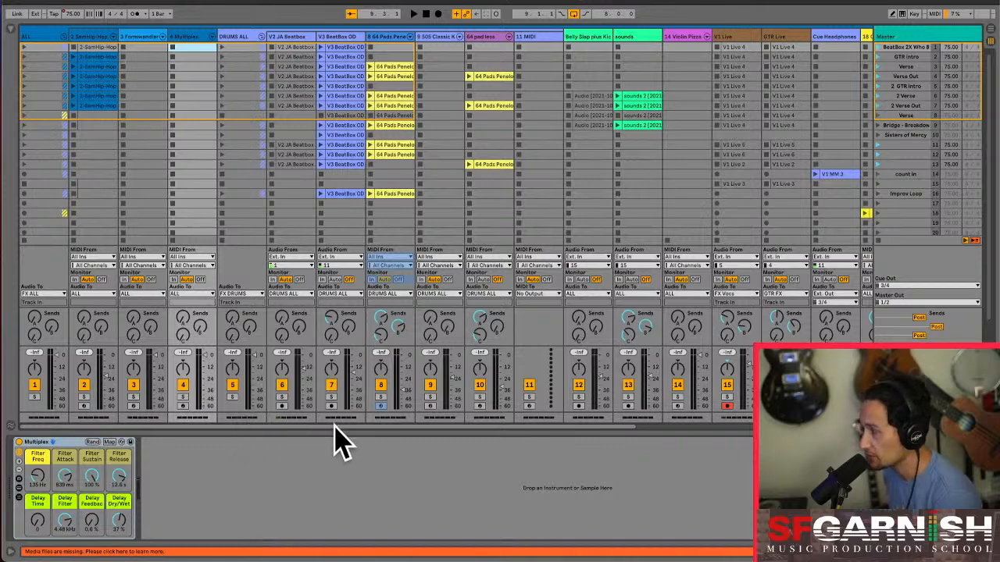
Examine the V1 Live and GTR Live tracks and the effect chains on each of them
drag(335, 427, 610, 428)
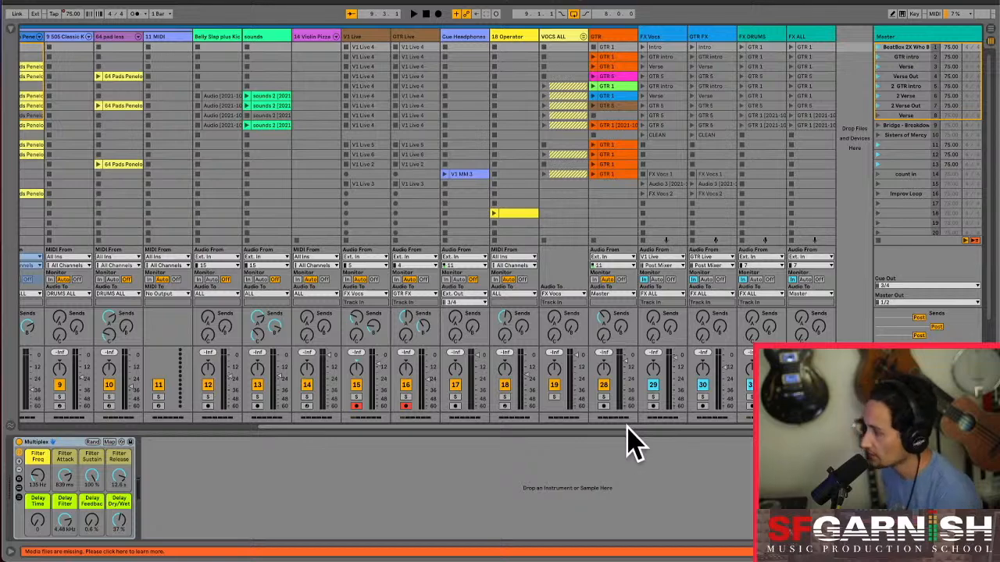
mouse_move(630, 428)
mouse_down()
mouse_move(618, 428)
mouse_move(625, 435)
mouse_up()
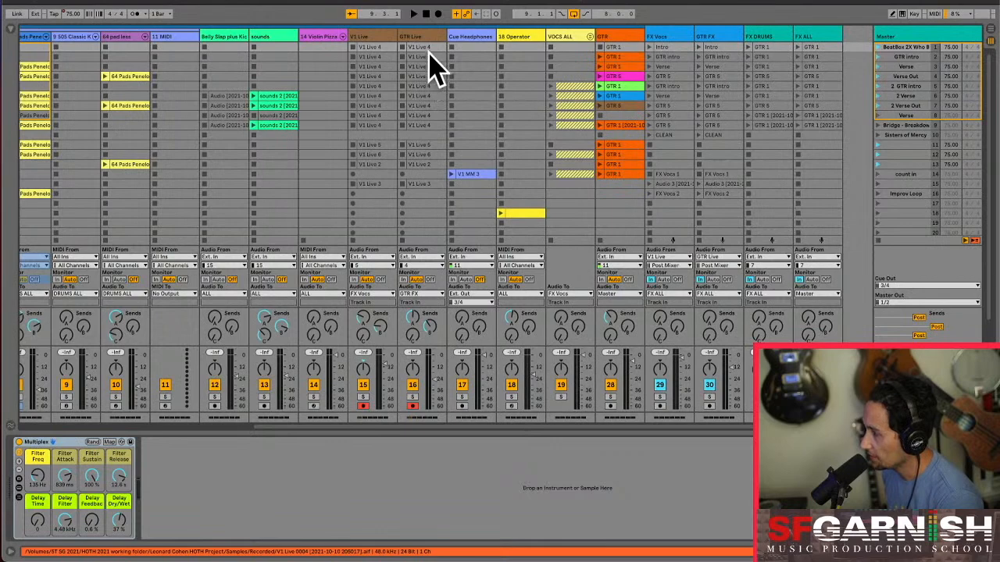
click(425, 173)
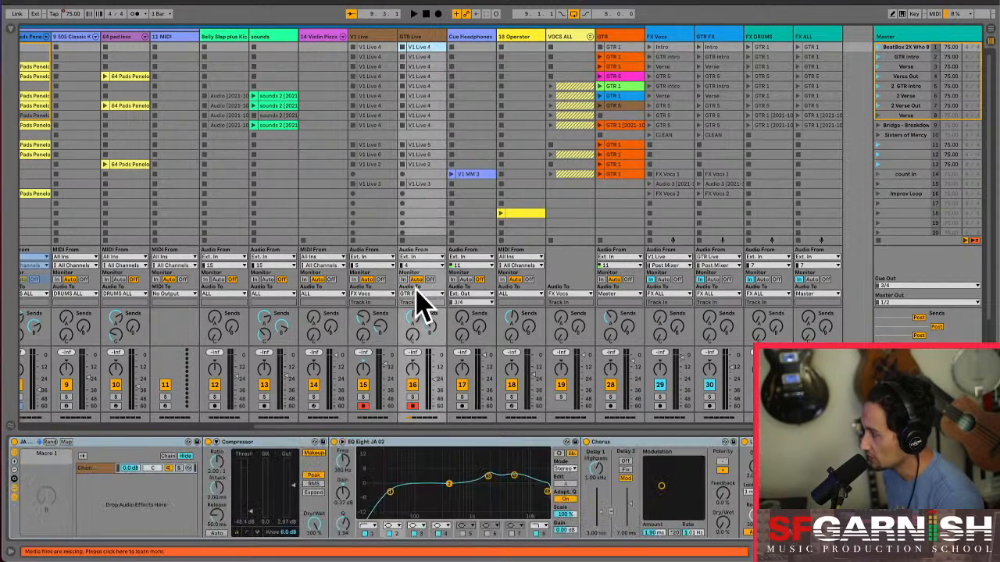
shift+click(422, 125)
click(377, 46)
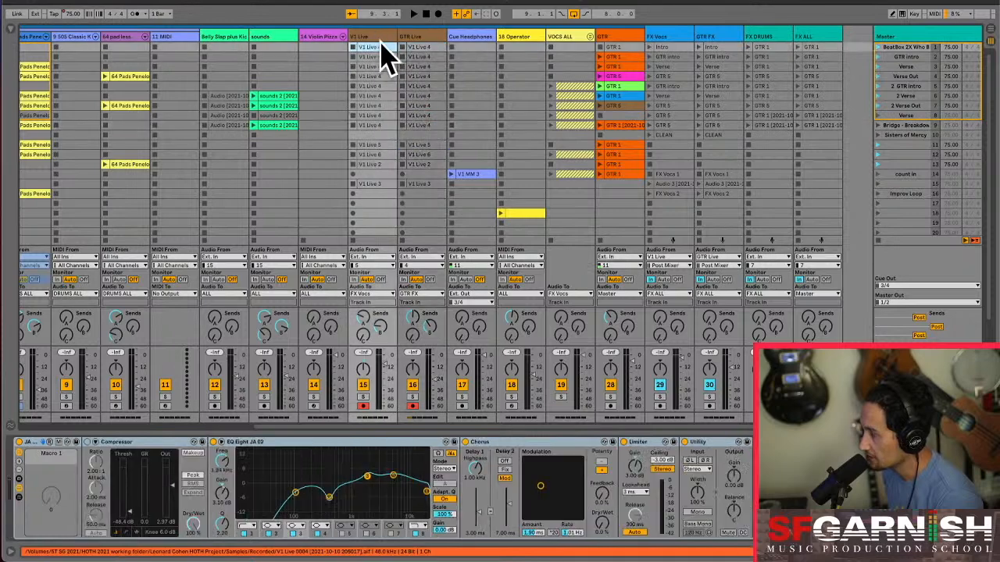
click(427, 36)
click(377, 36)
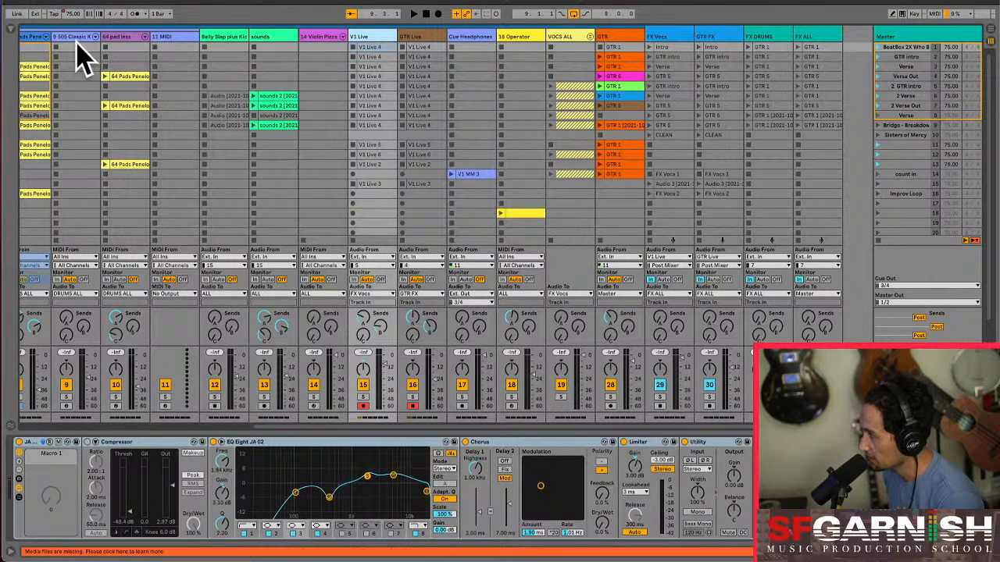
drag(464, 427, 551, 397)
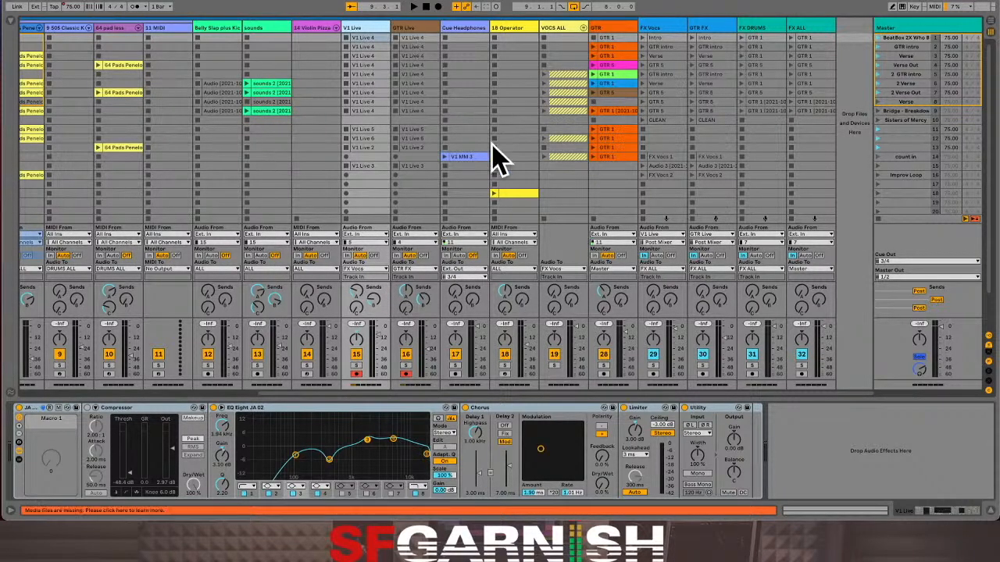
Play the opening BeatBox scene, followed by the GTR intro scene
click(880, 38)
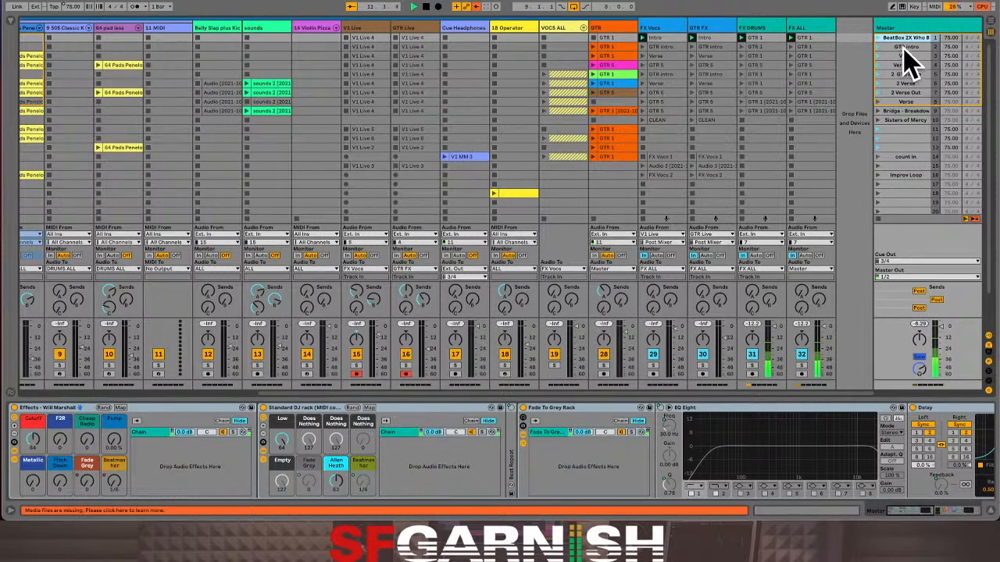
click(878, 47)
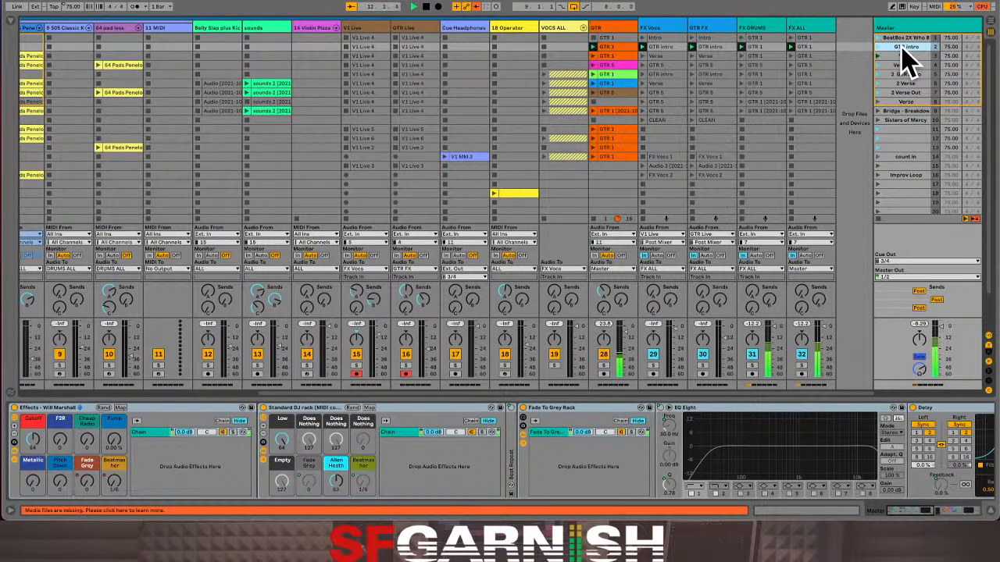
Delete the SamHip-Hop sub bass clips from the opening BeatBox scene and the GTR intro scene
drag(615, 406, 328, 406)
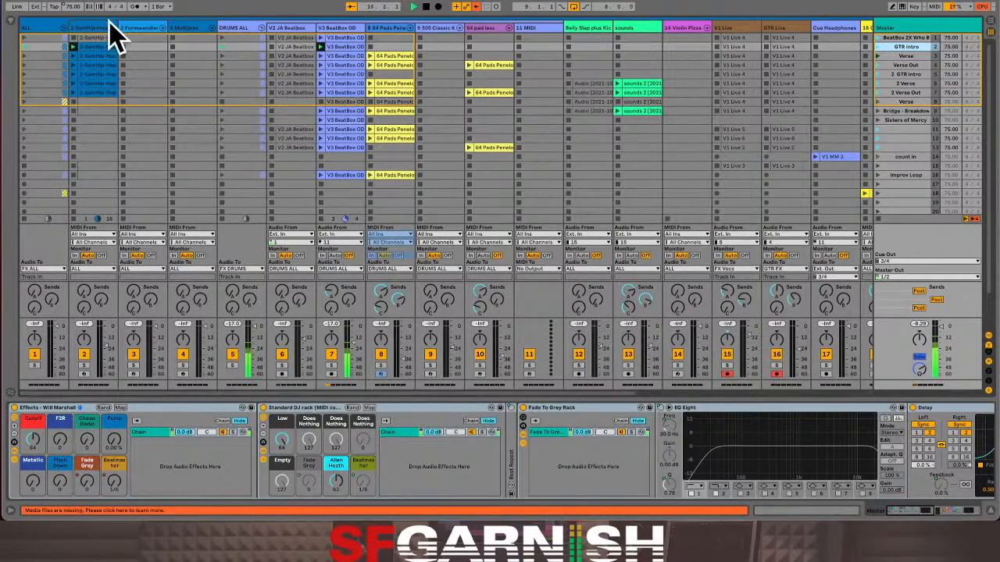
click(95, 56)
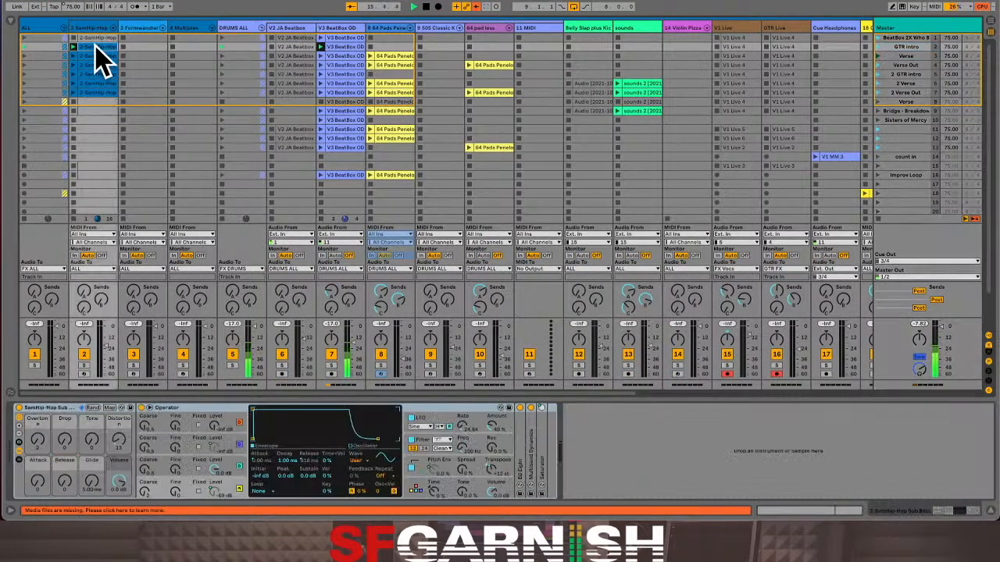
click(94, 57)
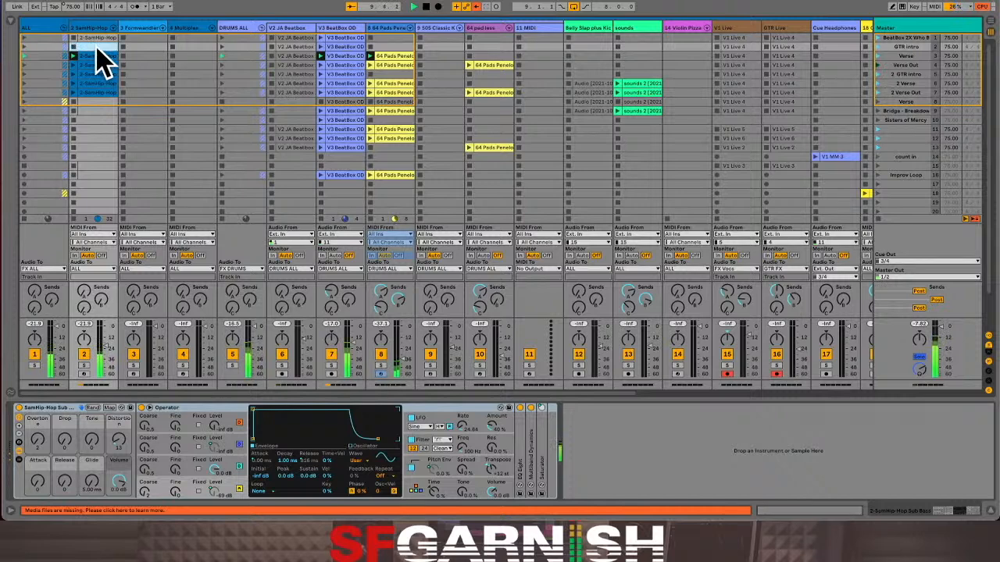
click(96, 57)
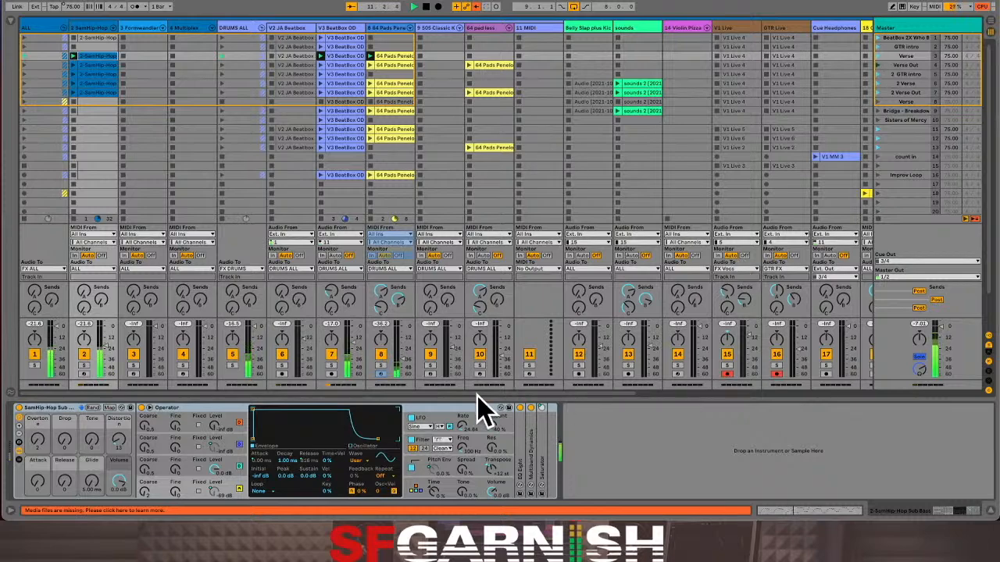
Inspect the V1 MM 3 clip on the Cue Headphones track, and play the count in scene briefly before stopping
drag(474, 394, 773, 410)
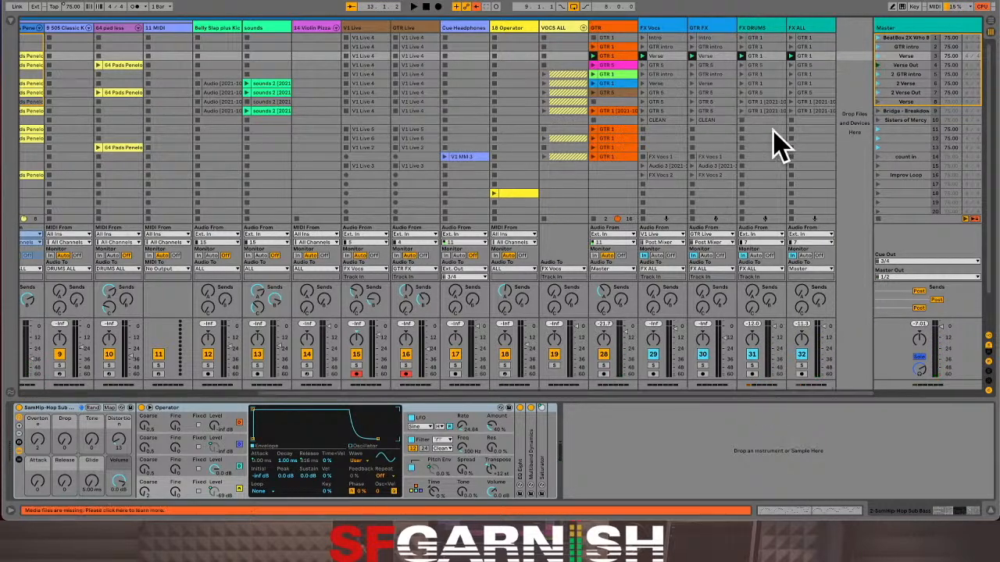
click(896, 76)
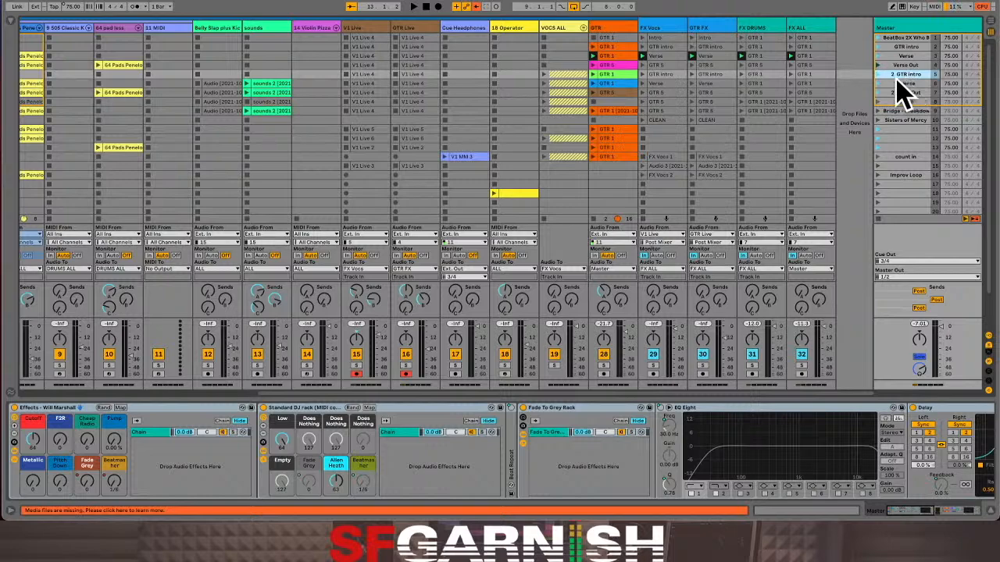
click(467, 157)
click(470, 156)
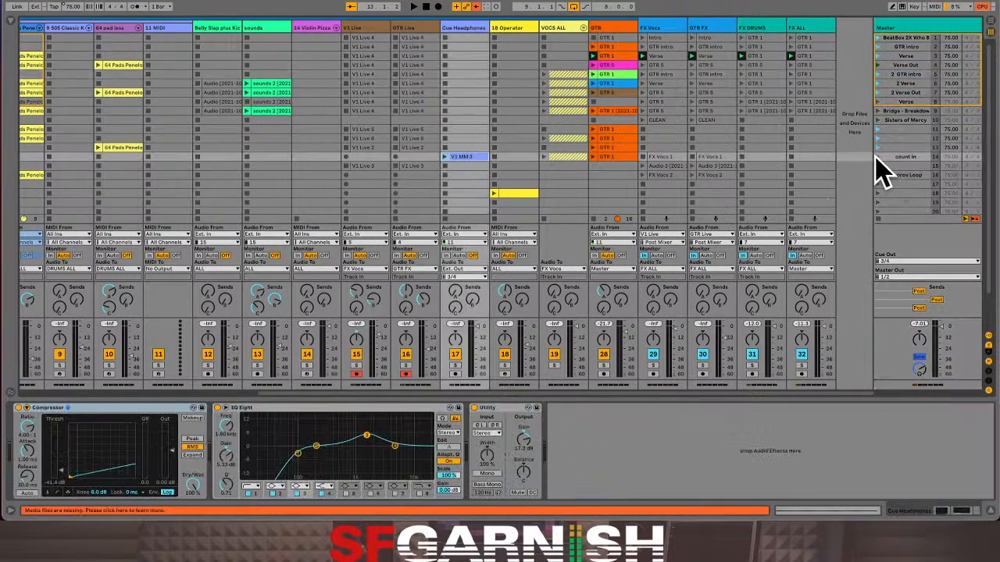
click(876, 158)
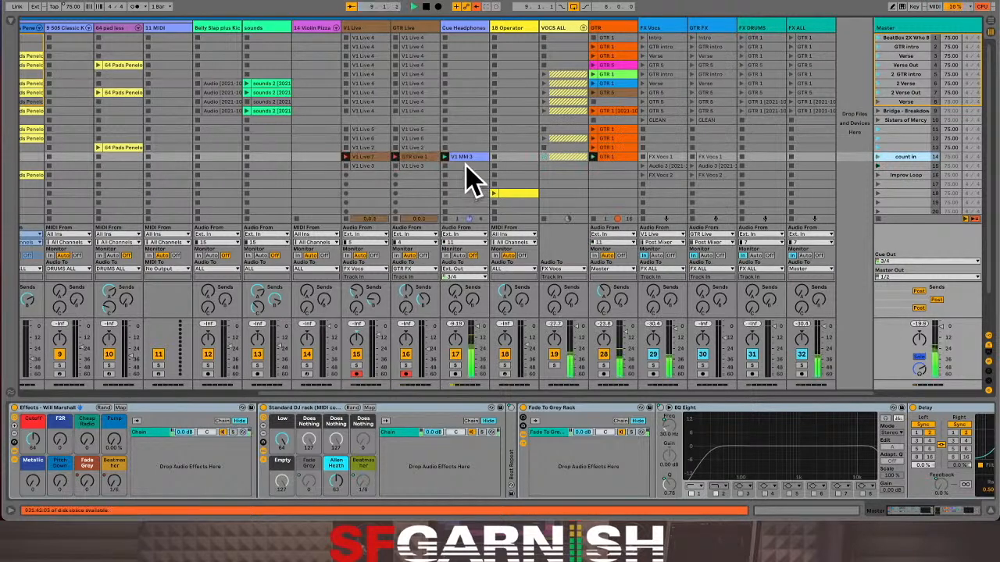
key(space)
Delete the newly recorded V1 Live and GTR Live clips in the count in scene
click(422, 156)
shift+click(372, 157)
key(Delete)
click(371, 157)
click(419, 155)
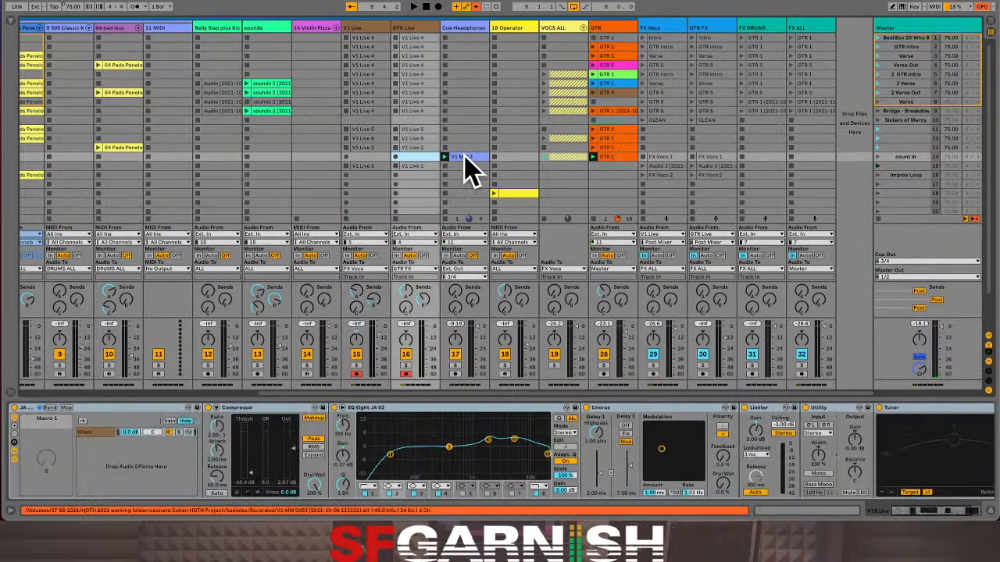
Inspect the Operator clip in scene 18, its Auto Filter frequency and A-Reverb send envelopes and the track's devices, and play the clip
click(464, 156)
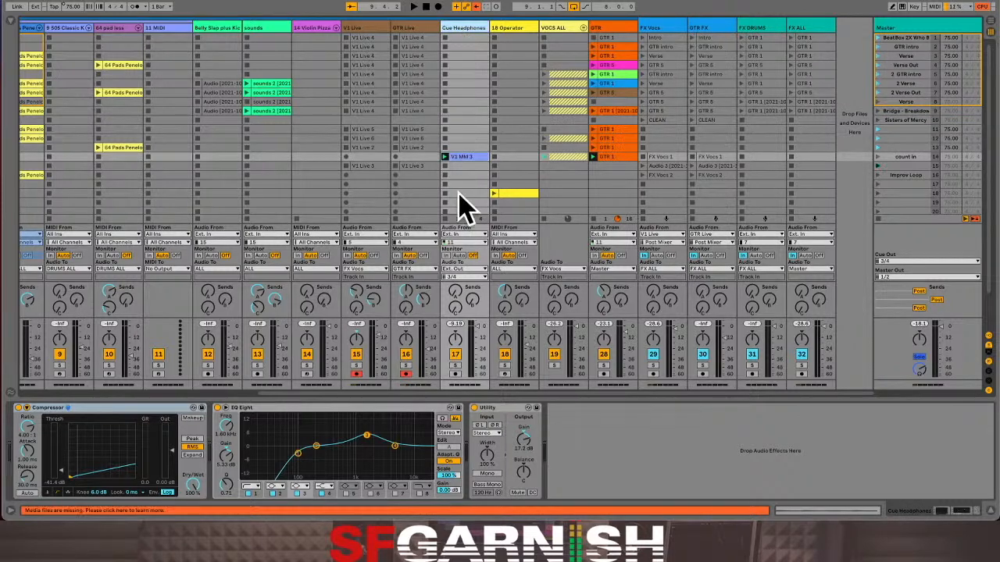
click(522, 194)
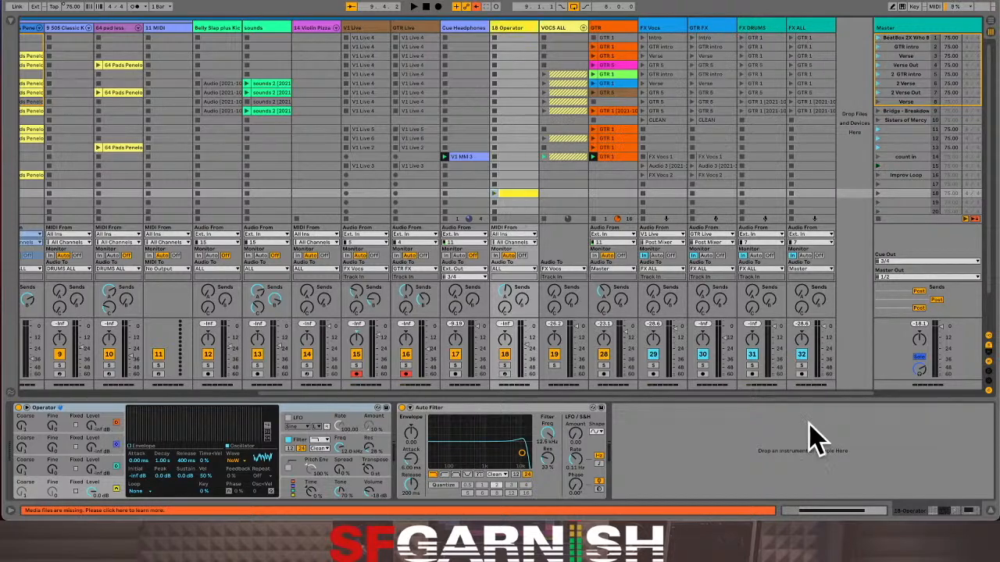
key(shift+Tab)
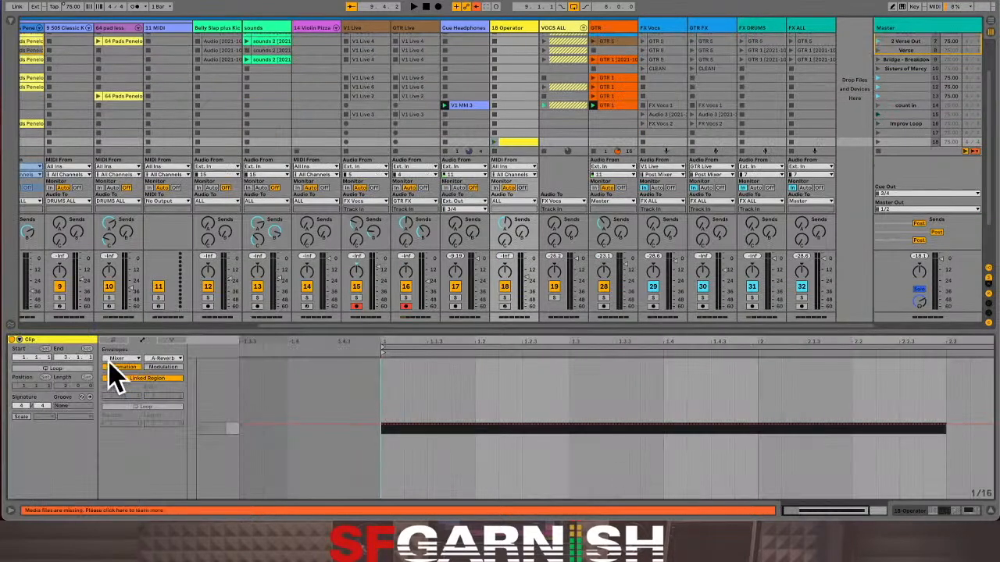
click(967, 513)
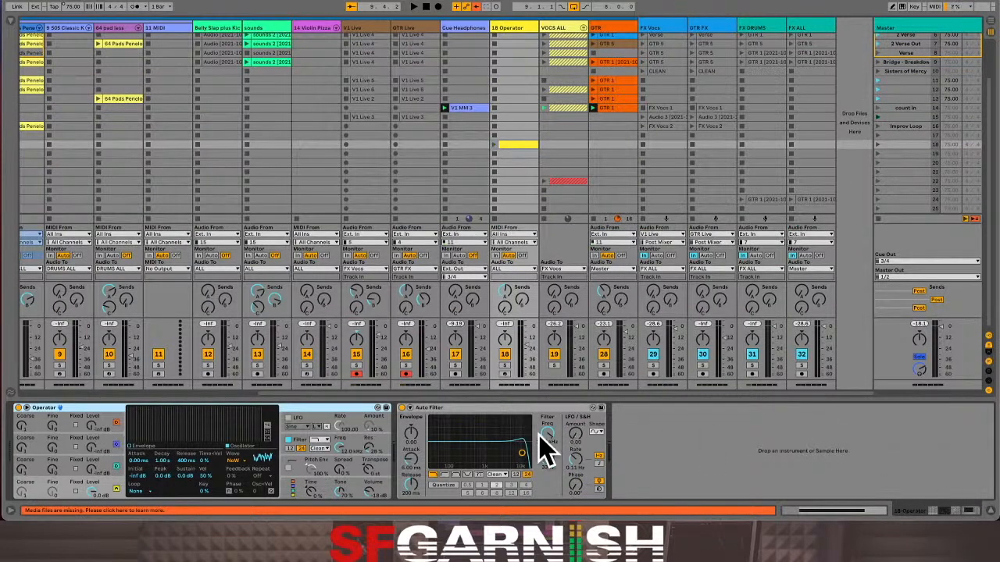
click(804, 510)
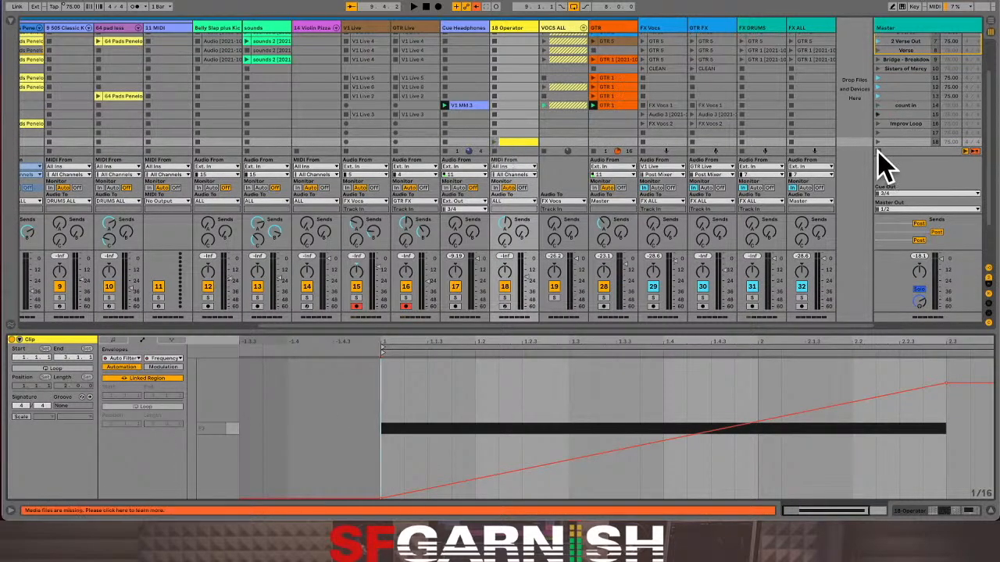
click(494, 143)
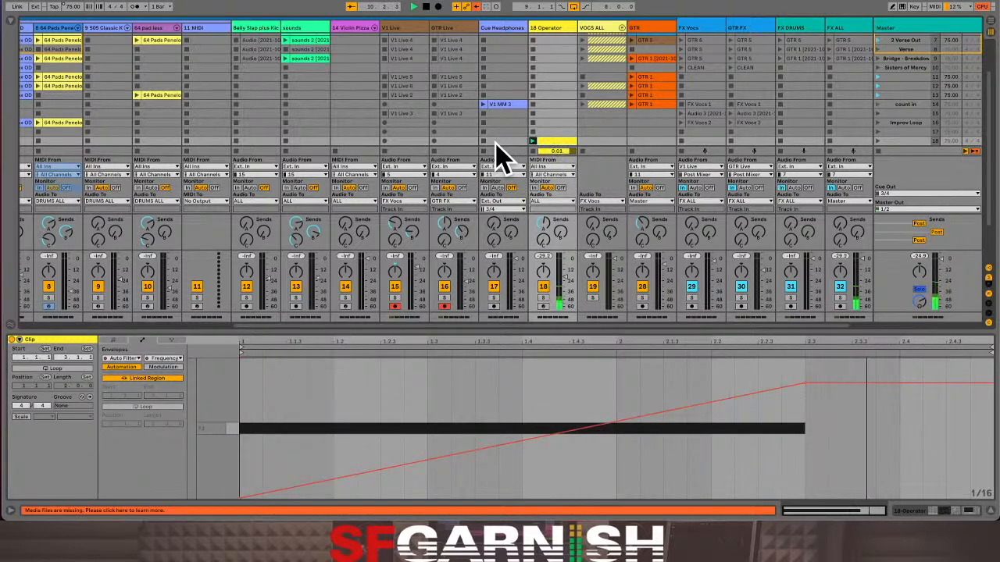
click(543, 220)
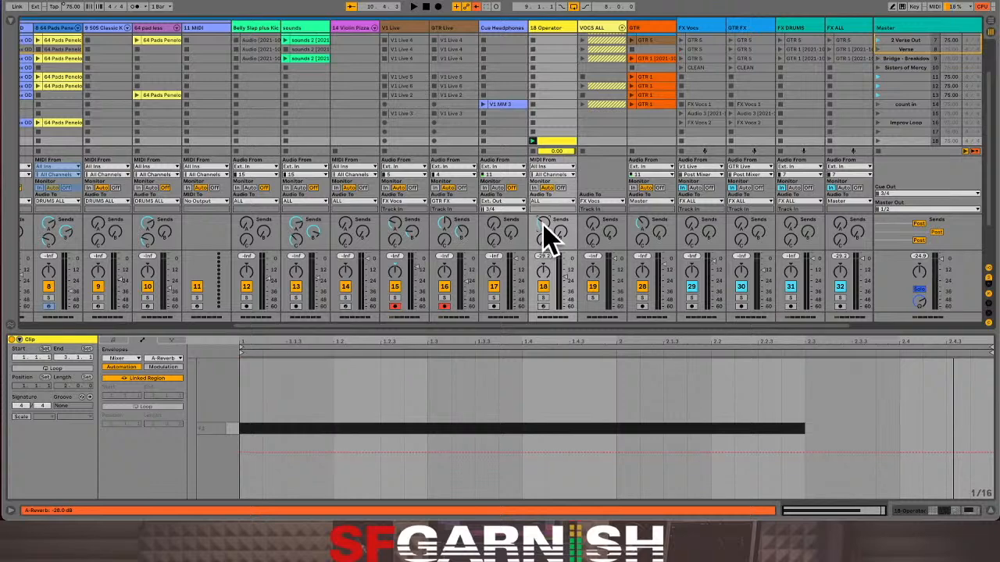
Add the Auto Pan effect from the EFX collection to the 18 Operator track
click(13, 28)
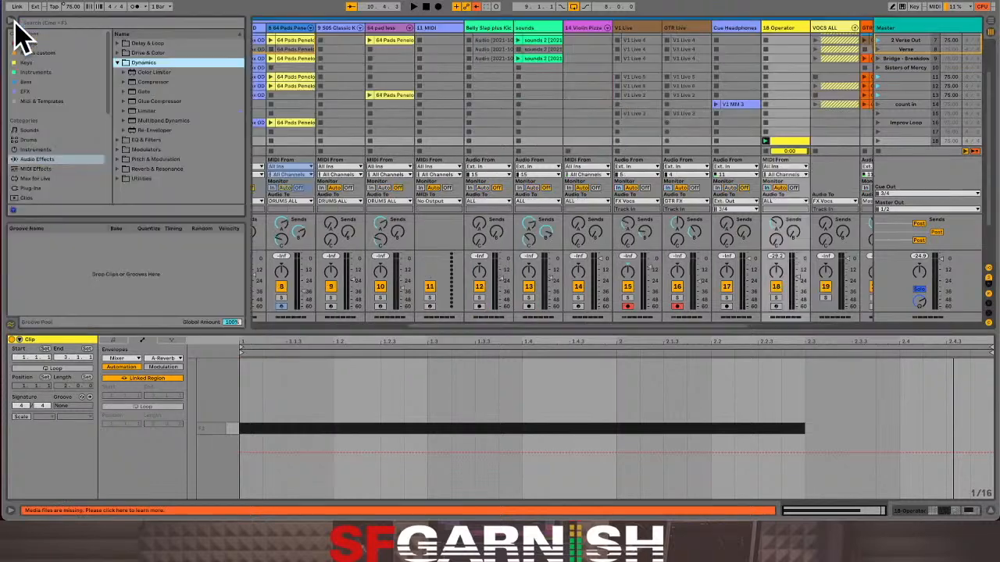
click(64, 92)
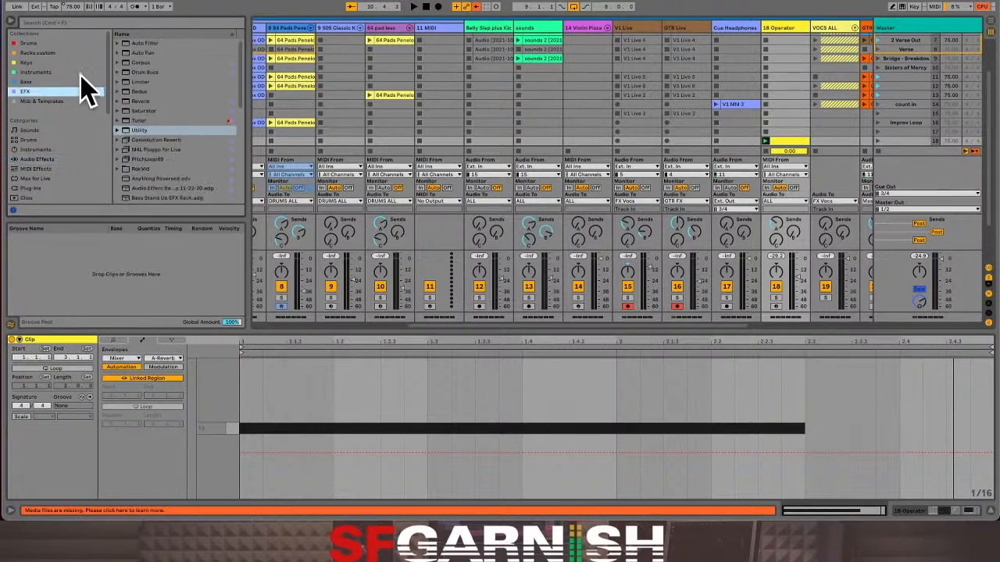
click(146, 53)
click(146, 45)
drag(146, 52, 791, 106)
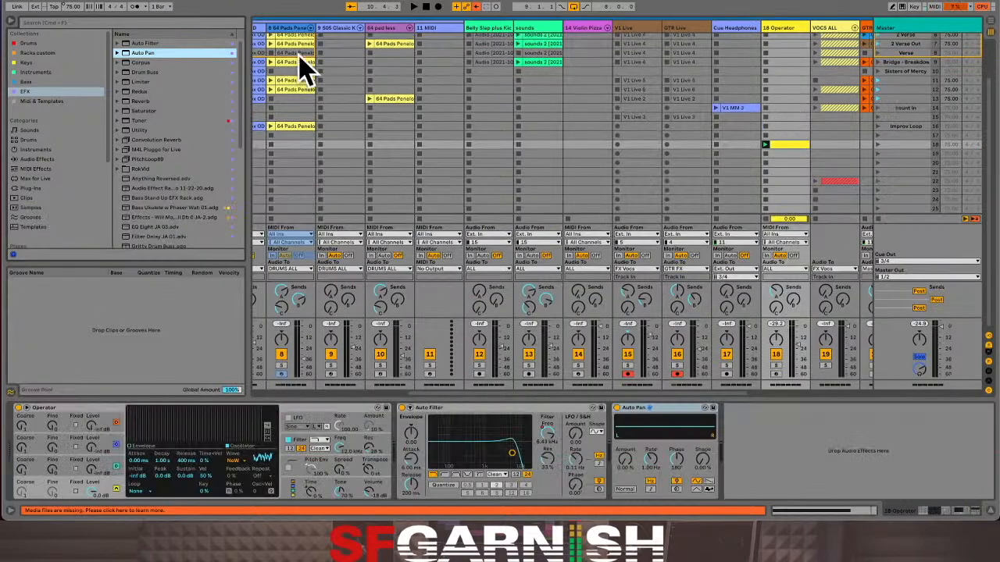
Search the audio effects for "amp" and add the Screamer Amp preset to the 18 Operator track
click(154, 73)
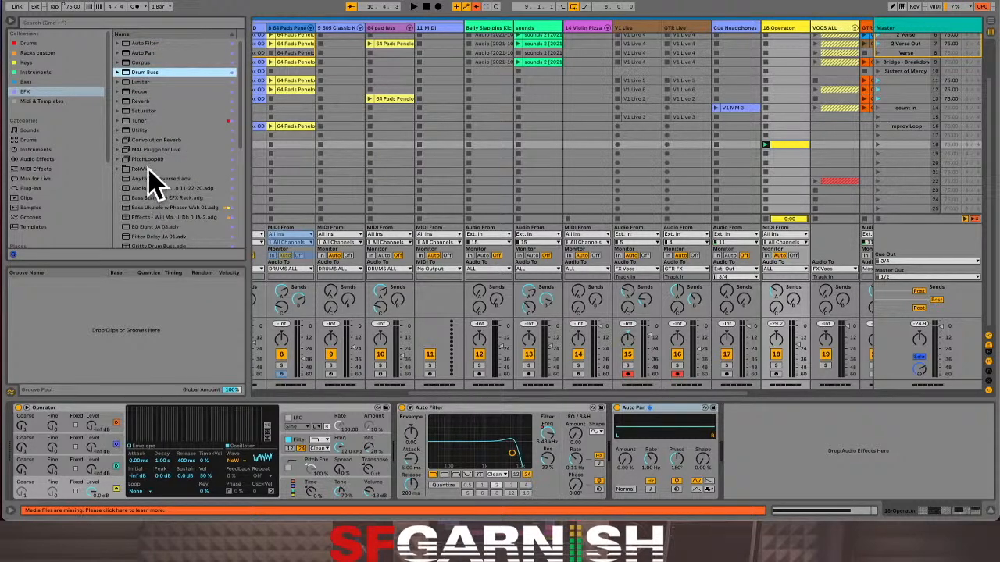
click(86, 24)
text(simp)
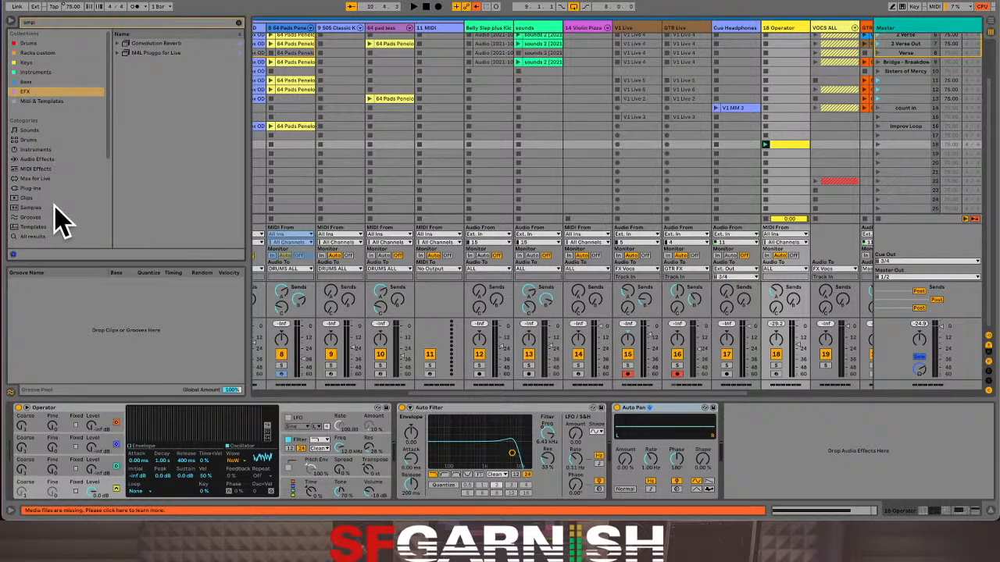
click(49, 159)
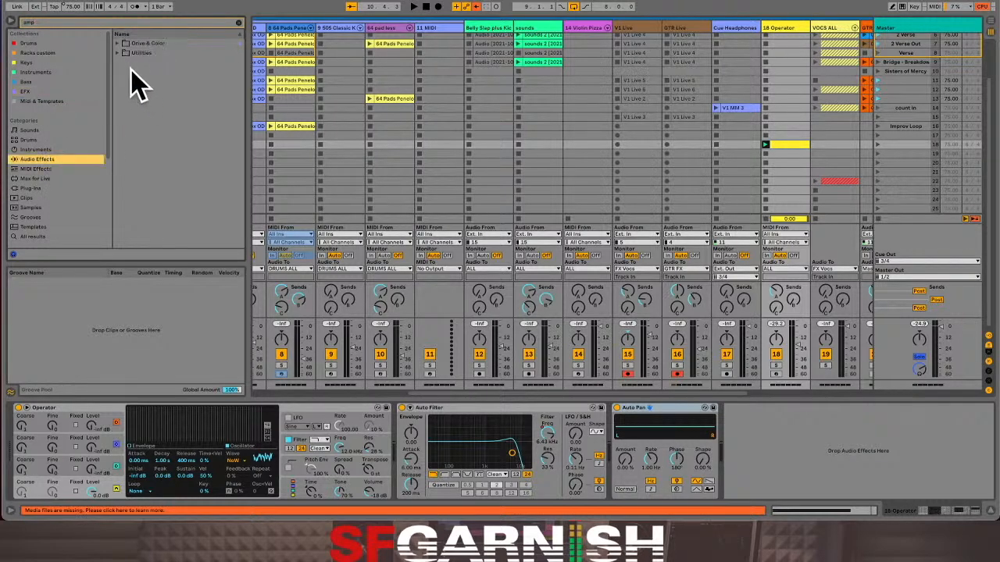
click(118, 45)
click(123, 53)
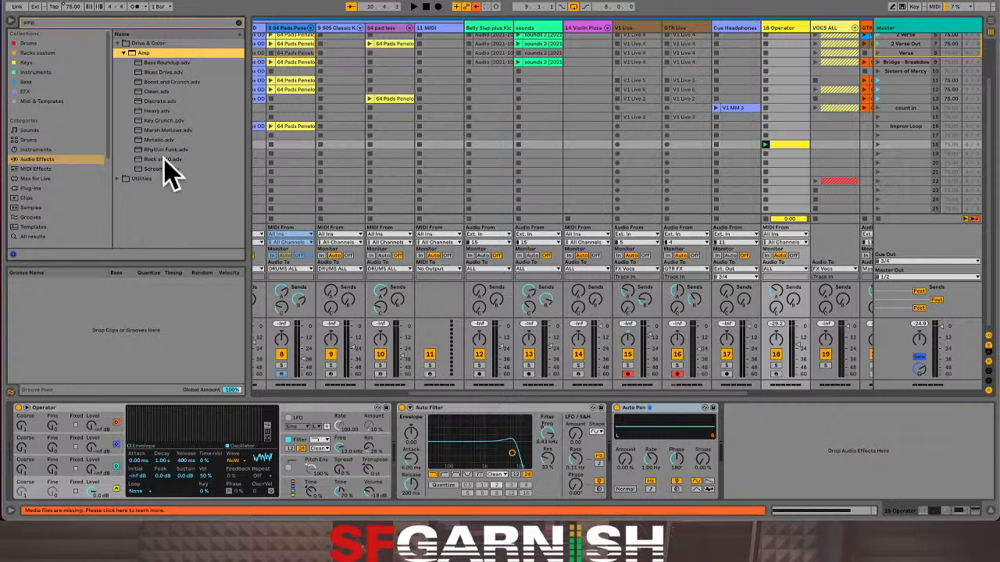
drag(163, 170, 781, 165)
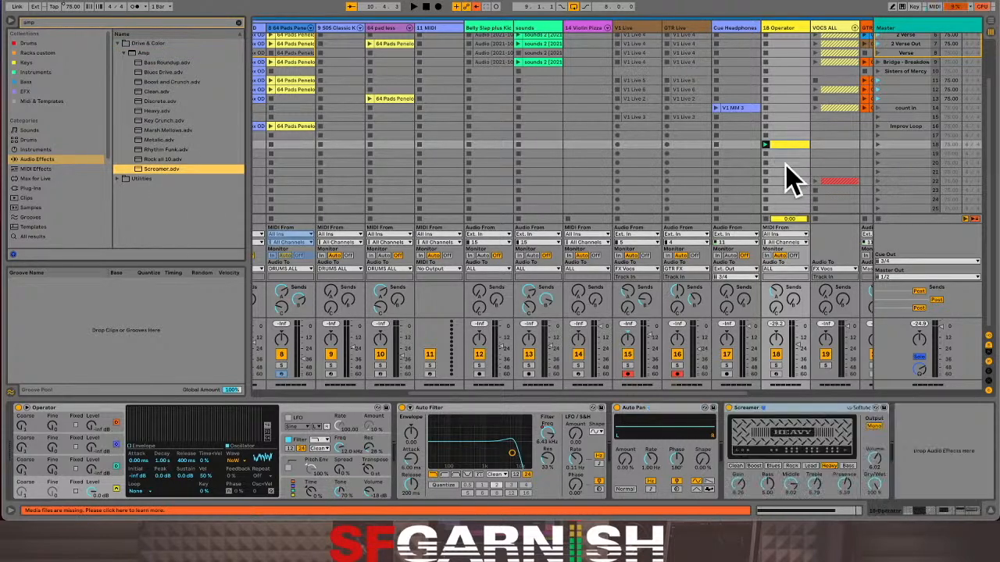
Play the Operator clip in scene 18 and lower the Screamer amp's Dry/Wet to 30.2 %
click(765, 144)
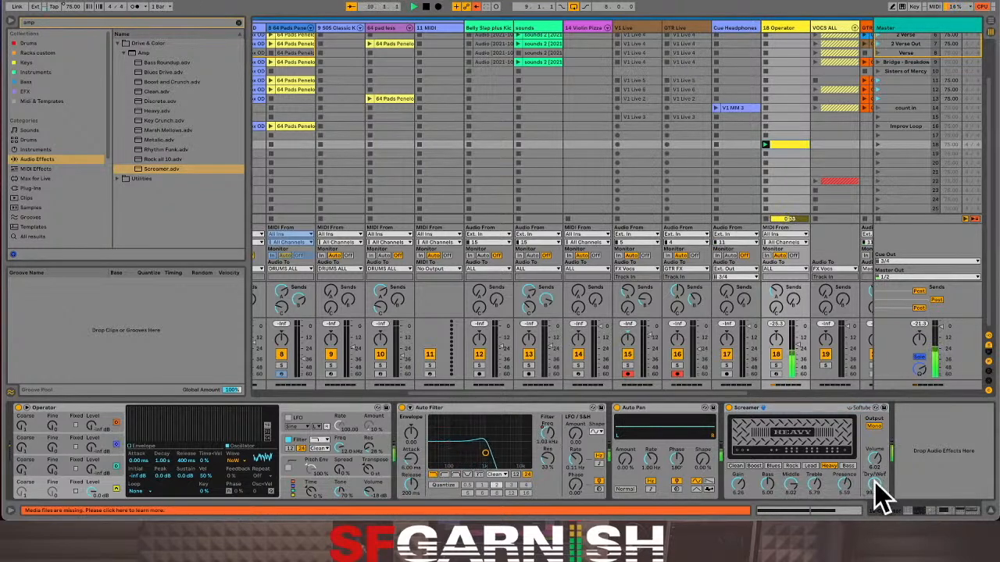
drag(875, 490, 875, 512)
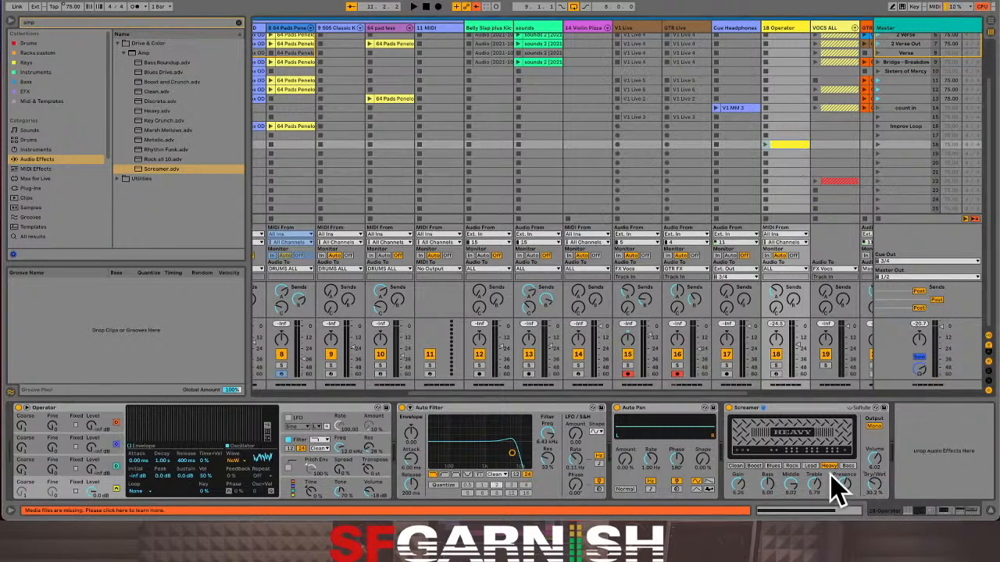
click(800, 509)
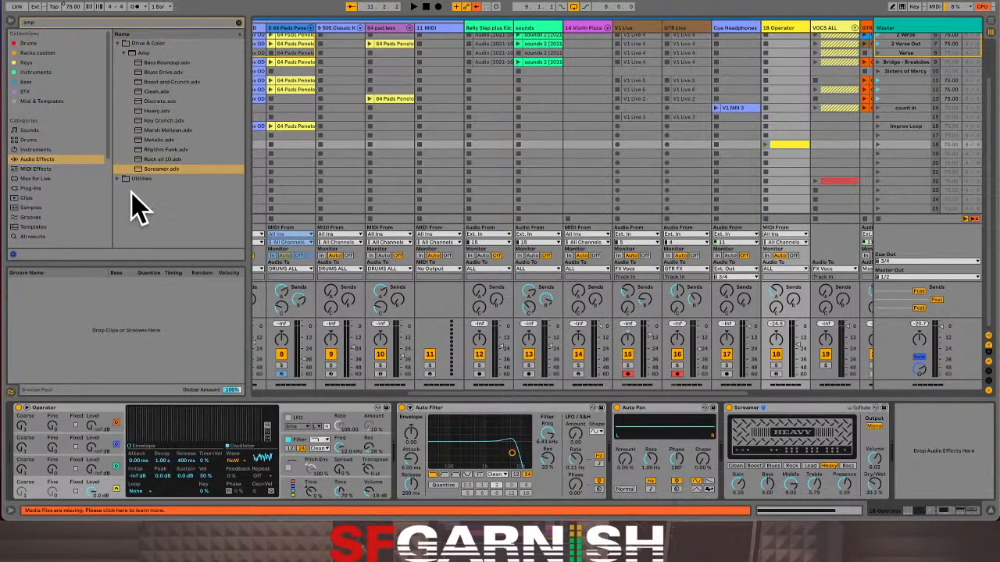
Clear the "amp" search and add the Utility effect after the Screamer on the 18 Operator track
click(118, 178)
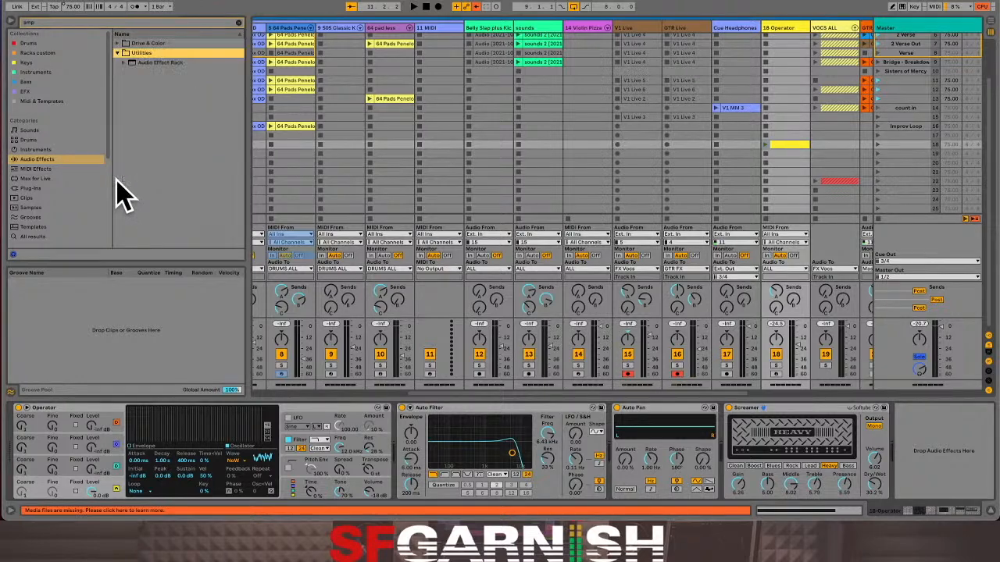
click(123, 63)
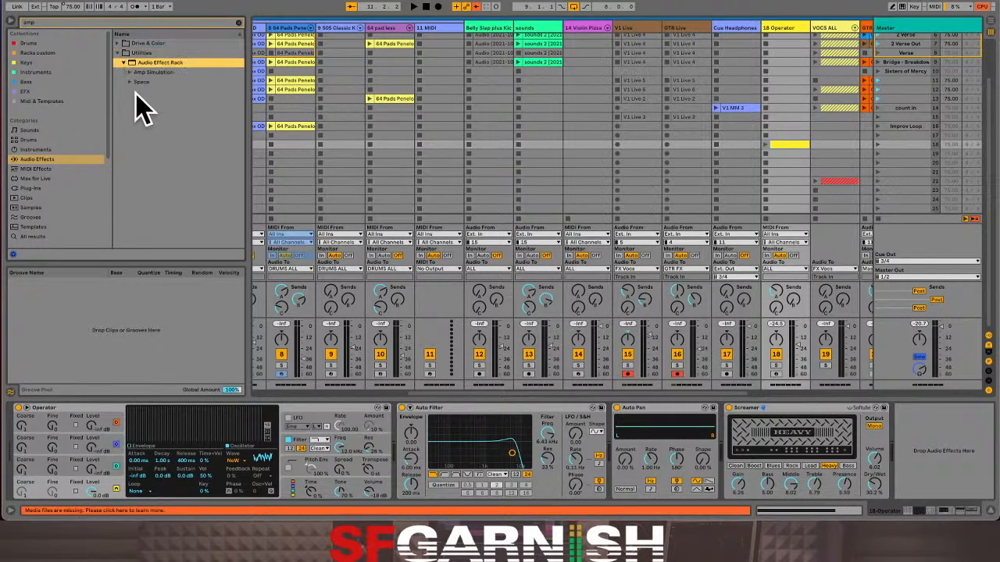
click(238, 22)
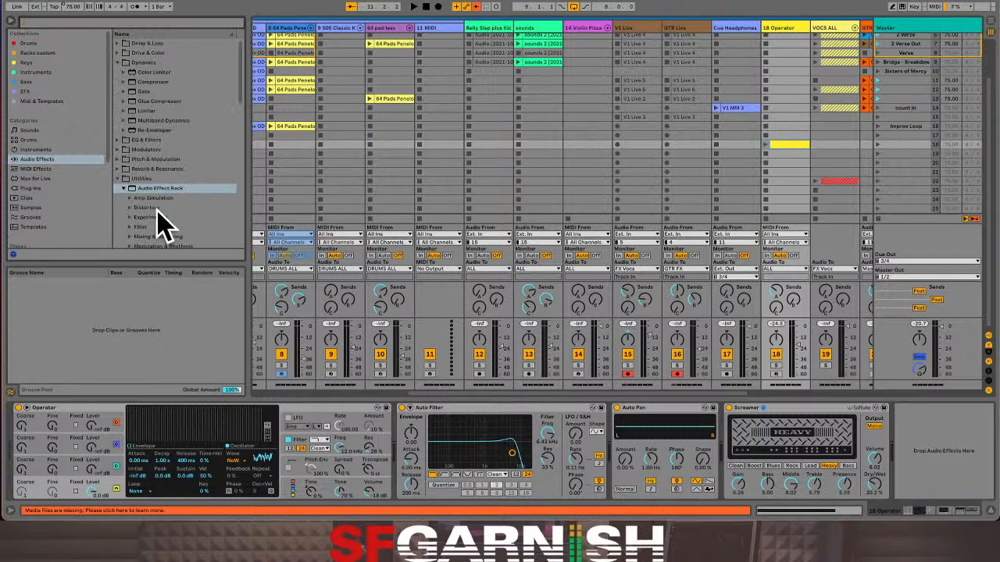
click(124, 189)
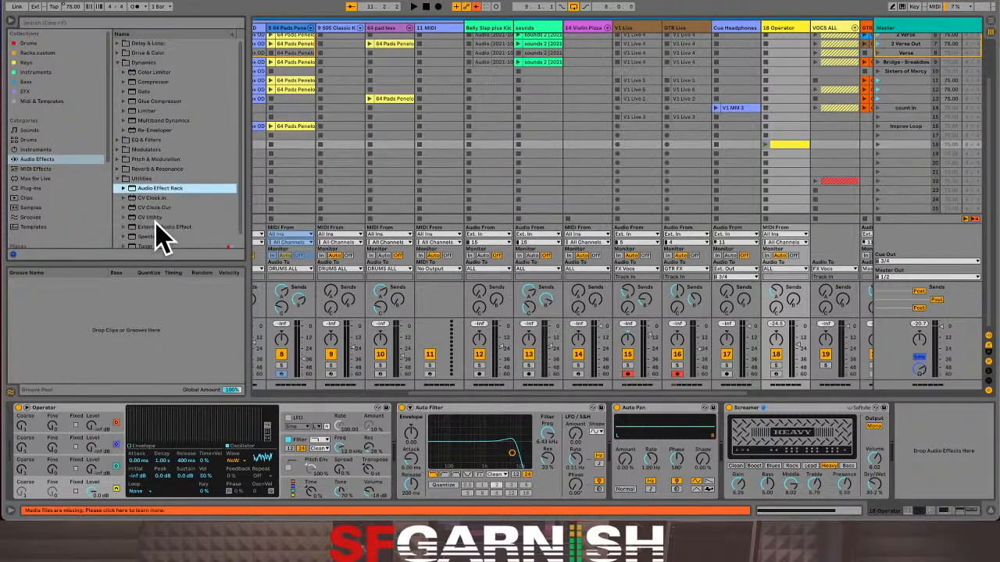
scroll(160, 239, down, 1)
drag(145, 243, 885, 433)
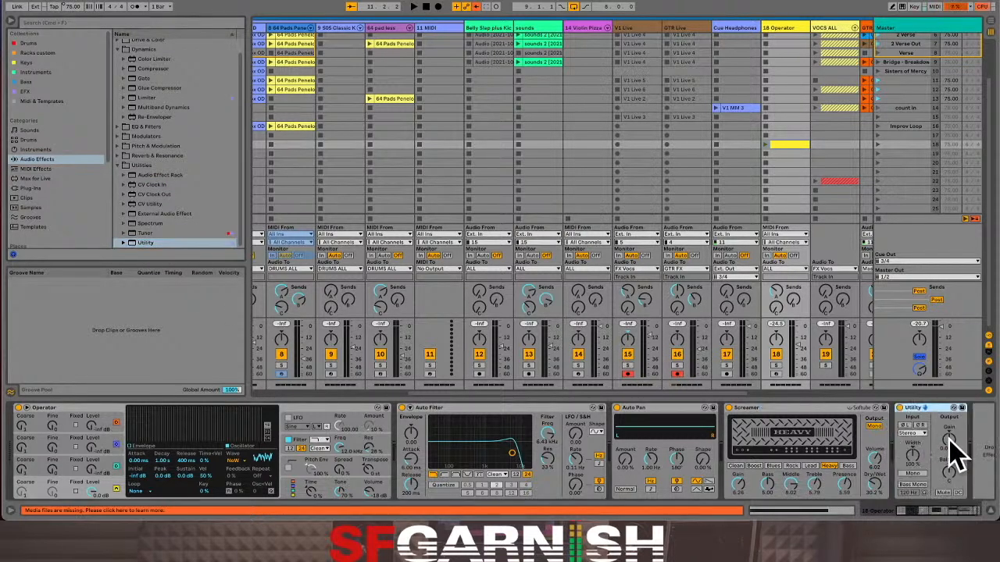
Open the clip envelope for the Utility's Gain in the scene 18 Operator clip
right_click(949, 439)
click(956, 429)
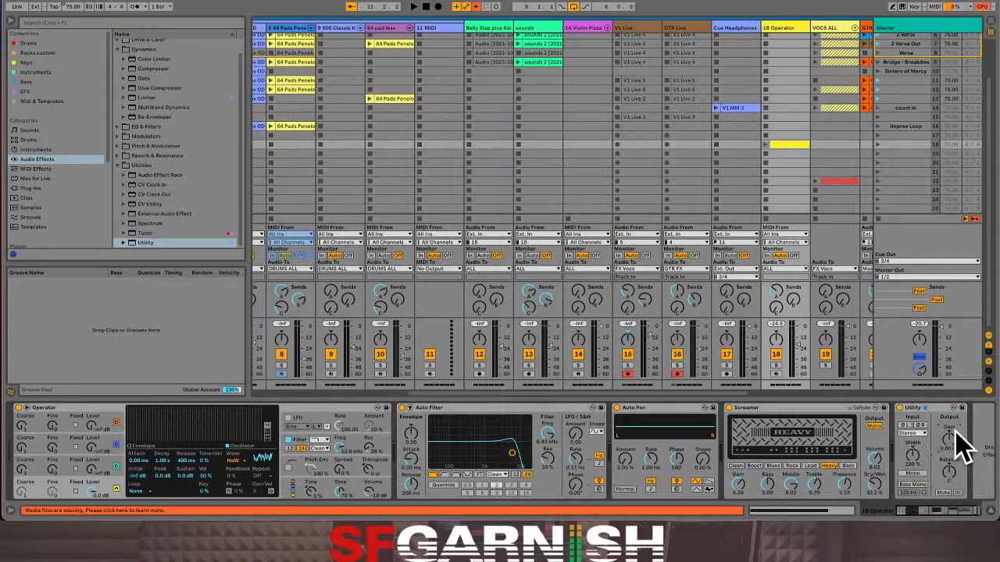
click(797, 511)
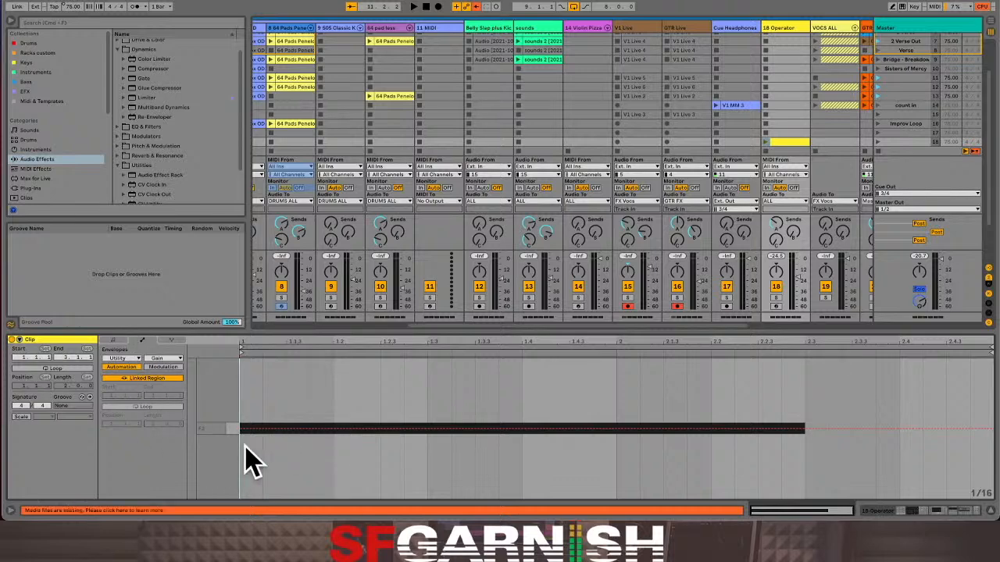
Compare the Operator clip's notes, envelopes and note expression views, ending on the Utility Gain envelope
click(115, 342)
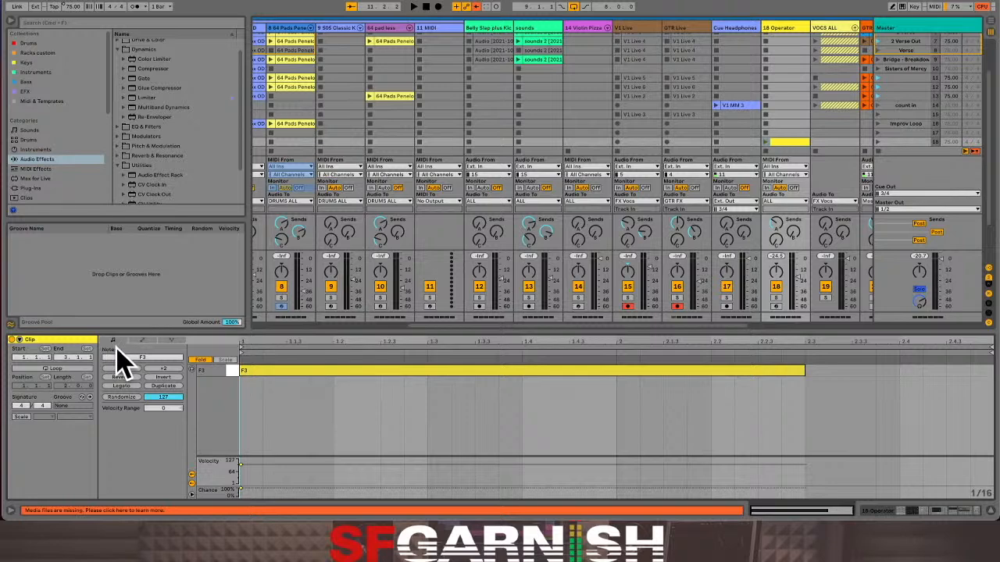
click(143, 341)
click(117, 344)
click(143, 342)
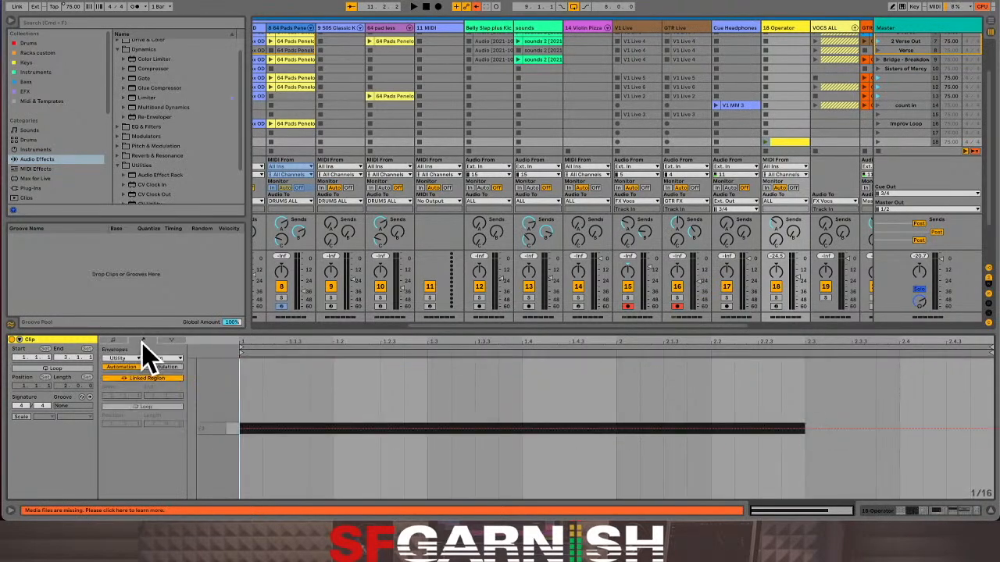
click(172, 342)
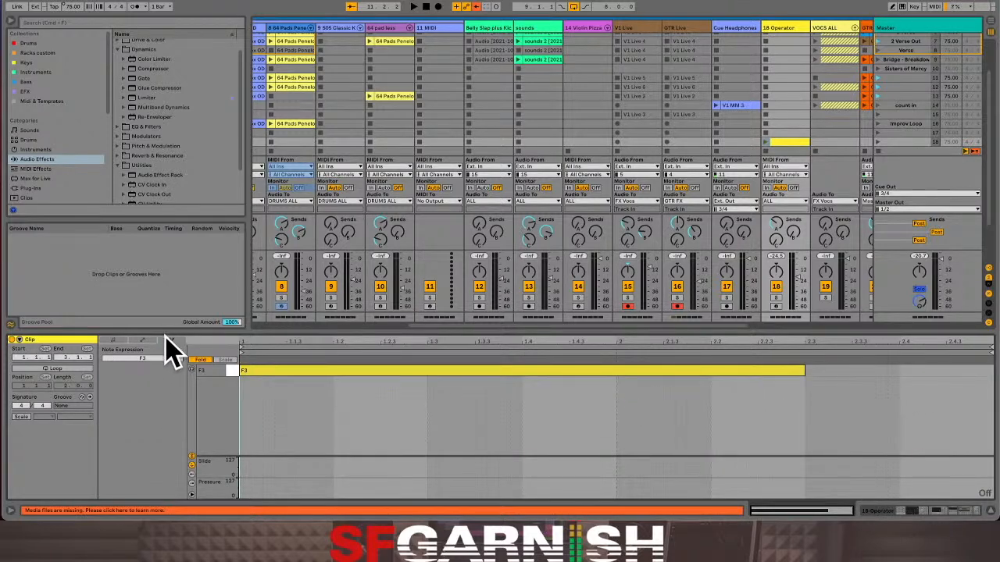
click(142, 342)
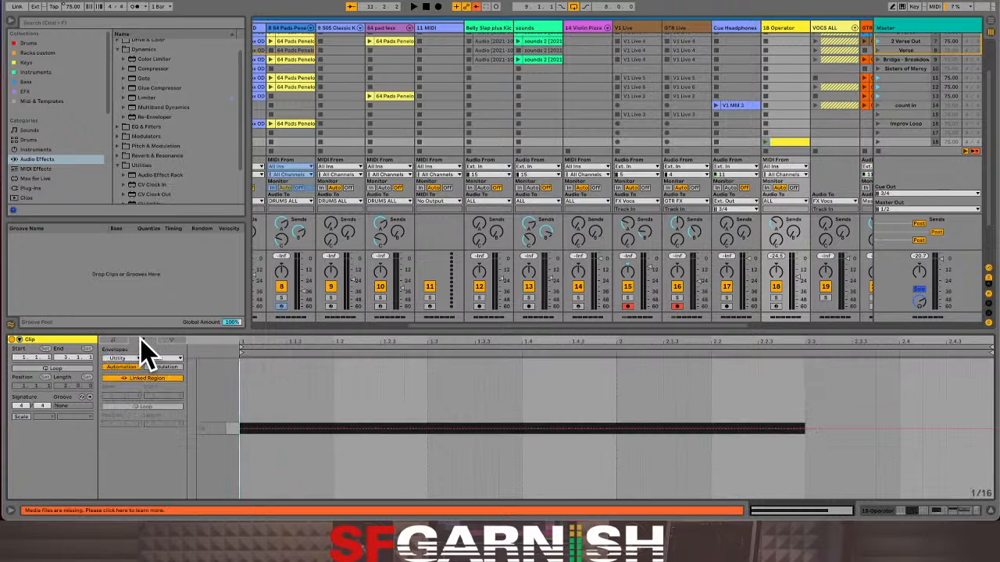
click(171, 342)
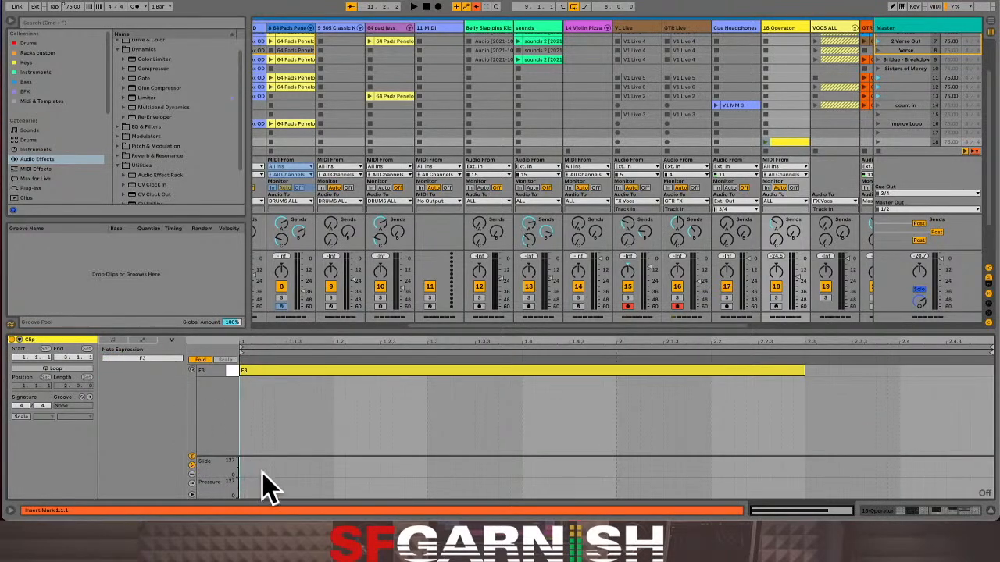
click(143, 342)
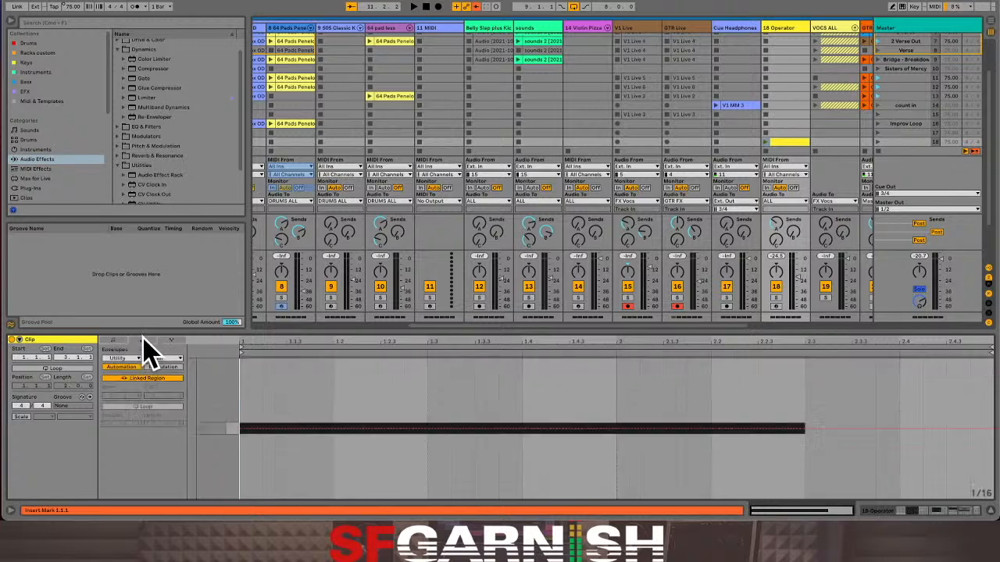
Draw a Utility Gain fade-in from the clip's start, rising from minimum to 0.00 dB at about 1.4, and play the clip
click(347, 428)
drag(318, 427, 399, 498)
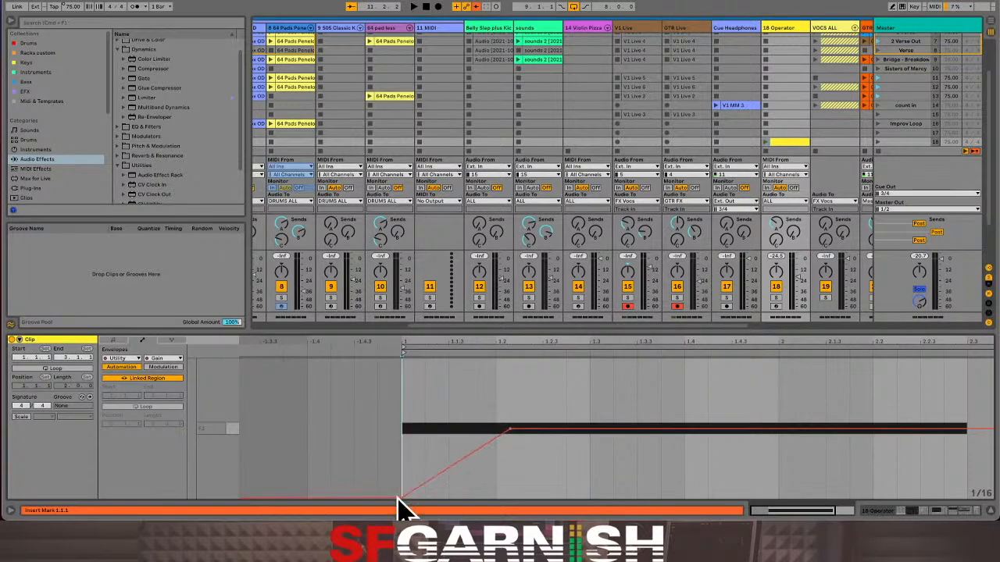
drag(511, 428, 685, 422)
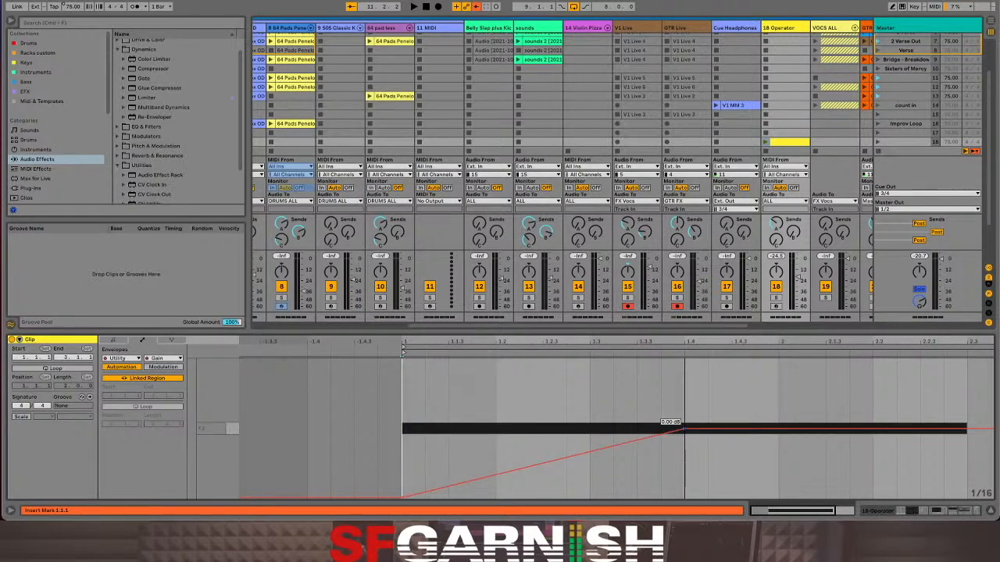
click(765, 142)
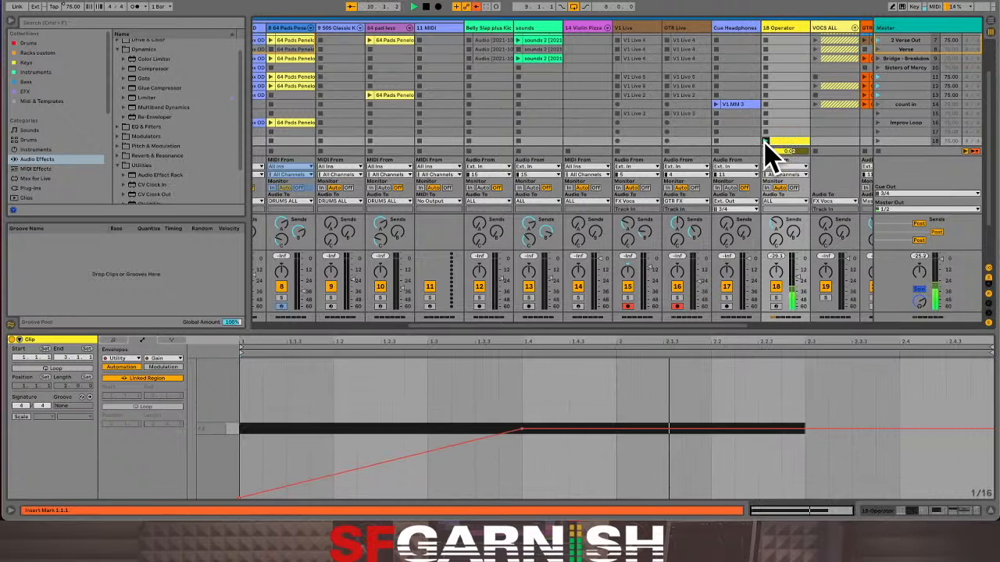
key(space)
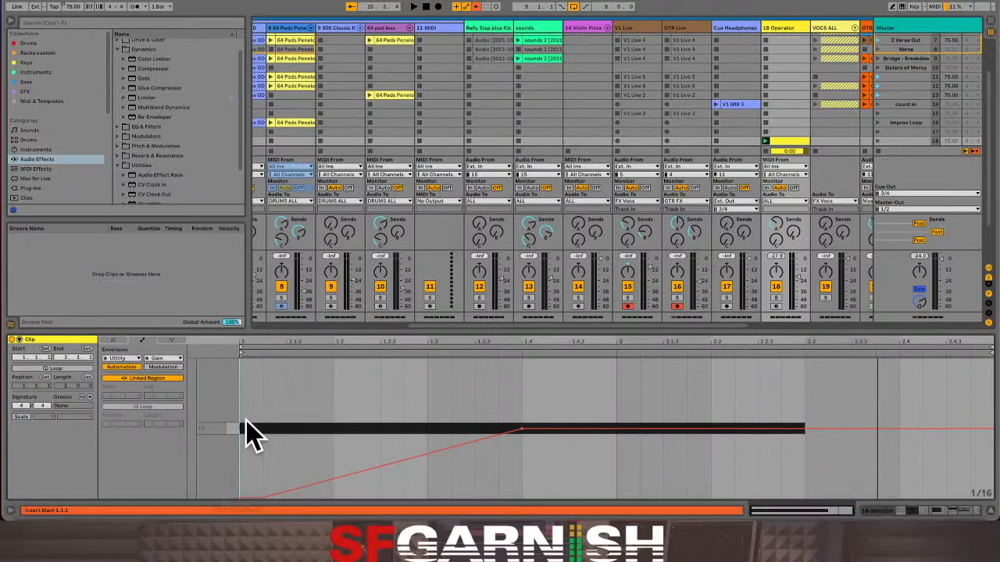
click(247, 493)
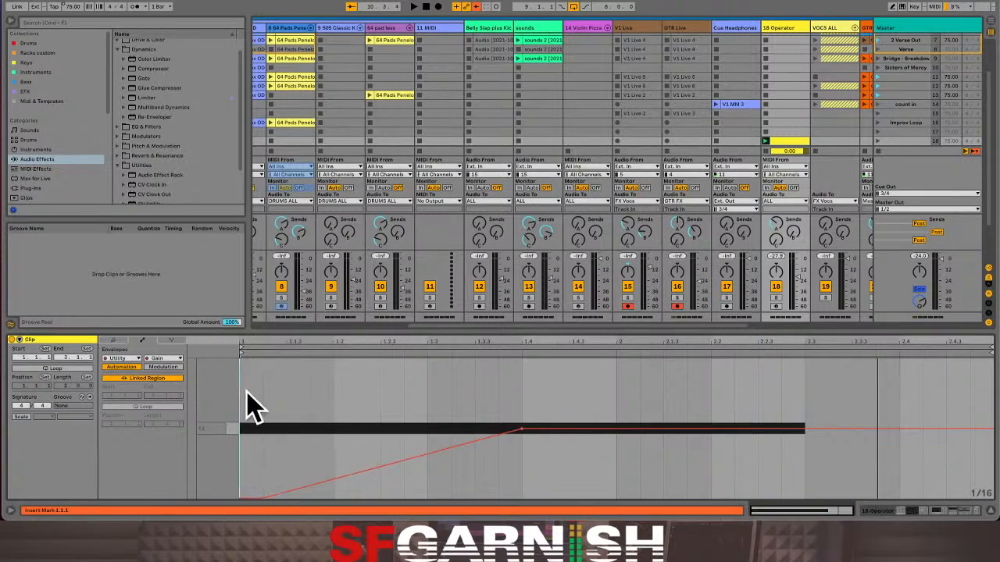
click(765, 143)
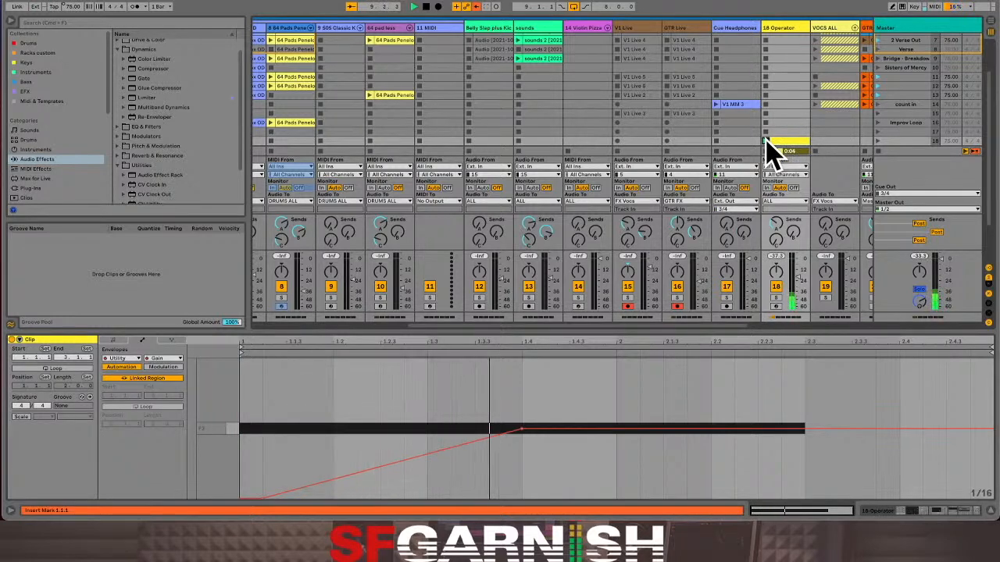
Adjust the 18 Operator track's volume slightly and lower the Screamer's Dry/Wet to 18.3 %
drag(804, 286, 803, 282)
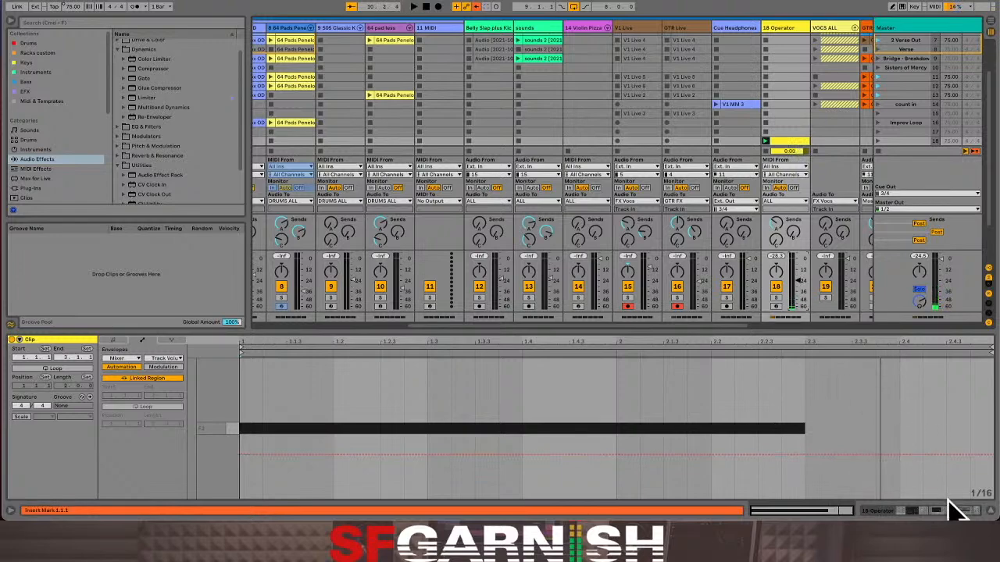
click(948, 512)
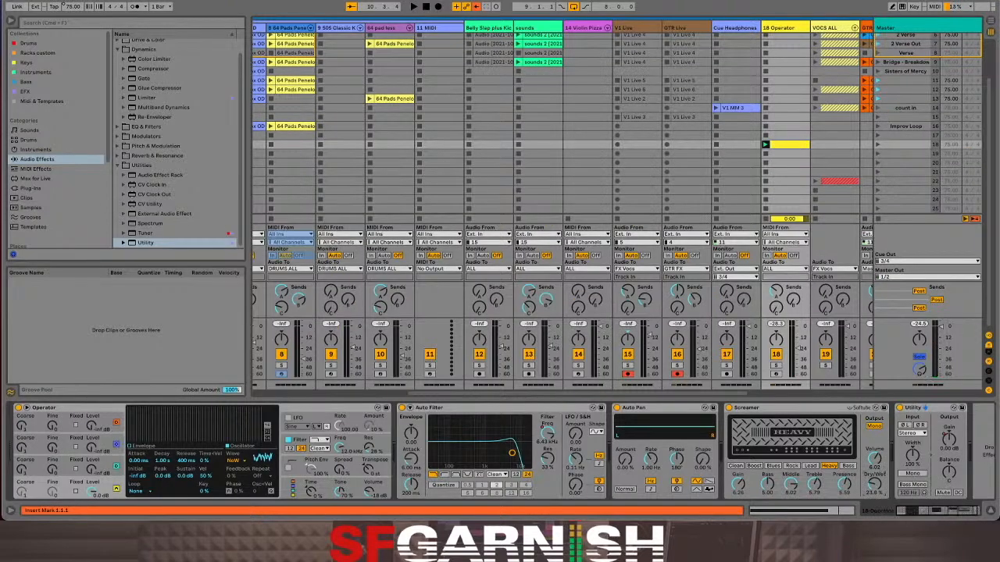
drag(768, 485, 768, 504)
Play the Operator clip while raising the Auto Pan's Amount to 77.0 % and adjusting its Rate to 0.21 Hz
click(766, 144)
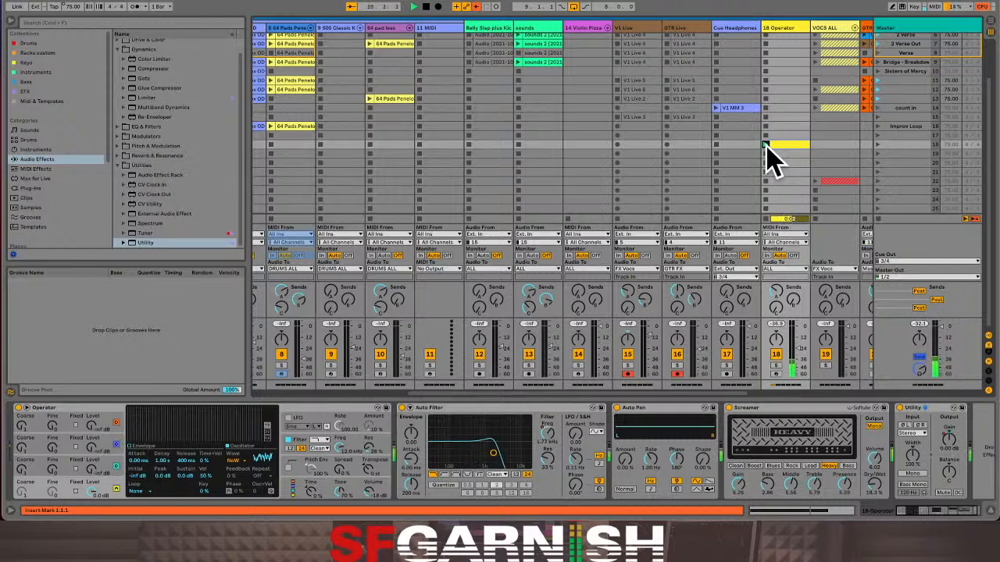
drag(631, 473, 654, 468)
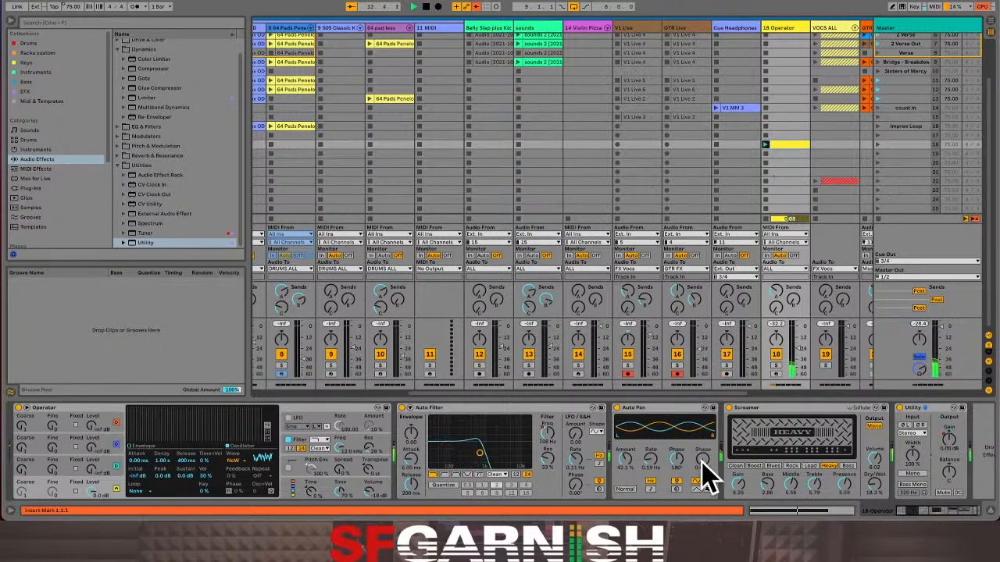
drag(656, 463, 627, 426)
click(766, 145)
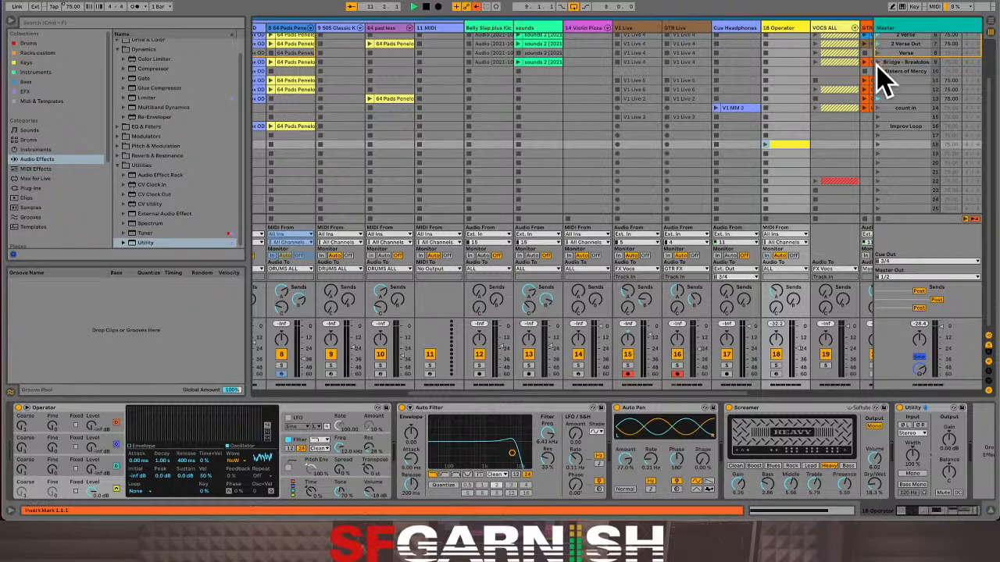
Launch the 2 Verse scene and play the scene 18 Operator clip over it
scroll(885, 78, up, 1)
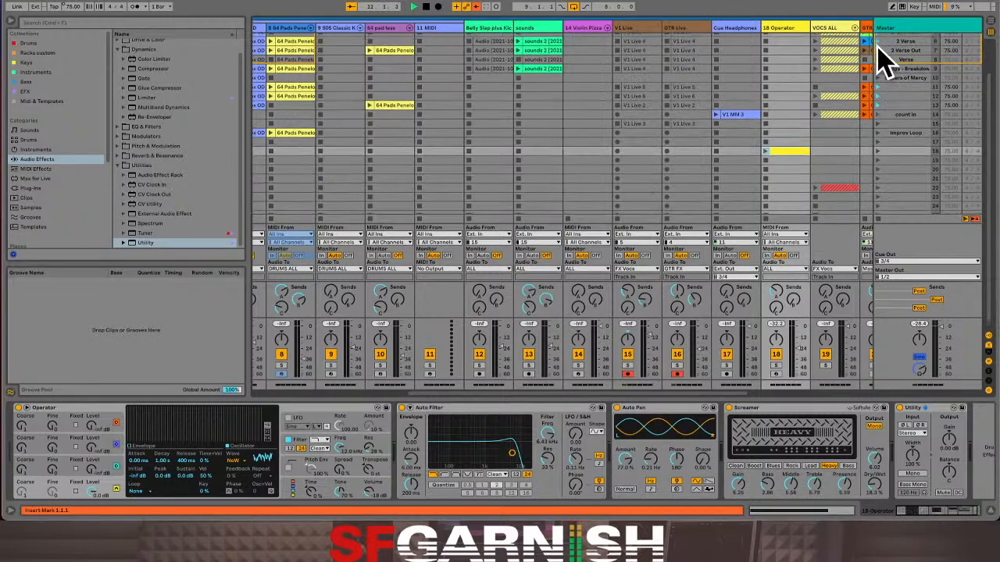
click(879, 44)
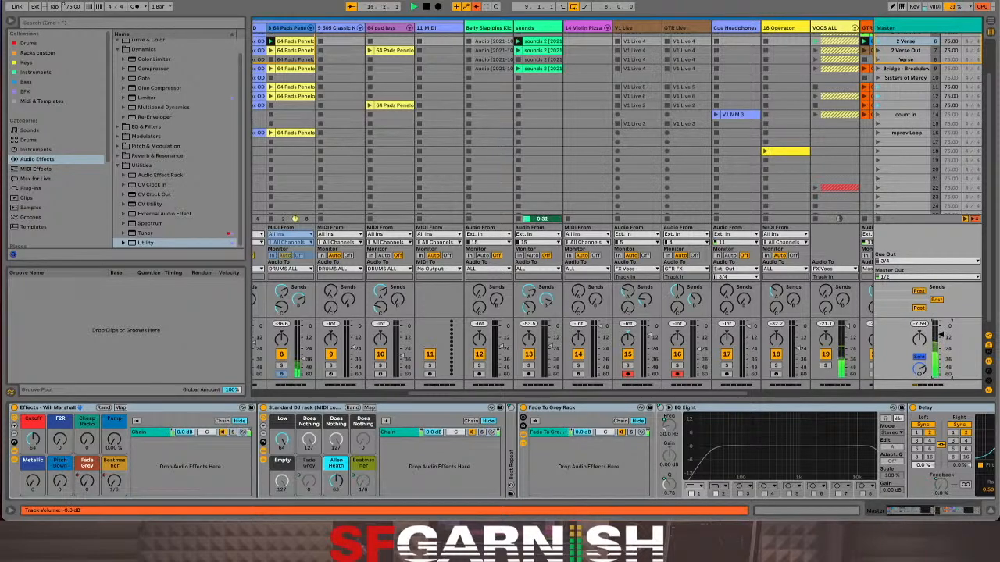
click(767, 159)
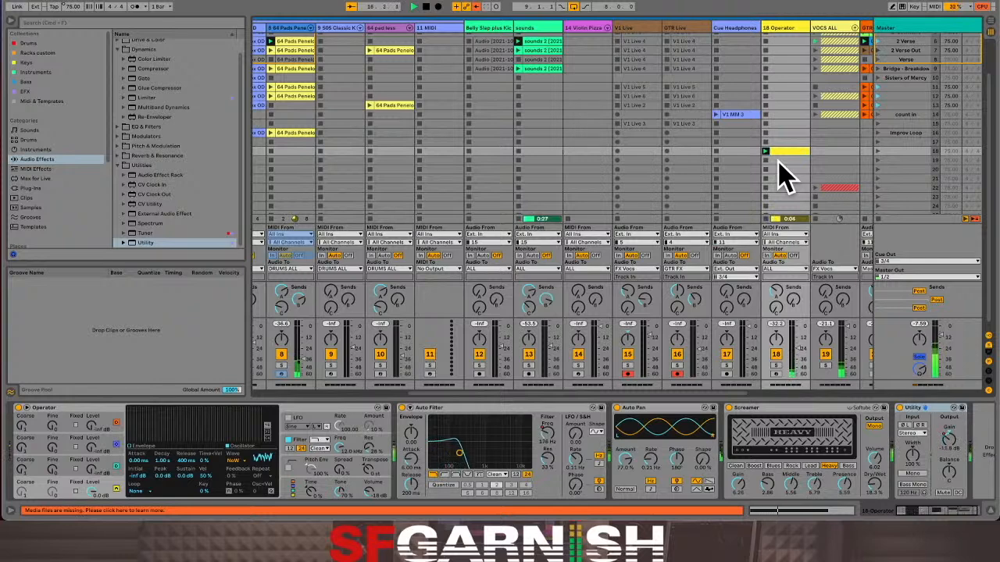
Adjust the 18 Operator track's volume and raise its send levels, and replay the scene 18 clip against the running scene
click(798, 348)
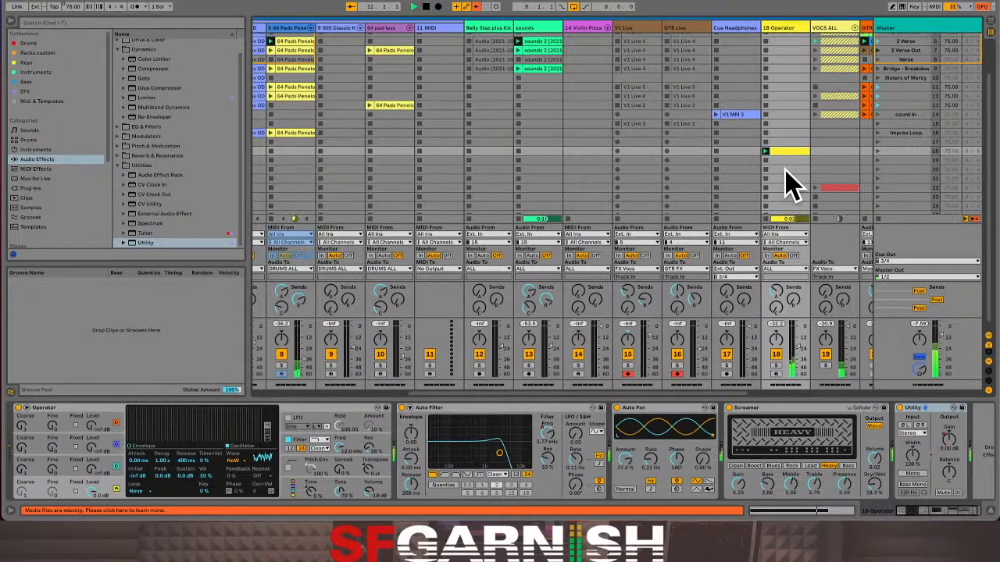
drag(777, 309, 777, 277)
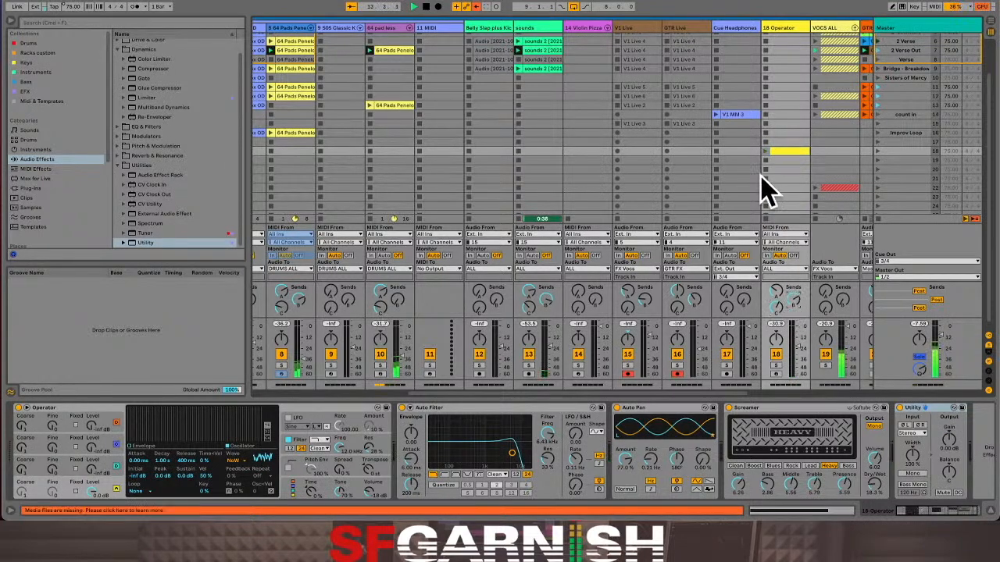
click(765, 151)
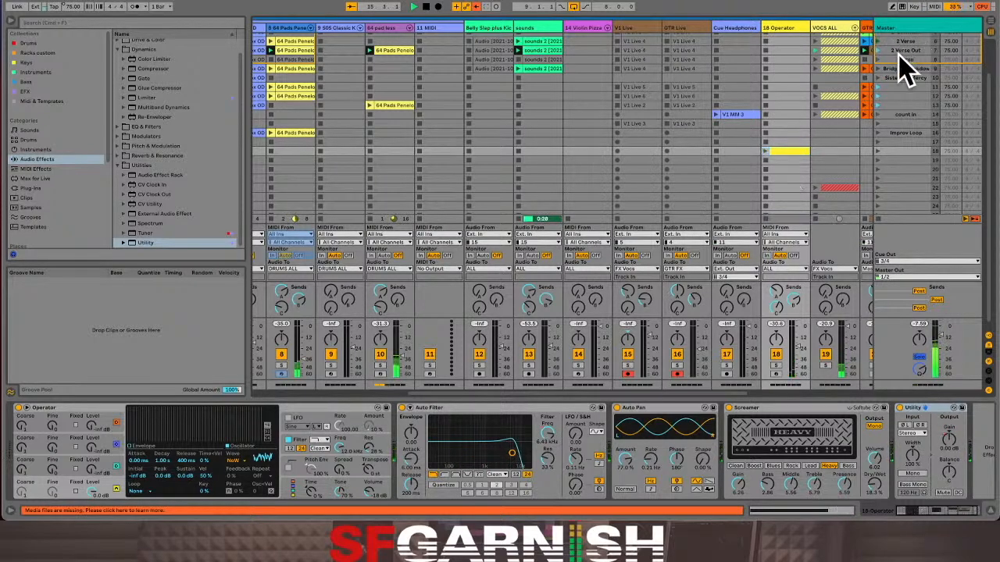
Activate the disabled clips on the Belly Slap plus Kick track, solo the track and play its 2 Verse clip
scroll(896, 61, up, 1)
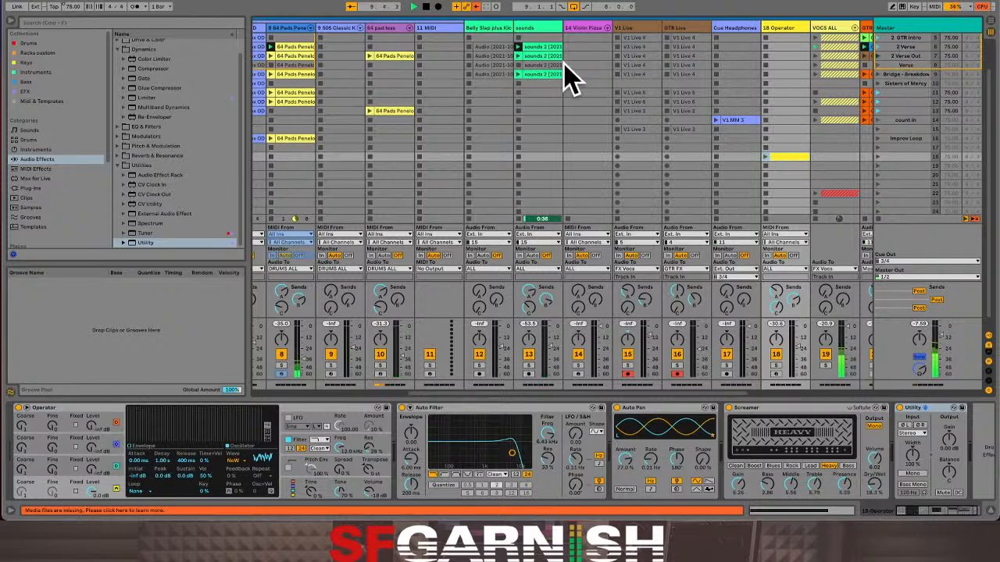
click(490, 49)
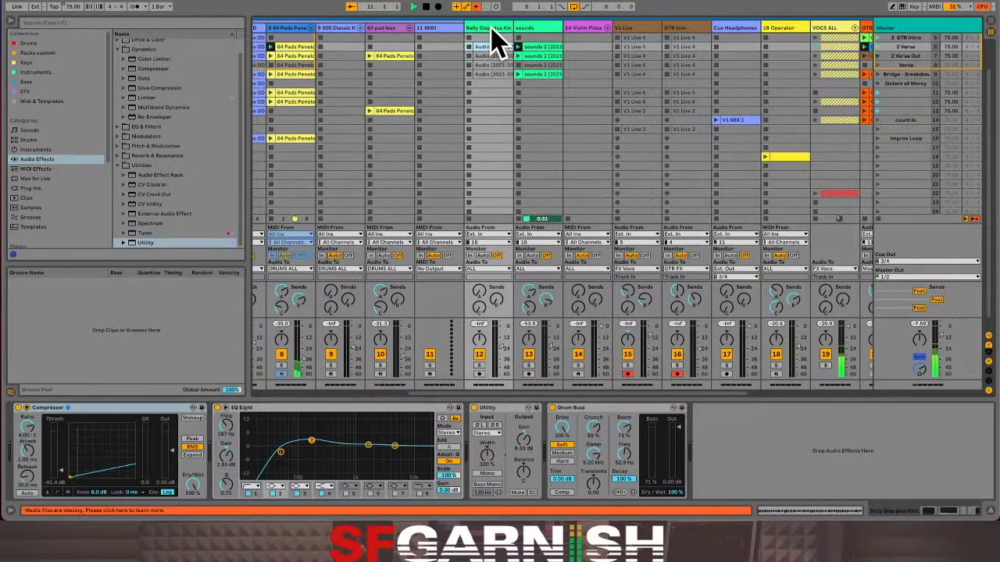
click(492, 33)
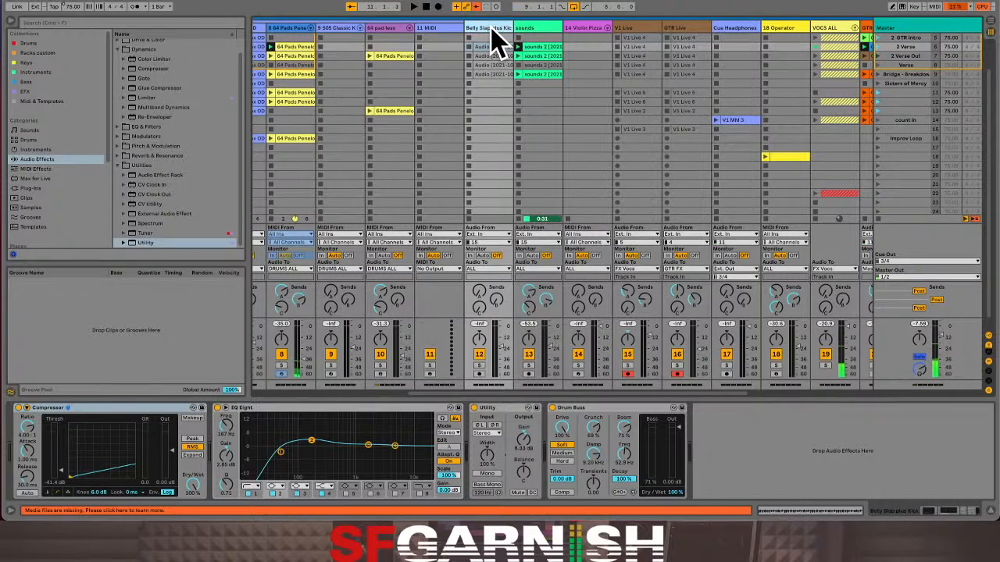
click(492, 75)
key(0)
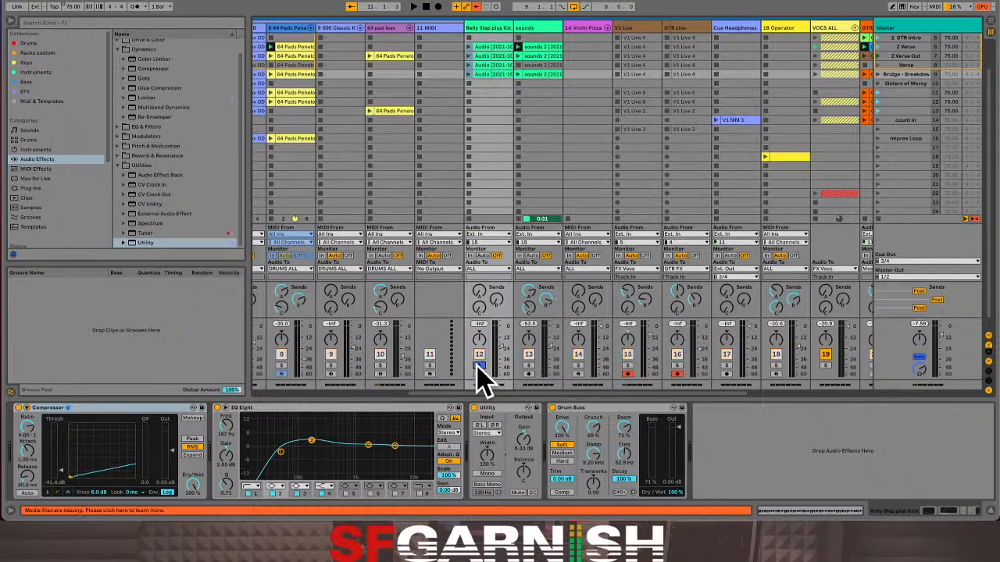
click(469, 47)
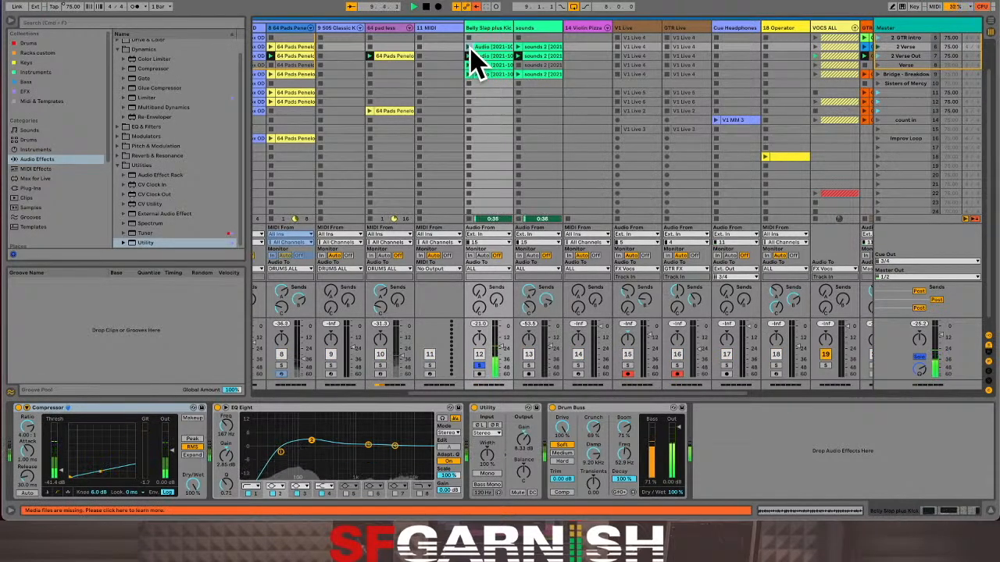
Unsolo the Belly Slap plus Kick track, deactivate its four clips and rename the track Drummer Example Track
click(480, 365)
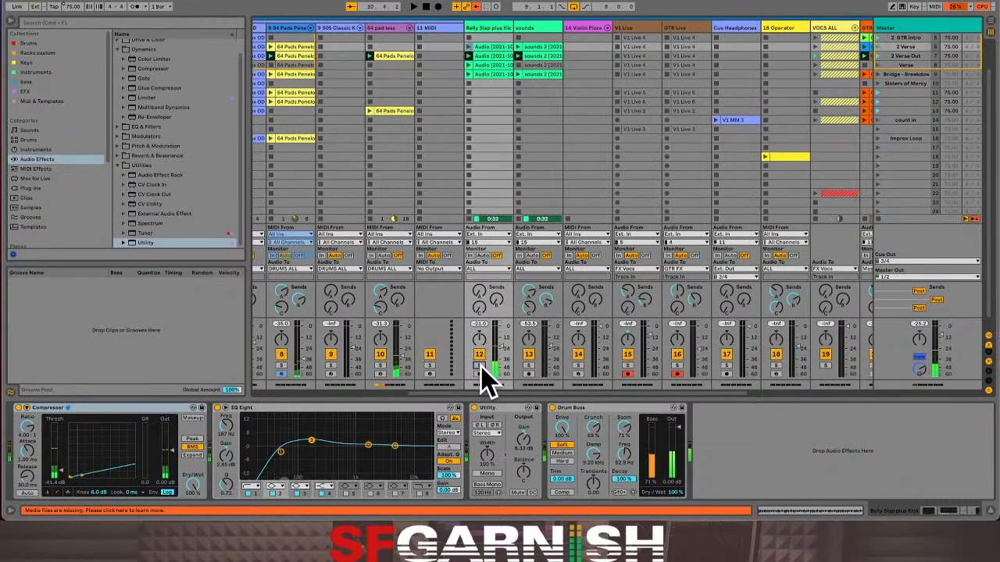
click(487, 38)
shift+click(489, 77)
key(0)
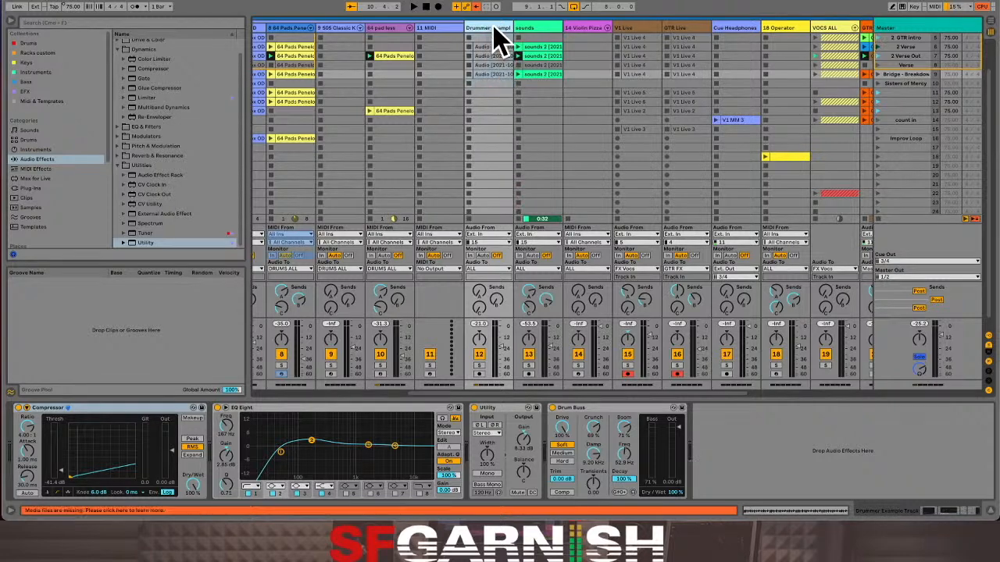
Arm the 14 Violin Pizzicato track, inspect its Violin Solo chain and delete the track from the set
click(590, 29)
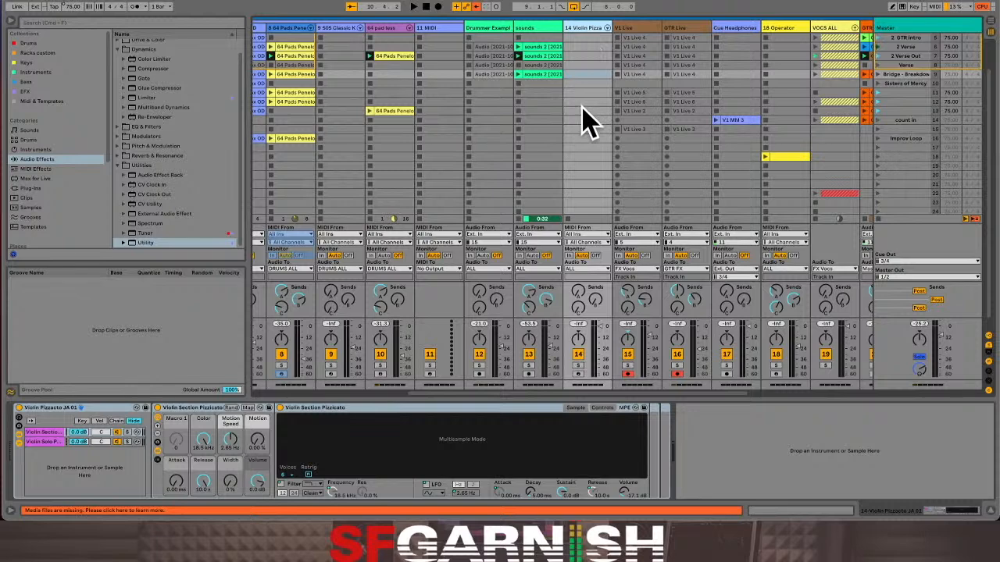
click(578, 373)
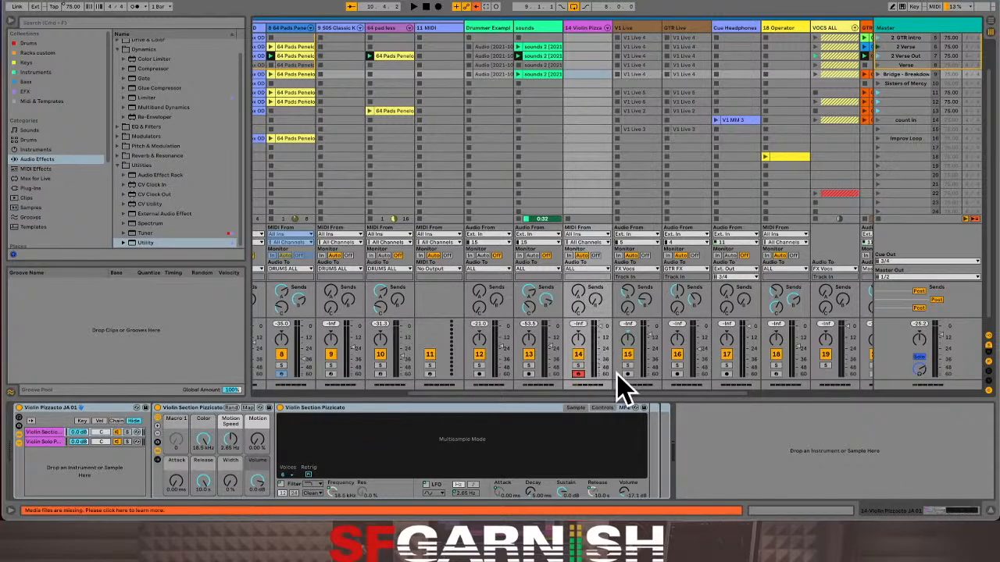
drag(616, 393, 422, 390)
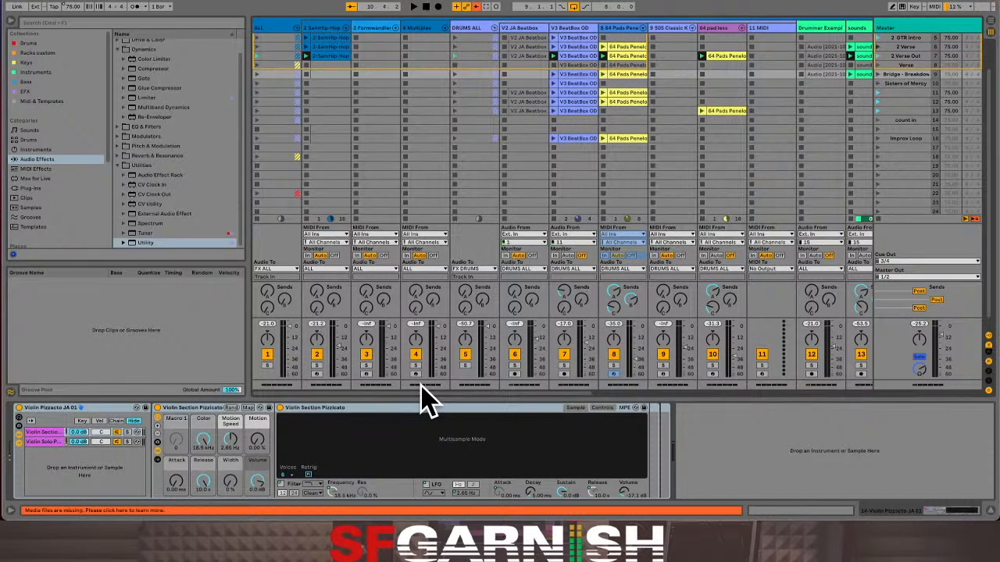
drag(422, 391, 553, 392)
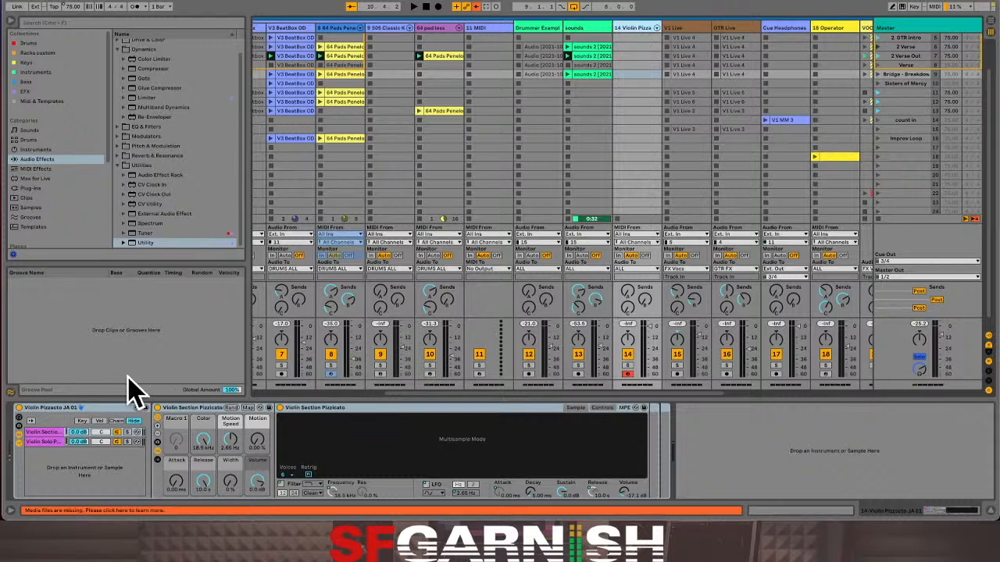
click(60, 442)
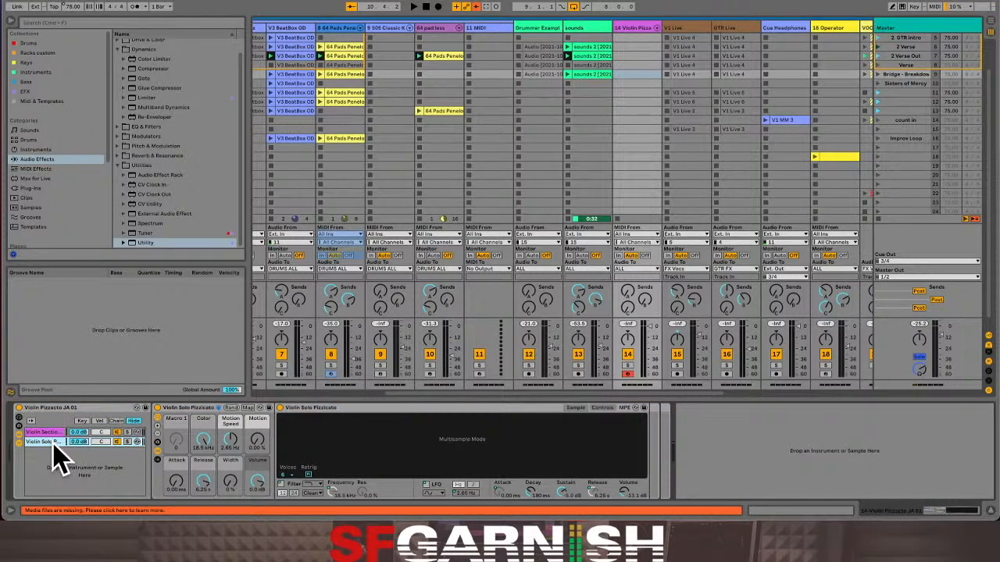
click(629, 28)
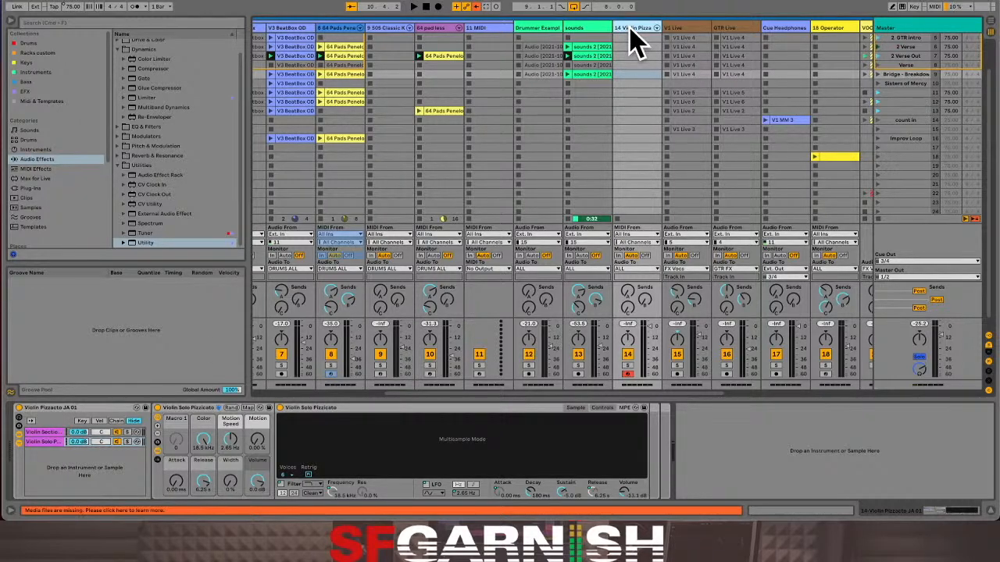
key(Delete)
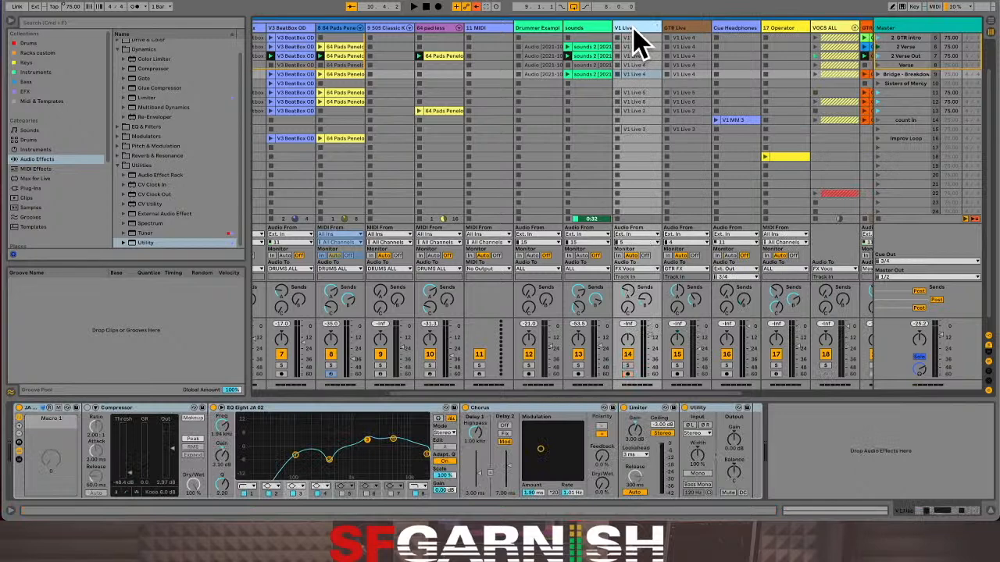
Check the V1 MM 3 clip on the Cue Headphones track and move the count in scene to the top of the scene list
click(734, 32)
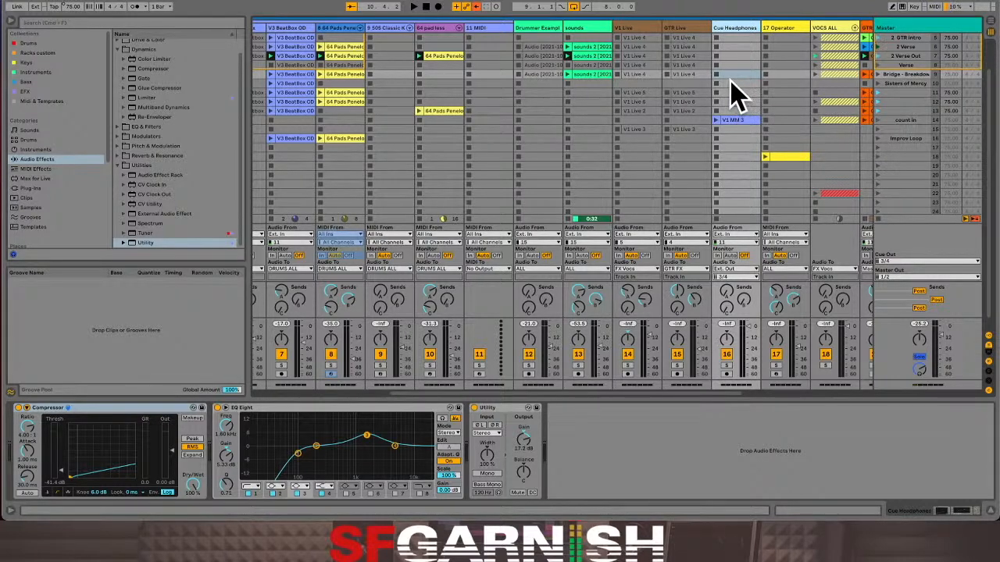
click(739, 122)
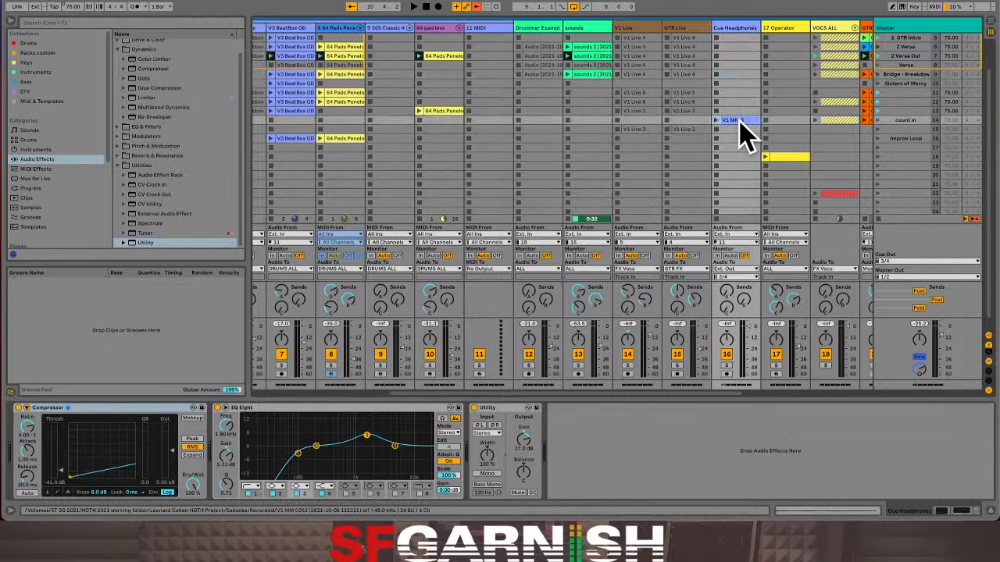
click(906, 121)
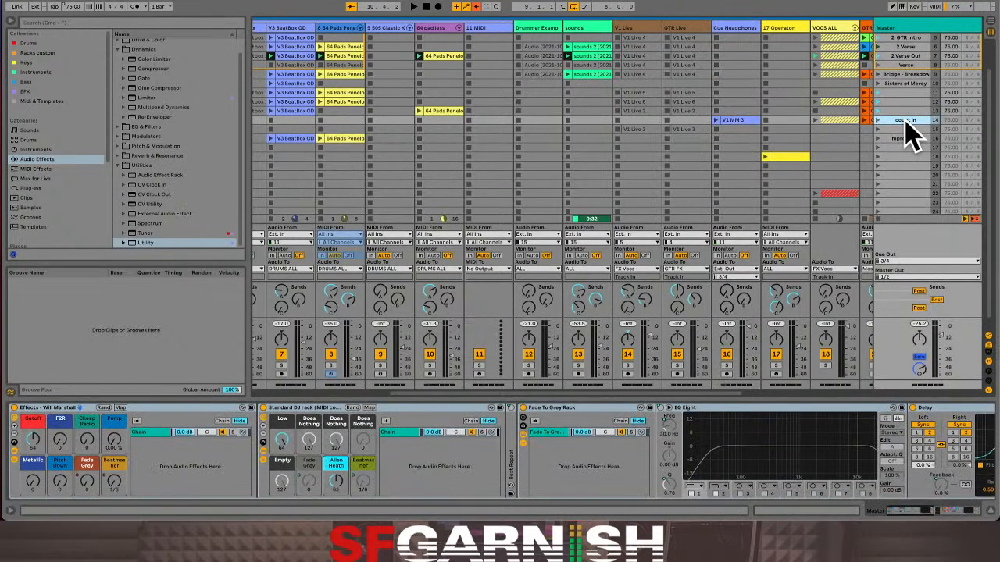
drag(906, 120, 907, 40)
click(733, 38)
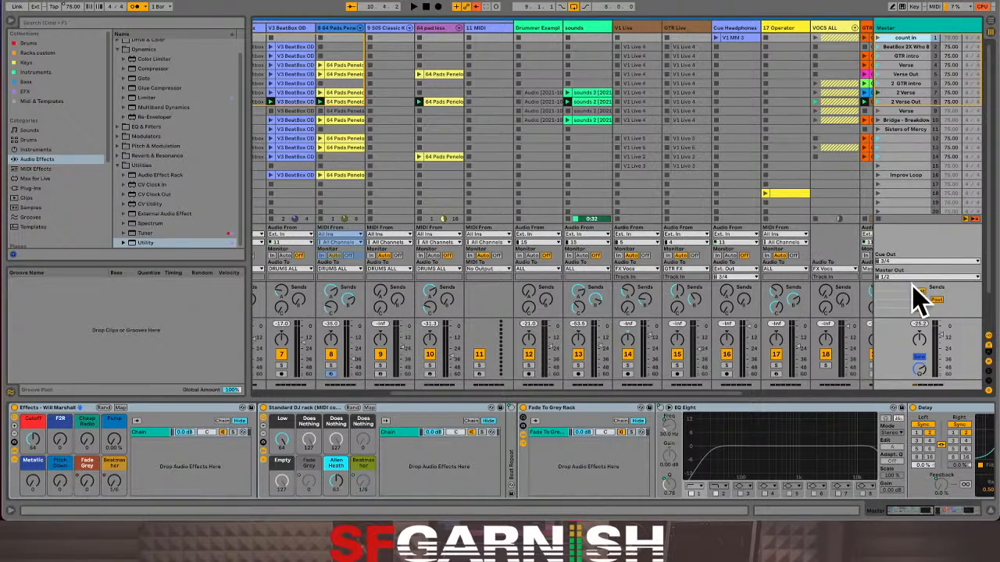
Move the count in scene below Improv Loop and place the Operator clip's scene directly below Bridge - Breakdown
click(898, 51)
click(902, 41)
drag(906, 44, 900, 122)
click(902, 183)
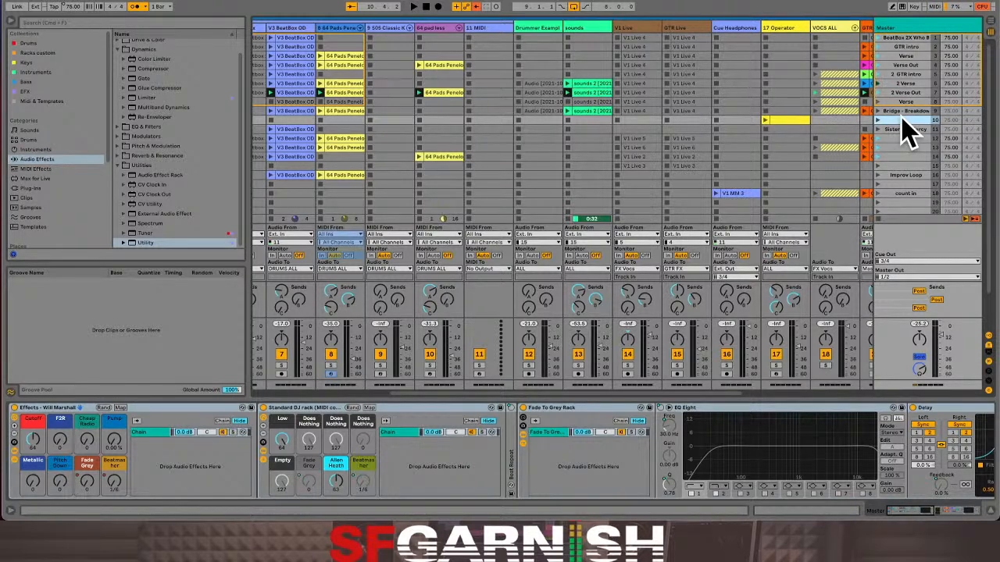
Launch the opening BeatBox 2X scene and move the GTR intro, Verse and Verse Out scenes below count in
click(903, 65)
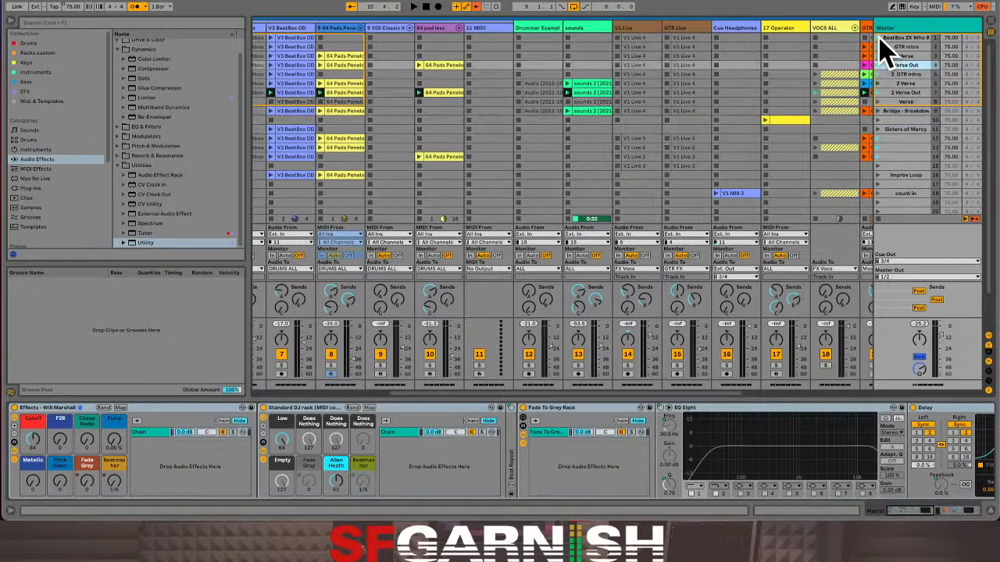
click(882, 37)
click(898, 47)
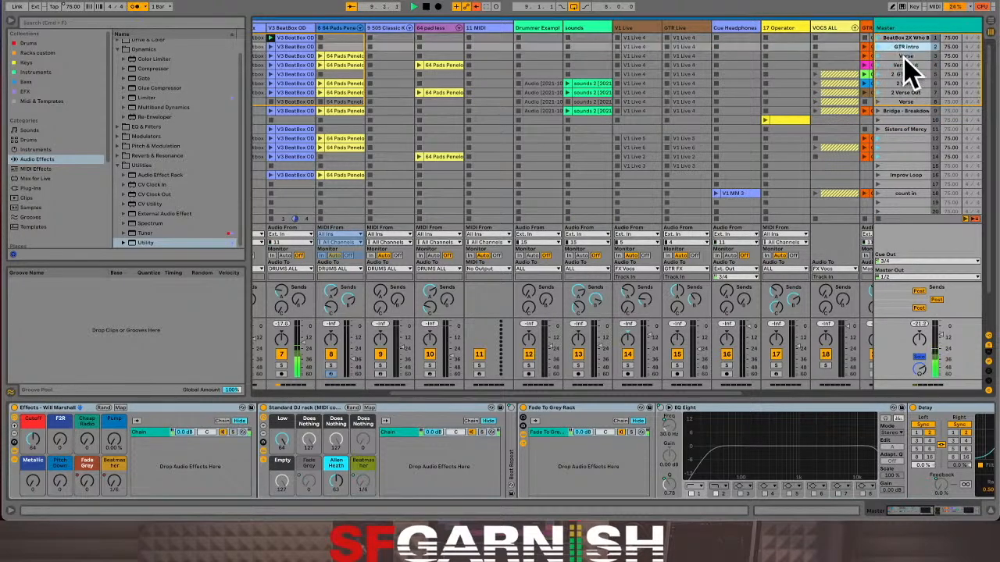
click(909, 64)
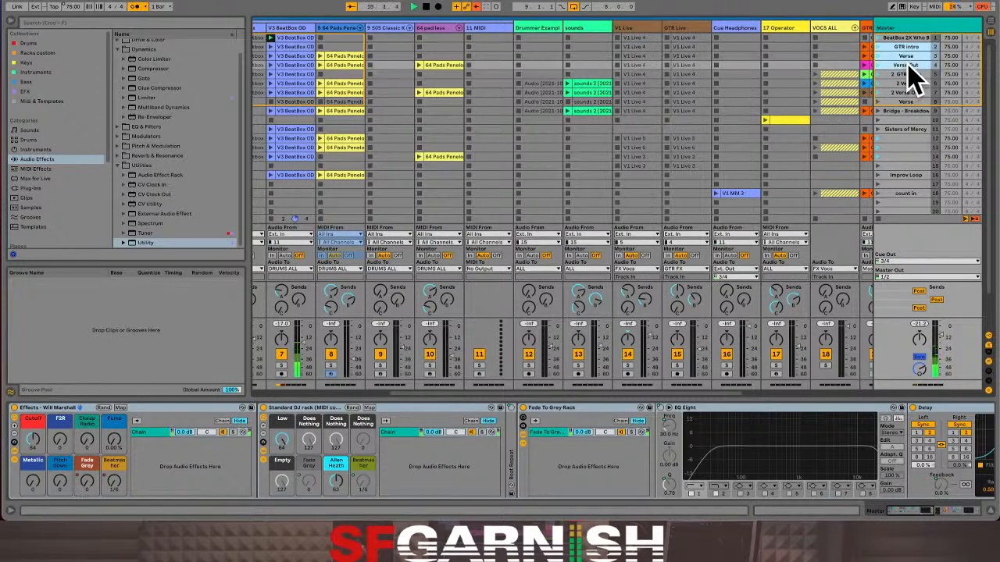
drag(907, 64, 908, 196)
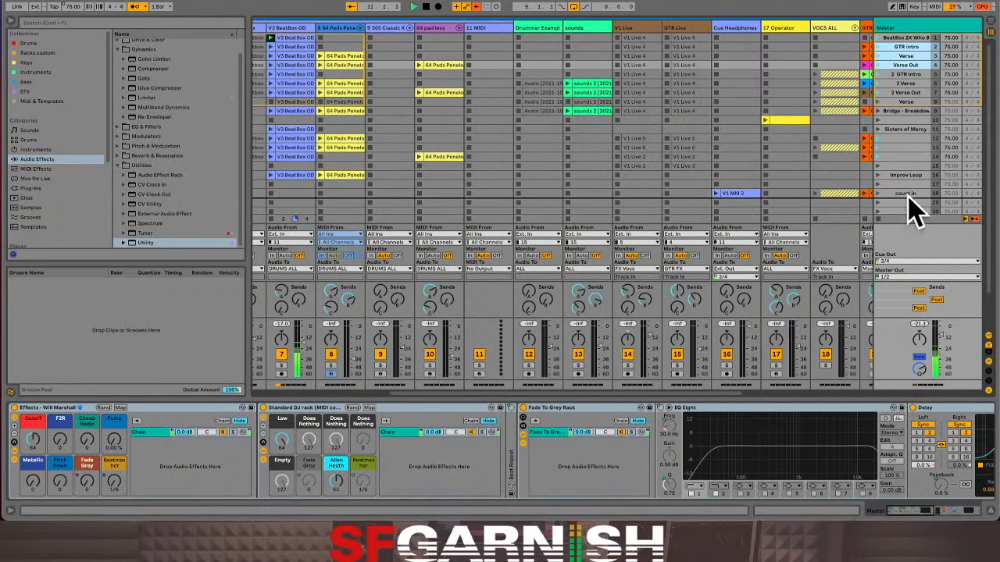
Launch the 2 GTR intro scene and play through the scenes that follow, checking the drum and beatbox tracks
click(899, 39)
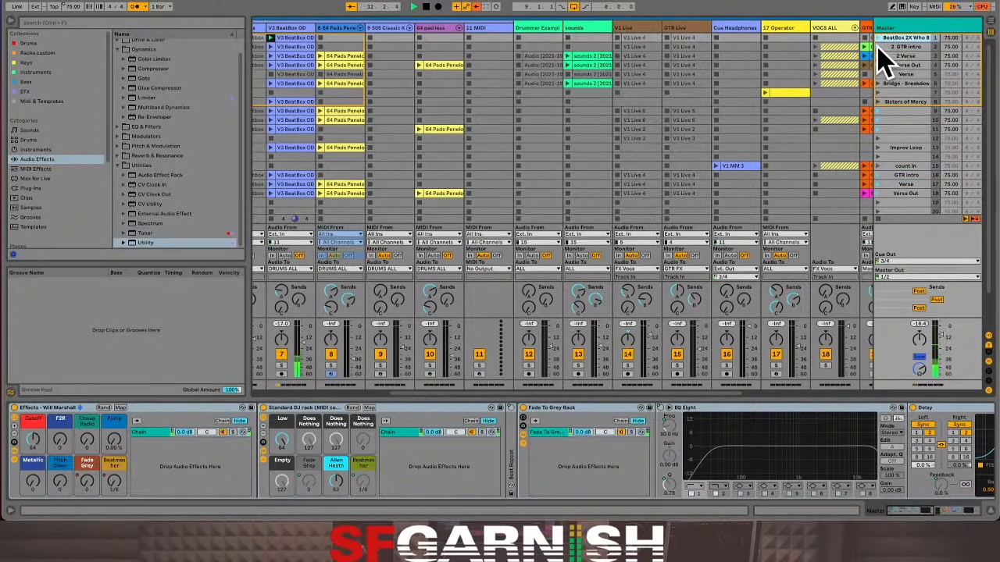
click(877, 47)
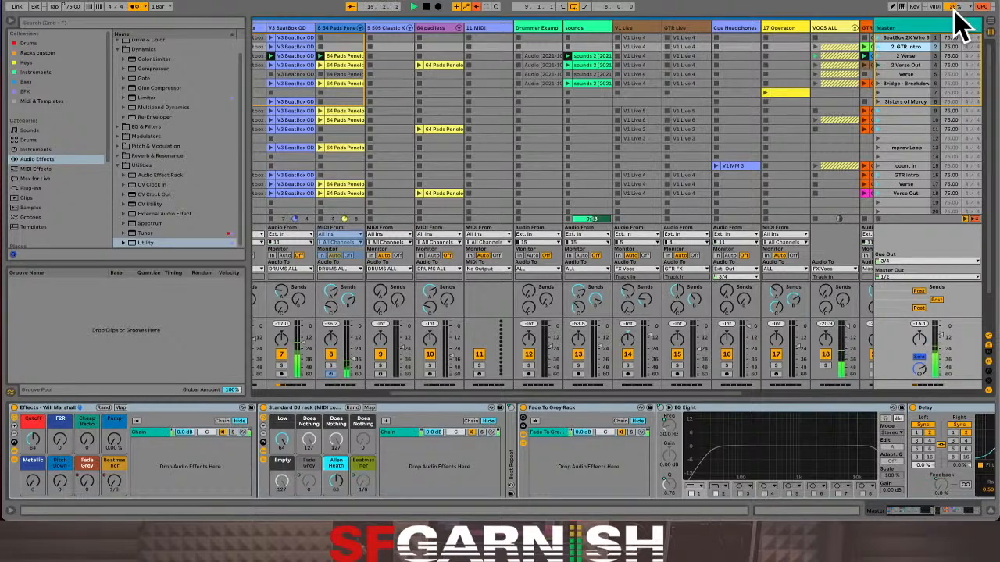
drag(531, 393, 501, 394)
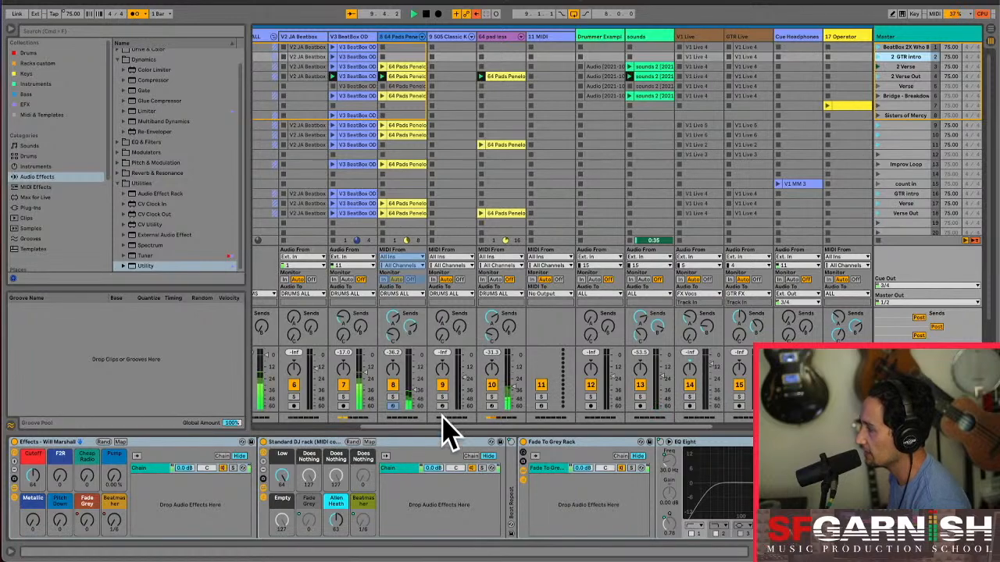
drag(494, 419, 364, 415)
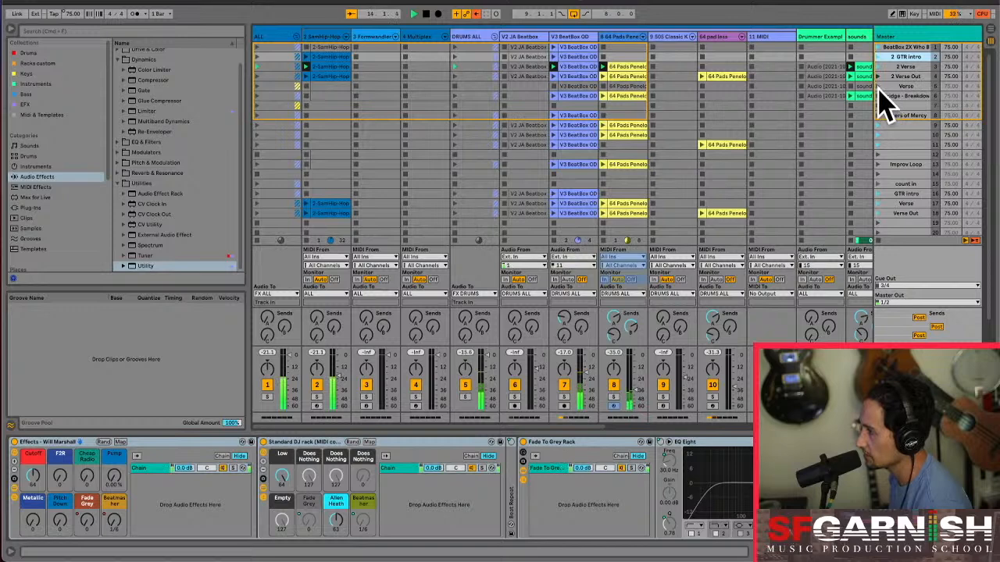
Launch the Verse scene above Bridge - Breakdown and rename it Vocals Only
click(878, 85)
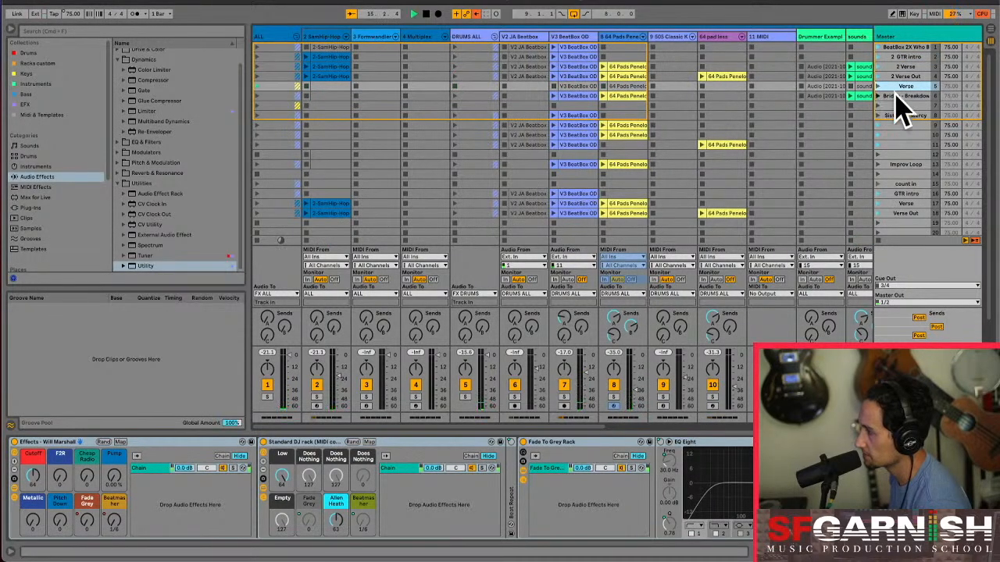
key(super+r)
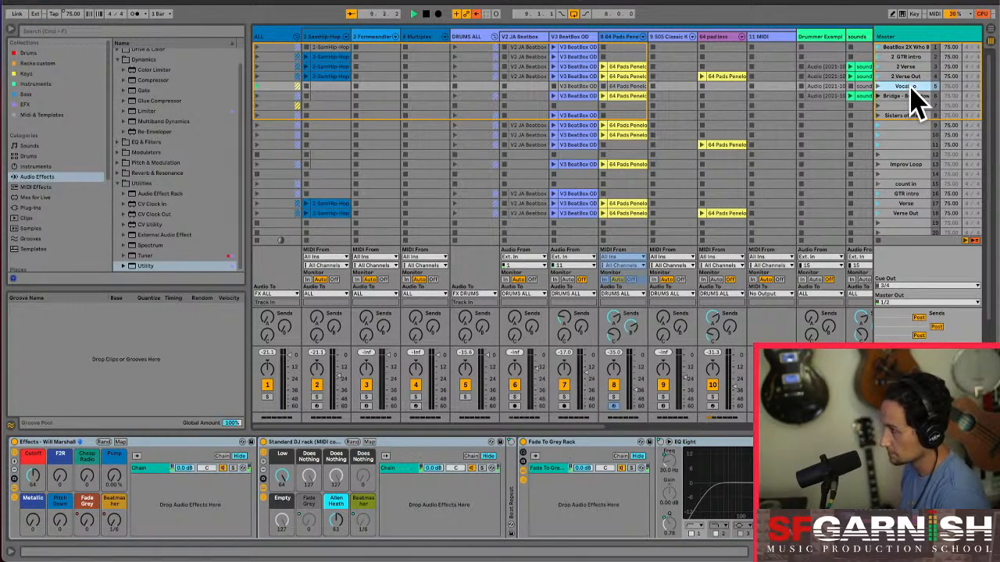
text(Vocals Only)
key(Return)
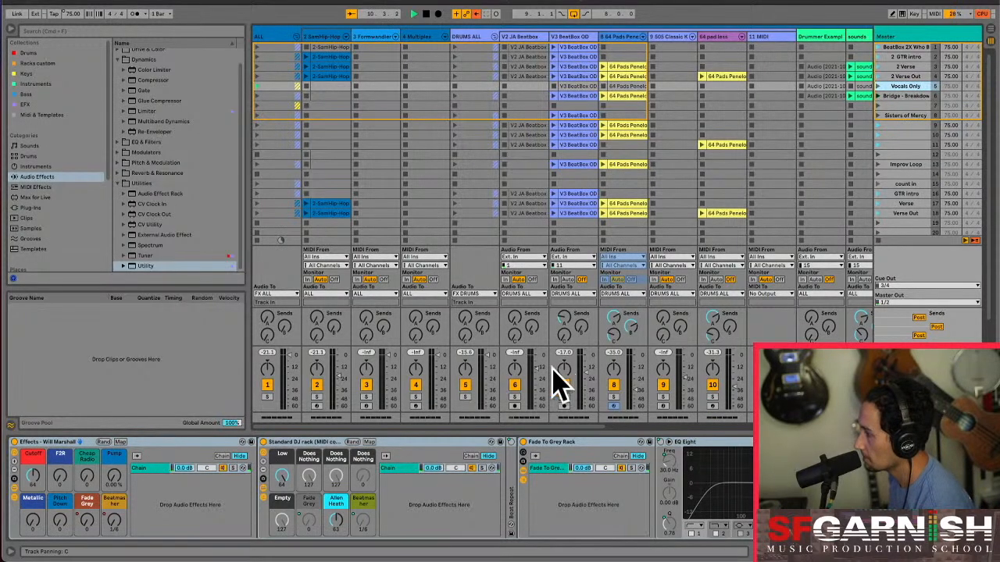
Unfold the VOCS ALL group, solo V1 MM track 25 and raise V1 MM track 24's EQ Eight low cut to 774 Hz
drag(491, 429, 750, 429)
click(583, 37)
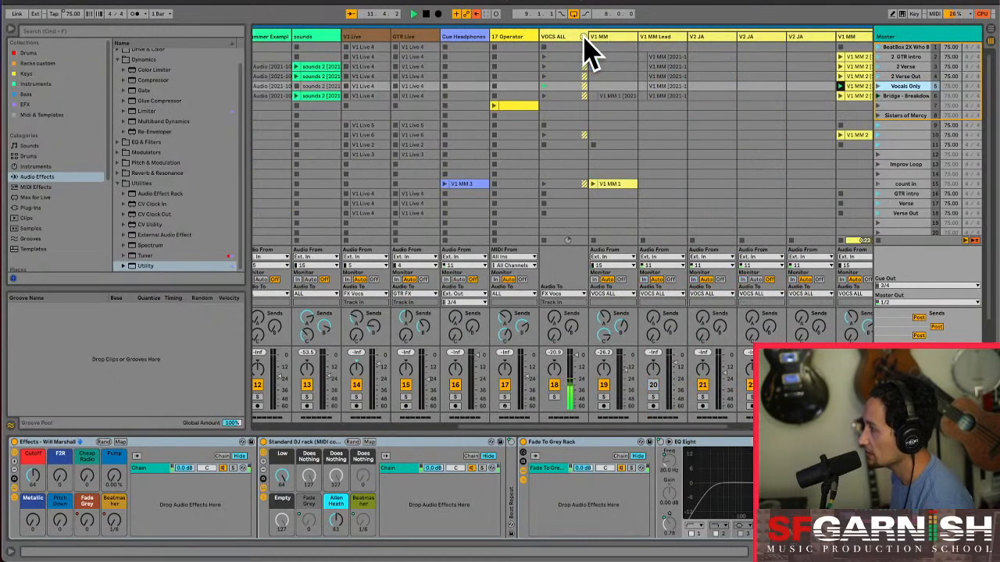
drag(551, 437, 706, 438)
click(477, 85)
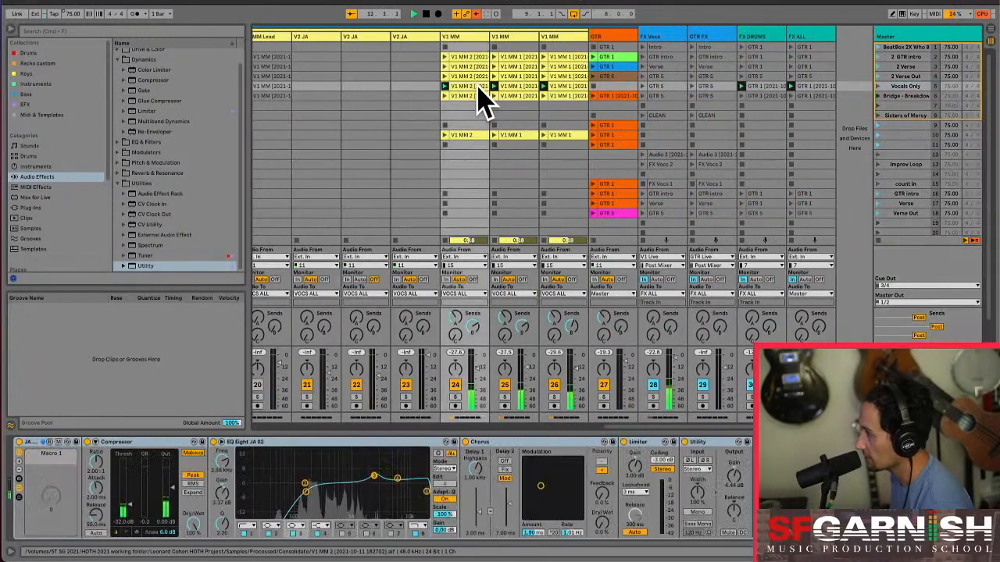
click(504, 397)
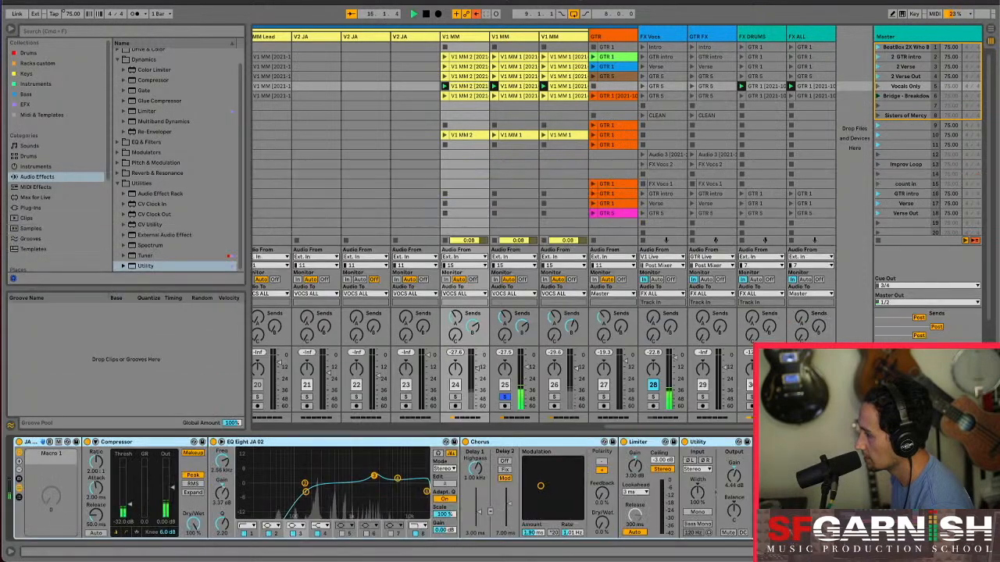
drag(305, 493, 346, 491)
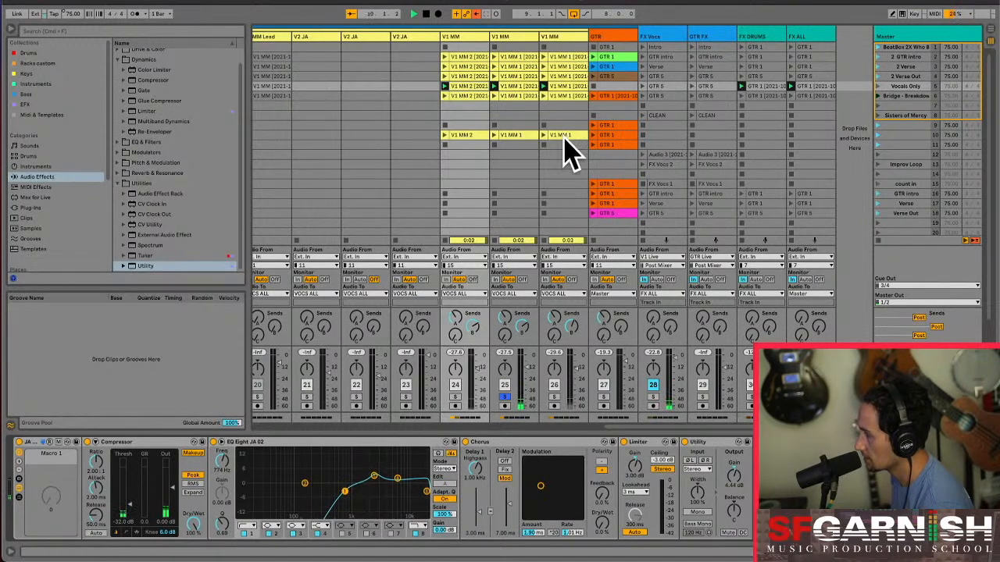
Give V1 MM track 25's EQ Eight a steeper low-cut filter and set its frequency to 272 Hz
click(512, 37)
drag(306, 492, 336, 491)
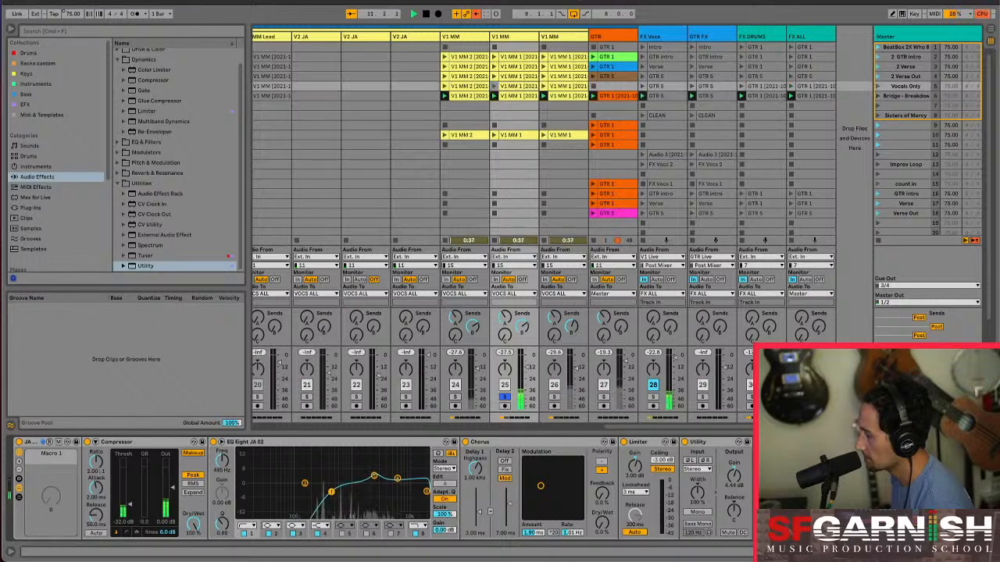
click(249, 526)
click(251, 465)
drag(328, 491, 320, 492)
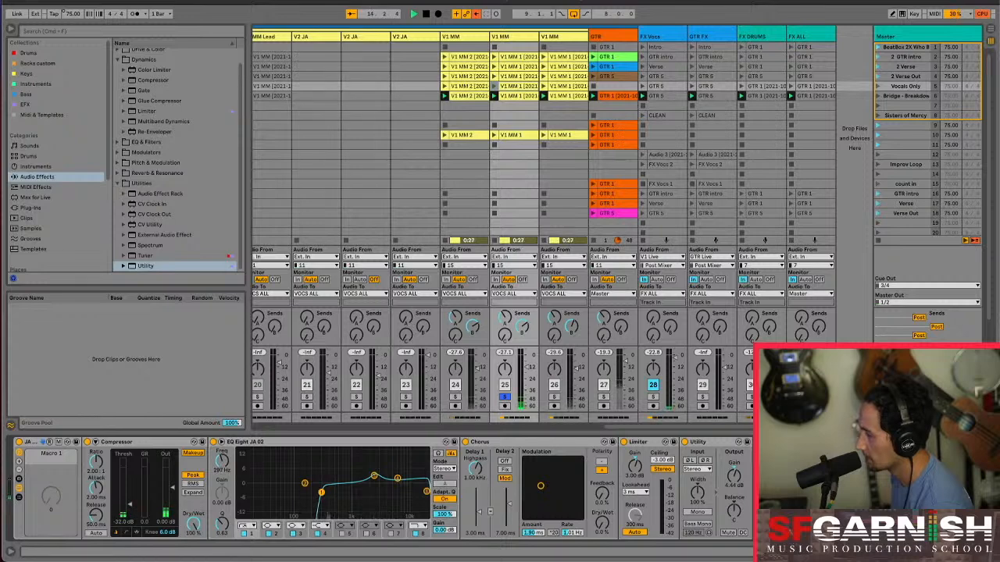
drag(320, 492, 319, 492)
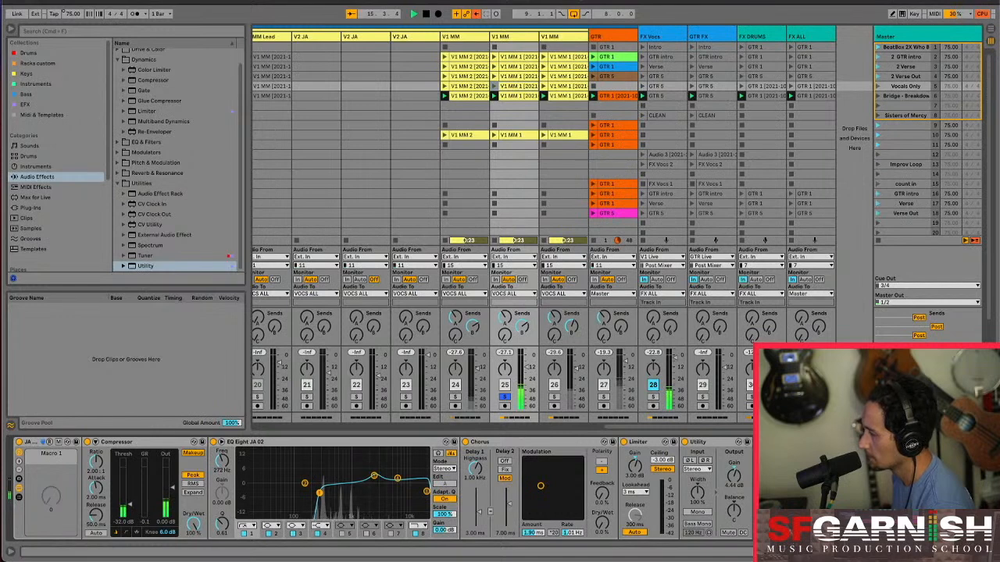
Solo V1 MM track 24, switch its EQ Eight to a steeper low cut and set the frequency to 383 Hz
click(456, 396)
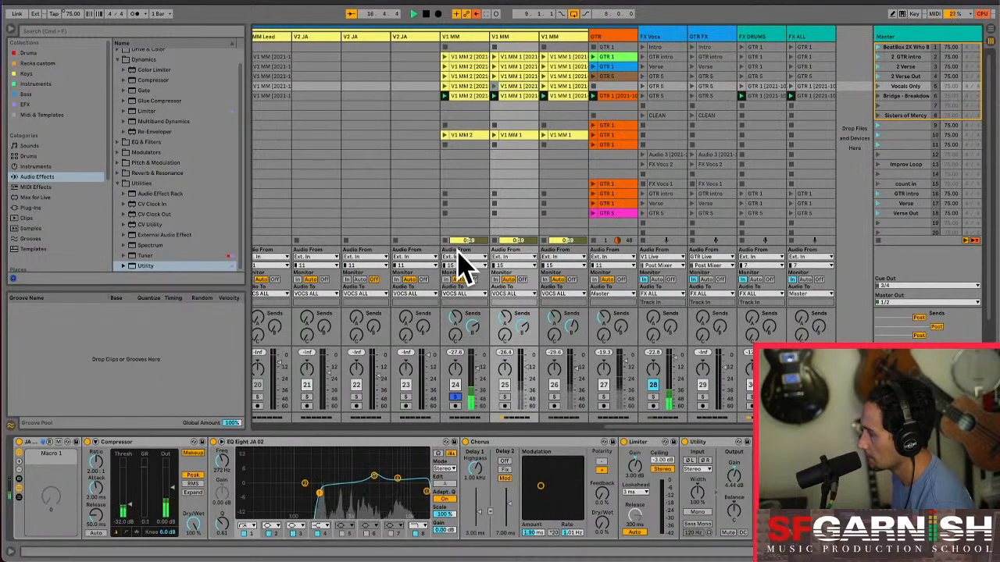
click(249, 528)
click(252, 461)
drag(344, 491, 330, 492)
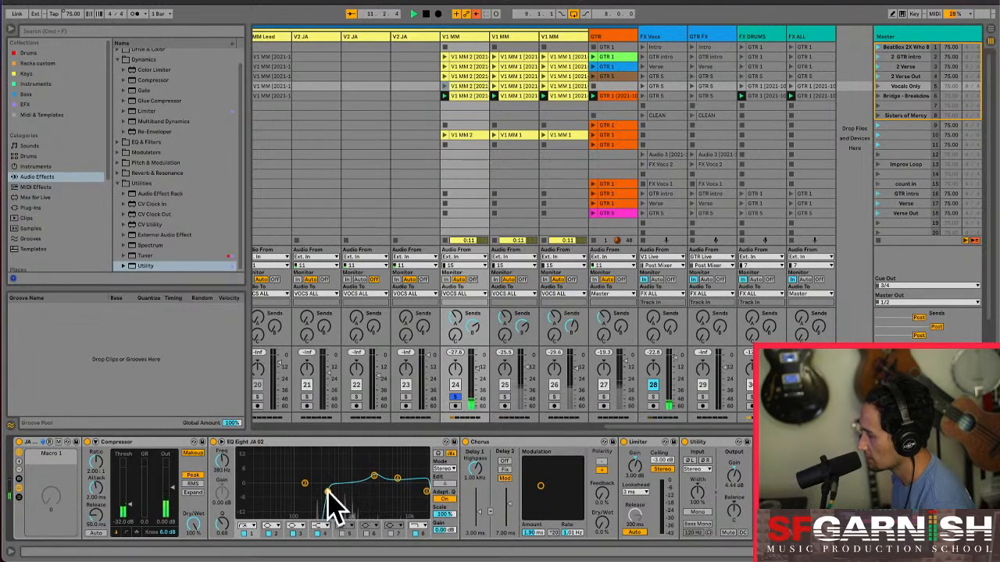
Solo V1 MM track 26, switch its EQ Eight to a steeper low cut and set the frequency to 170 Hz
click(554, 397)
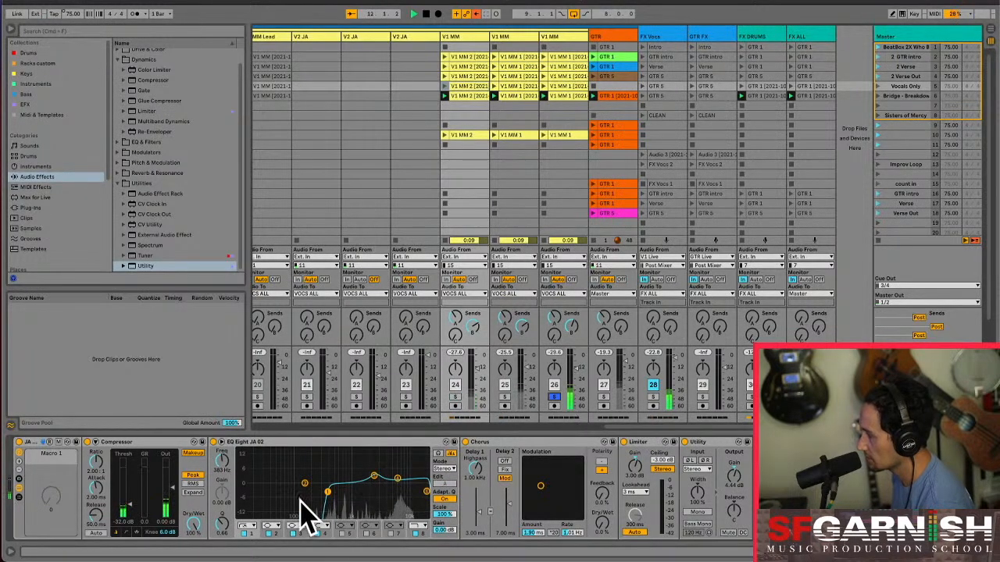
click(551, 36)
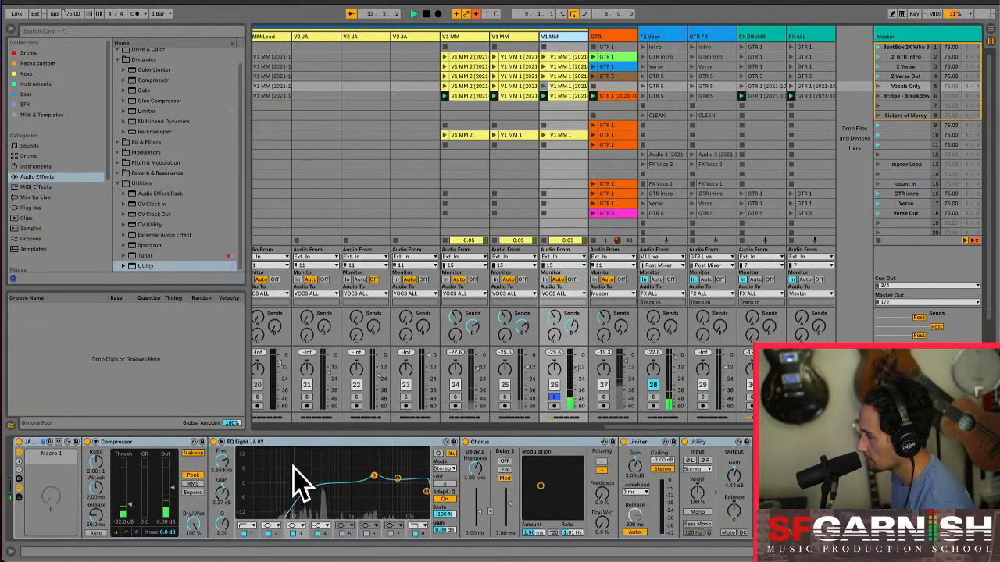
drag(304, 492, 301, 491)
click(250, 525)
click(252, 462)
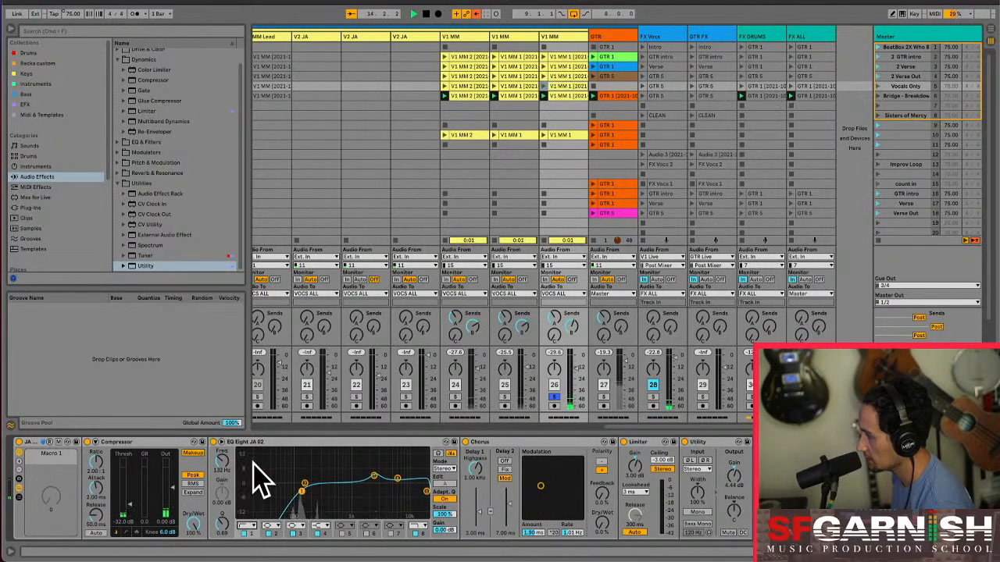
click(249, 526)
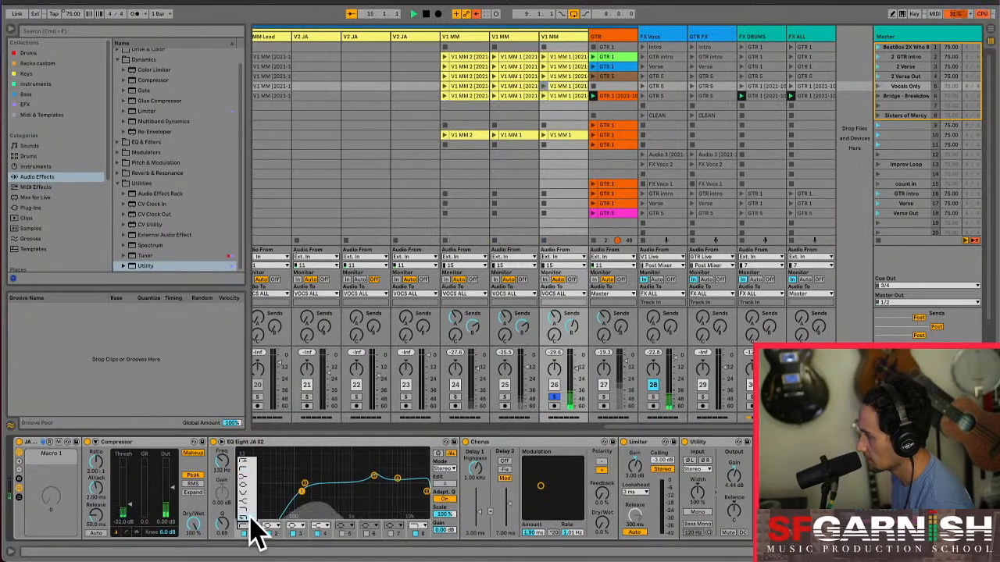
click(250, 460)
drag(304, 487, 306, 486)
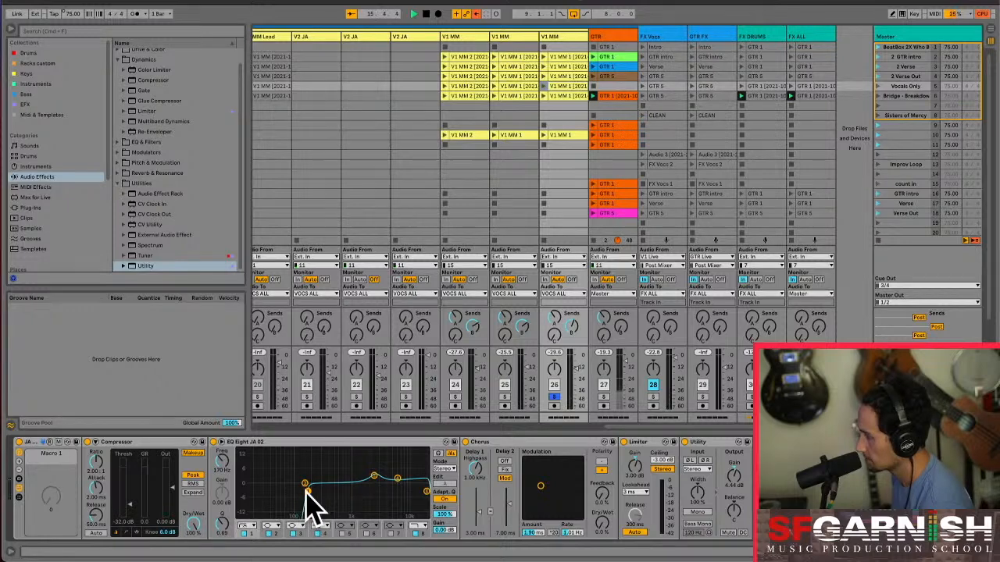
Launch the Vocals Only scene, unsolo V1 MM track 26 and launch the Bridge - Breakdown scene
click(878, 86)
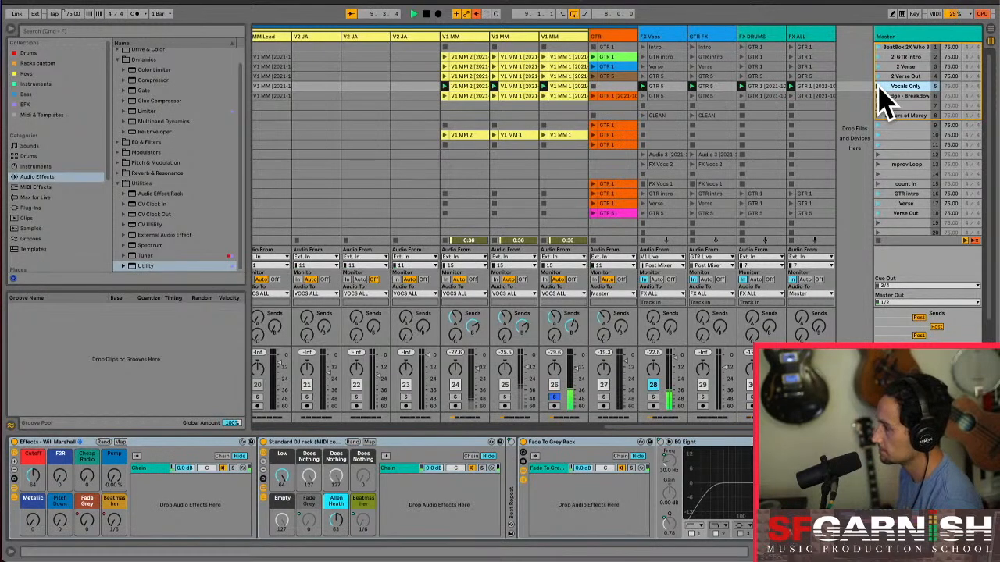
click(554, 399)
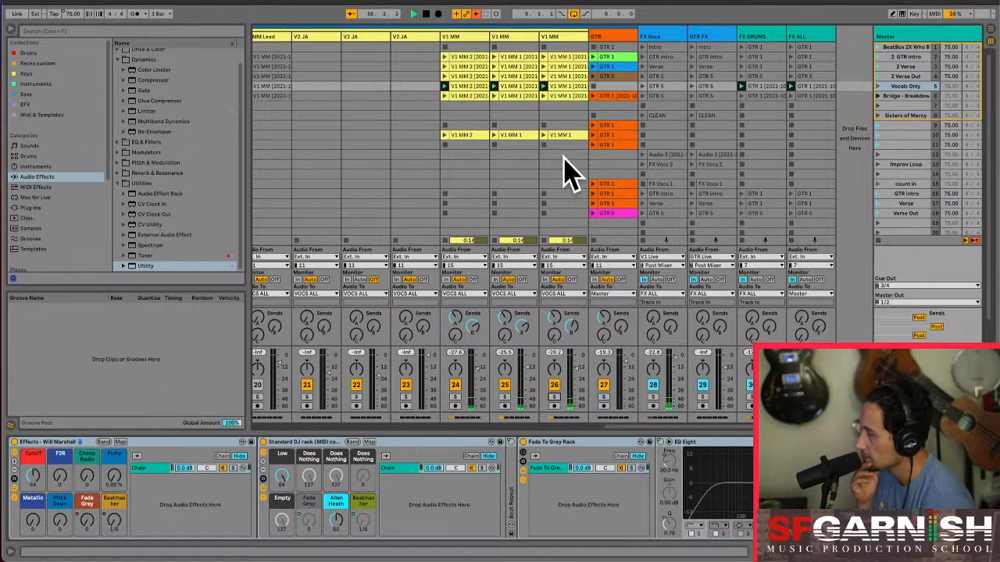
click(880, 96)
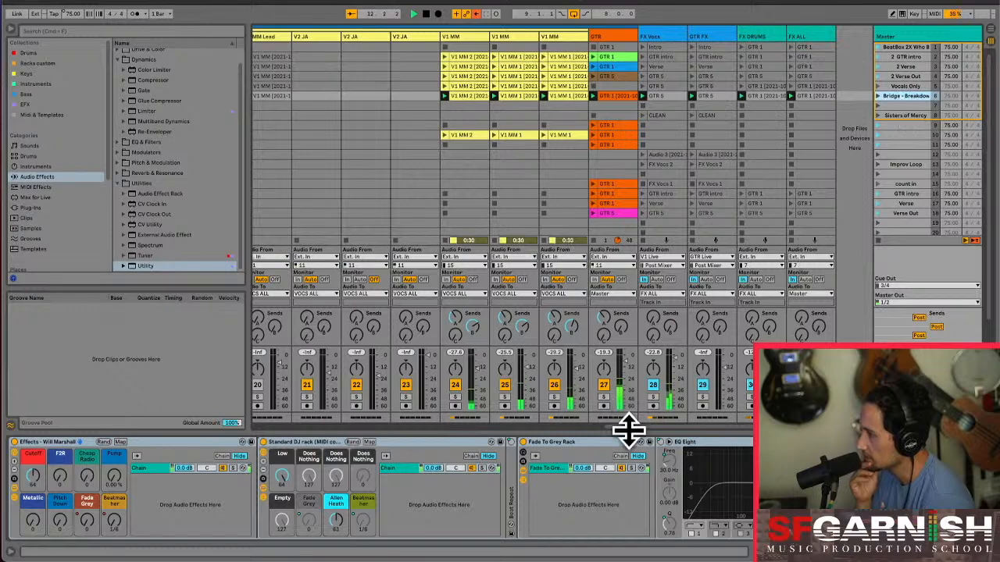
Arm the Formwandler and Multiplex tracks together for recording and restart playback to try both instruments
drag(633, 429, 261, 441)
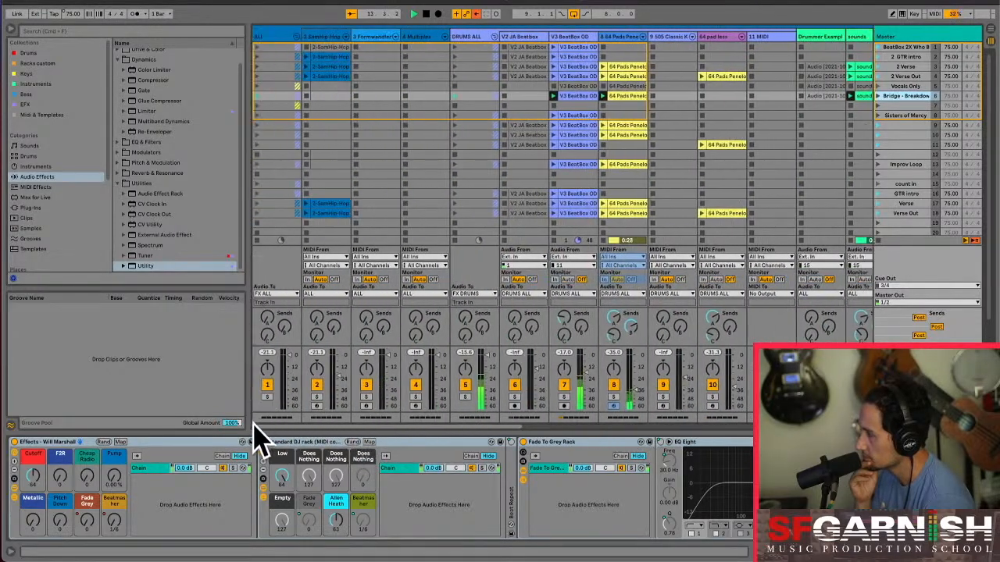
click(425, 38)
click(367, 38)
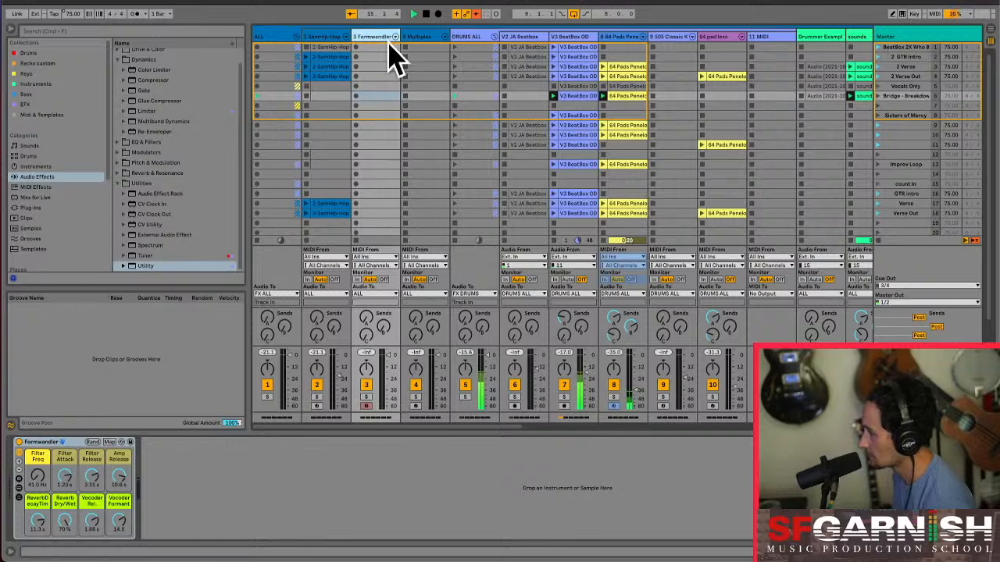
click(418, 422)
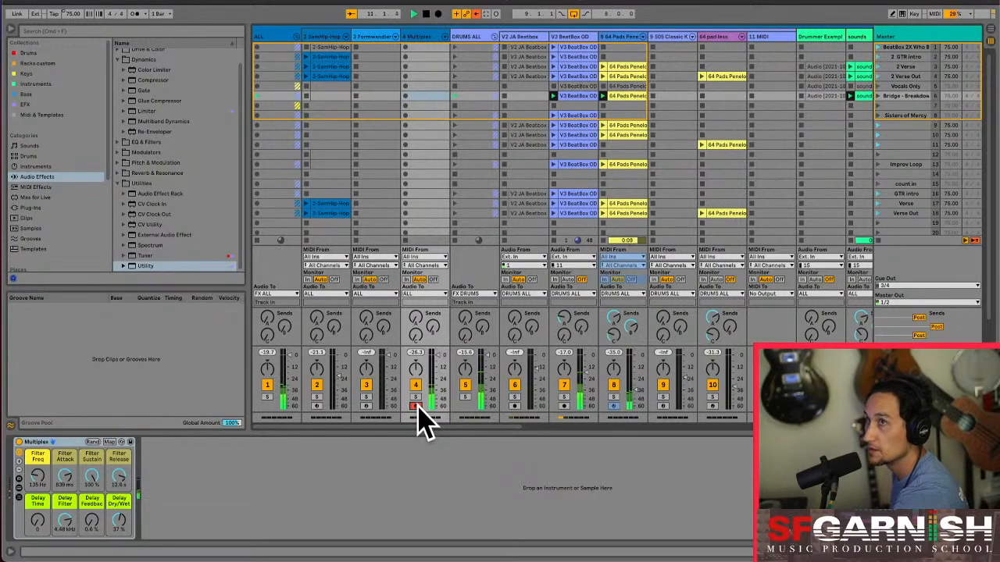
key(space)
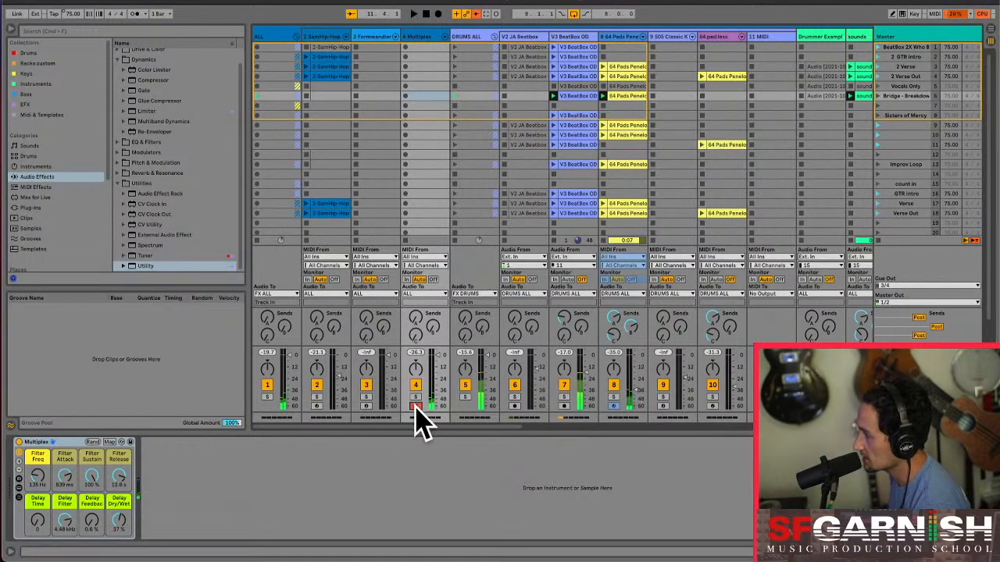
click(366, 406)
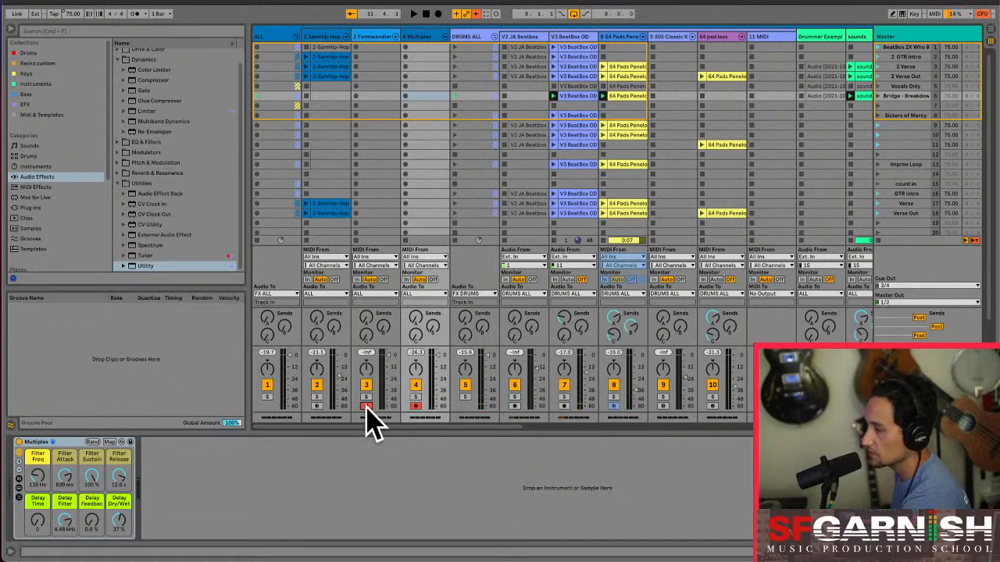
key(space)
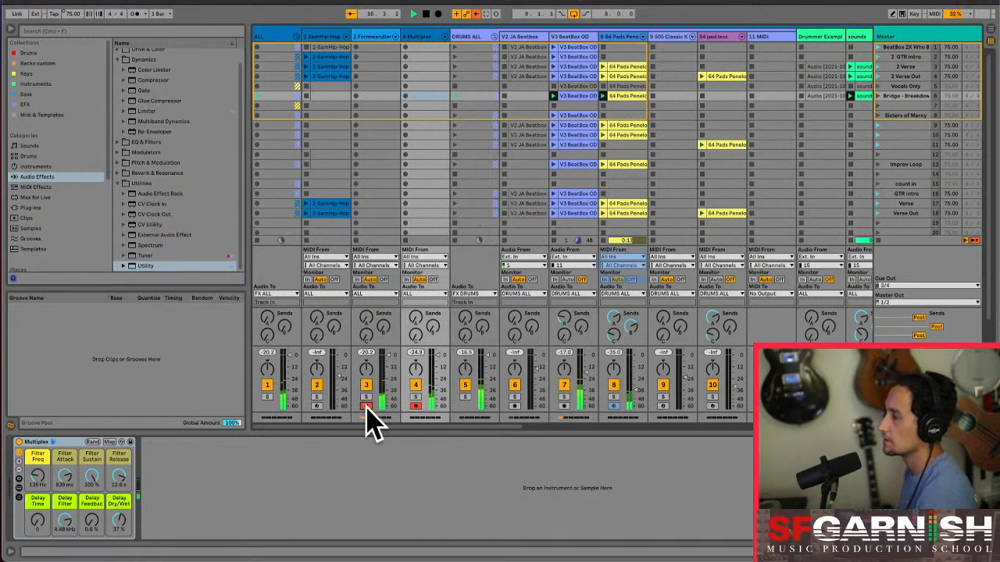
Raise the effect sends on the Formwandler and Multiplex tracks, pan them apart and lower Formwandler's volume
drag(417, 336, 432, 248)
drag(382, 325, 383, 247)
drag(366, 335, 366, 275)
drag(366, 317, 366, 265)
drag(415, 317, 415, 265)
drag(383, 326, 412, 346)
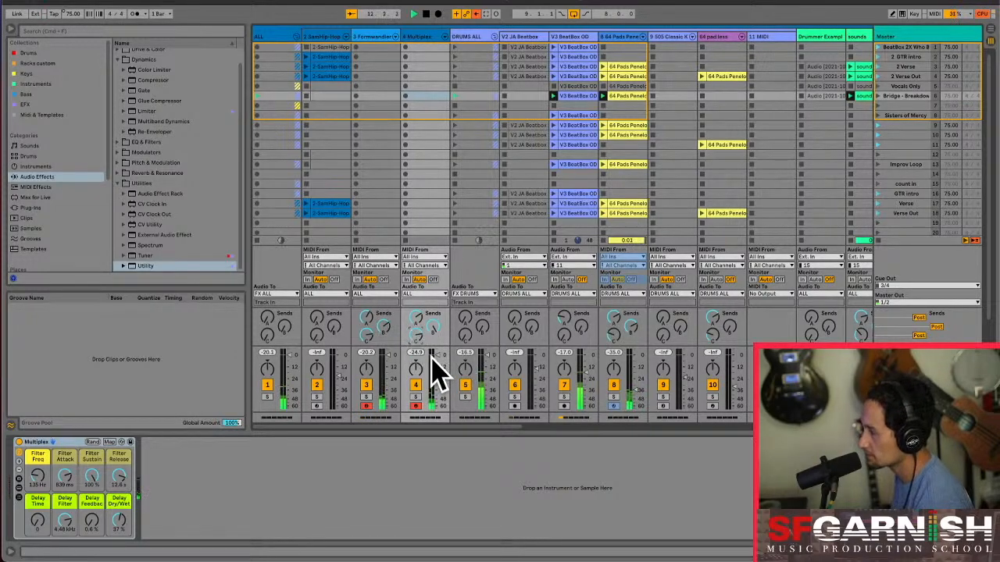
drag(420, 370, 388, 362)
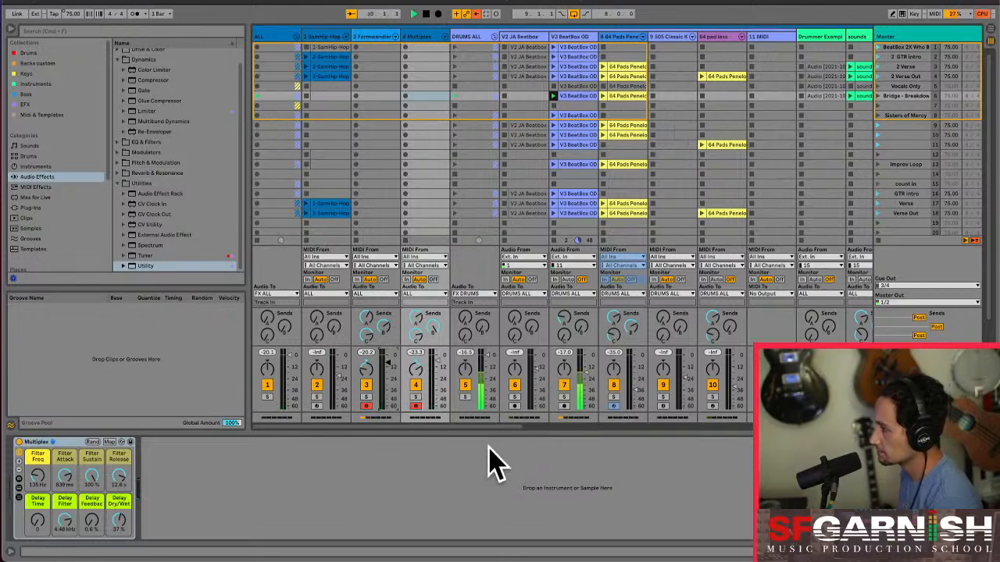
Stop playback and rename the Bridge - Breakdown scene as Vocs in to Out
drag(474, 424, 769, 439)
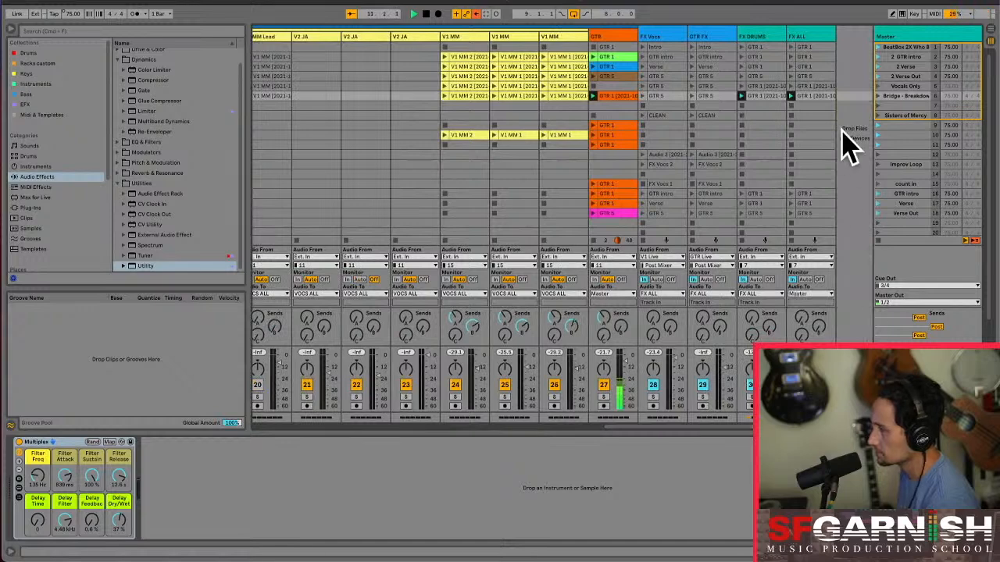
click(913, 112)
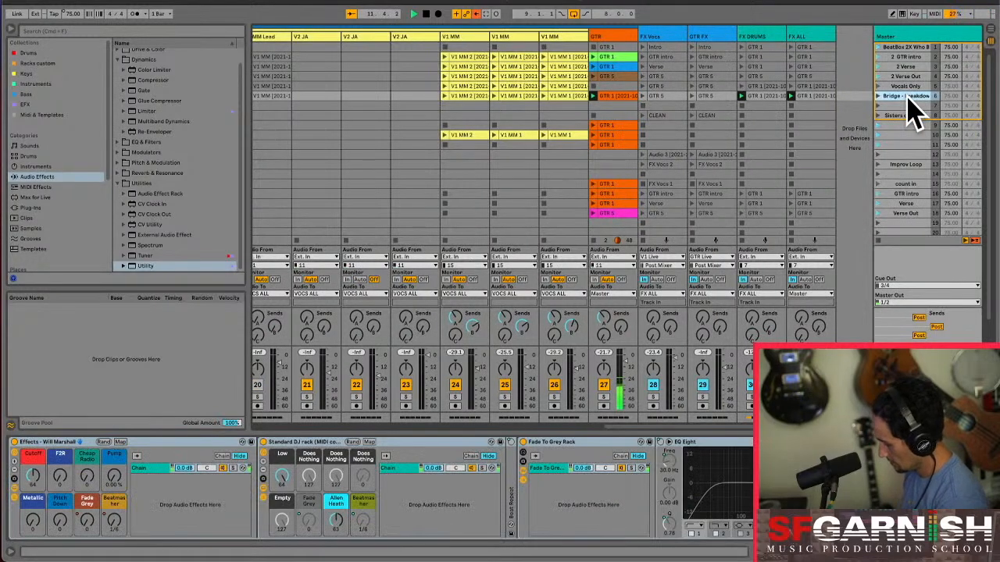
click(907, 96)
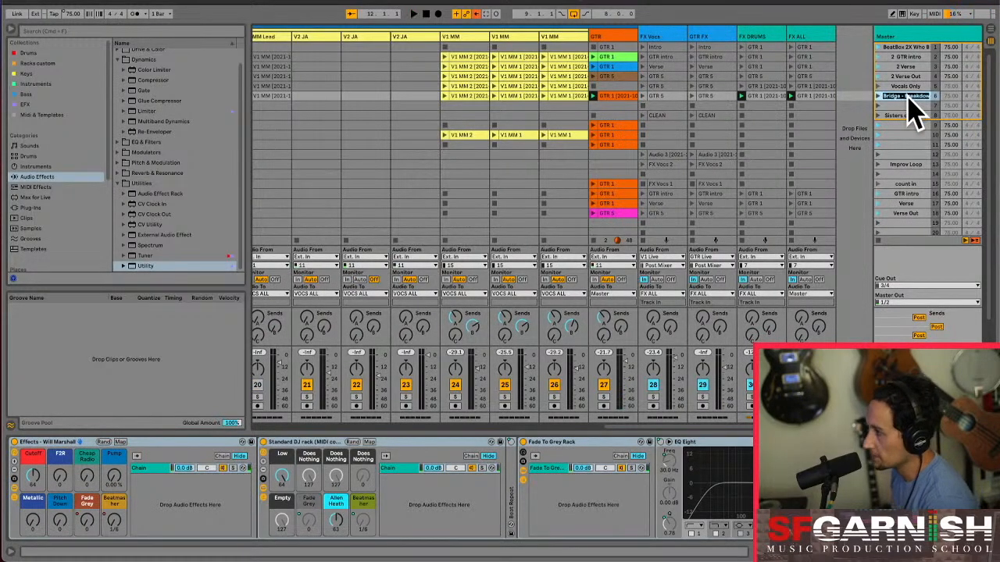
text(Vo)
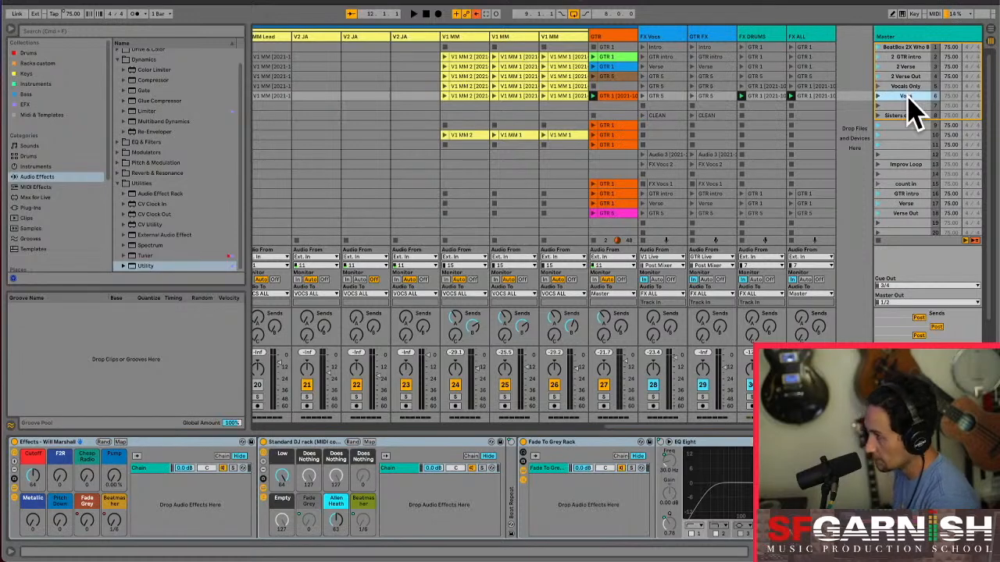
text(cs into Out)
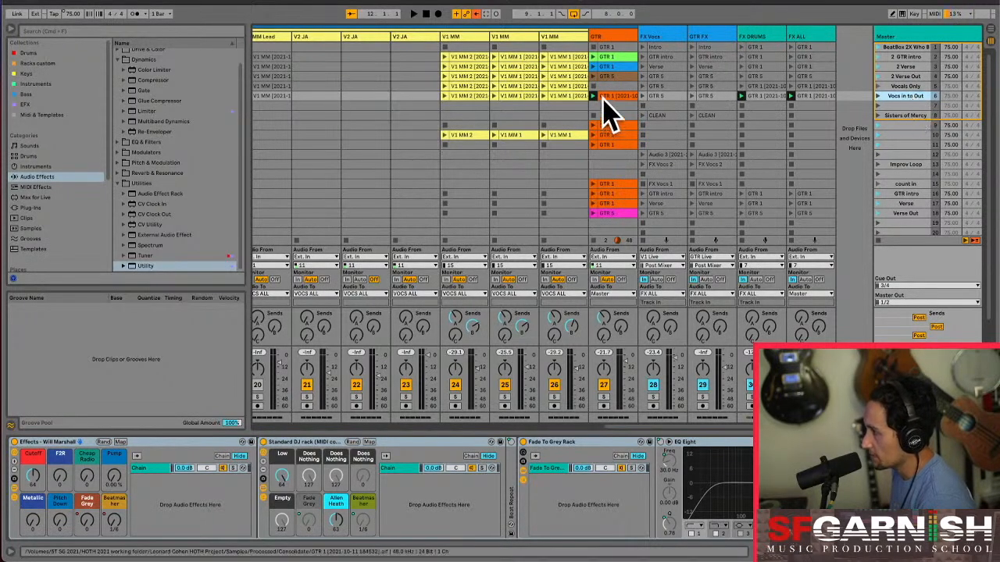
Rename the GTR track's clip in the 2 GTR intro scene as Intro GTR
click(617, 51)
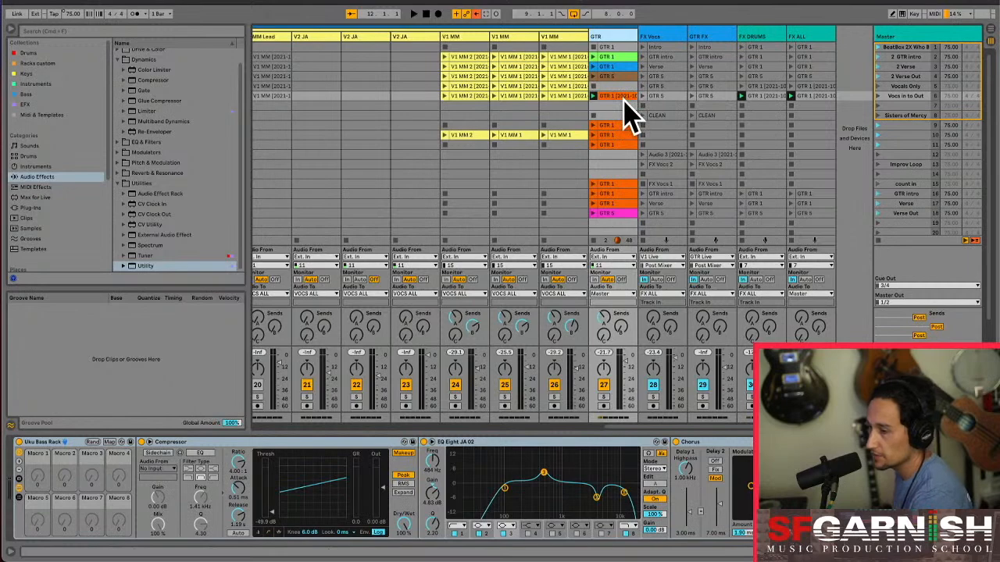
scroll(628, 117, left, 10)
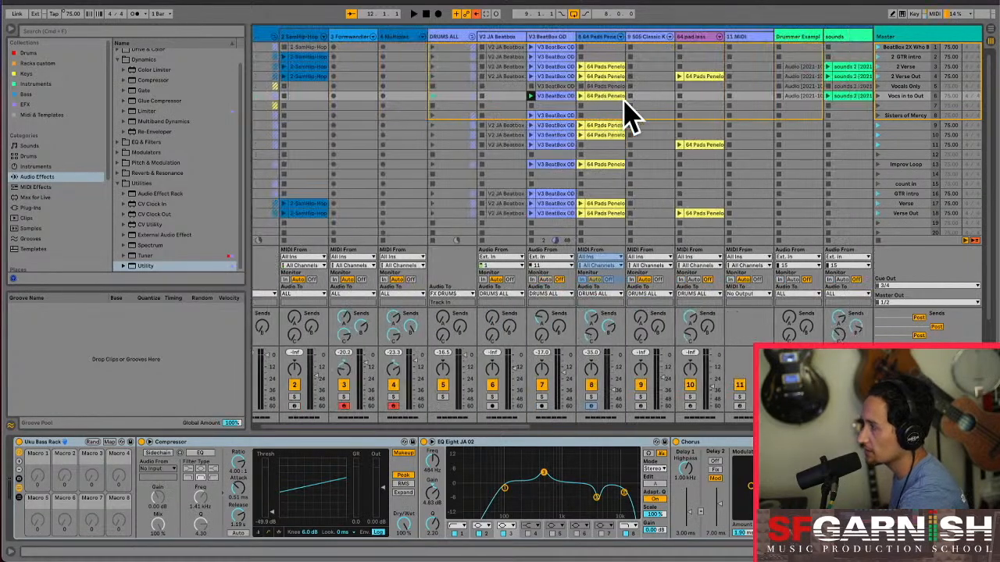
scroll(629, 117, right, 6)
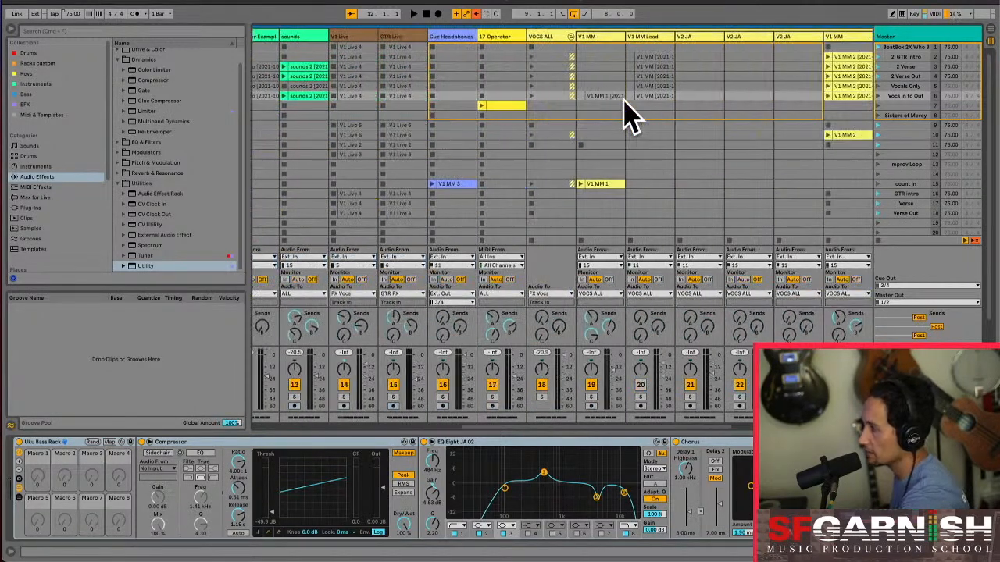
scroll(629, 117, right, 2)
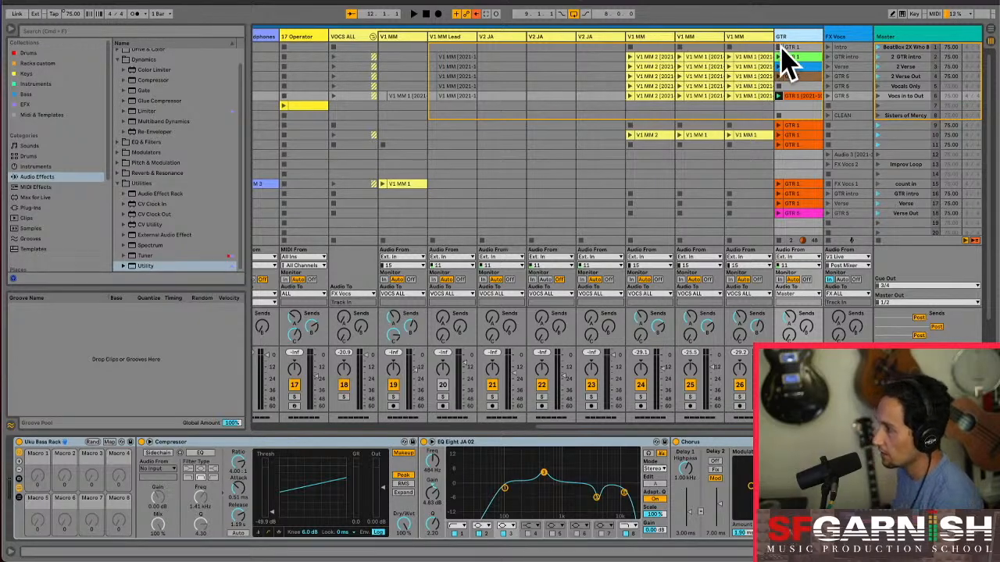
click(796, 59)
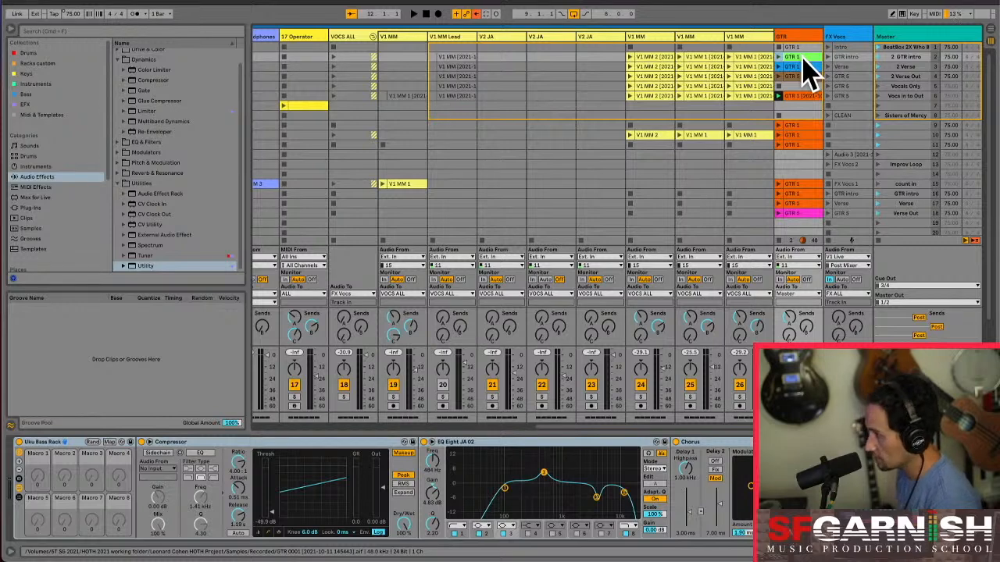
key(super+r)
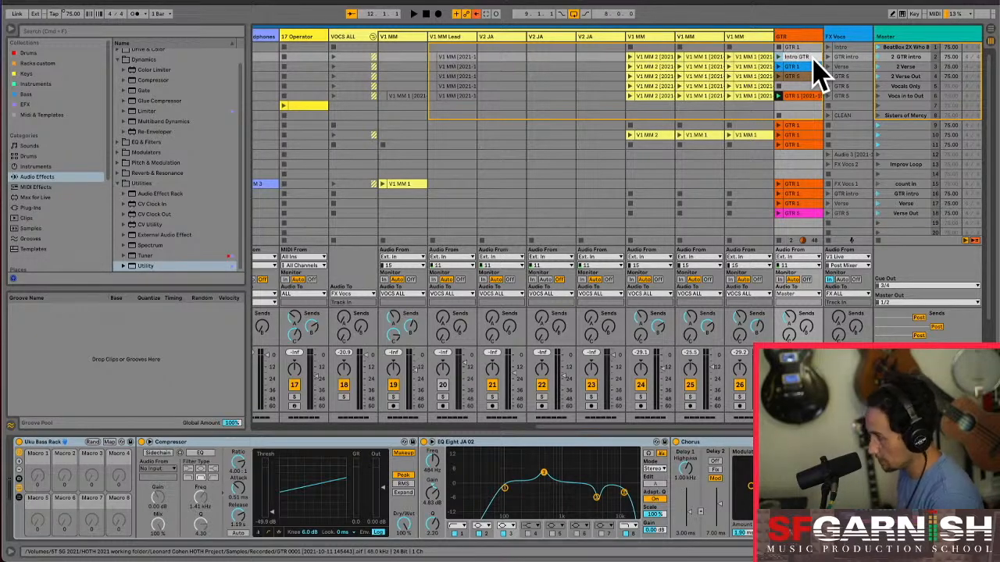
Rename the GTR track's clips in the 2 Verse and 2 Verse Out scenes as Verse and Verse Out
click(810, 65)
key(super+r)
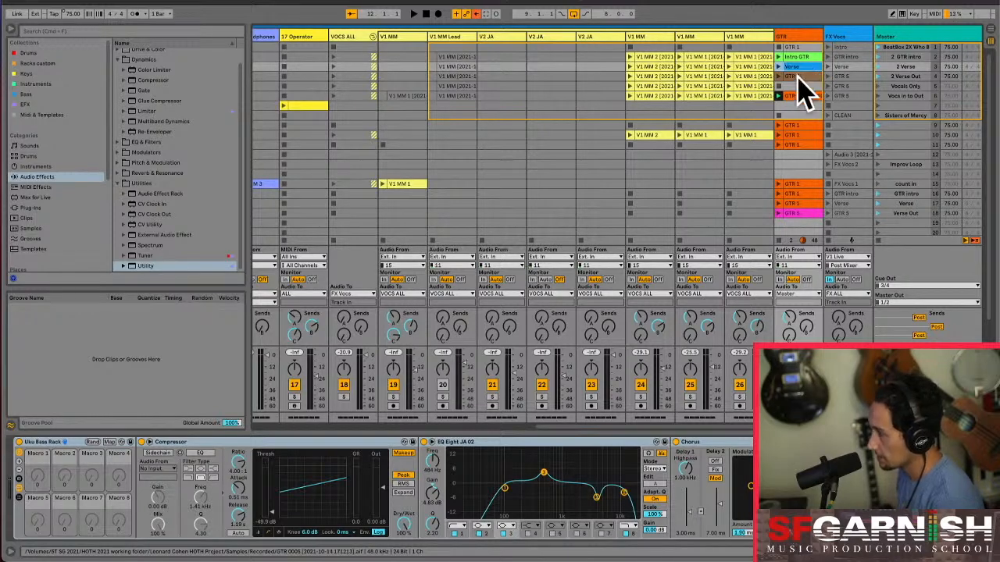
click(798, 76)
key(super+r)
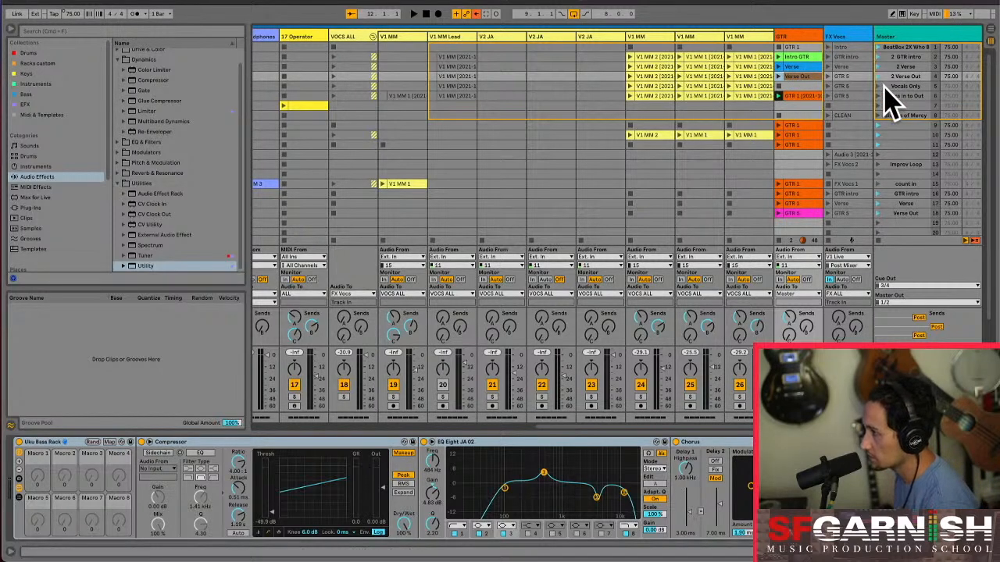
Launch the Vocals Only scene and delete the clips it records on the Formwandler and Multiplex tracks
click(793, 86)
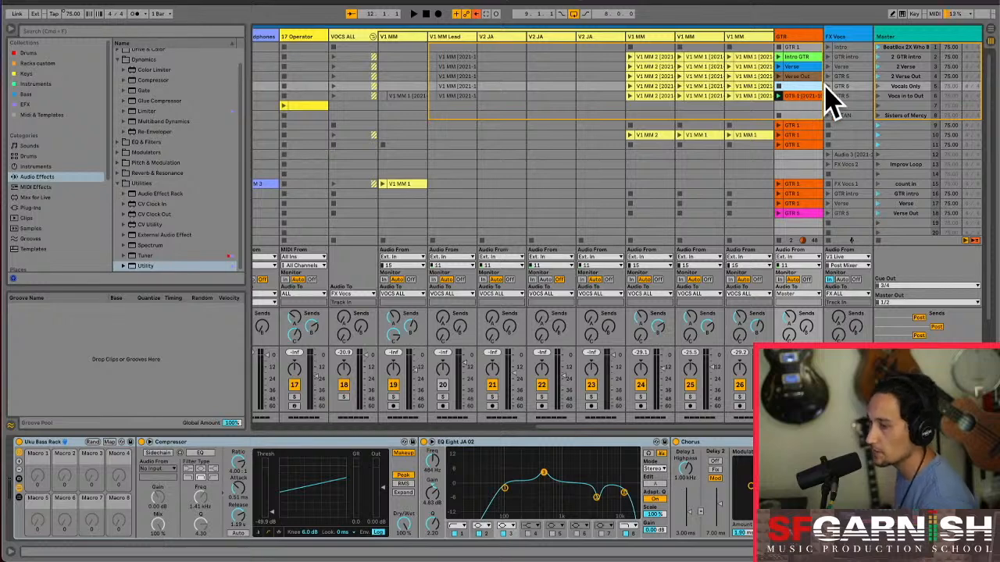
key(Return)
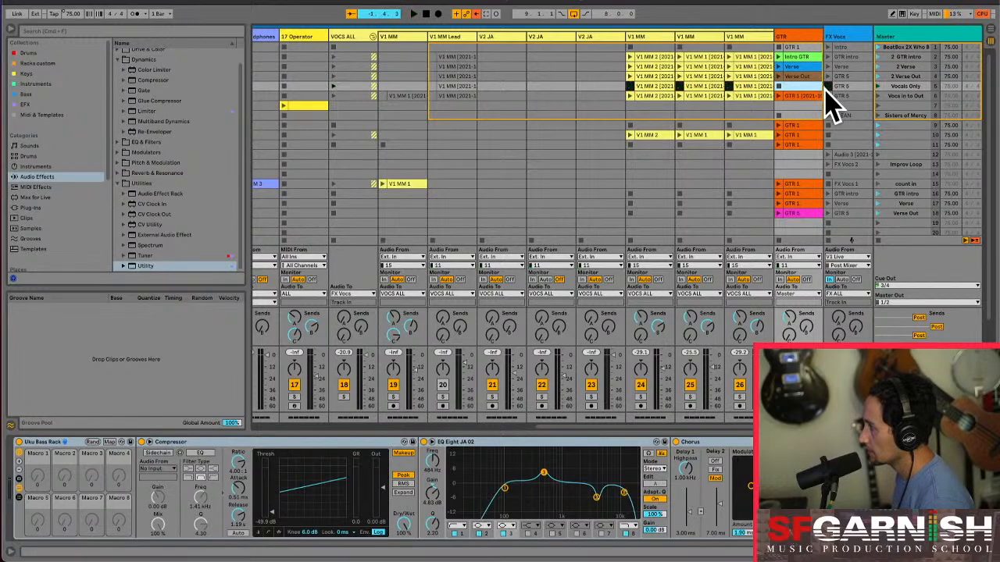
drag(709, 428, 432, 429)
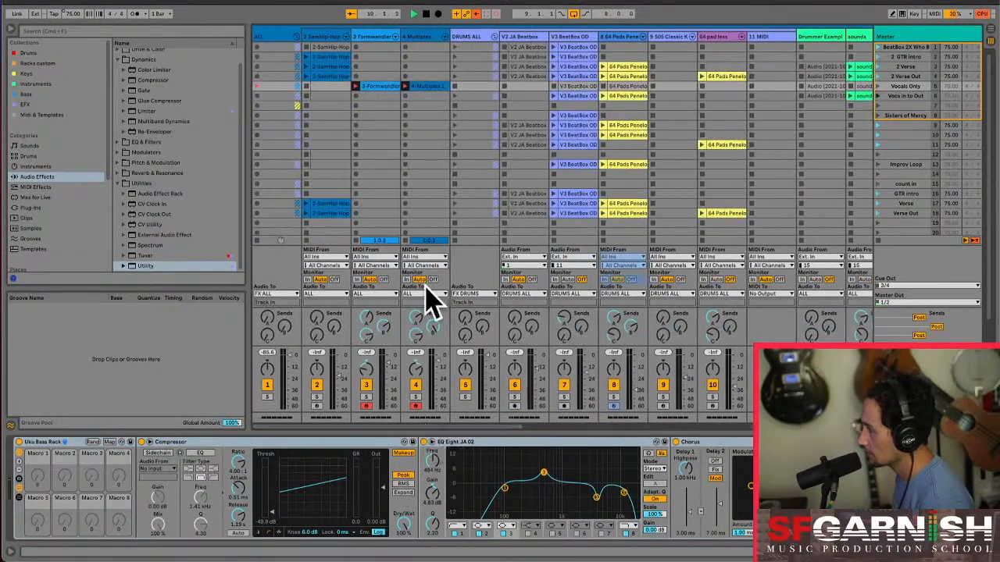
drag(380, 53, 432, 105)
key(Delete)
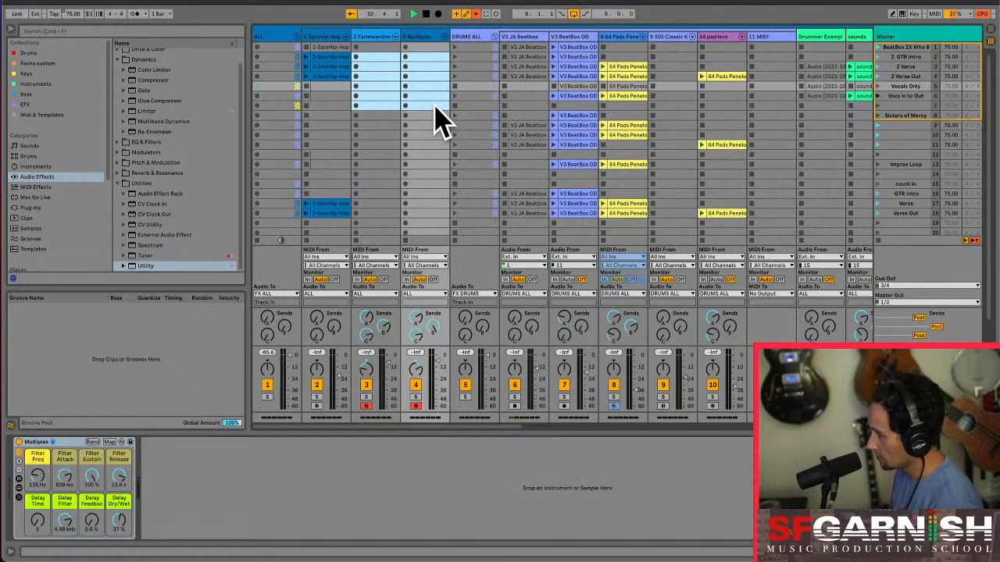
Remove the stop buttons from all the clip slots on the Formwandler and Multiplex tracks
click(381, 47)
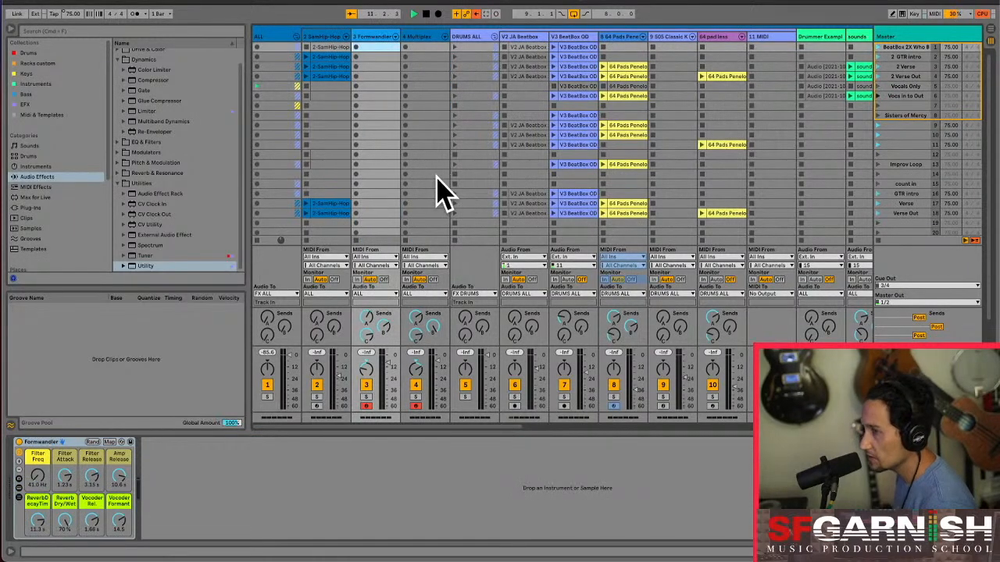
scroll(436, 188, down, 3)
shift+click(435, 229)
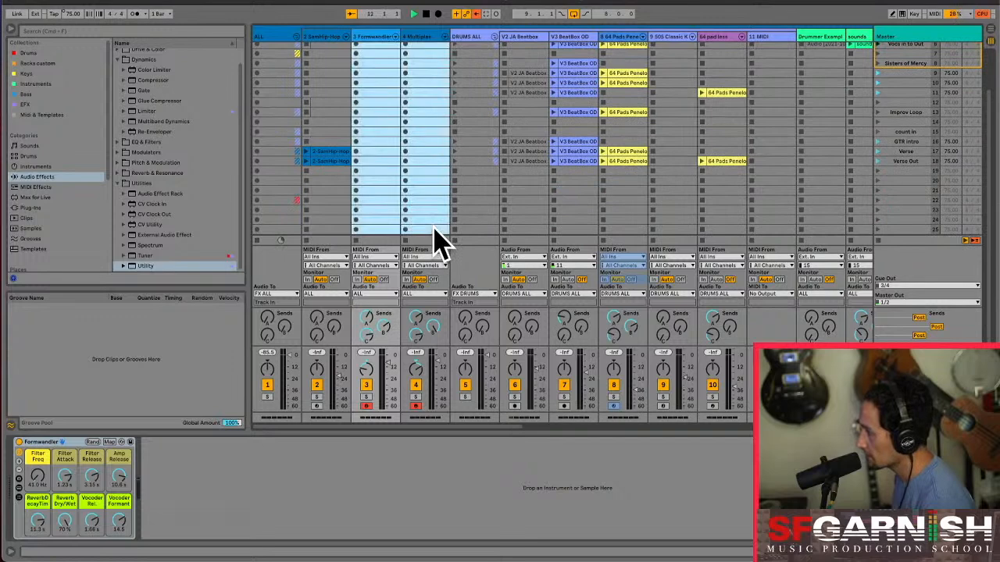
right_click(425, 186)
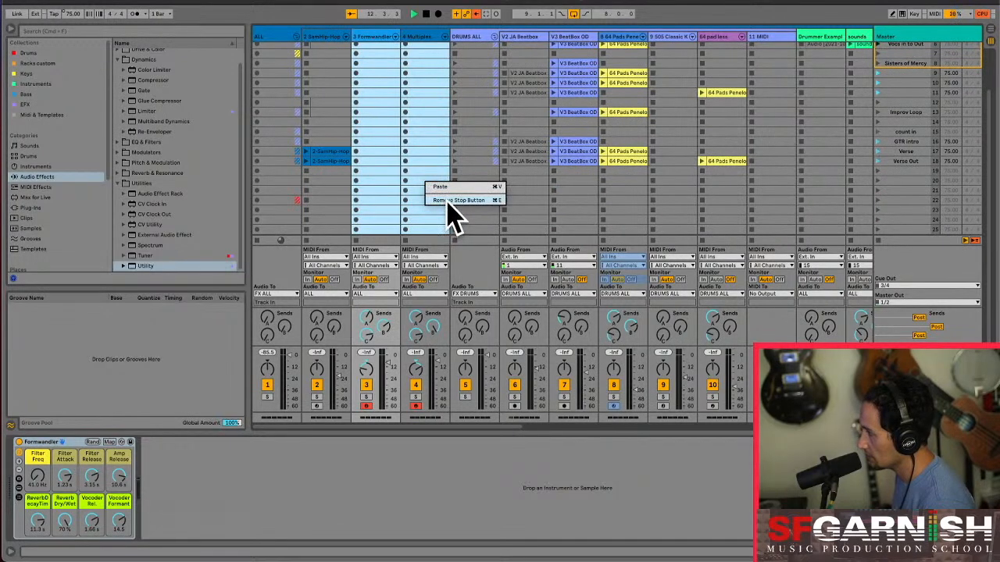
click(449, 201)
scroll(432, 182, up, 3)
click(426, 166)
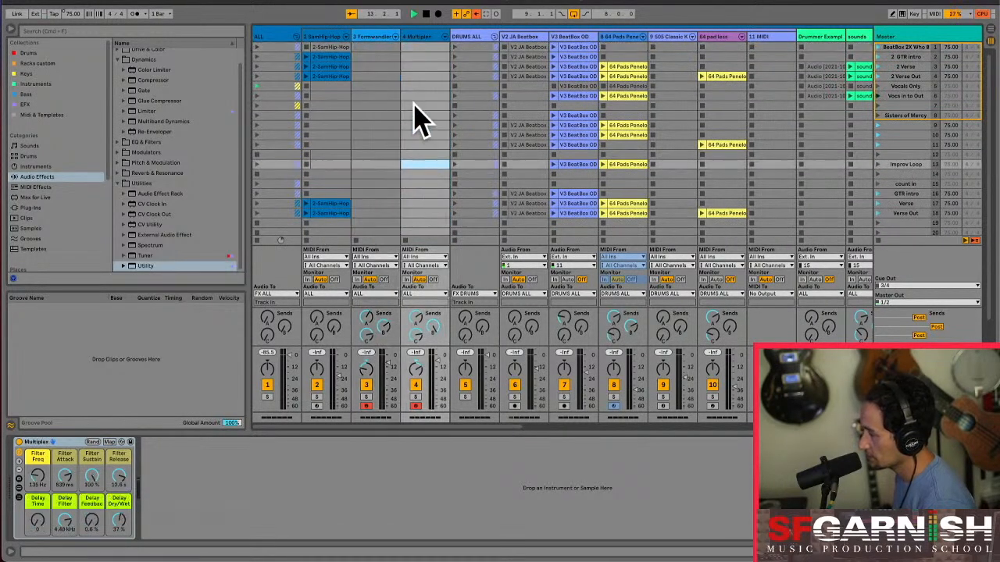
click(414, 105)
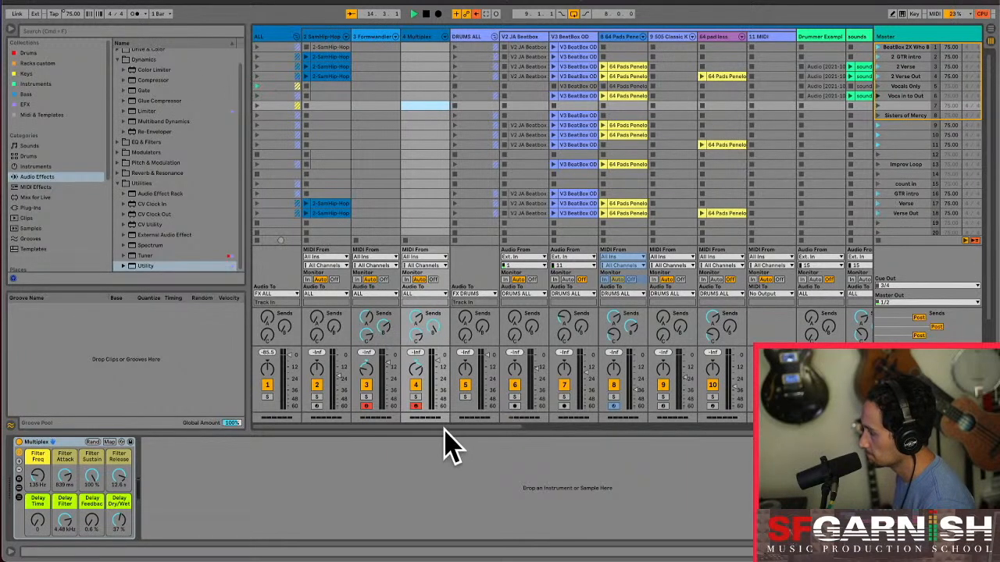
Locate the two V2 JA 1 clips in scene 22 and play the red one on track 21
drag(442, 425, 735, 427)
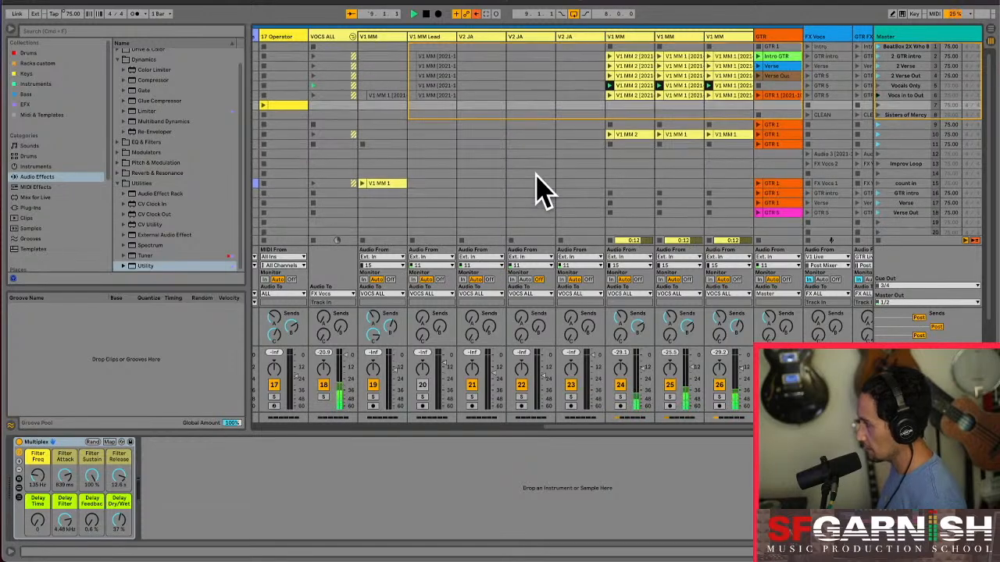
scroll(539, 192, down, 3)
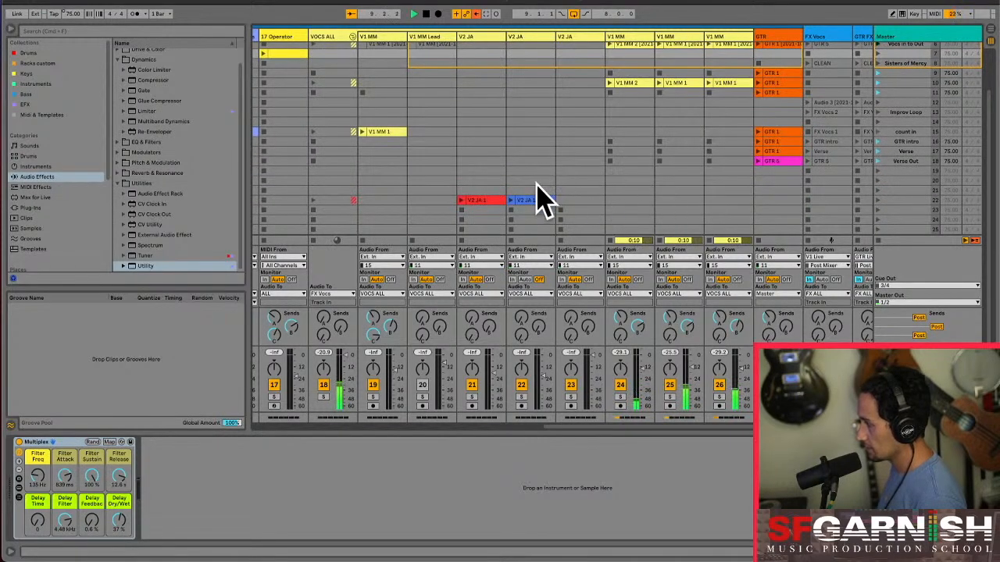
click(479, 203)
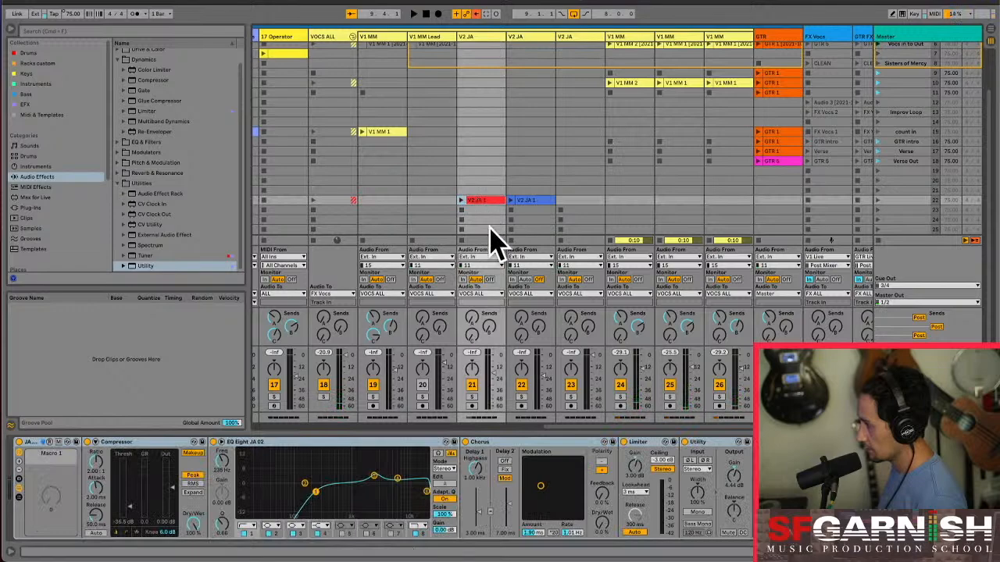
key(shift+Tab)
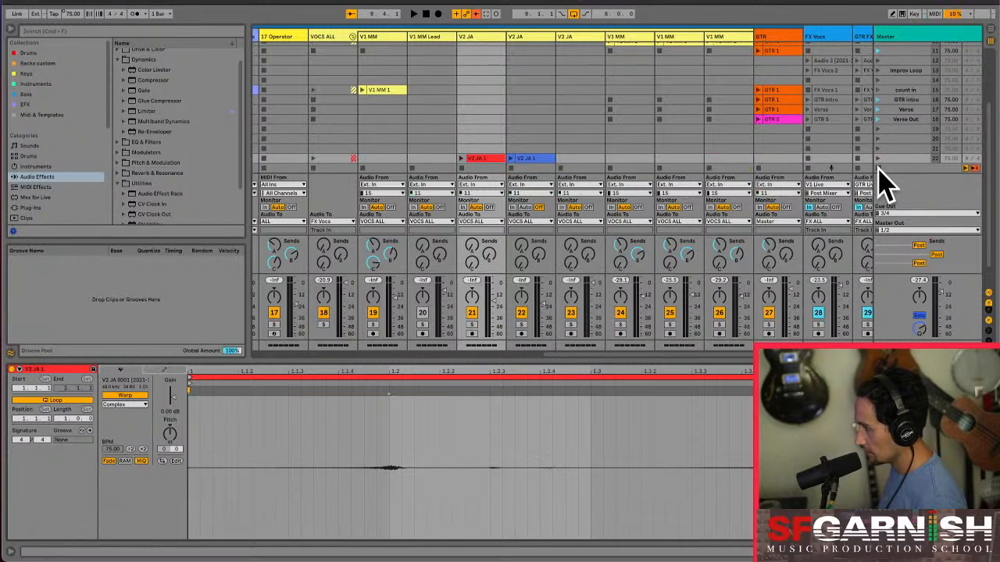
click(461, 159)
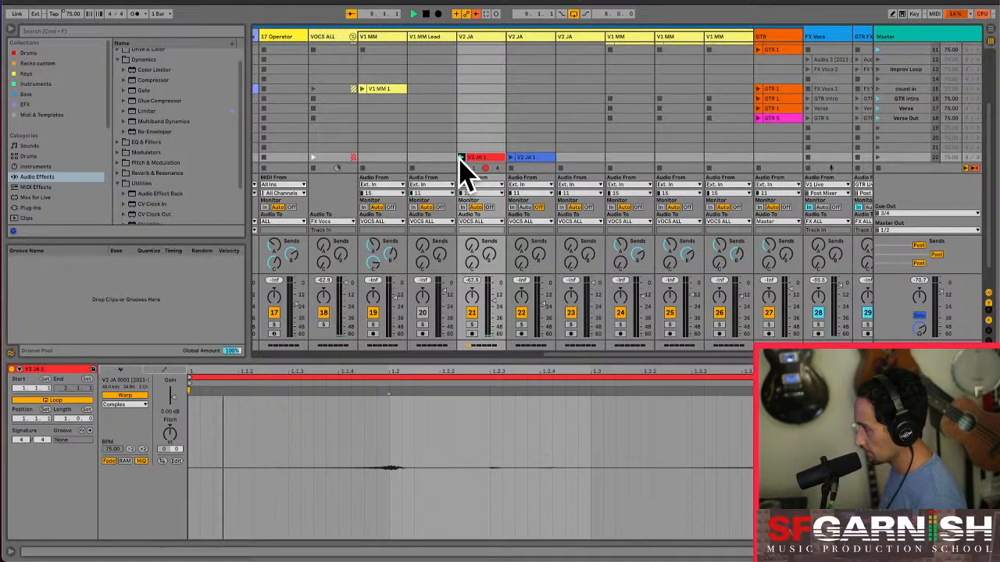
Play the blue V2 JA 1 clip on track 22 in scene 22 and delete it
click(512, 157)
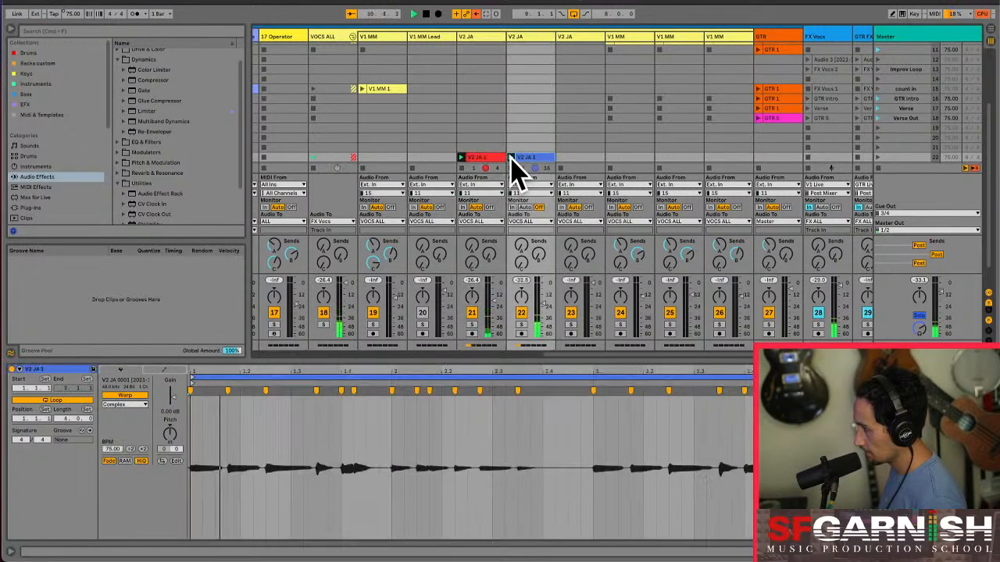
click(511, 158)
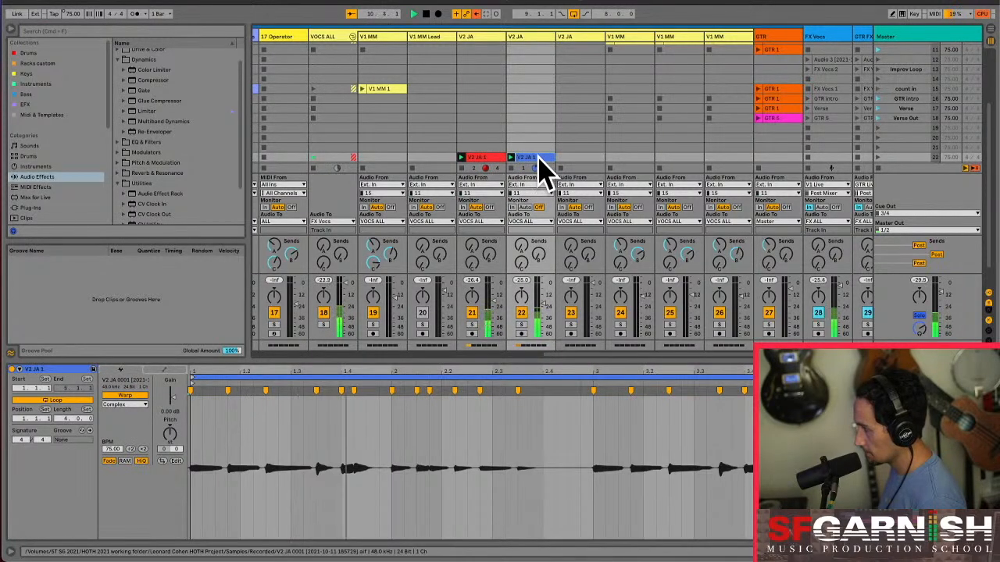
key(Delete)
Copy the red V2 JA 1 clip from scene 22 into the Vocals Only scene on the same track
click(493, 158)
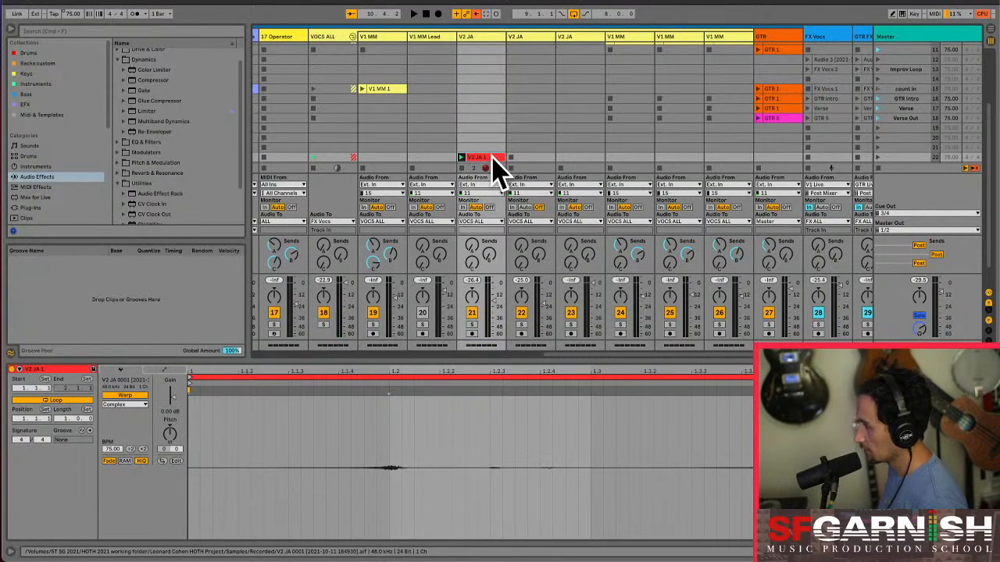
scroll(494, 168, up, 5)
scroll(492, 162, up, 4)
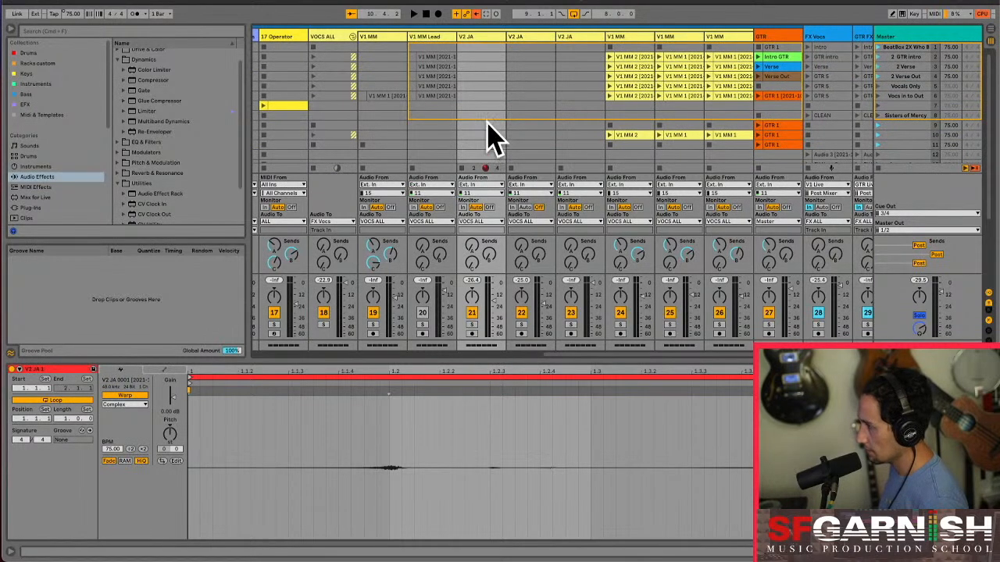
click(482, 88)
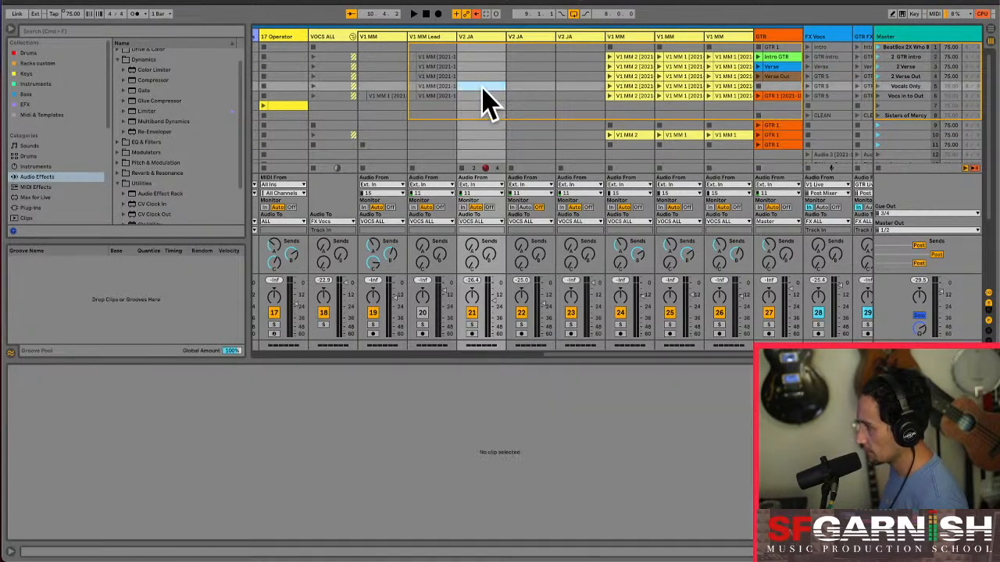
key(ctrl+v)
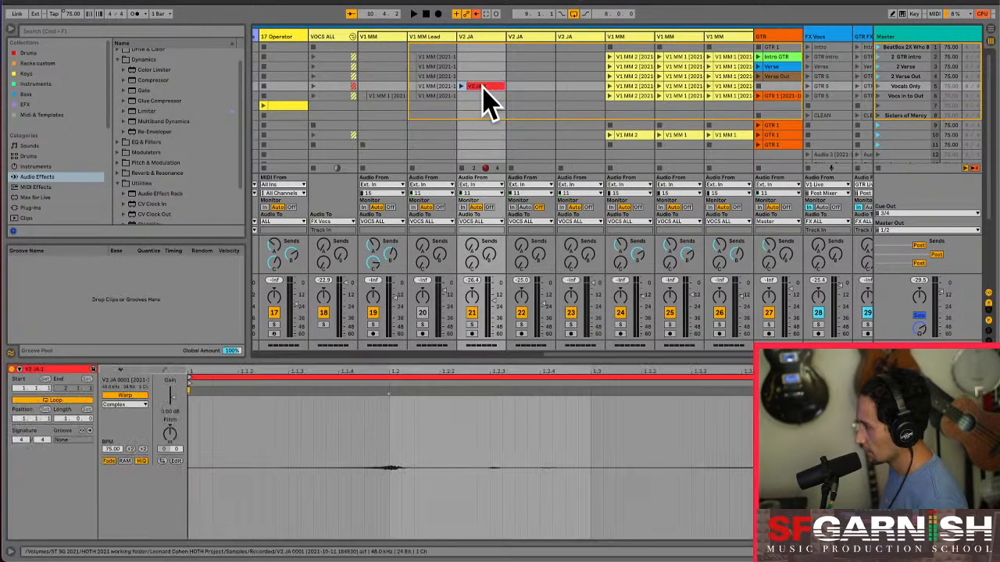
Launch the Vocals Only scene and set the volume of V2 JA track 21 to -19.0 dB
click(879, 88)
click(878, 87)
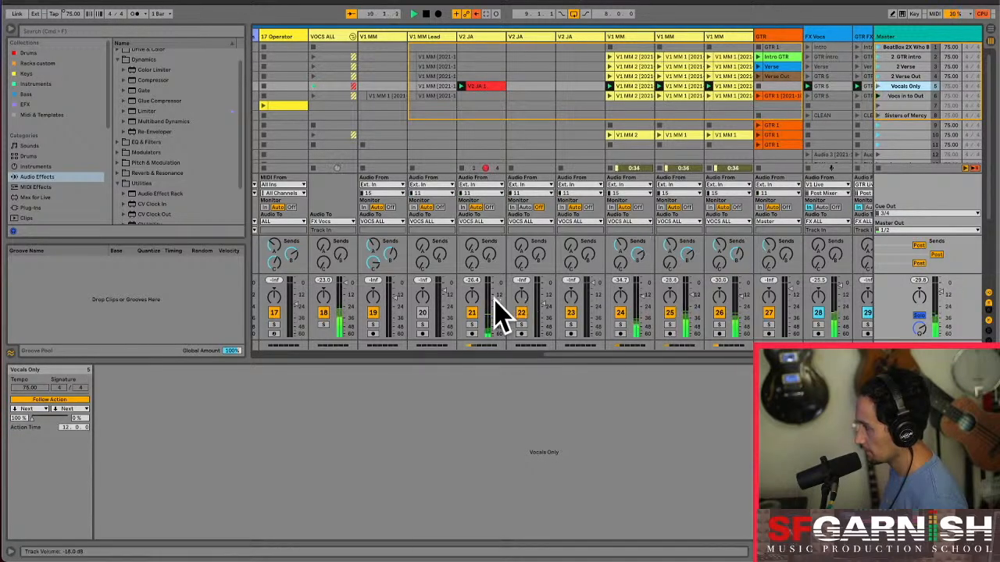
drag(493, 302, 493, 300)
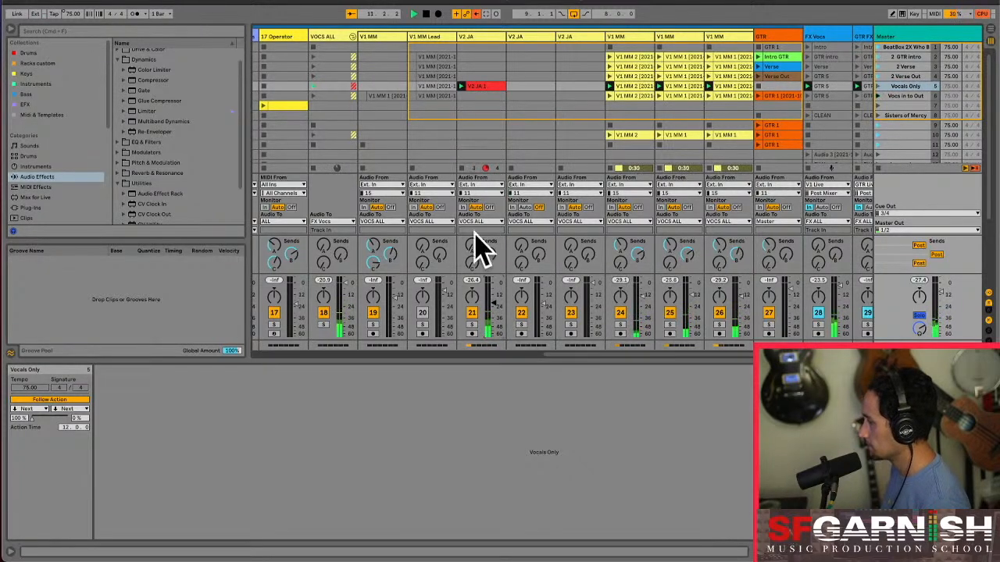
drag(493, 303, 494, 302)
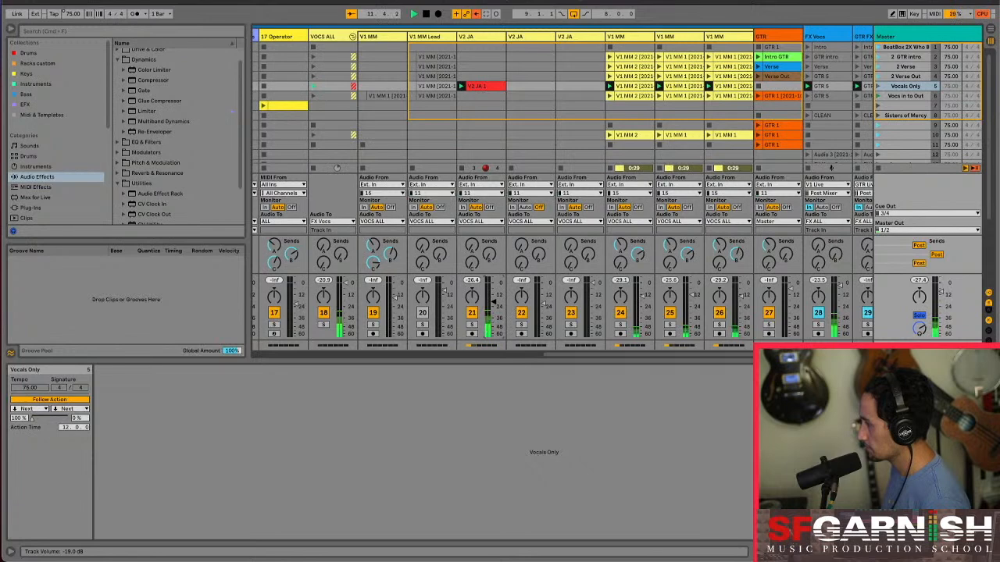
Duplicate the red V2 JA 1 clip into the Vocs in to Out scene and turn up track 21's effect sends
click(495, 87)
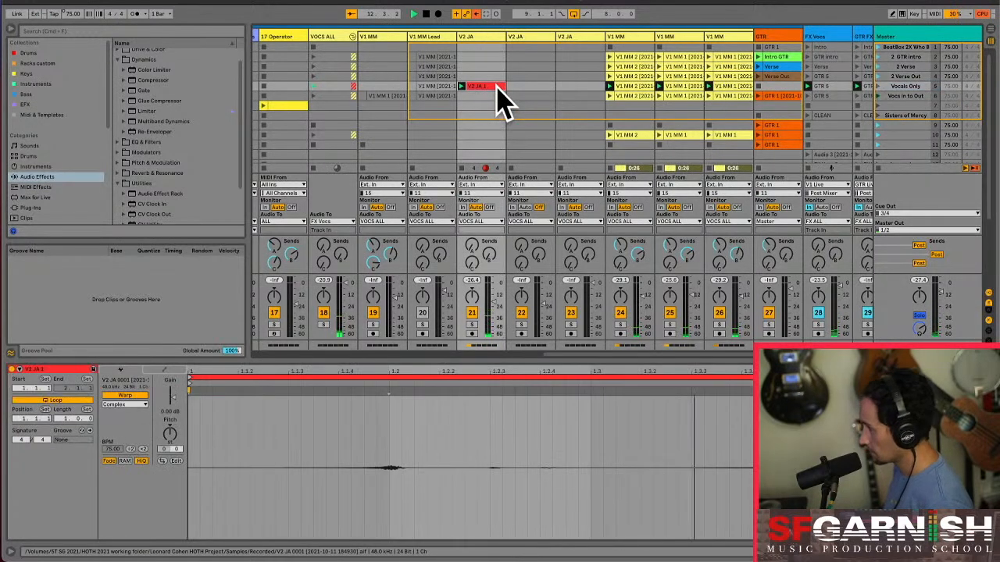
key(ctrl+d)
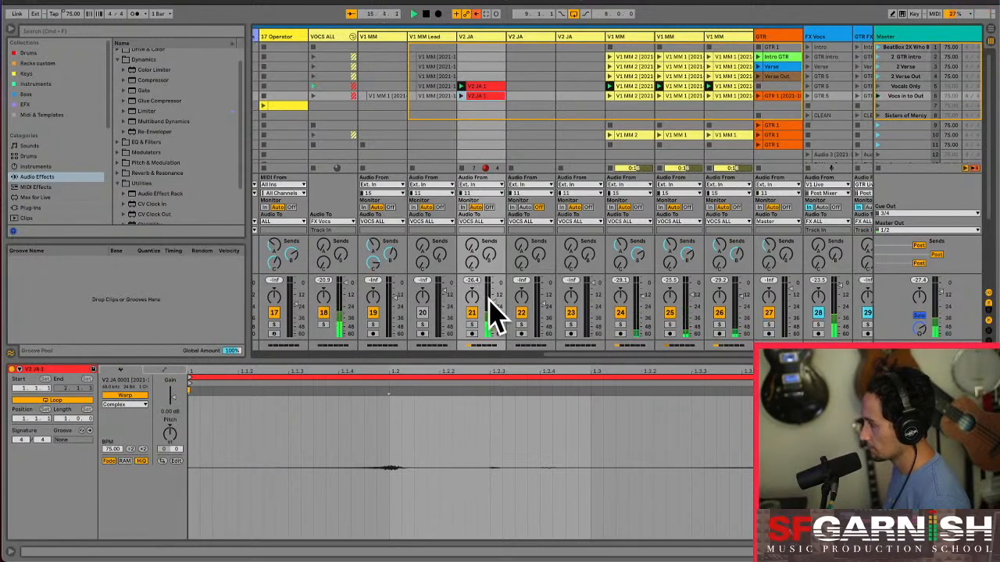
mouse_move(472, 246)
mouse_down()
mouse_move(471, 223)
mouse_move(489, 251)
mouse_move(472, 260)
mouse_up()
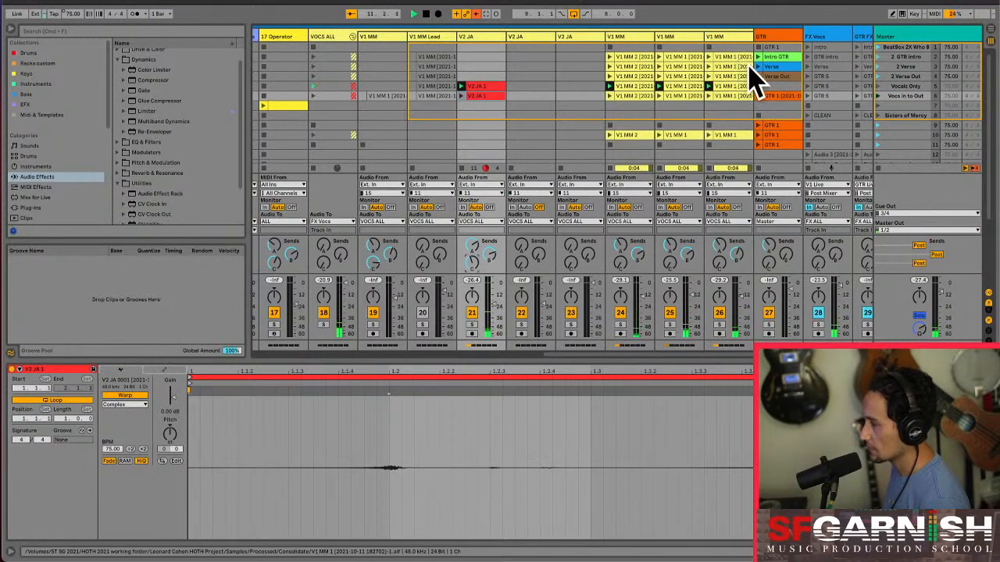
Test the Operator track's scene 7 clip over the playing Vocs in to Out scene, and stop all clips
click(902, 86)
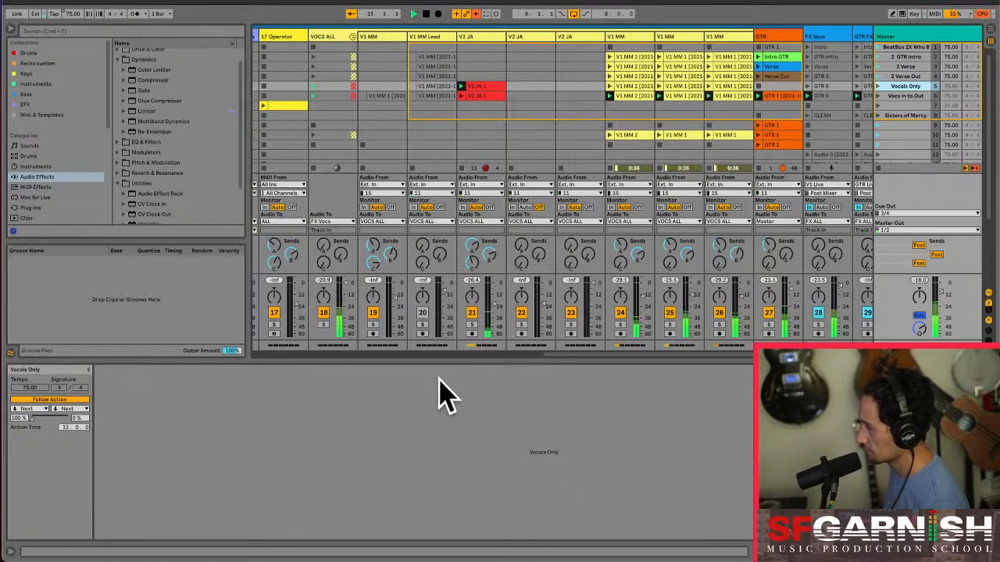
scroll(486, 127, down, 5)
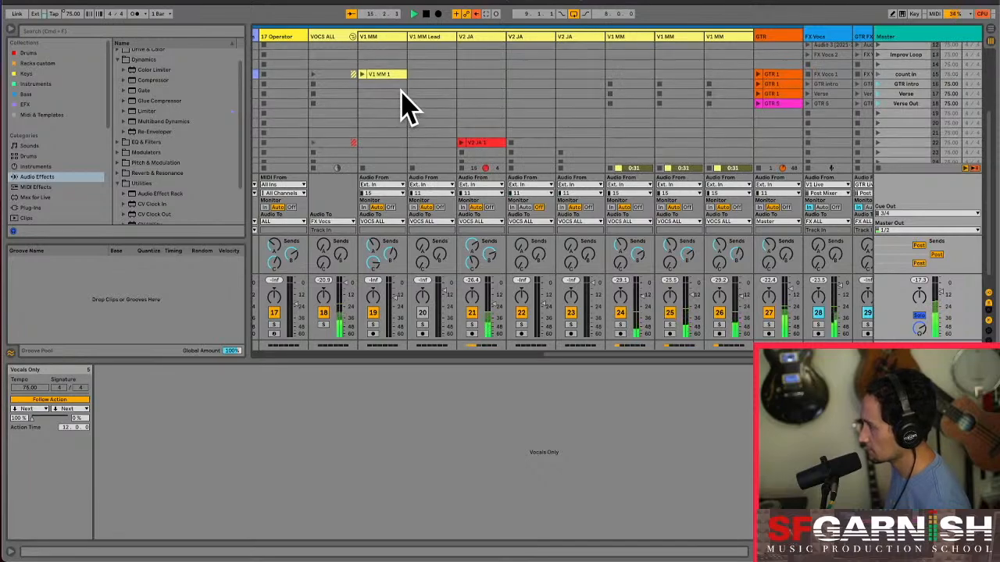
scroll(406, 106, up, 4)
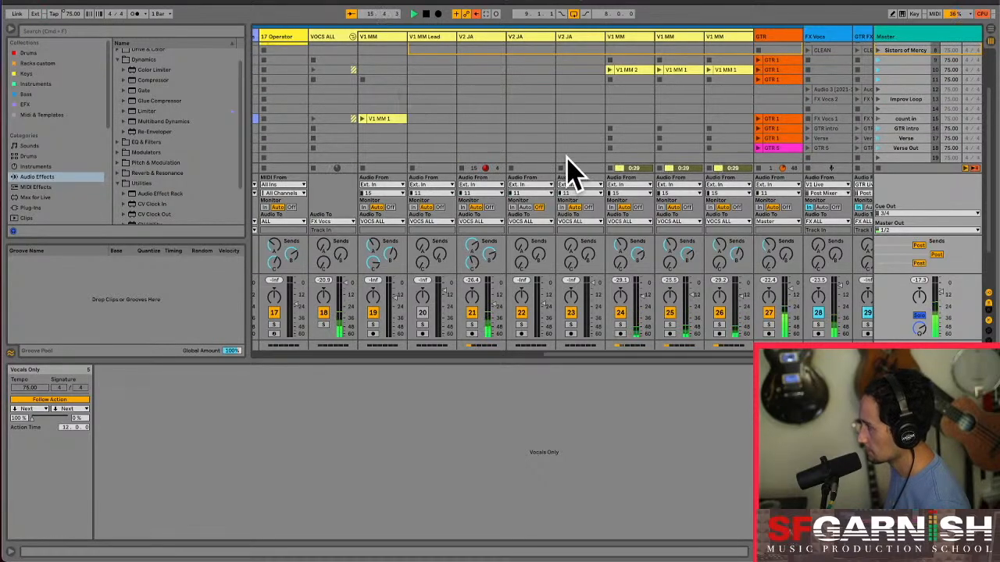
drag(565, 355, 472, 400)
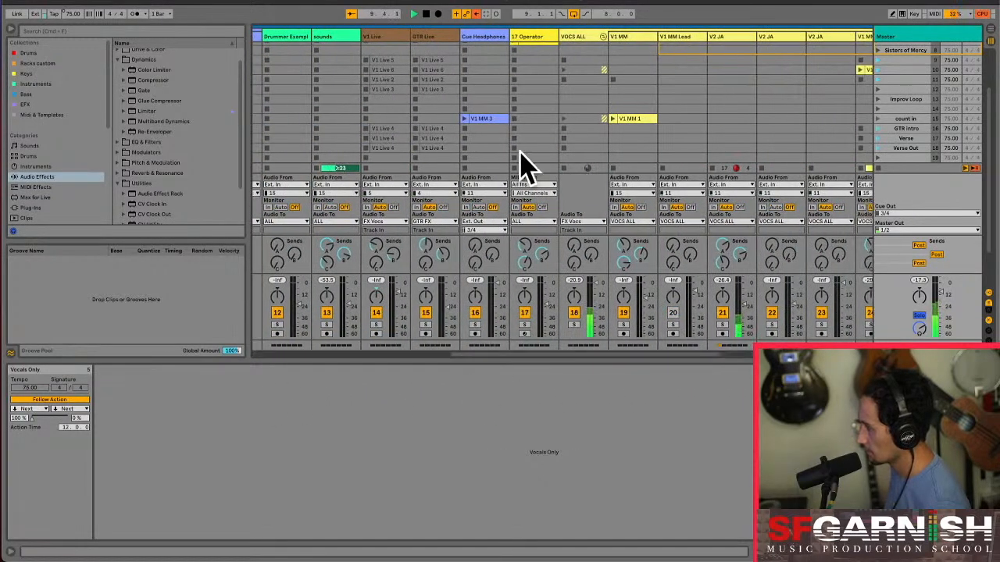
scroll(531, 154, up, 4)
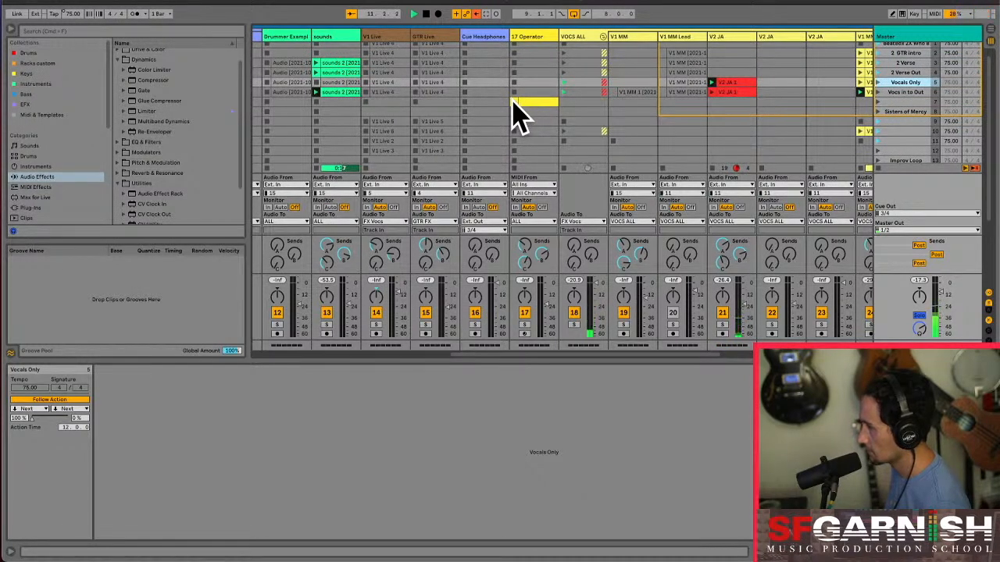
click(513, 101)
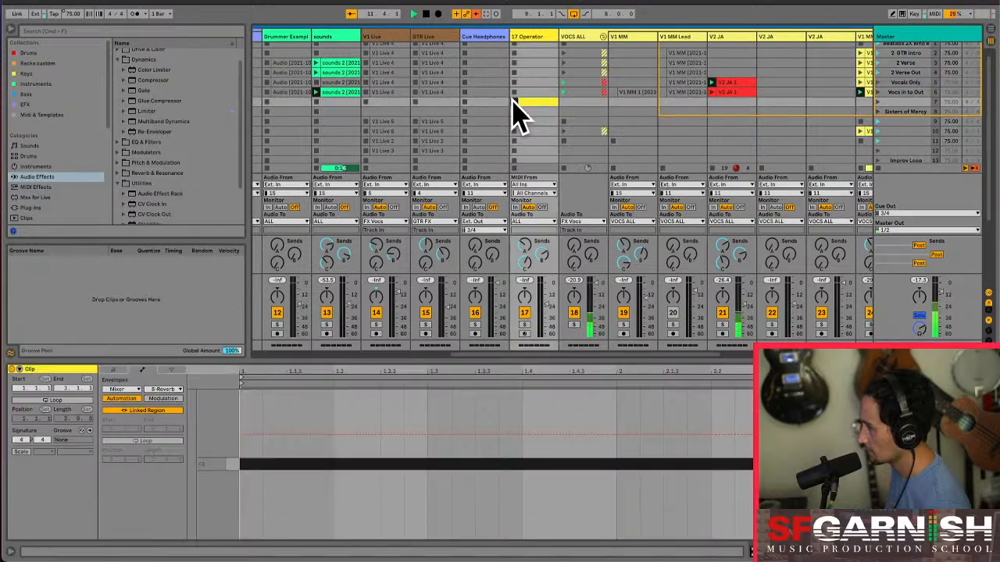
click(879, 168)
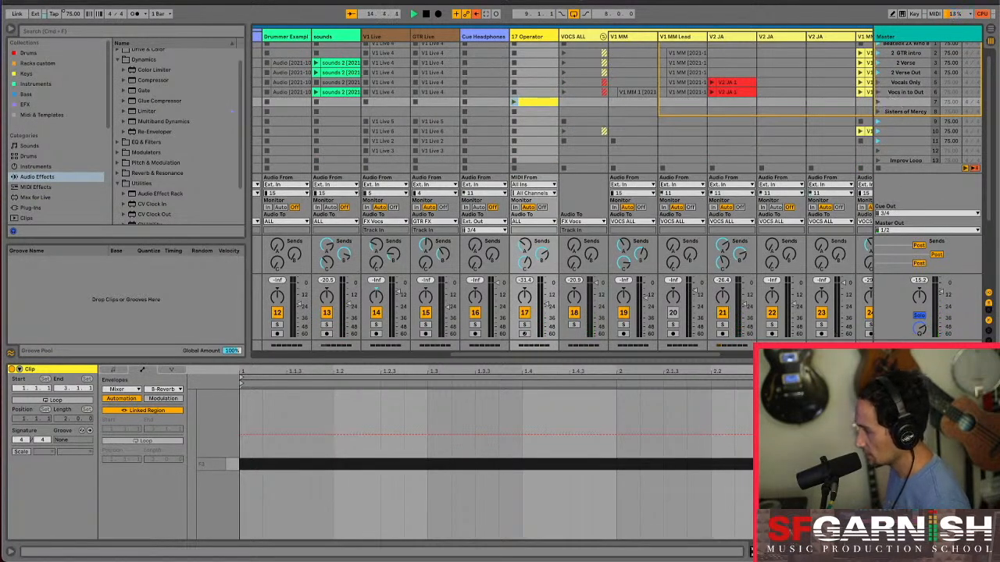
Set the global launch quantization to 1/2, test the Operator clip over the Vocs in to Out scene, and stop all clips
click(170, 14)
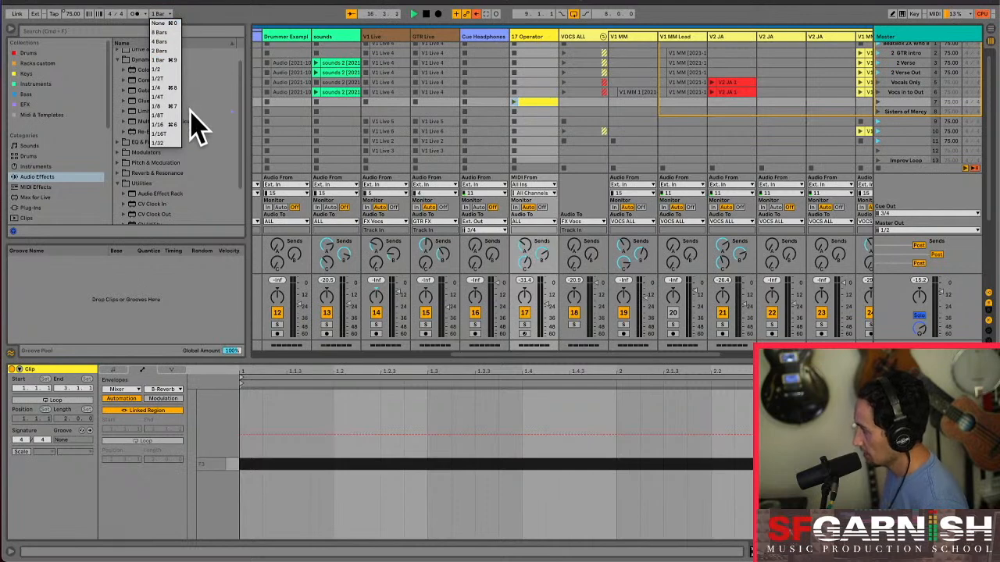
click(164, 70)
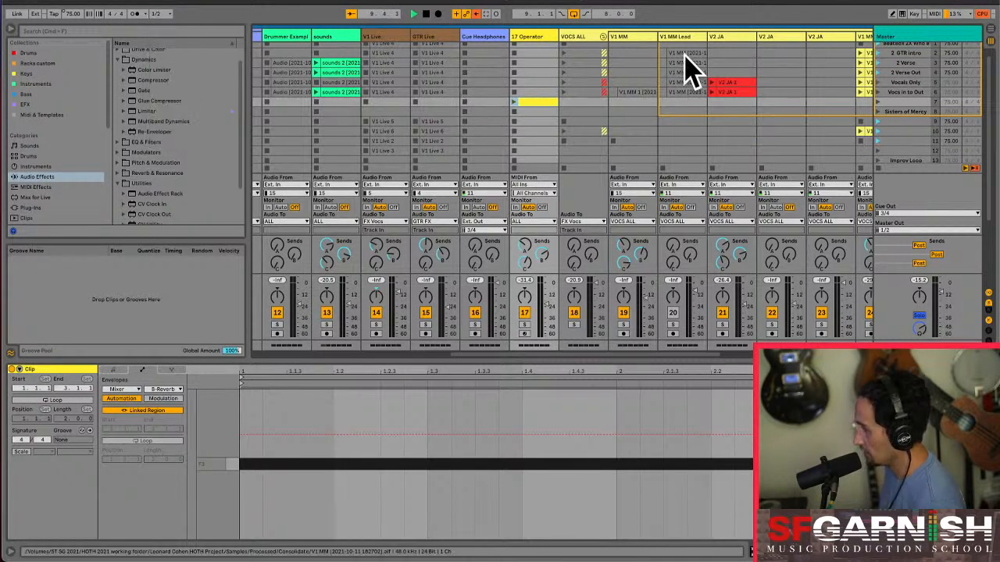
click(876, 92)
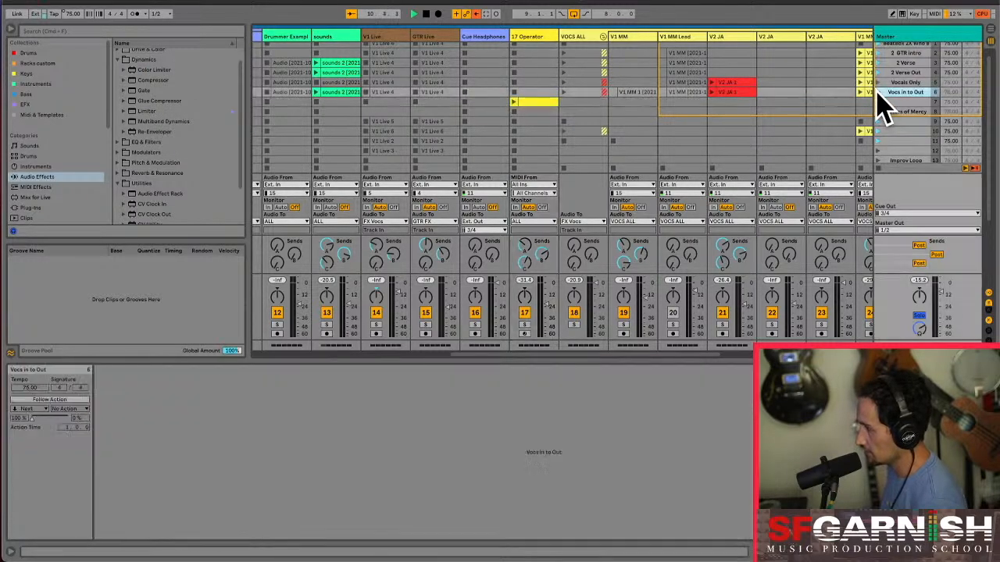
click(515, 101)
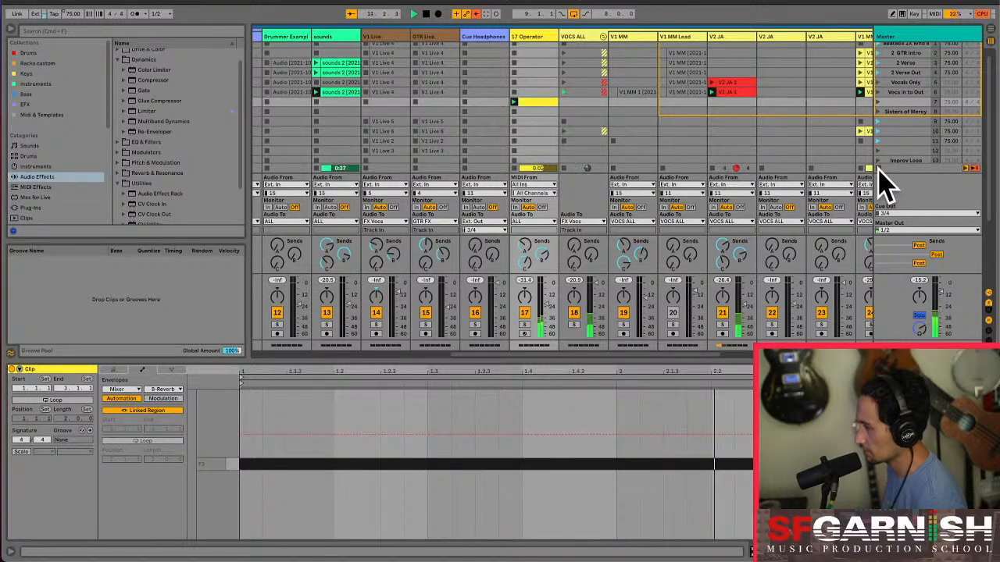
click(871, 168)
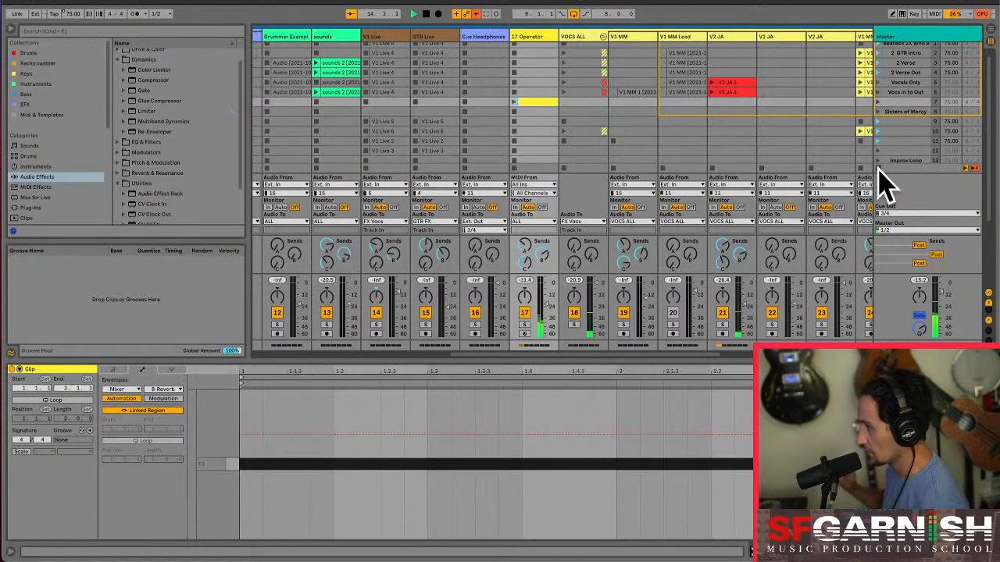
Test the Operator track's scene 7 clip over the Vocals Only scene, and launch the Vocs in to Out scene
click(877, 83)
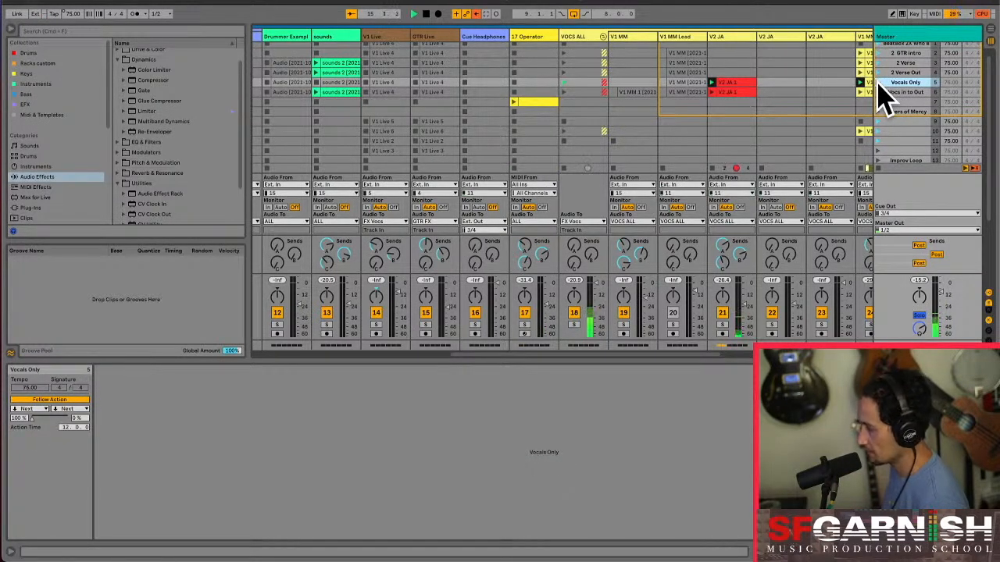
click(515, 102)
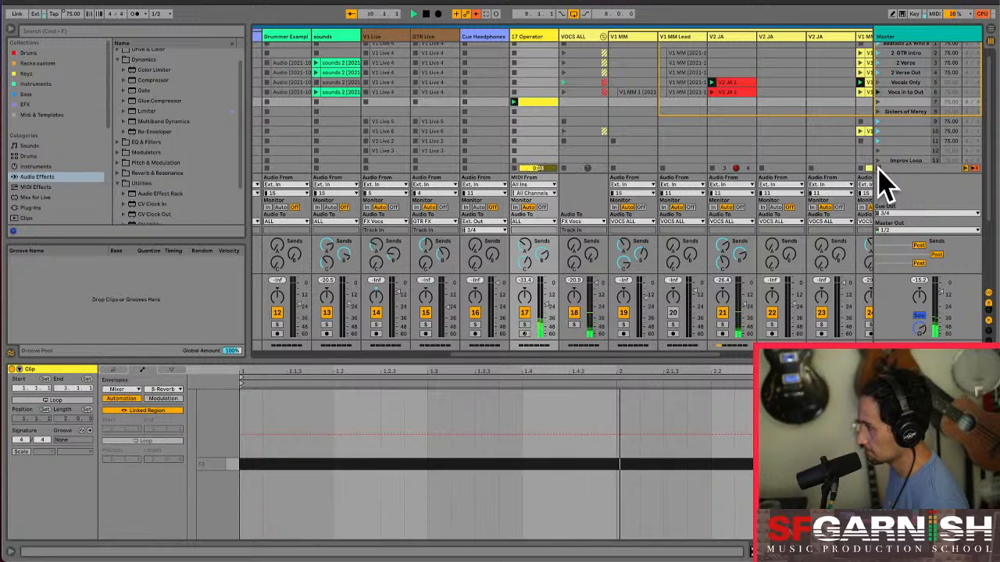
click(879, 93)
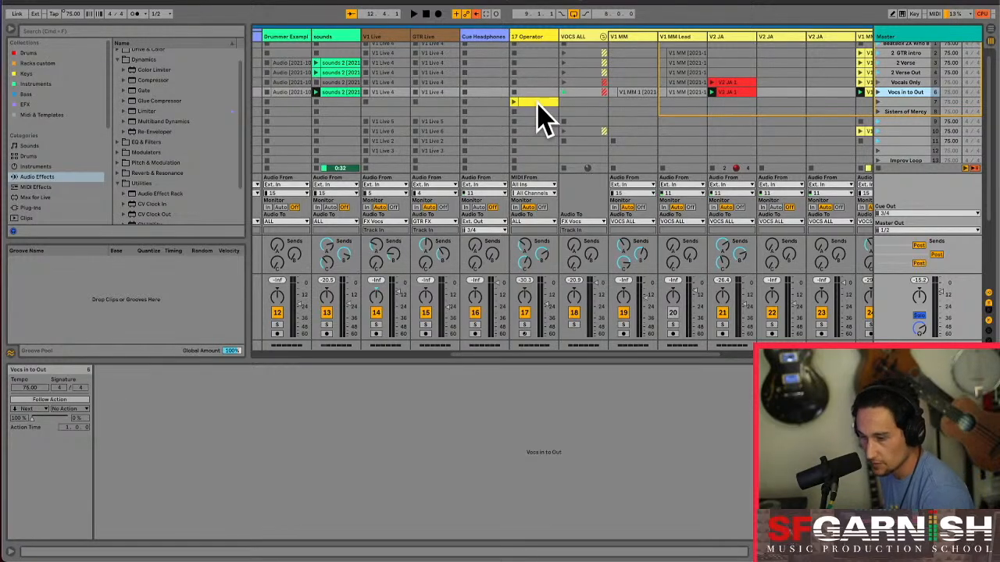
Map computer key 1 to the Operator track's clip slot in scene 7
double_click(538, 102)
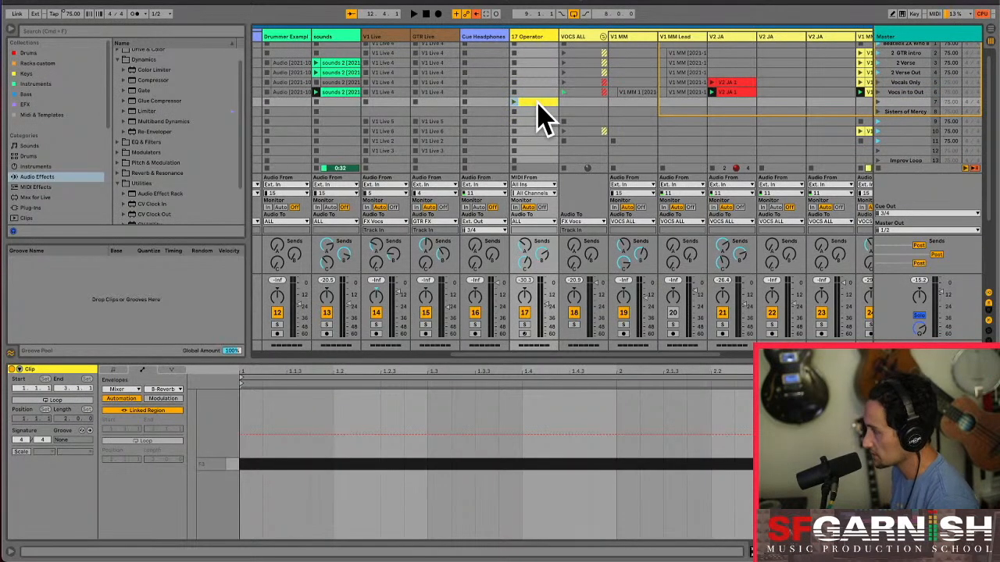
key(ctrl+k)
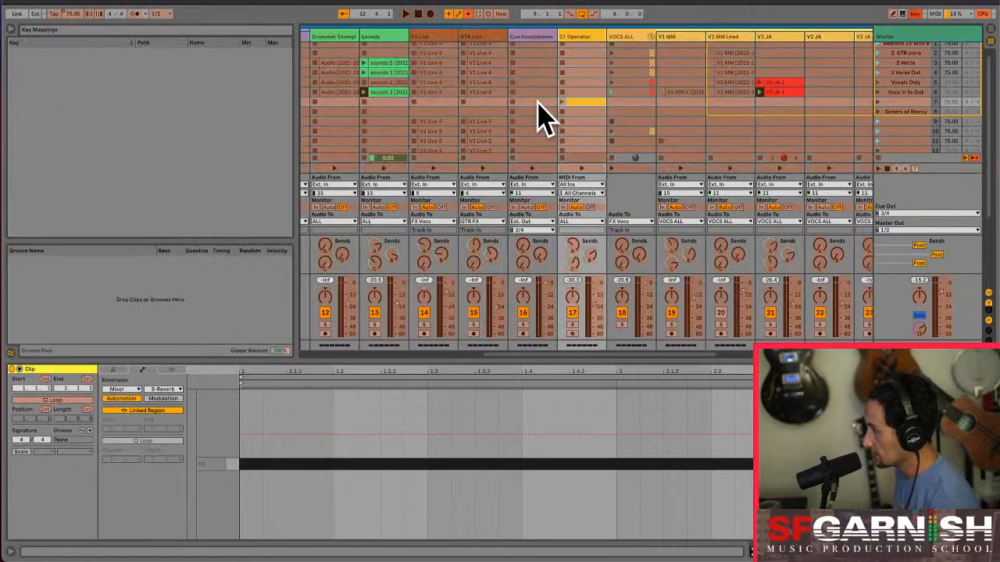
key(1)
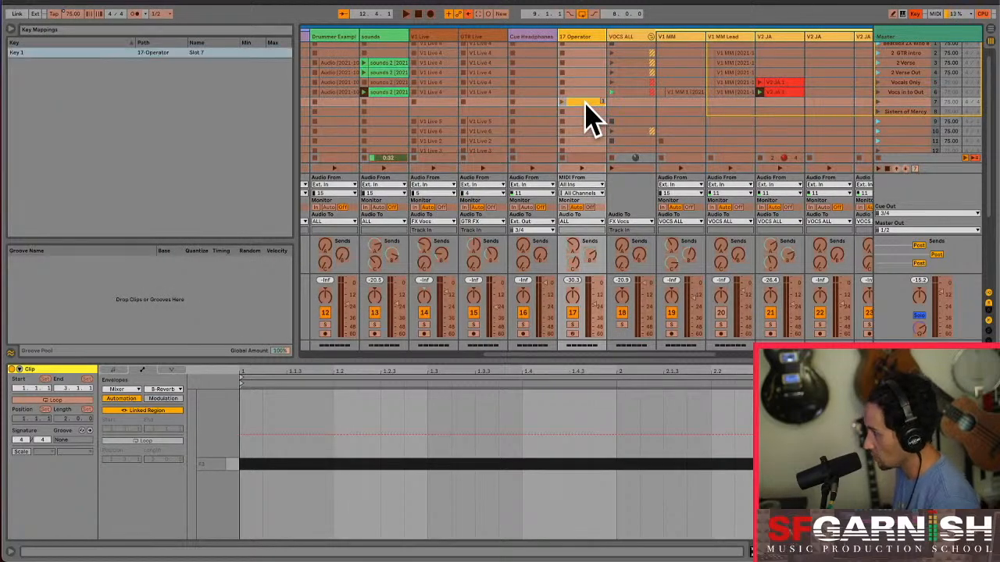
key(super+k)
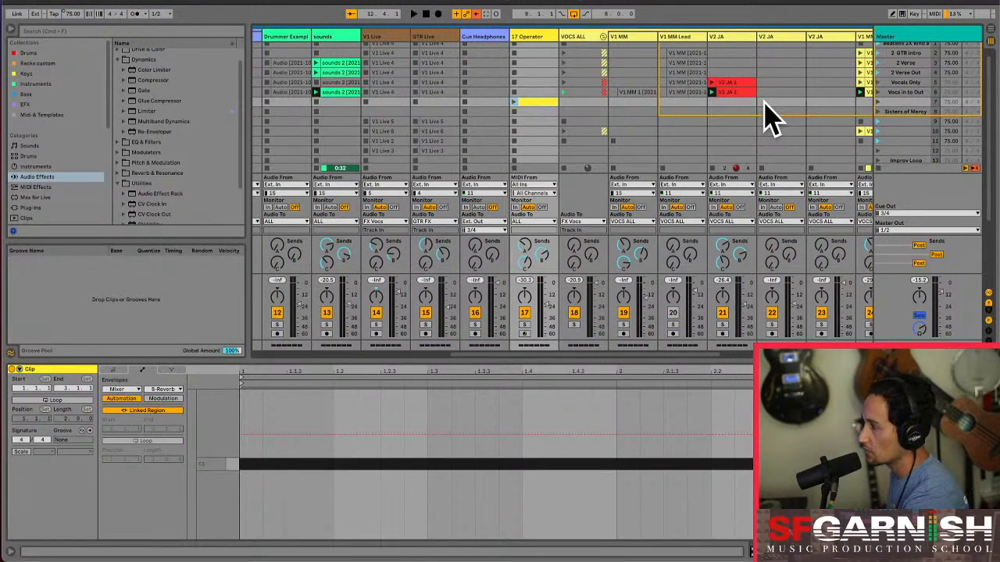
Restart playback, trigger the Operator clip through its key mapping as a test, and stop playback
key(Home)
key(space)
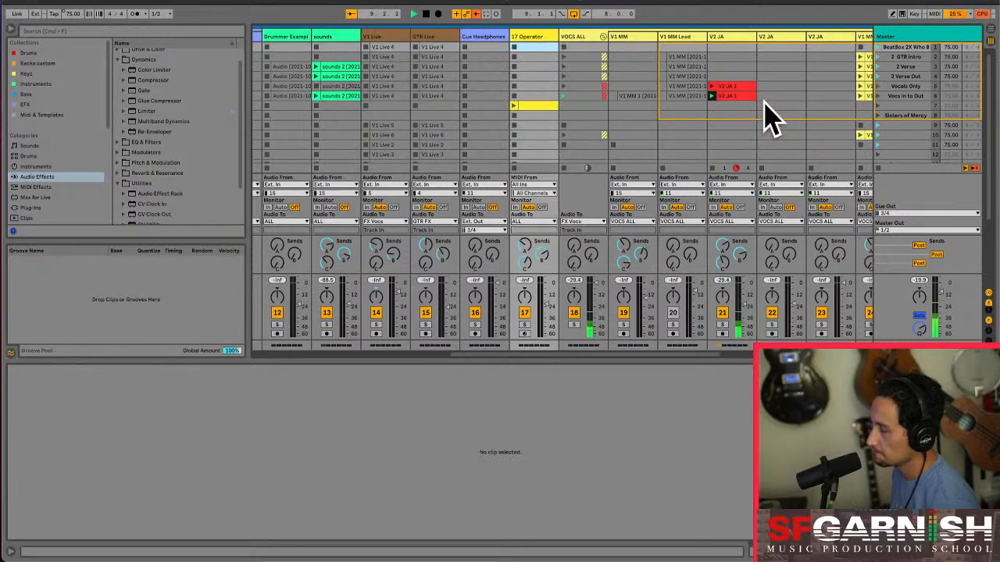
key(1)
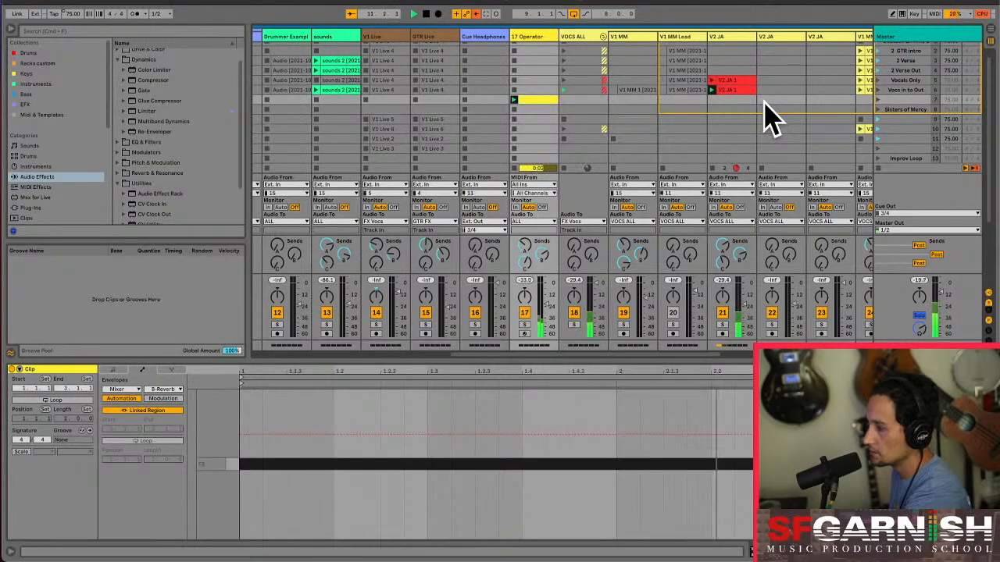
key(space)
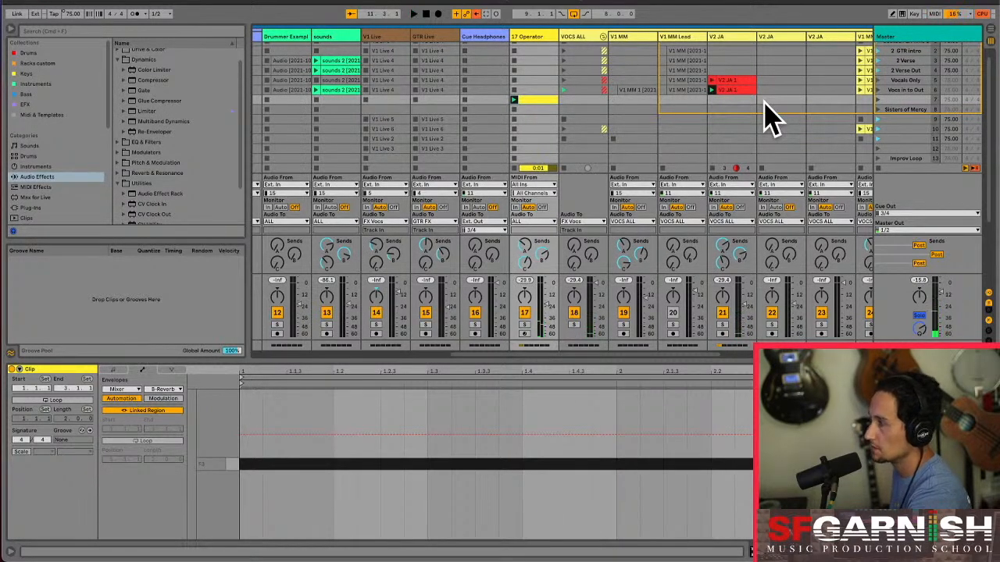
Return to the 2 GTR intro scene, play the set from there, and stop playback
key(Up)
key(Up)
key(Up)
key(Up)
key(Up)
key(space)
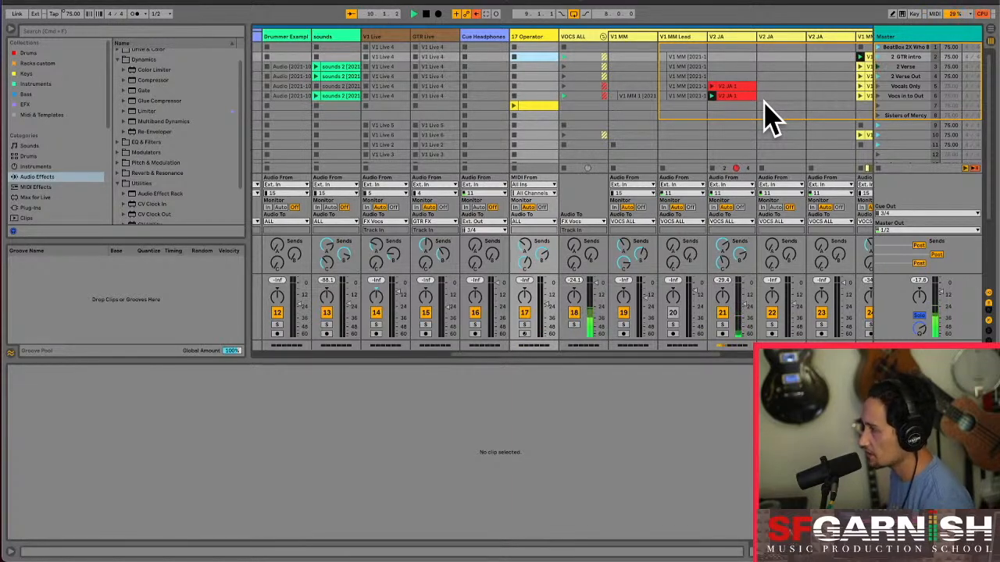
key(space)
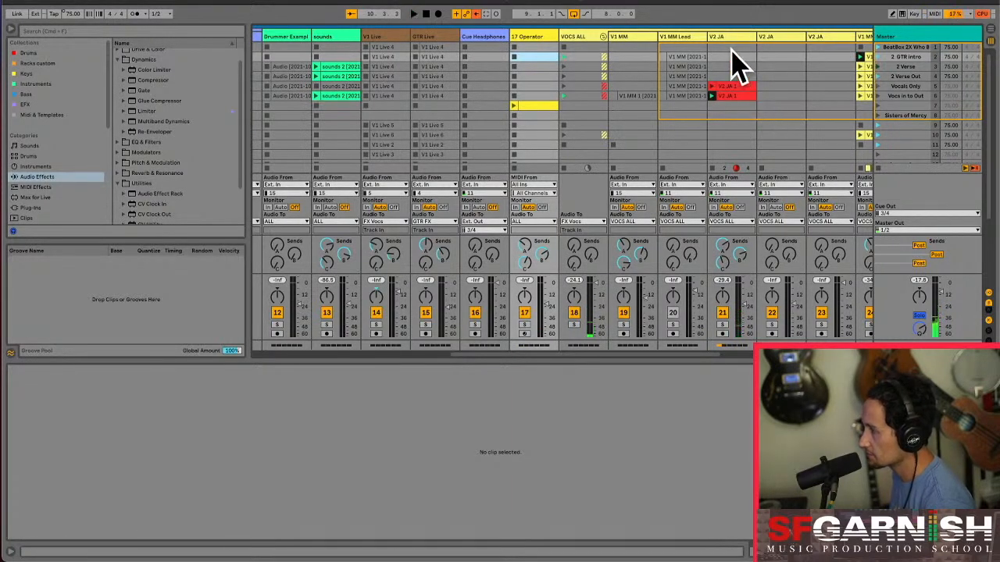
Add stop buttons to the empty slots of V2 JA track 21 in scenes 1 to 4
drag(730, 49, 730, 70)
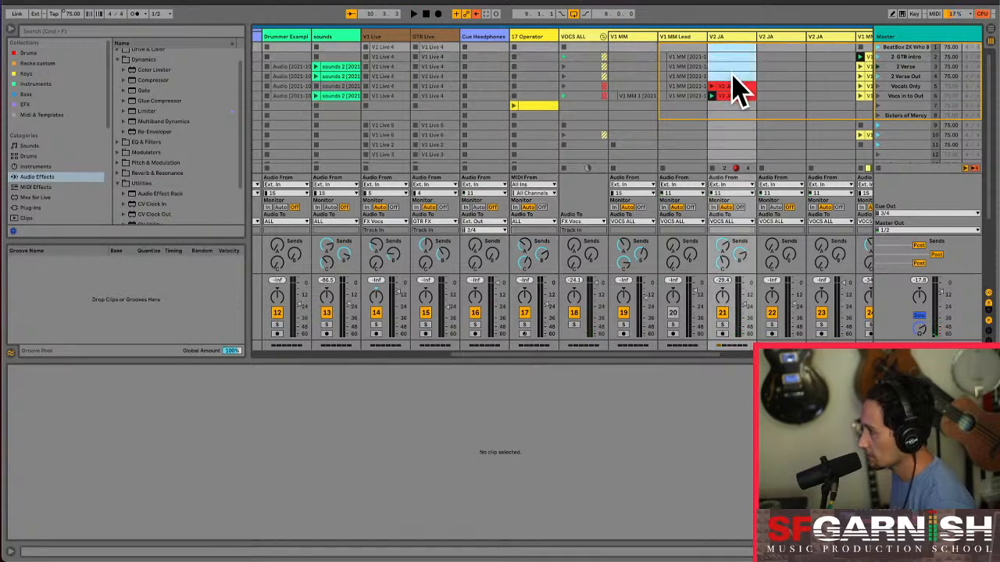
right_click(733, 76)
click(756, 94)
Test the transitions by launching the BeatBox 2X Who By Fire, 2 GTR intro and 2 Verse scenes in turn
click(879, 48)
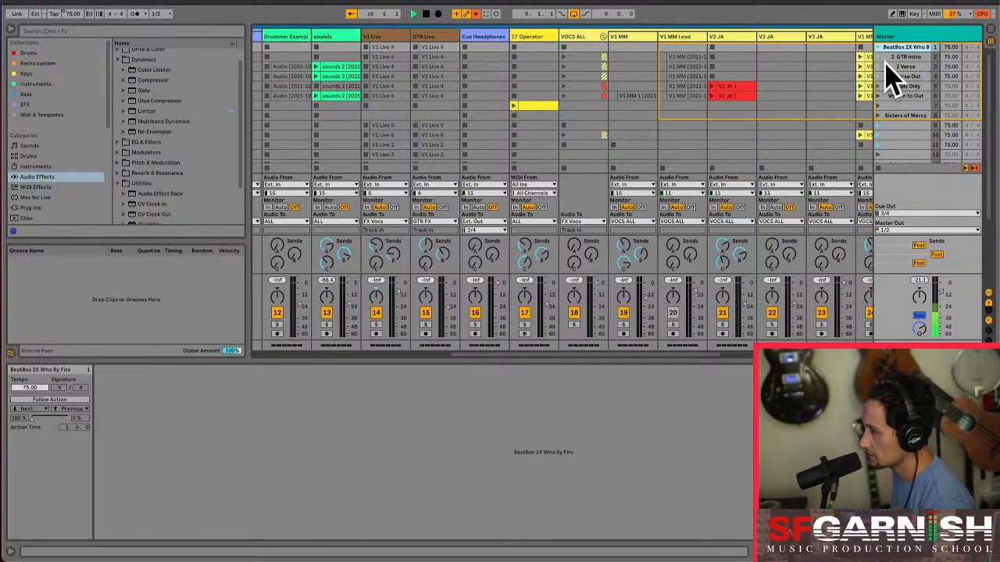
click(880, 57)
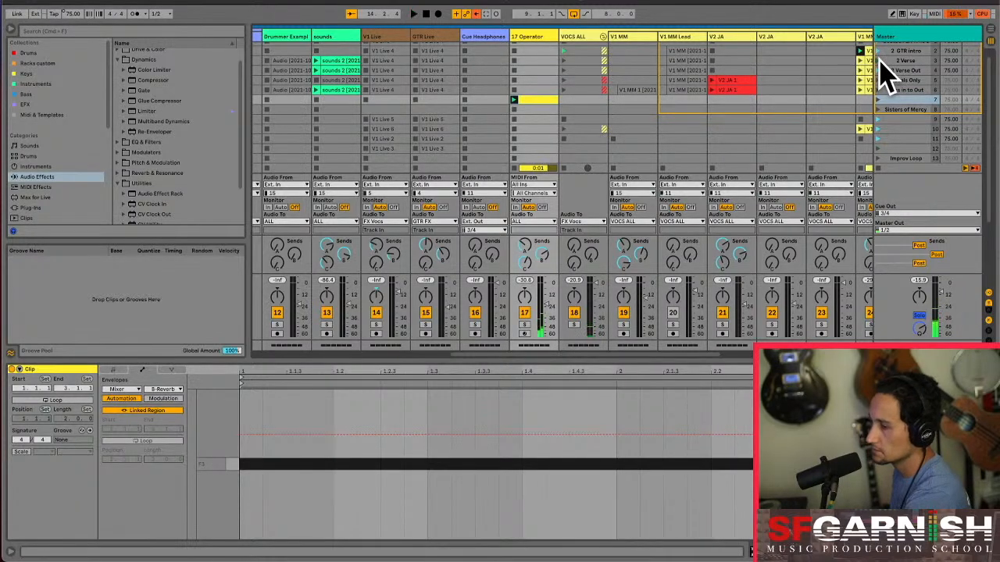
click(880, 61)
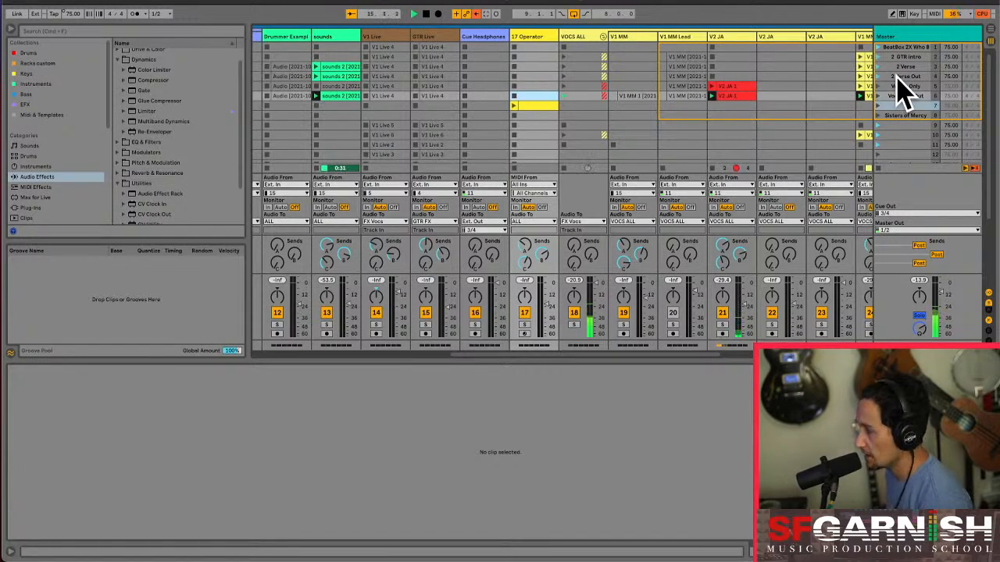
Freeze the three V1 MM tracks 24, 25 and 26, and check each frozen track
drag(660, 356, 719, 358)
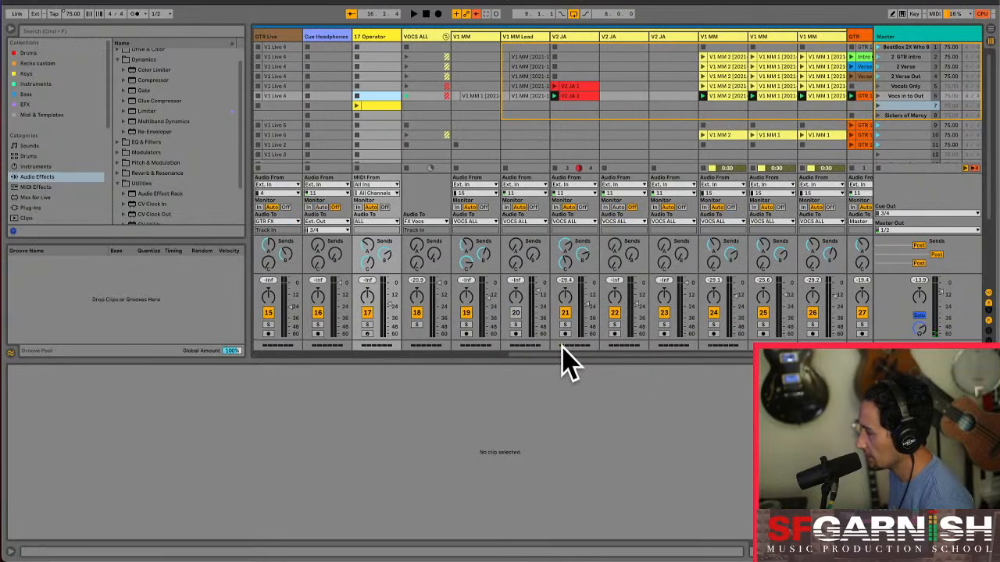
drag(706, 364, 785, 365)
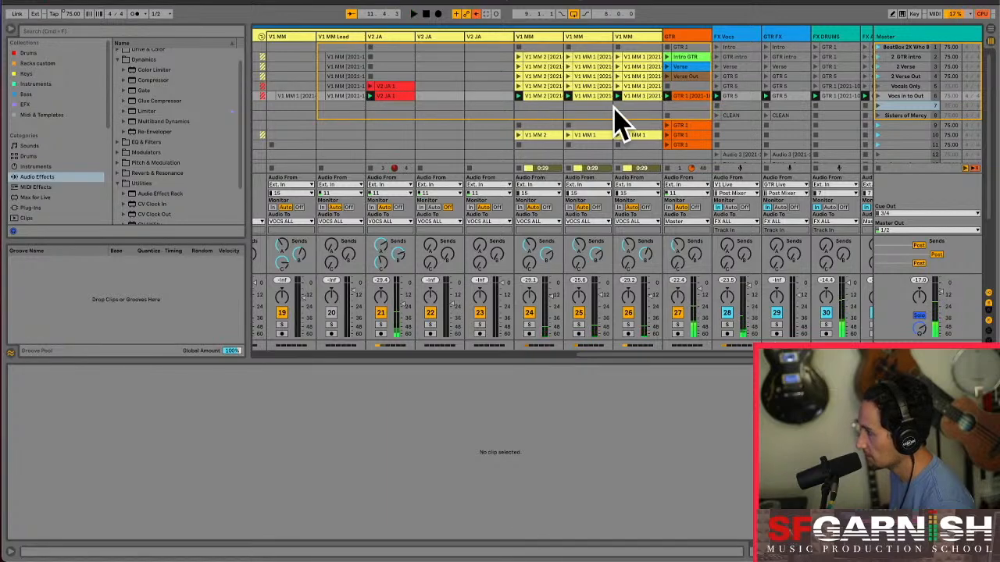
click(536, 38)
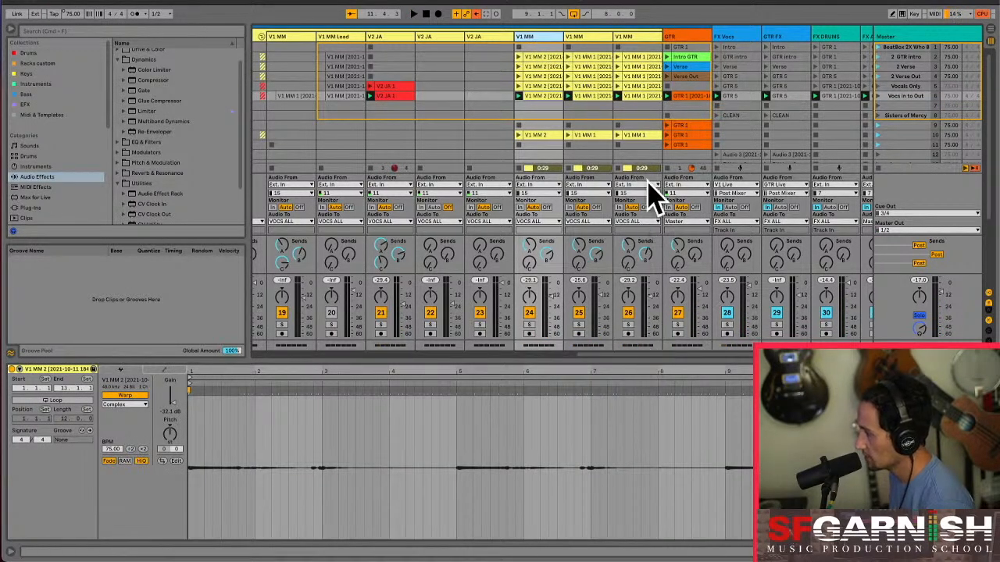
shift+click(642, 39)
right_click(641, 39)
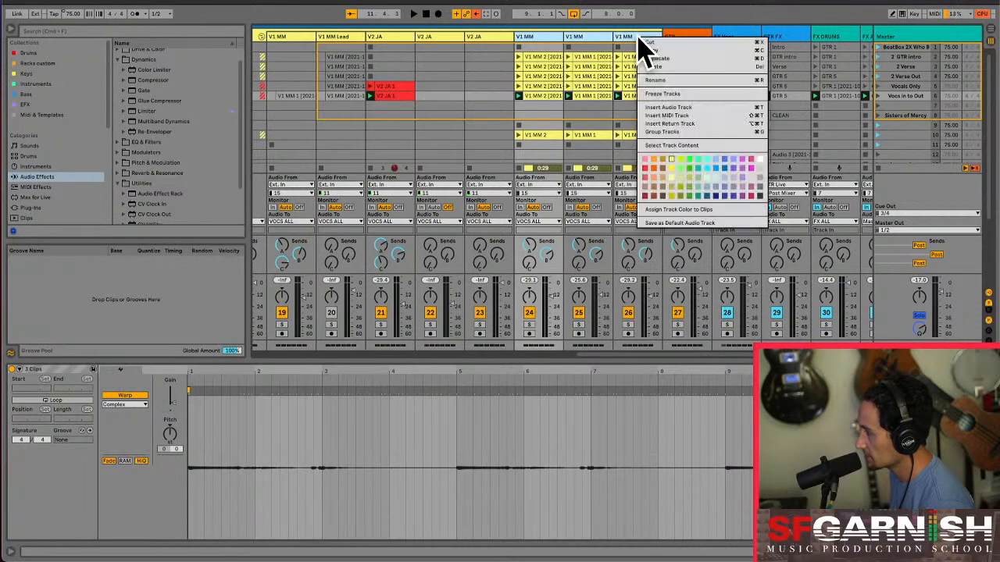
click(662, 94)
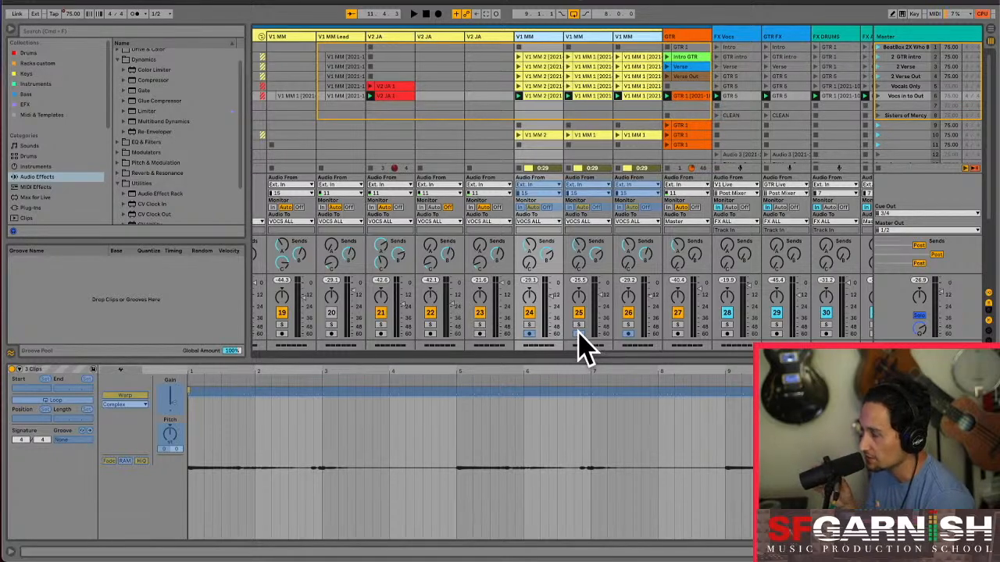
click(583, 35)
click(542, 36)
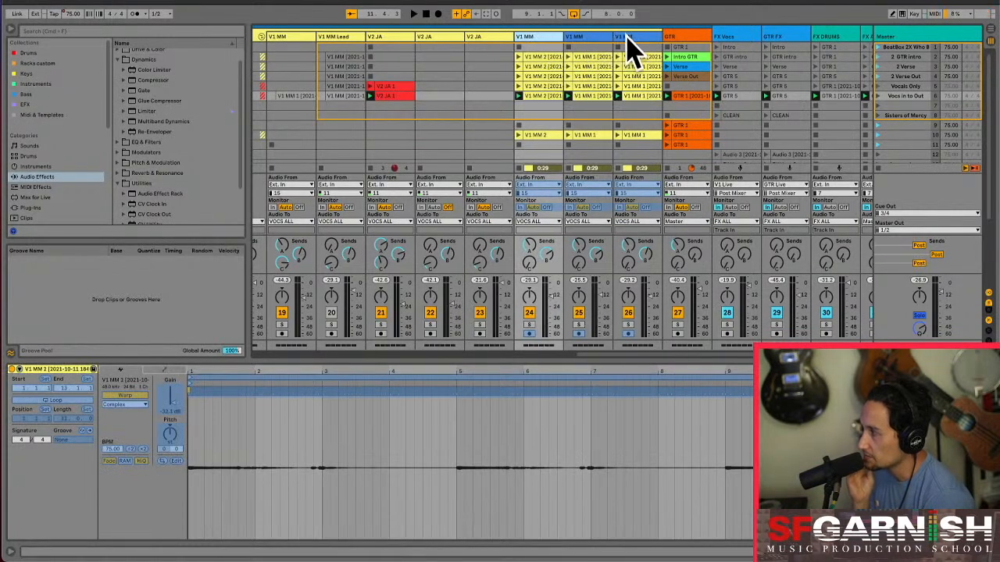
click(626, 36)
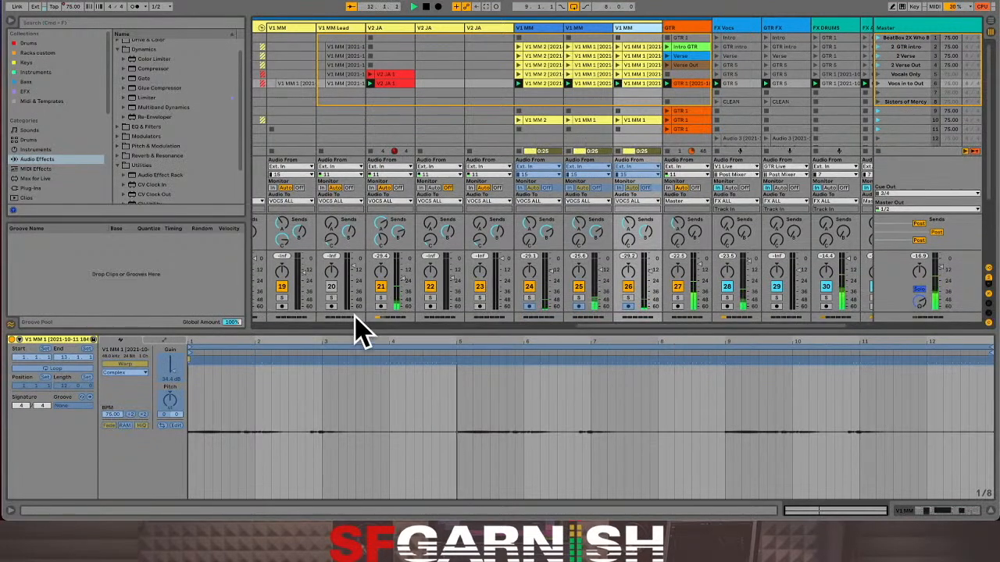
Show the device chain of the V3 BeatBox OD track and freeze that track
drag(602, 324, 262, 341)
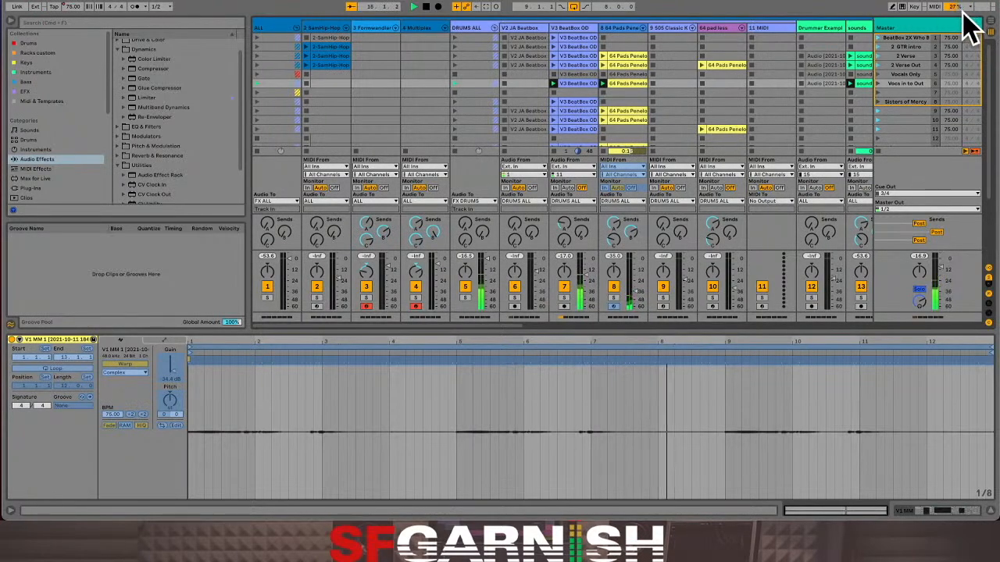
click(573, 30)
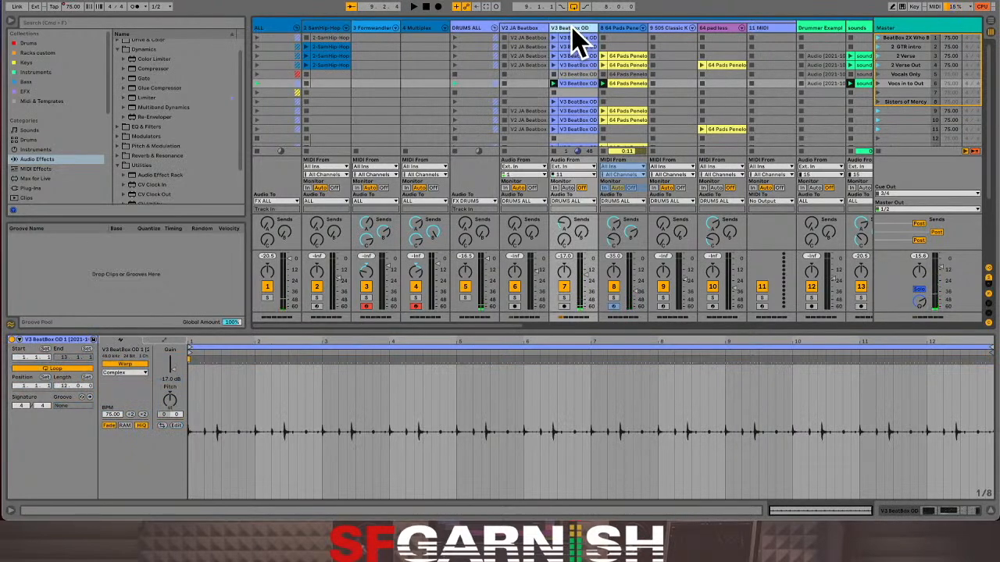
click(948, 511)
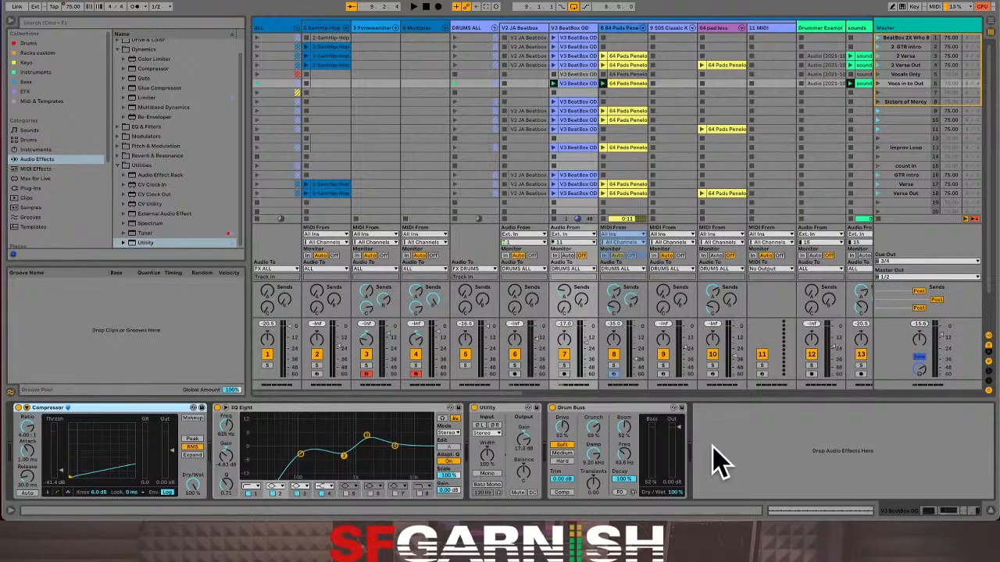
right_click(574, 39)
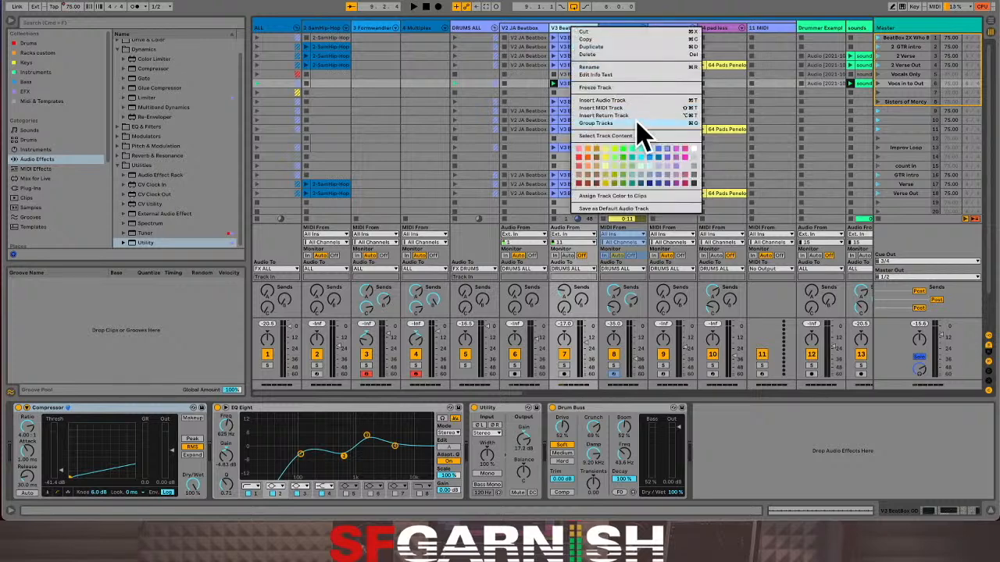
click(617, 98)
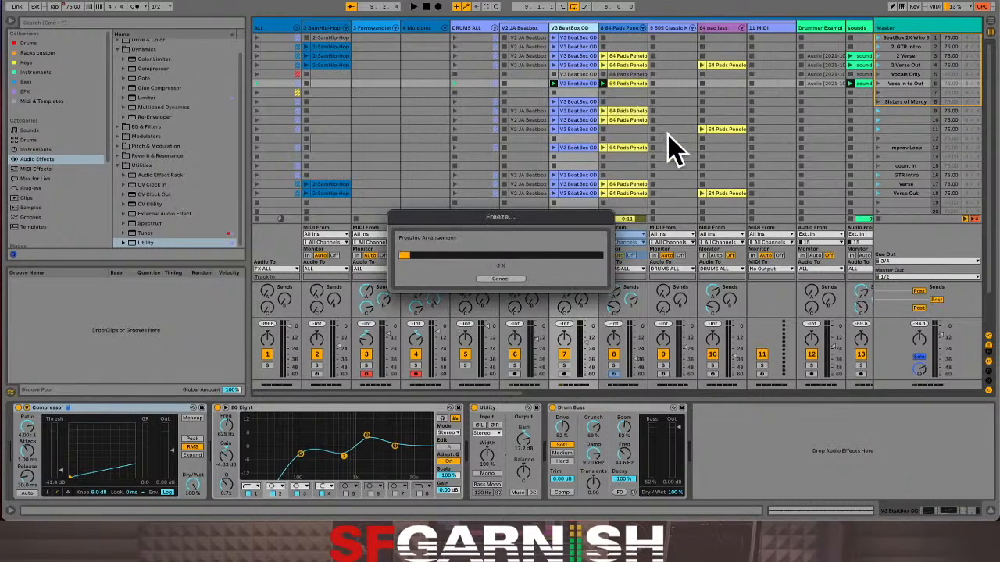
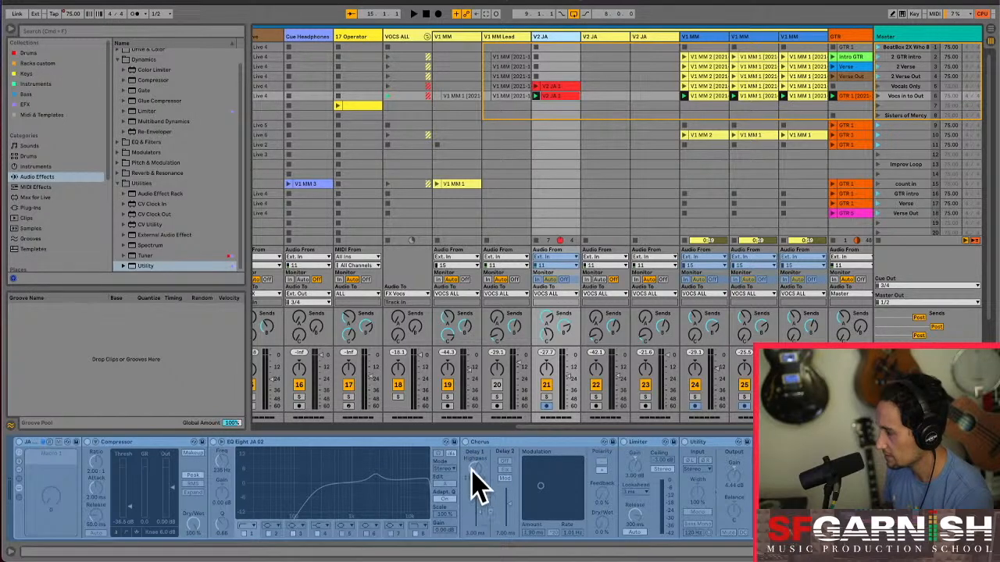
click(536, 95)
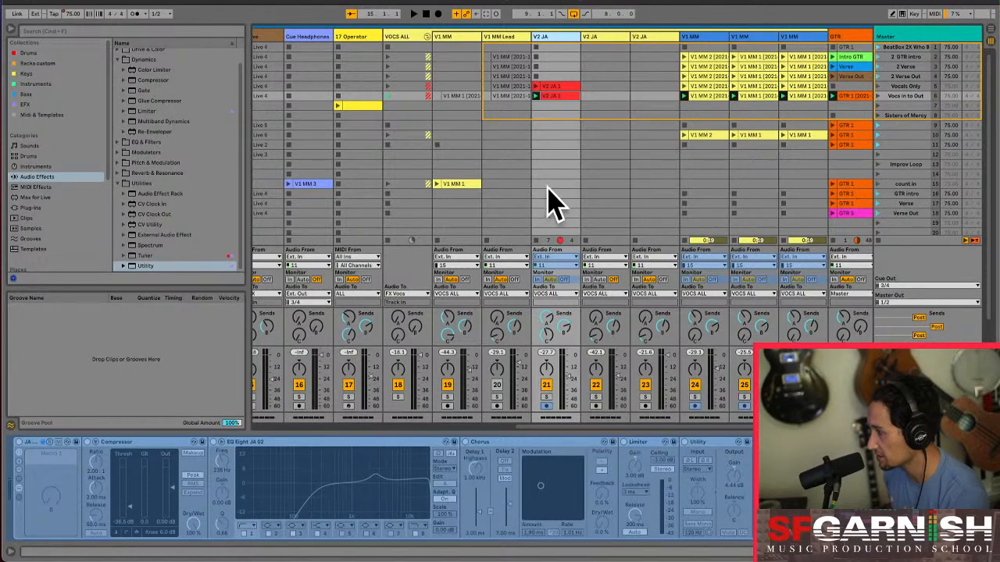
Launch the Vocs in to Out scene and inspect the device chain of the FX Vocs track
click(877, 97)
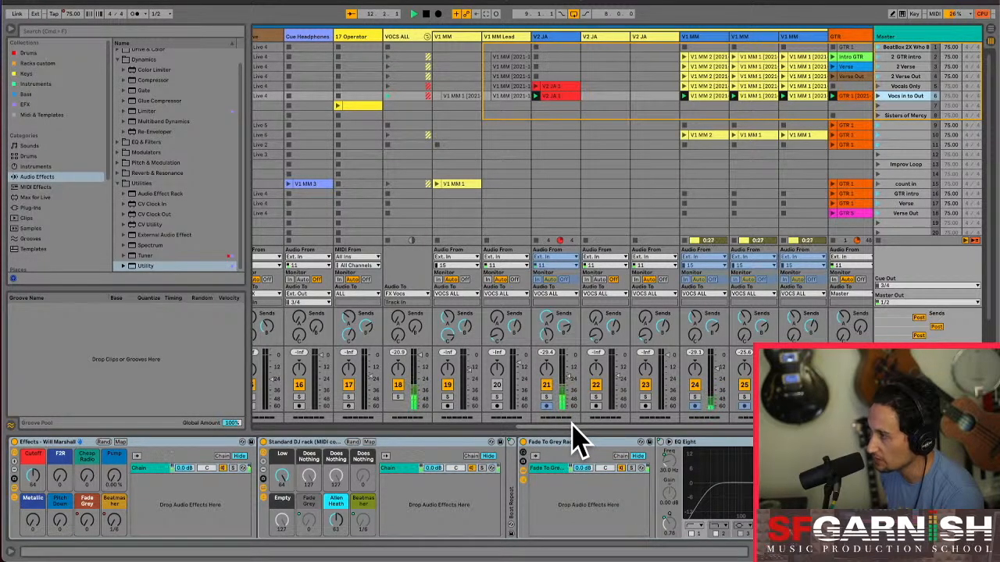
drag(572, 424, 676, 424)
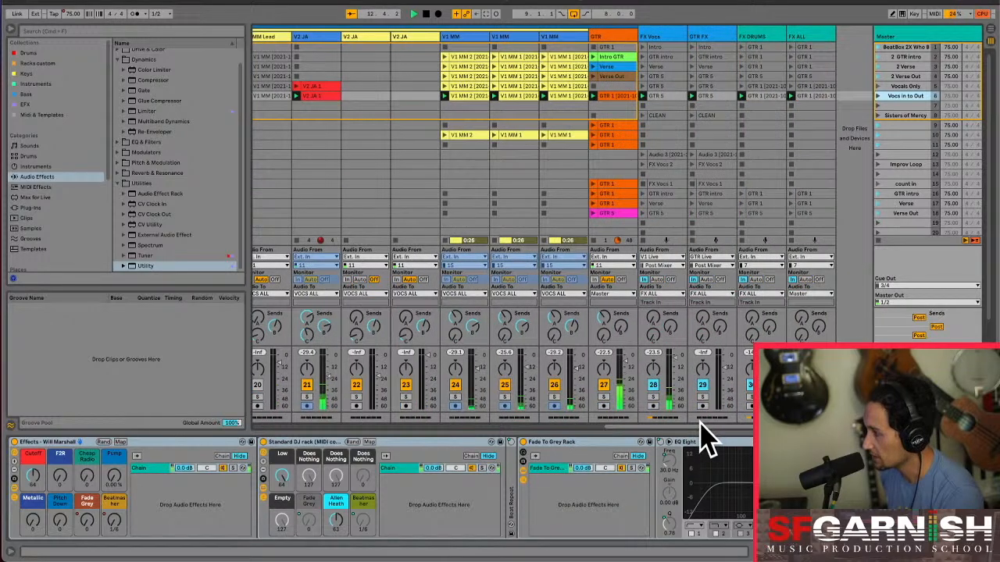
click(663, 37)
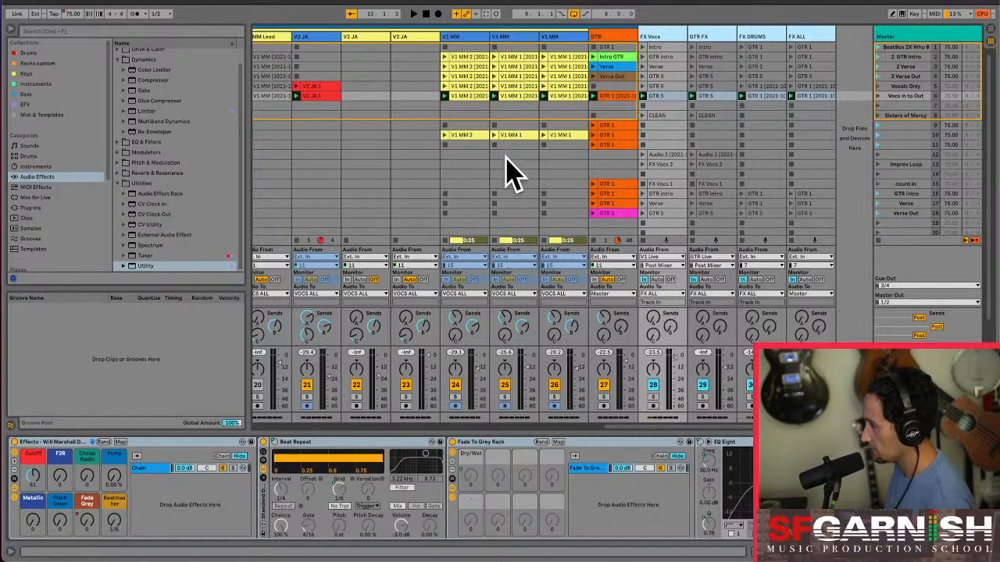
Delete the two empty V2 JA tracks 22 and 23
click(365, 39)
click(417, 39)
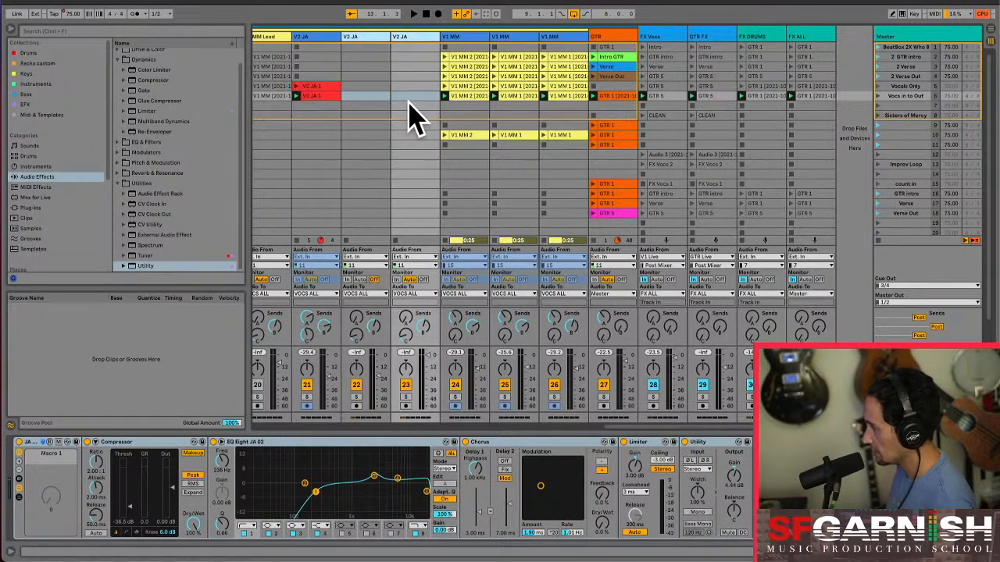
scroll(408, 105, down, 3)
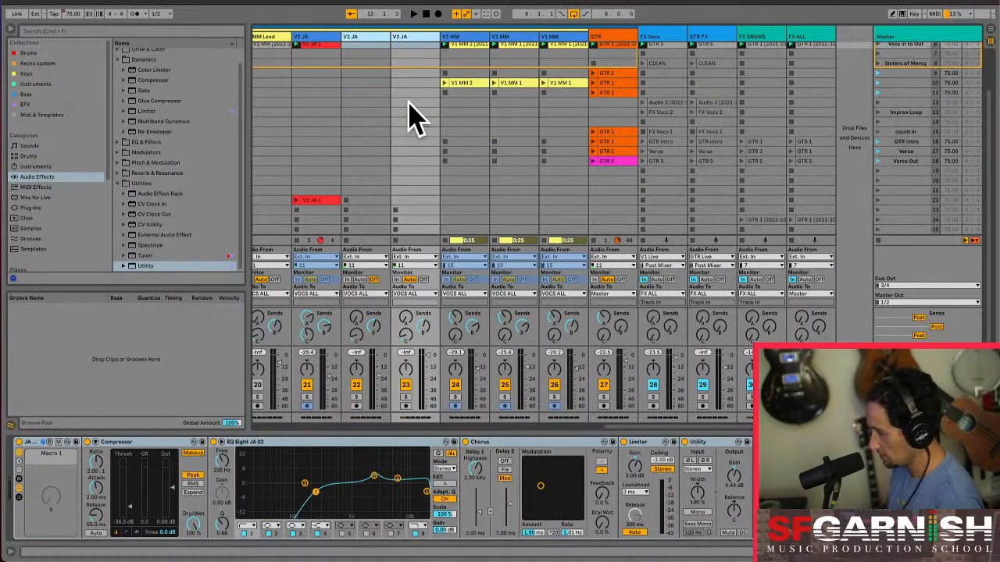
scroll(408, 105, up, 3)
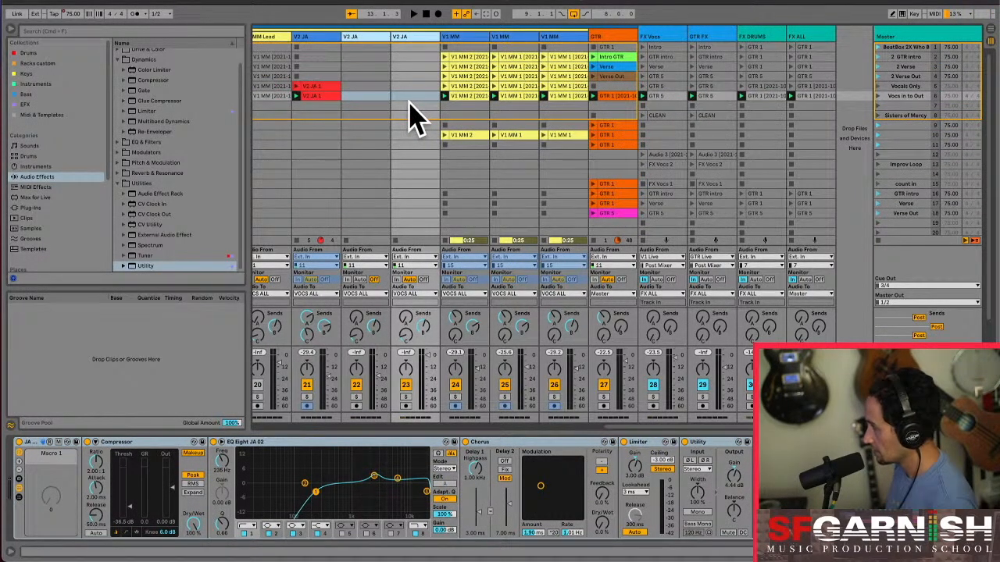
key(Delete)
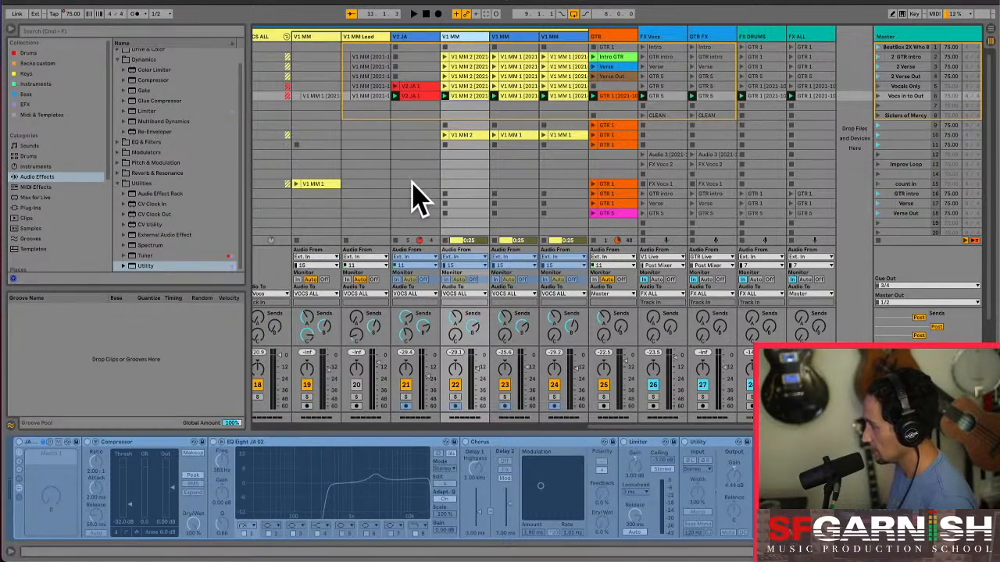
Solo V1 MM track 19, audition its V1 MM 1 clip in the count in scene, and deactivate that clip
scroll(590, 442, left, 2)
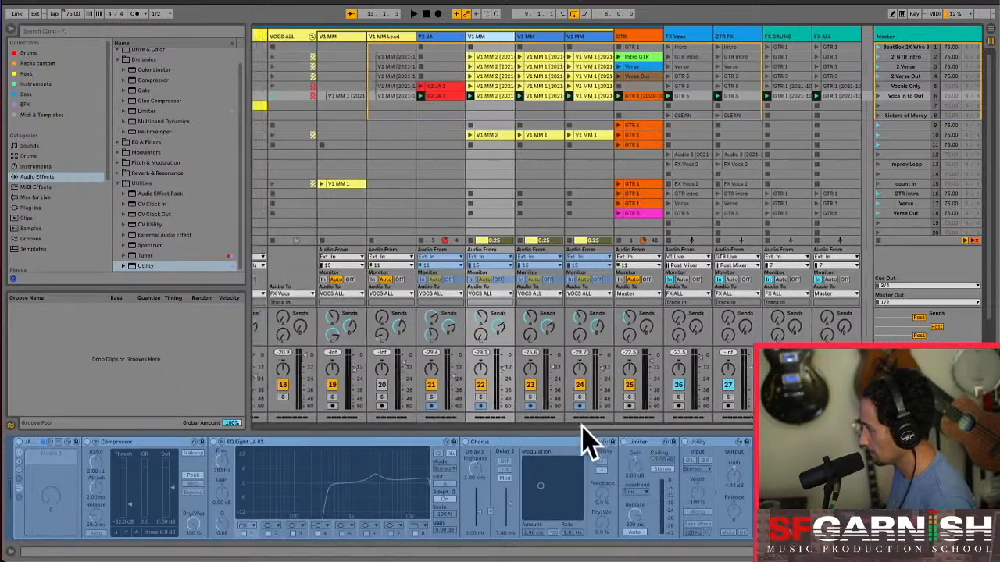
scroll(502, 446, left, 8)
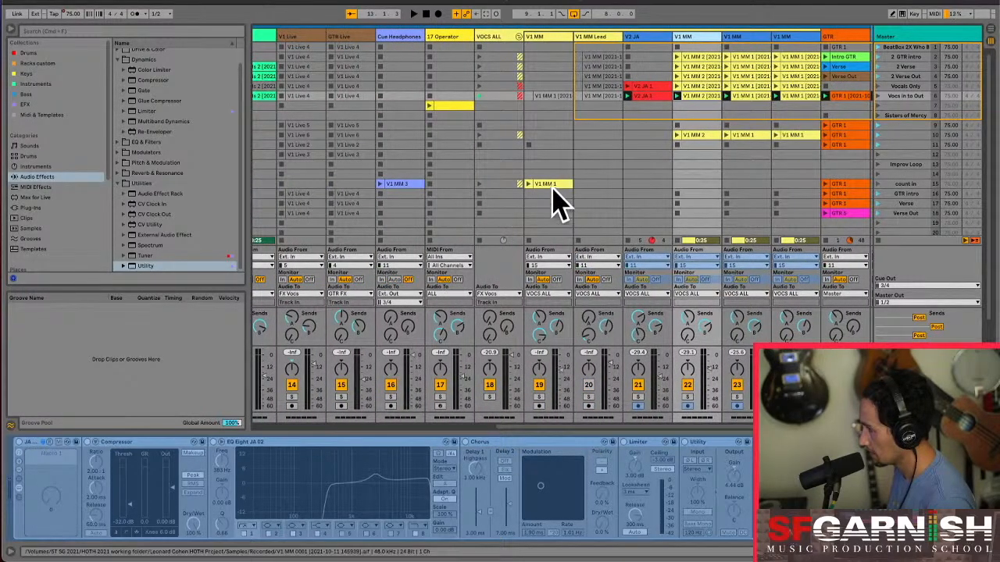
click(539, 397)
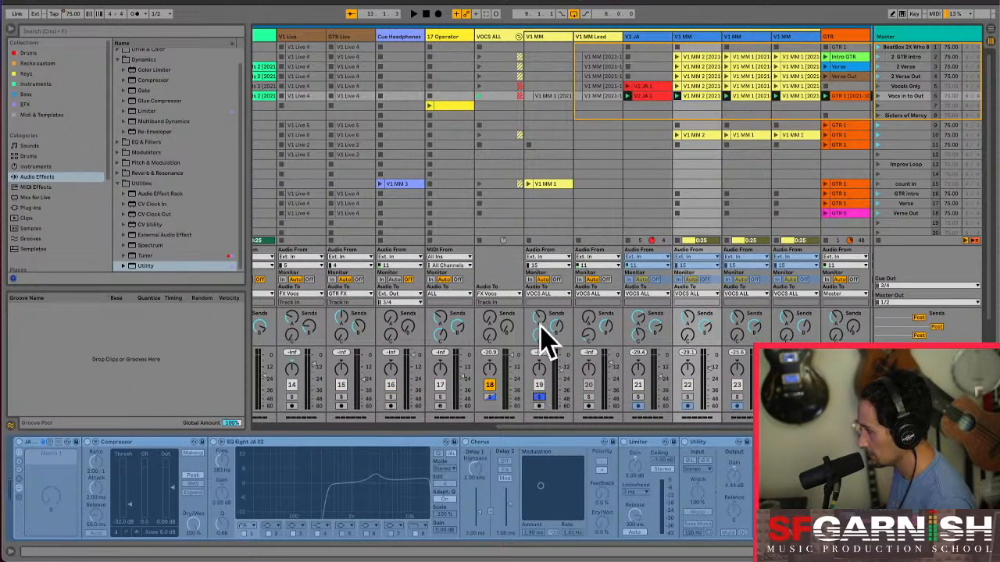
click(528, 185)
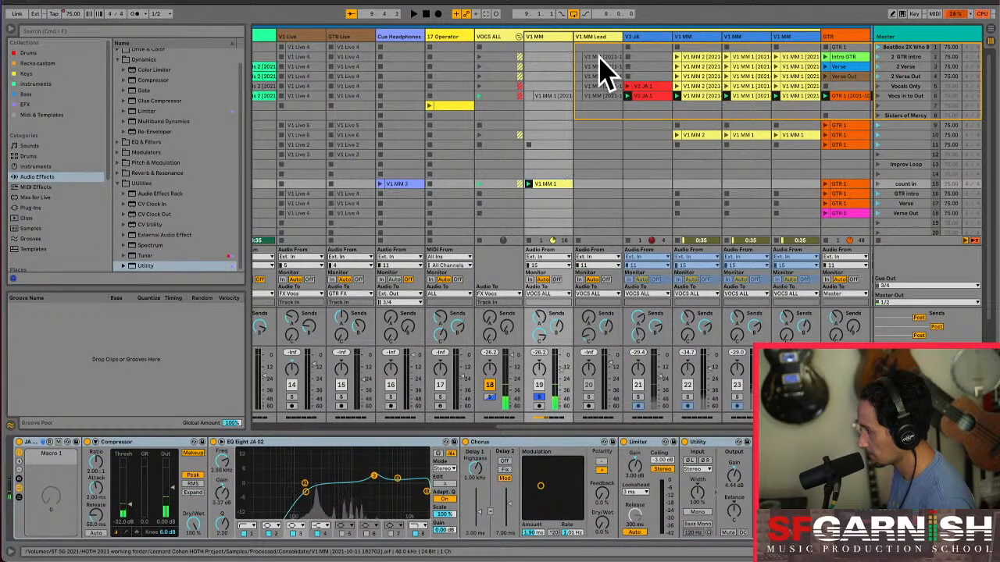
click(601, 39)
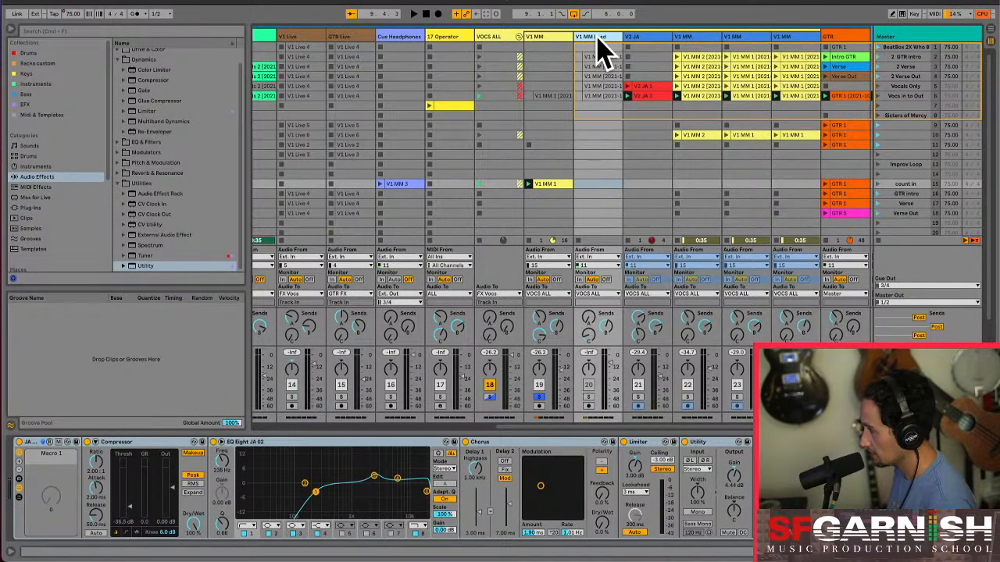
click(556, 186)
key(0)
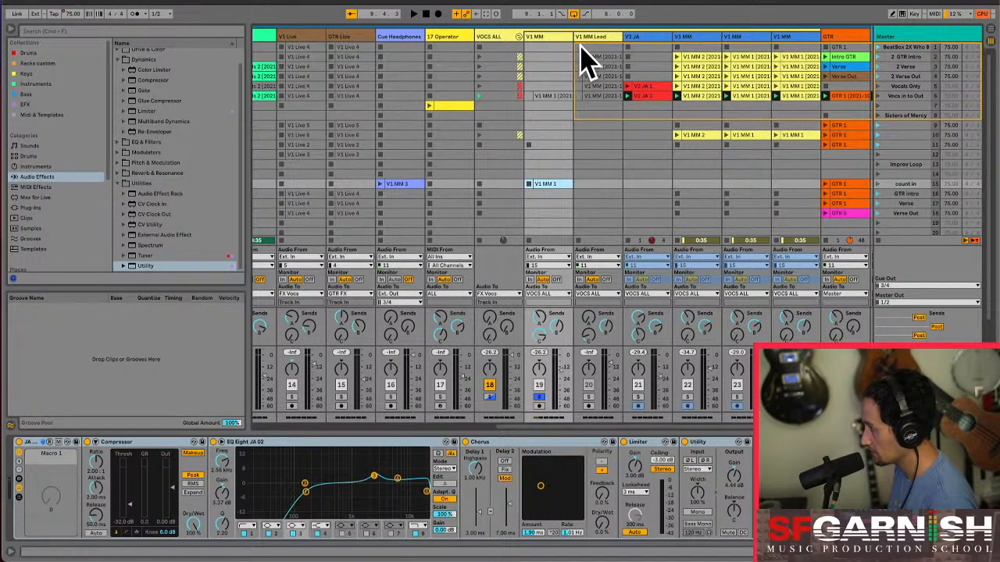
Activate the V1 MM Lead clips in scenes 2 to 6, solo that track, and audition the clips in scenes 2 and 3
click(597, 140)
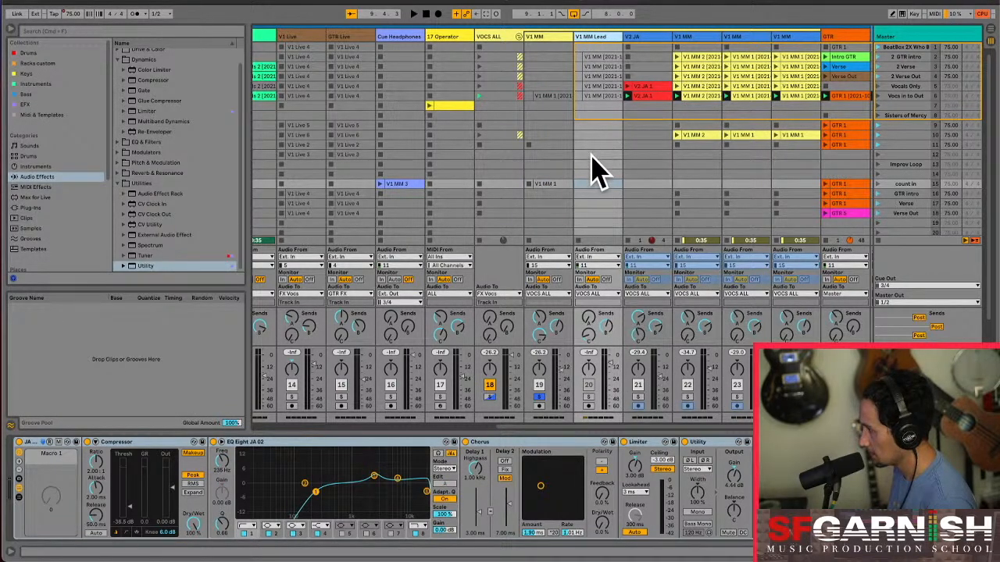
drag(539, 426, 518, 427)
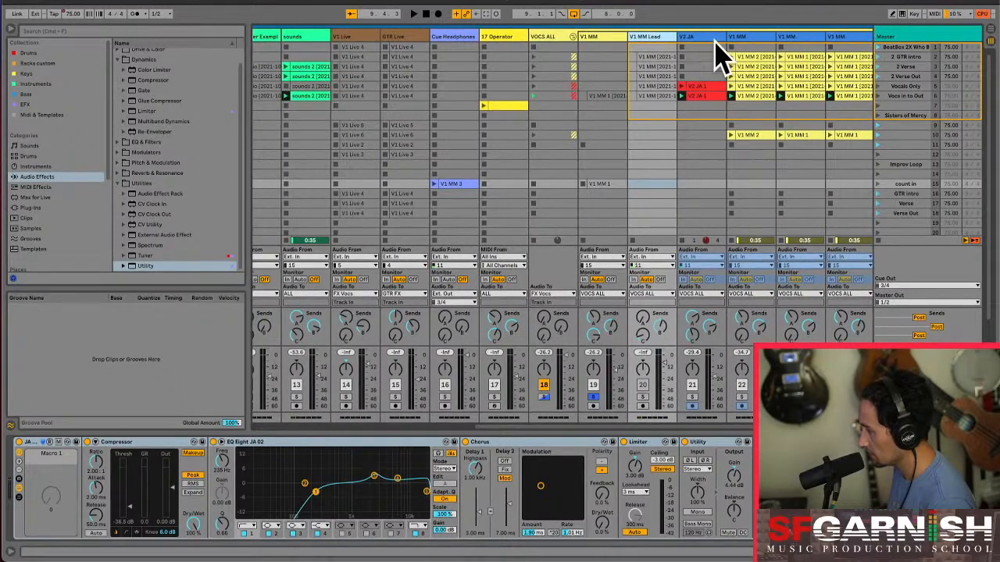
click(654, 58)
shift+click(657, 95)
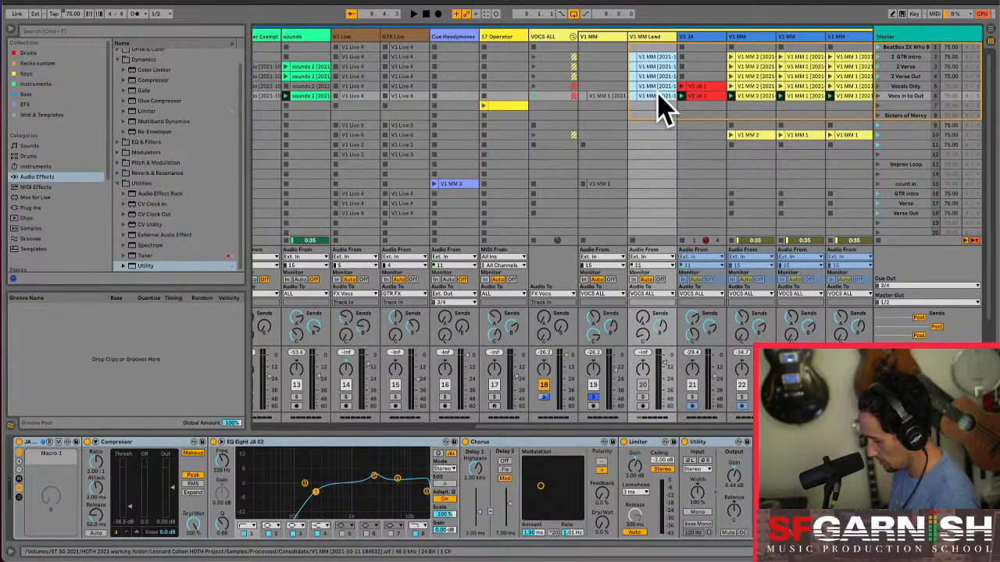
key(0)
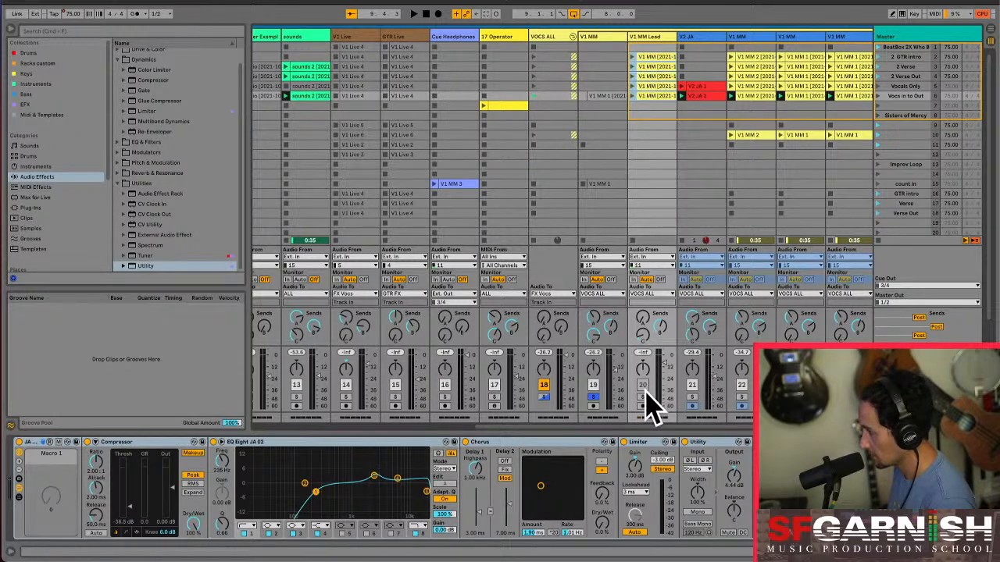
click(642, 397)
click(633, 57)
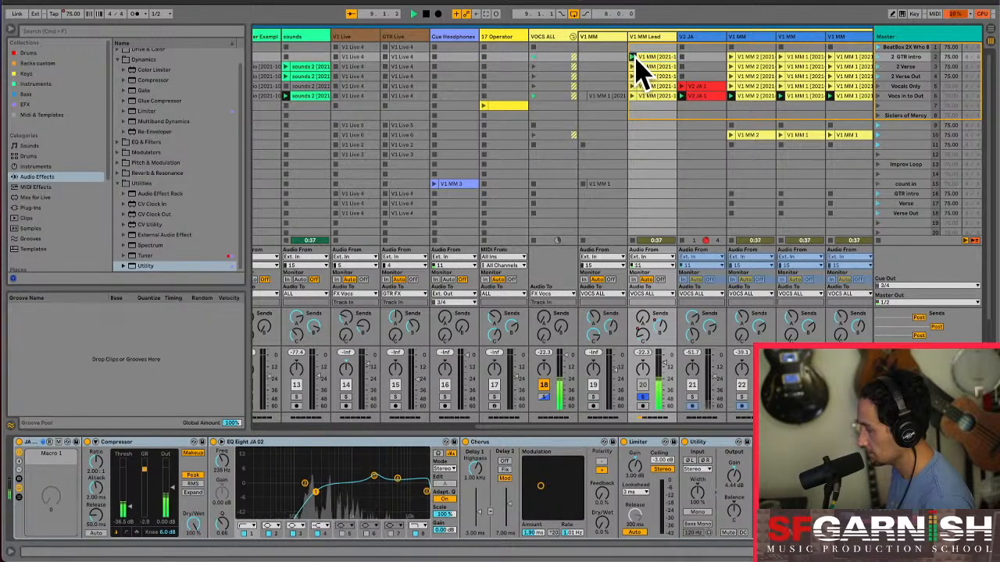
click(633, 67)
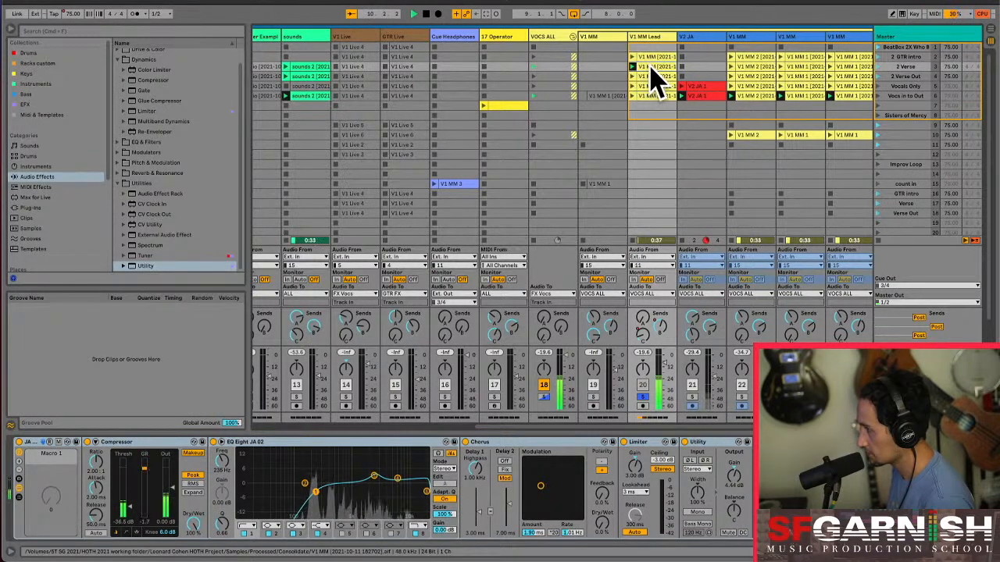
Stop playback and deactivate the V1 MM Lead clips in scenes 2 to 6 again
click(653, 49)
key(space)
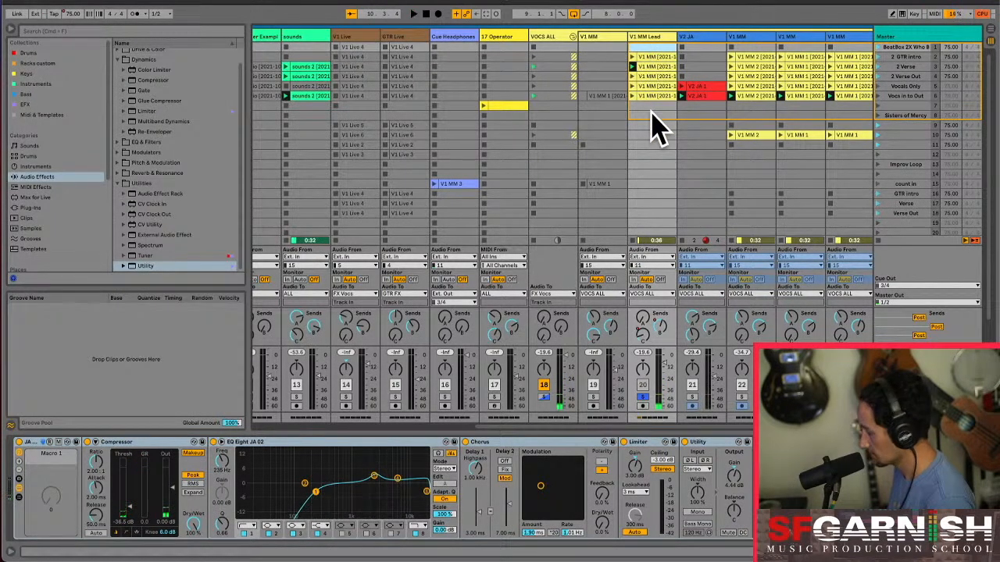
shift+click(650, 115)
key(0)
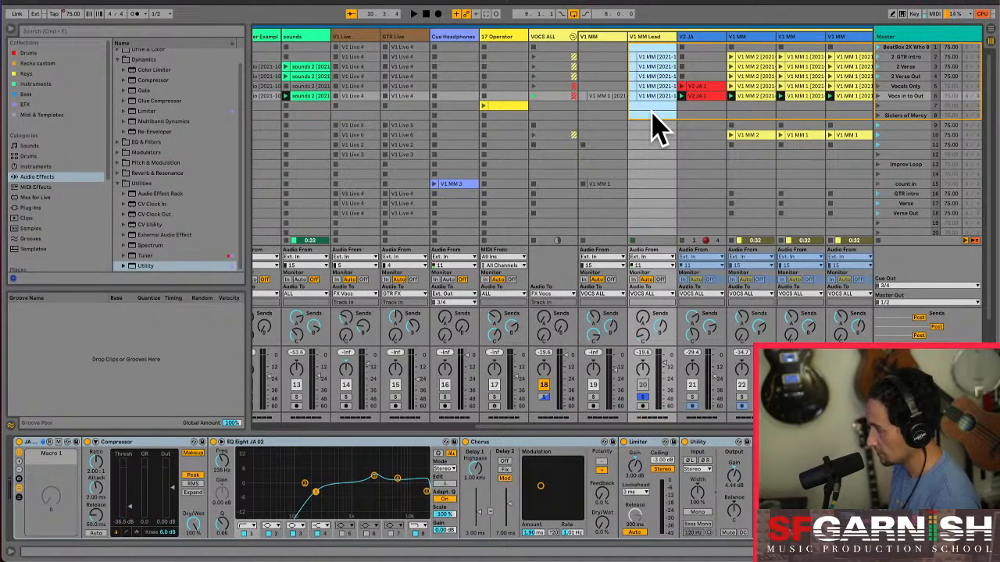
Check the V1 MM Lead track in playback, unsolo it, and freeze it
click(649, 36)
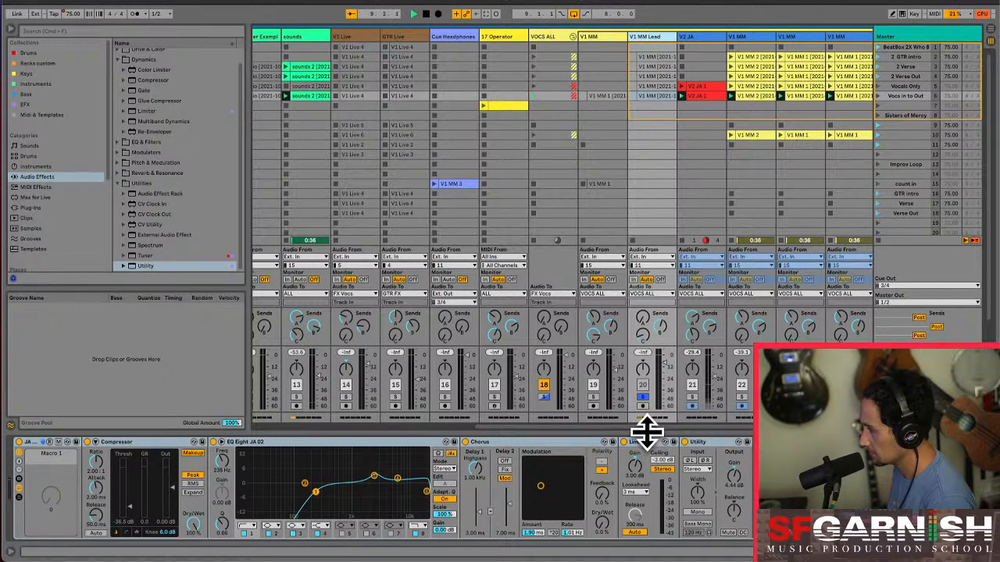
key(space)
click(644, 397)
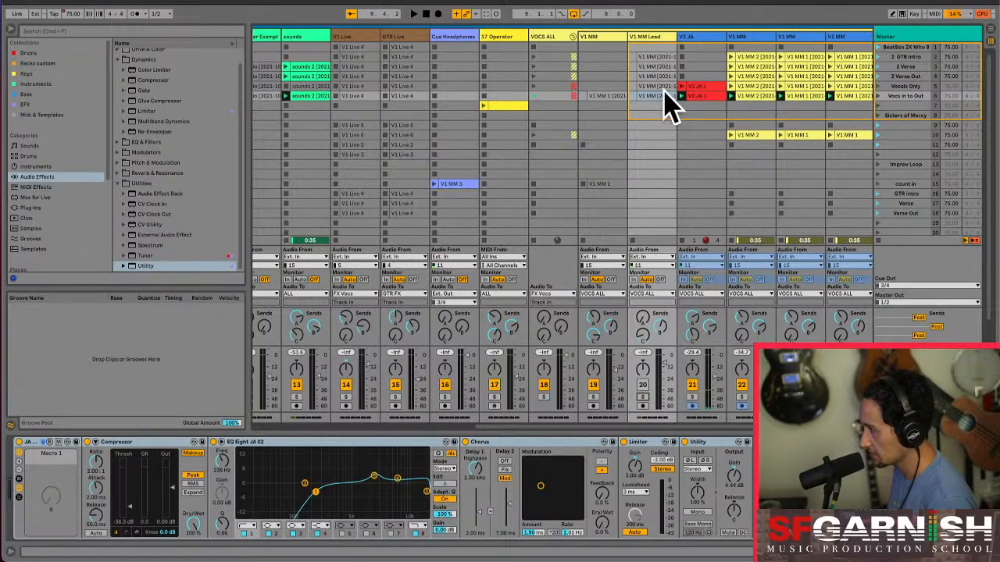
right_click(651, 39)
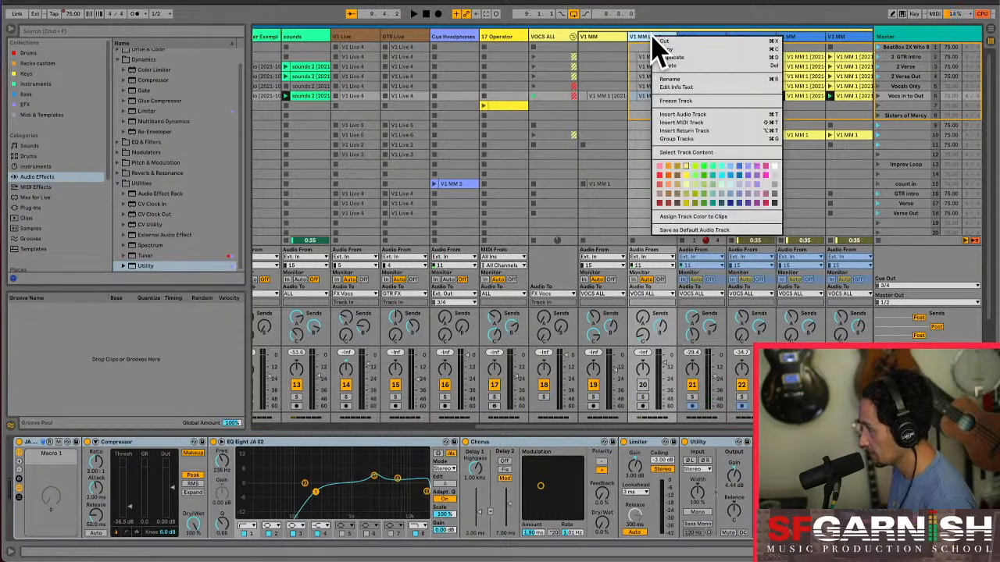
click(701, 103)
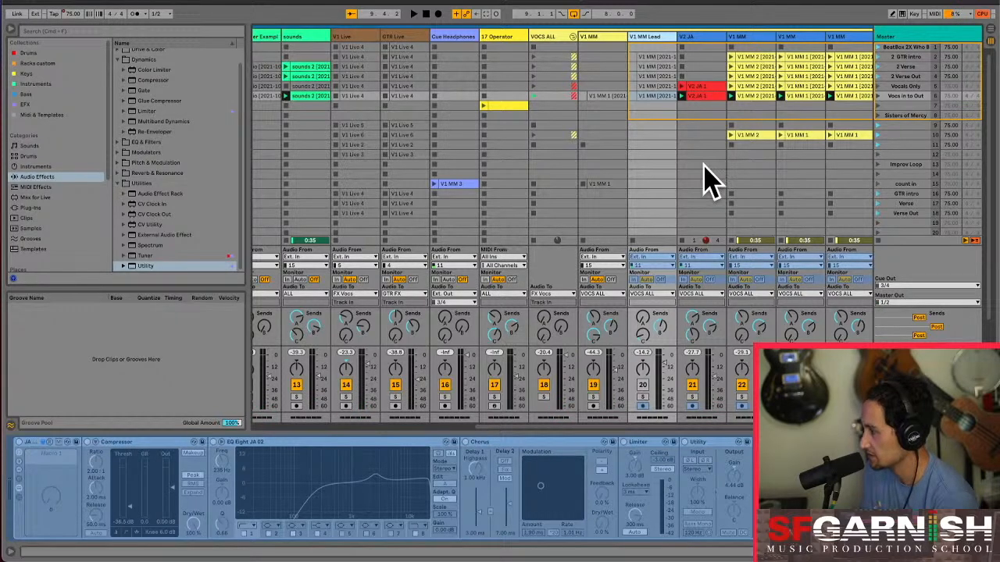
click(703, 164)
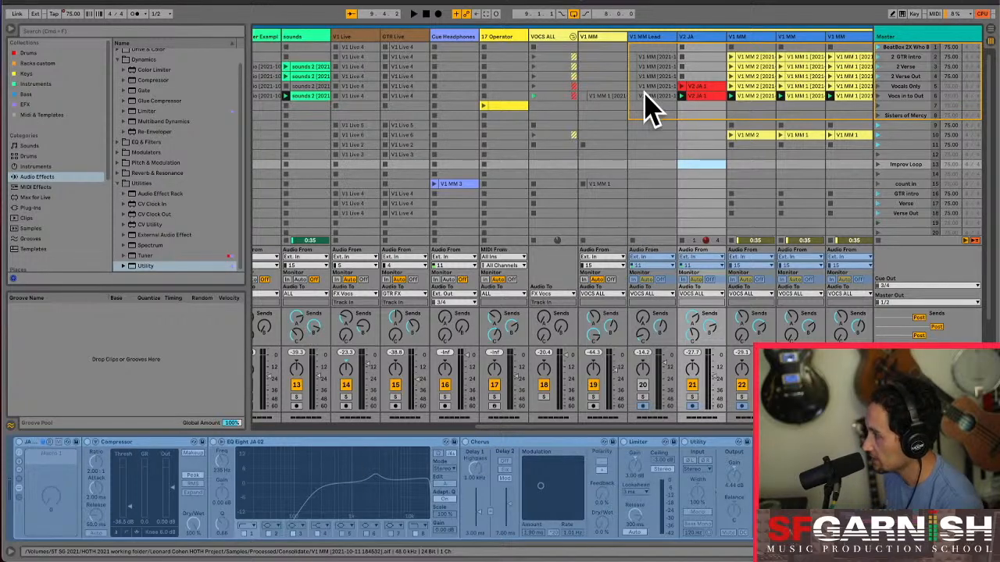
Start playback, solo the sounds track 13, and show its device chain
key(space)
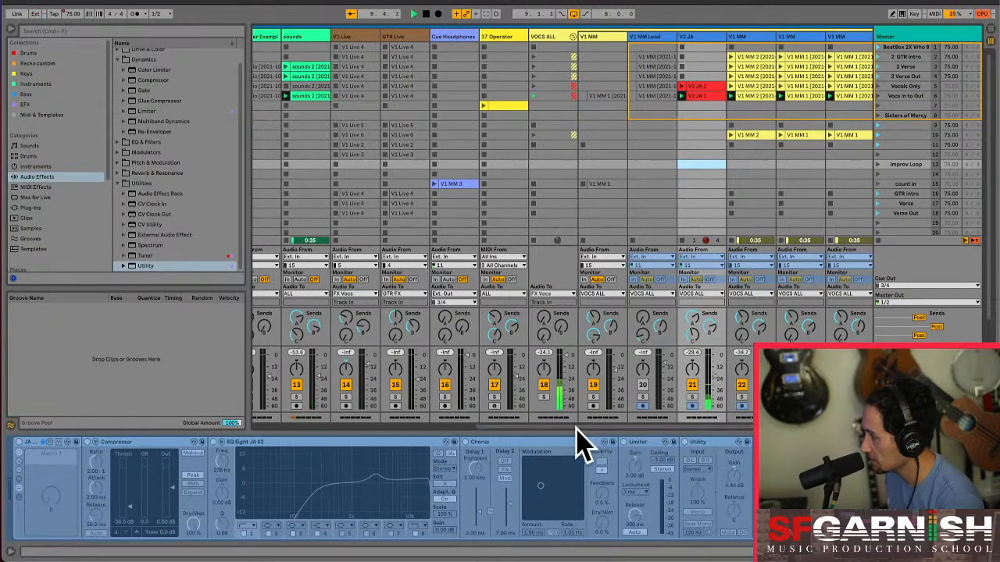
drag(570, 425, 483, 431)
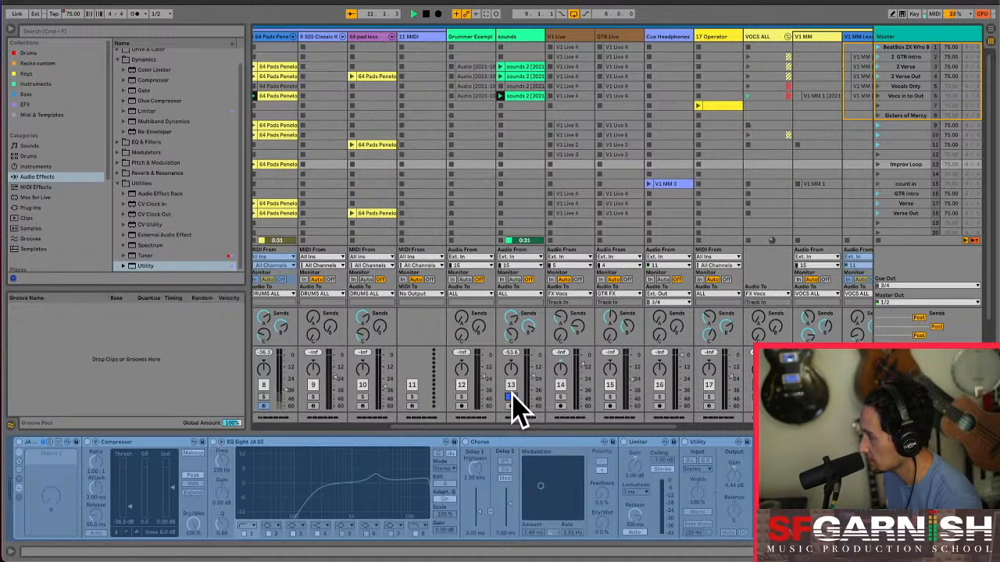
click(511, 397)
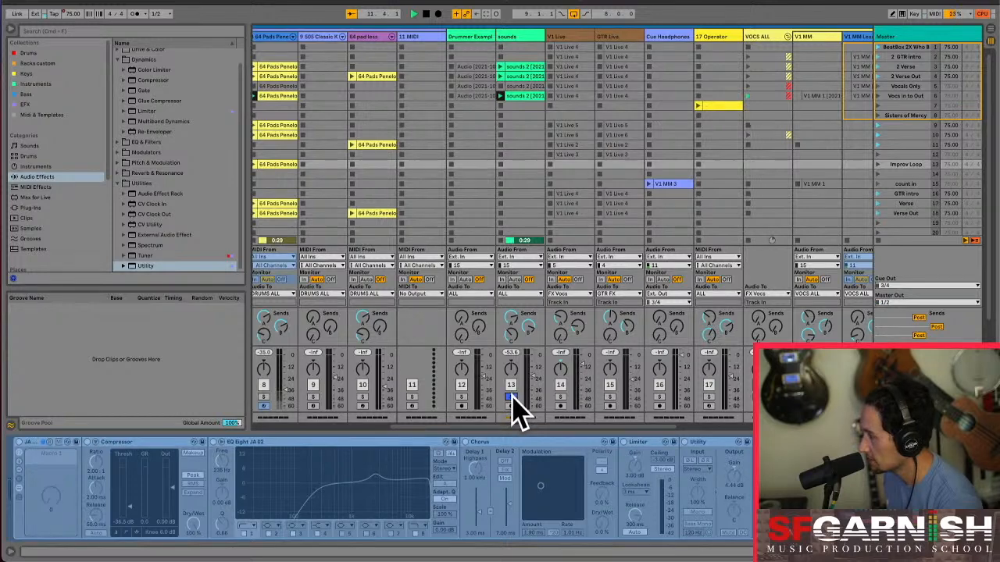
click(529, 39)
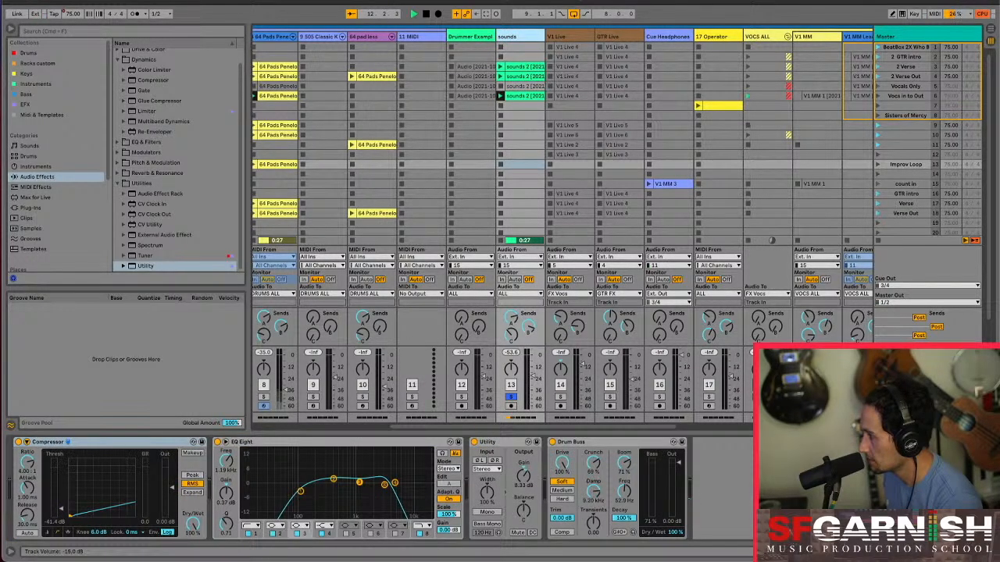
Show the clip settings of the sounds 2 clip in the Vocs in to Out scene and freeze the sounds track
click(533, 95)
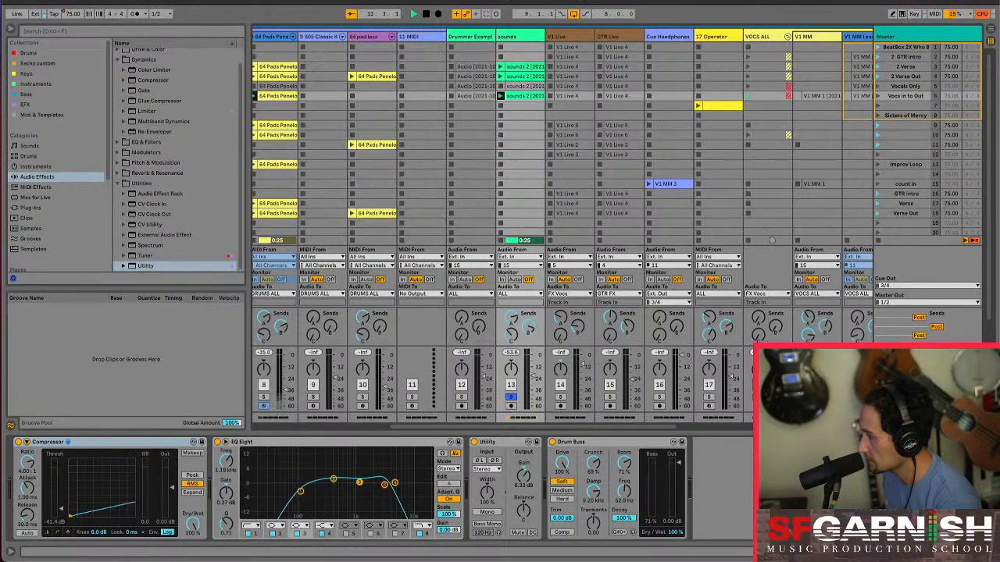
key(shift+Tab)
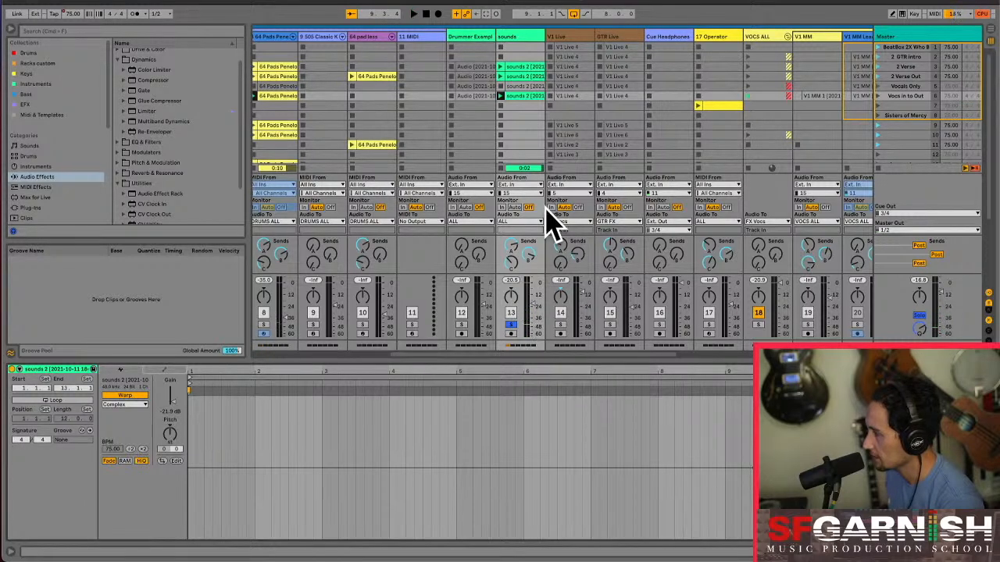
right_click(522, 36)
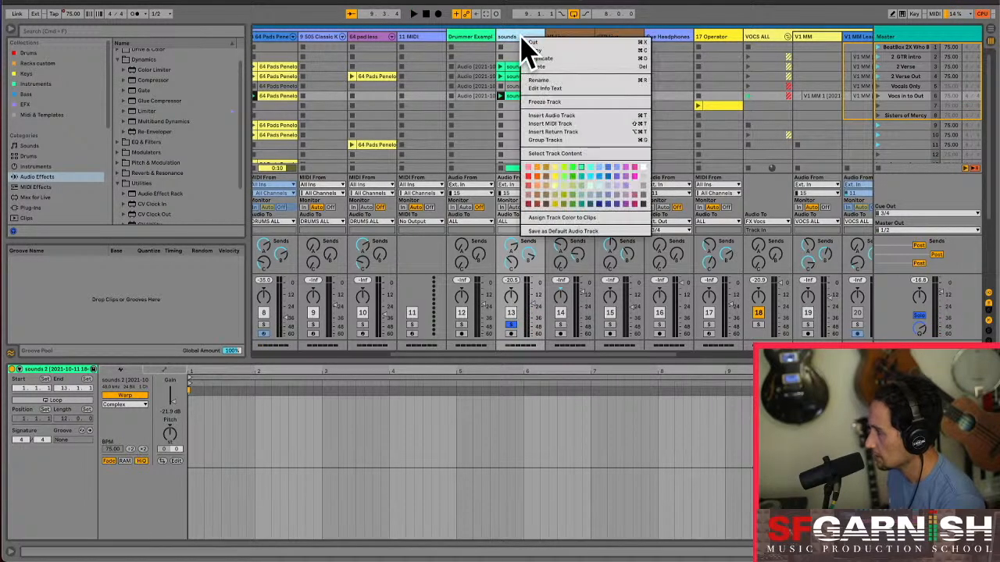
click(545, 101)
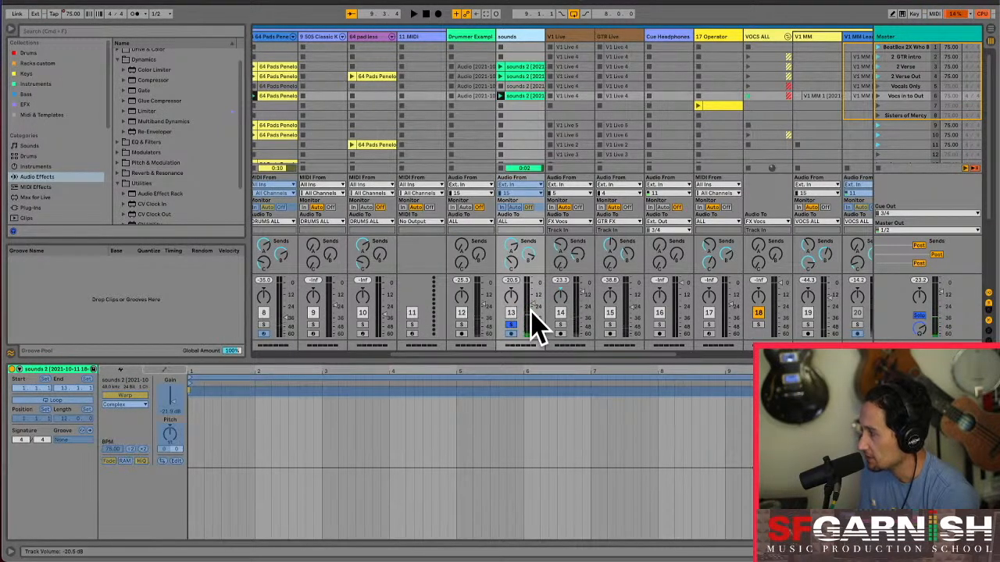
Delete the empty 11 MIDI track beside the Drummer Example track
drag(535, 357, 485, 357)
click(545, 39)
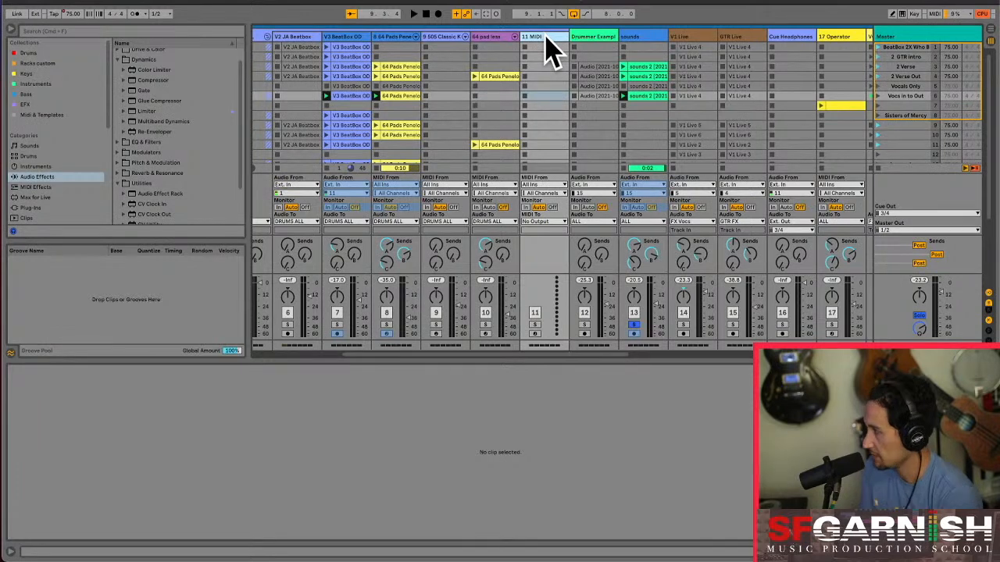
key(Delete)
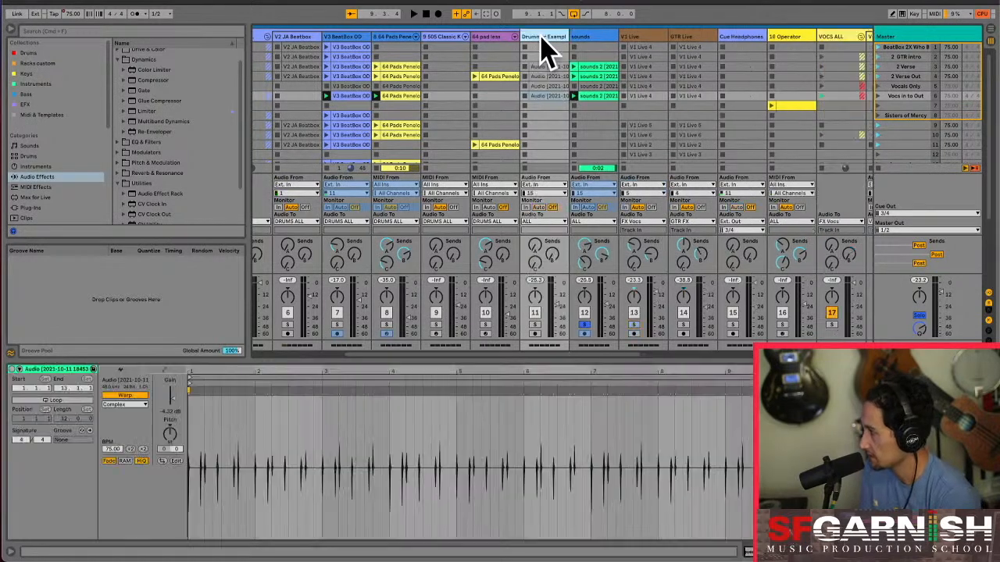
Solo the 64 pad less track and audition its 64 Pads Penelope clip in the 2 Verse Out scene
click(489, 78)
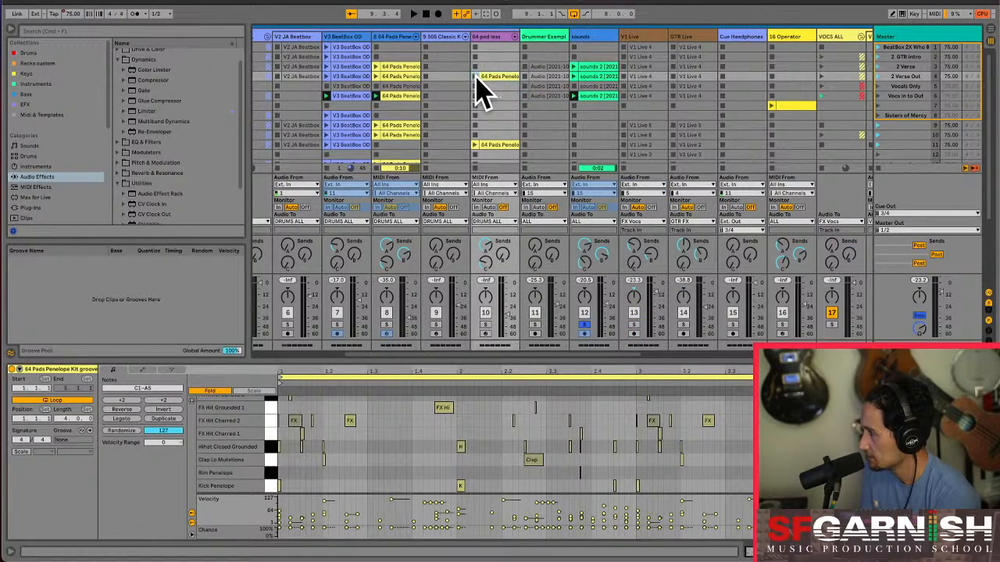
click(484, 324)
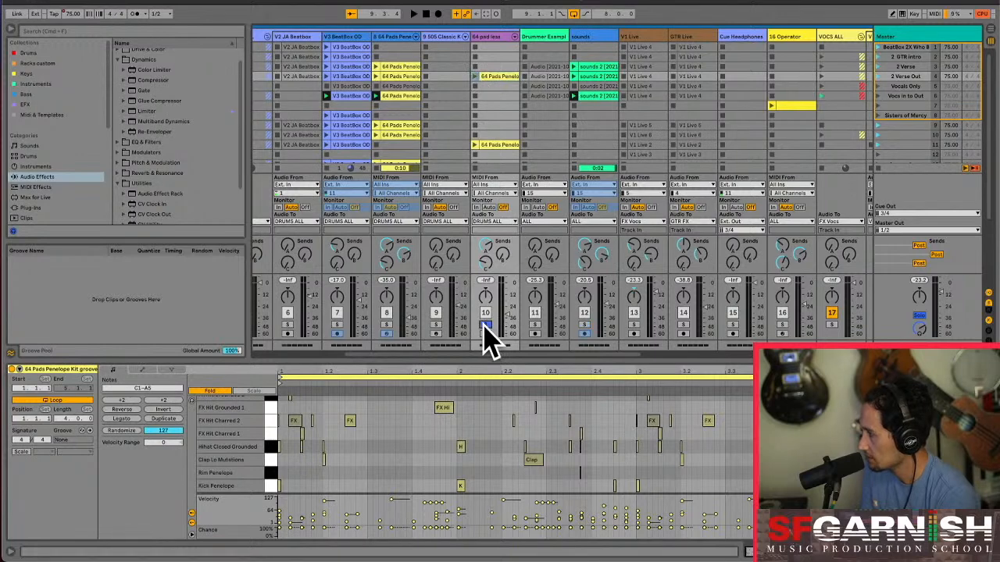
click(475, 76)
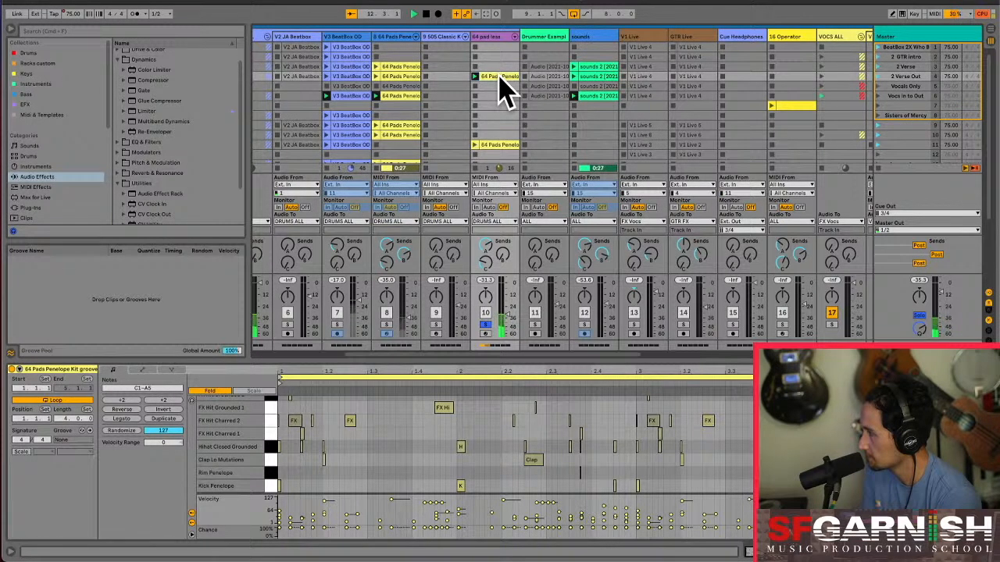
Move the 64 pad less clip from 2 Verse Out down to scene 7 and map its slot to computer key 2
drag(500, 77, 500, 106)
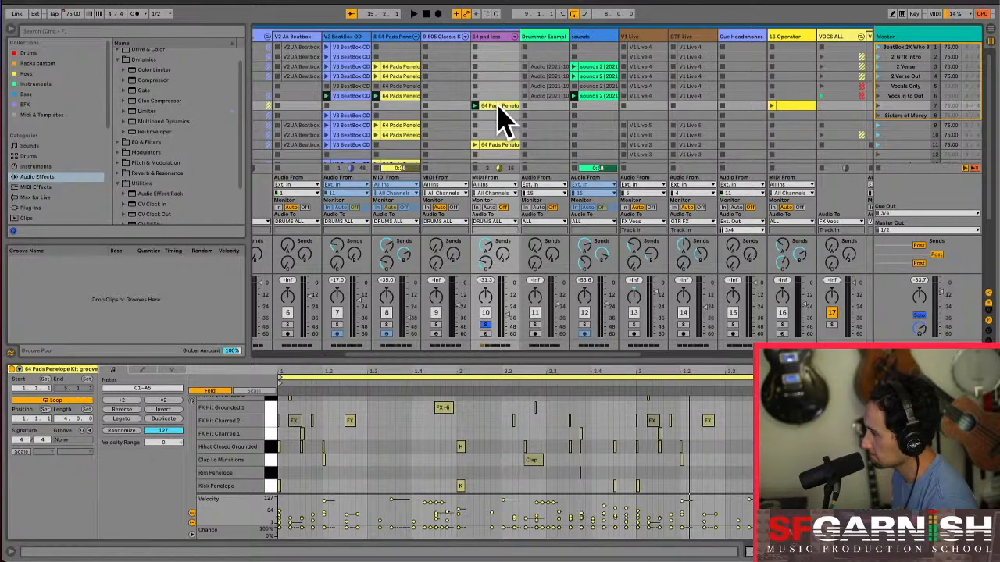
key(super+k)
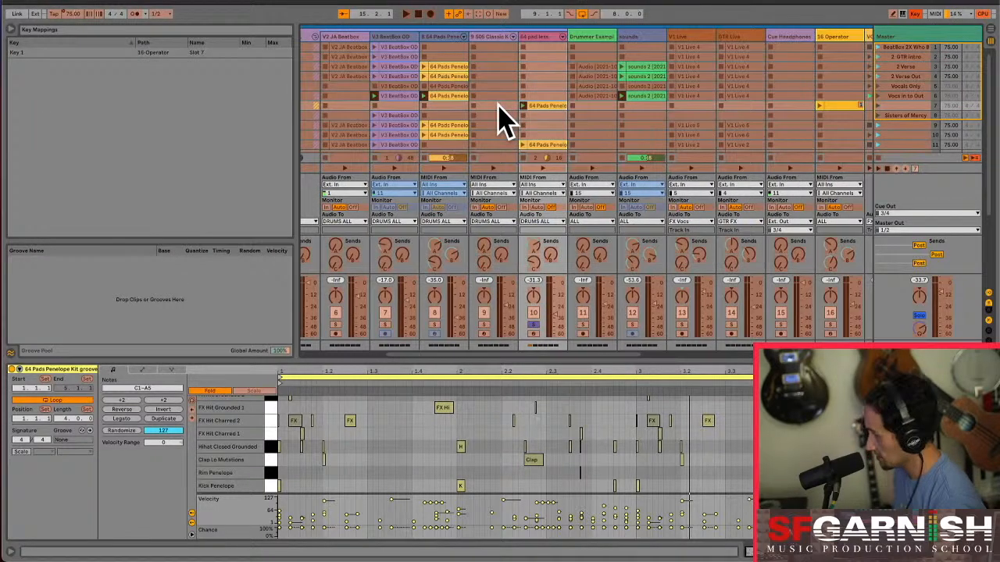
click(538, 107)
key(2)
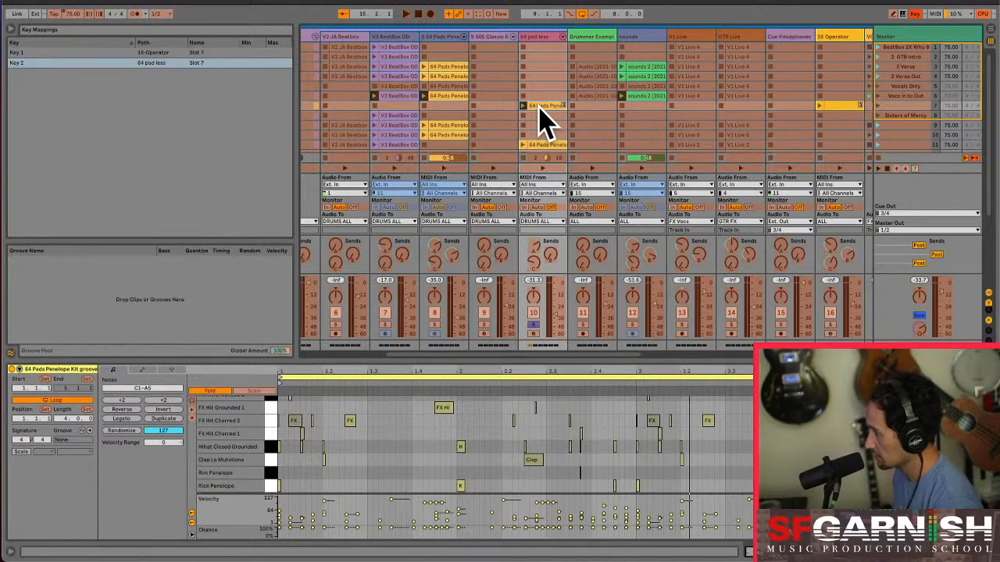
key(super+k)
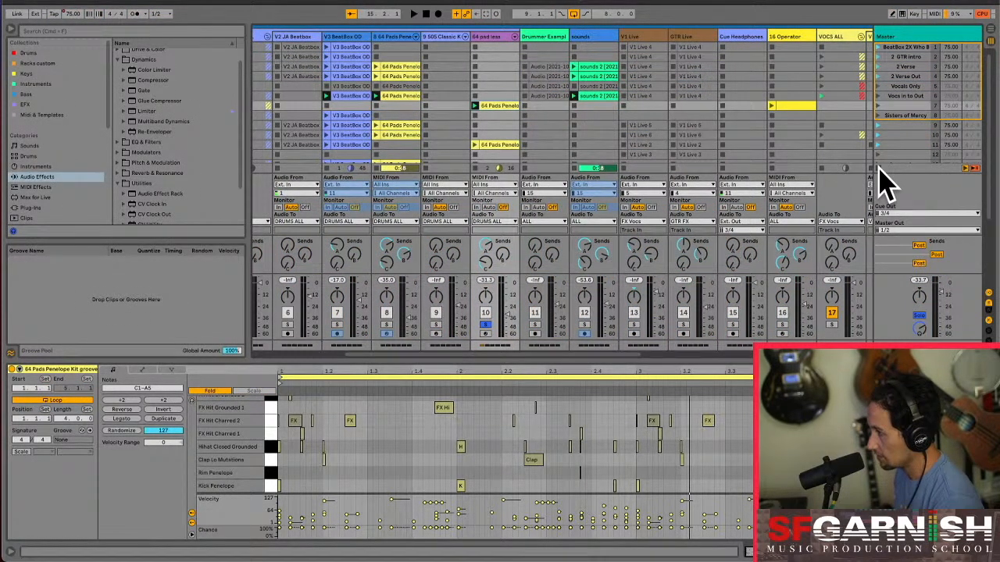
Launch the 2 Verse scene and turn off solo on the 64 pad less track
click(877, 67)
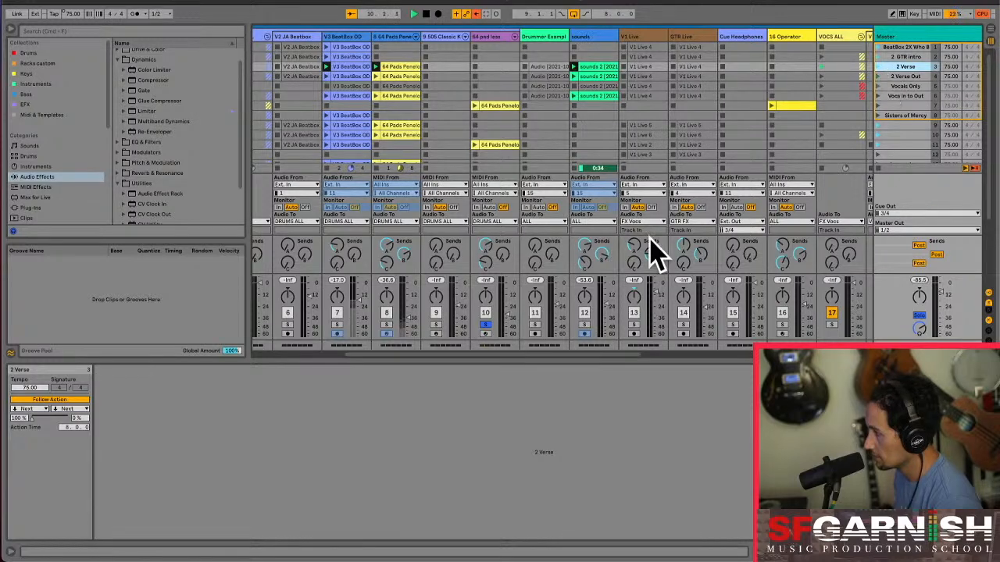
click(485, 324)
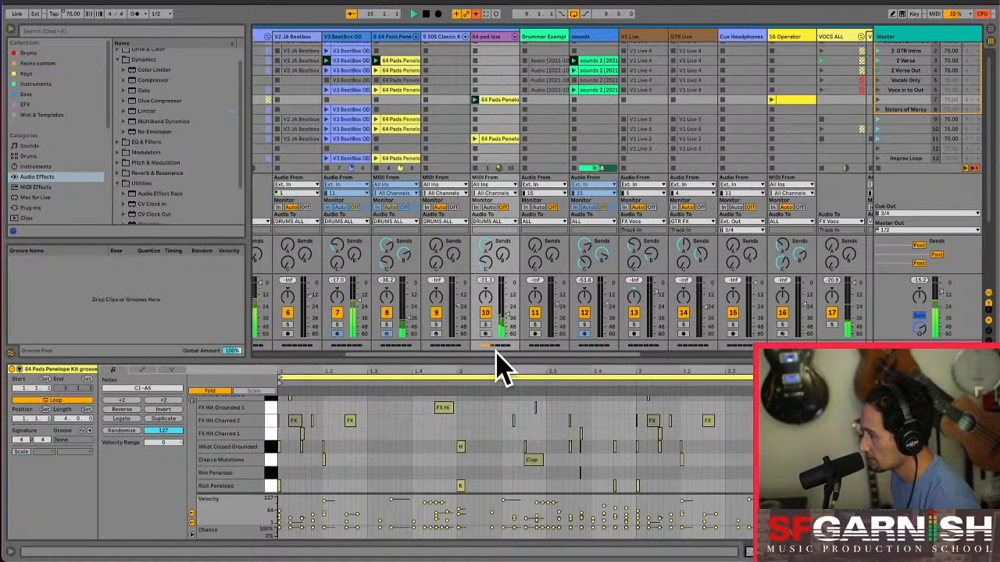
Freeze the 64 pad less track, and place a trial copy of its scene 7 clip in Vocals Only and delete it
right_click(497, 36)
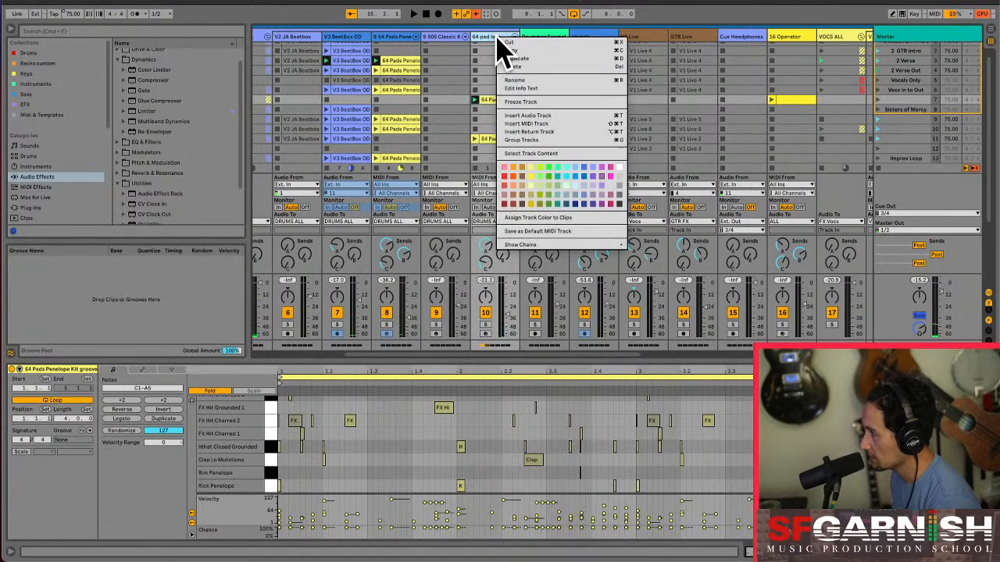
click(544, 118)
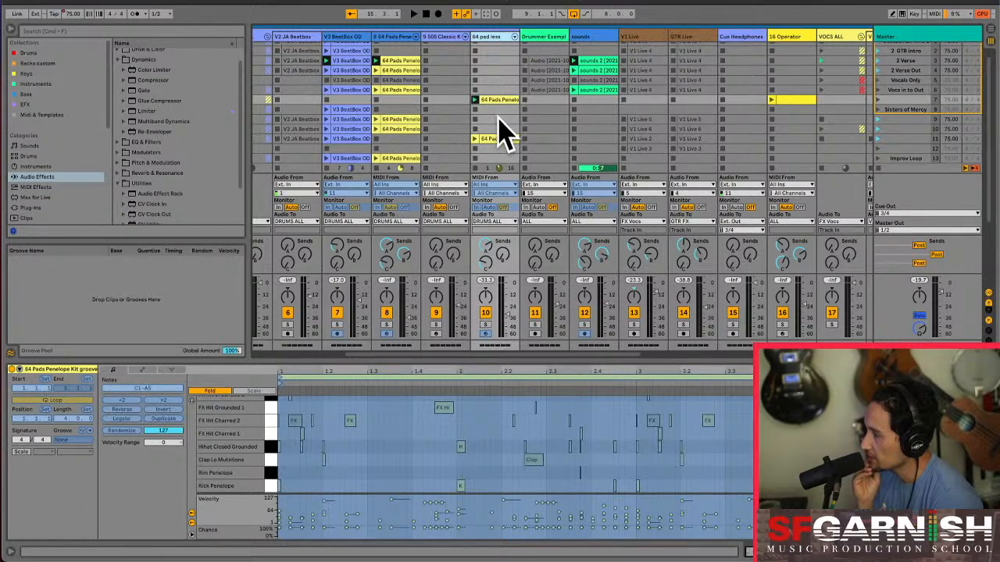
drag(494, 99, 495, 82)
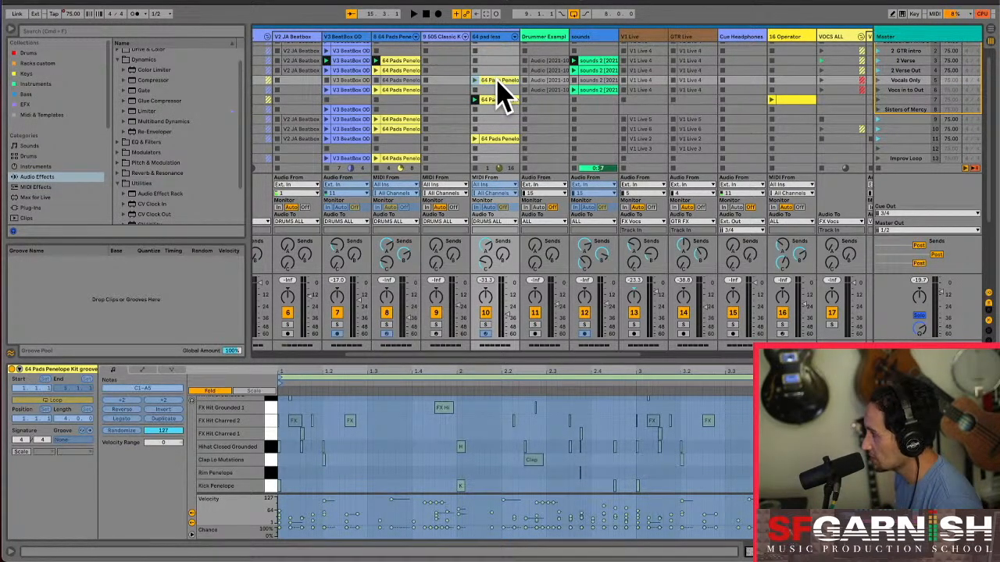
key(Delete)
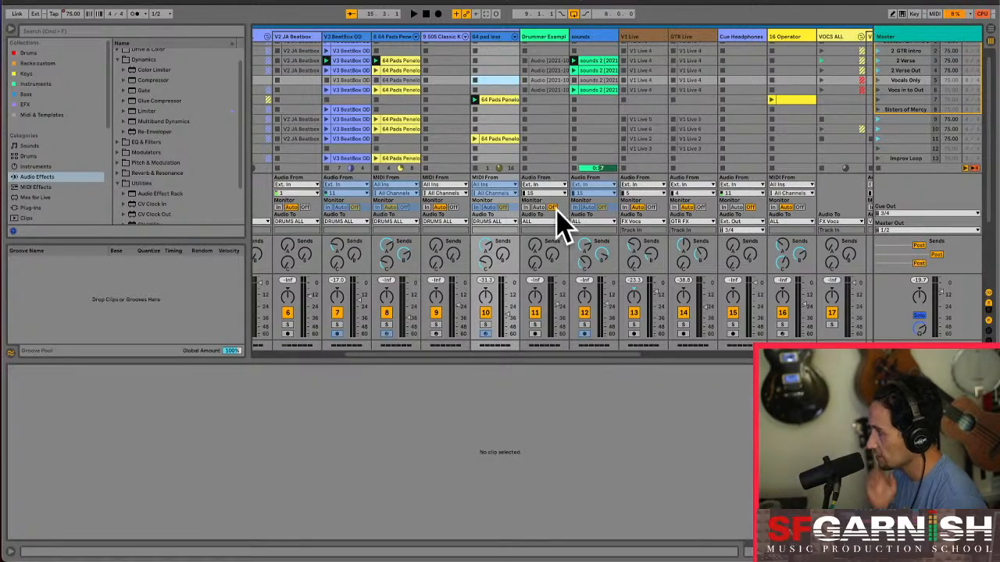
Launch the Vocals Only scene and audition the frozen 64 pad less clip in scene 7
mouse_move(597, 355)
mouse_down()
mouse_move(431, 353)
mouse_move(582, 347)
mouse_up()
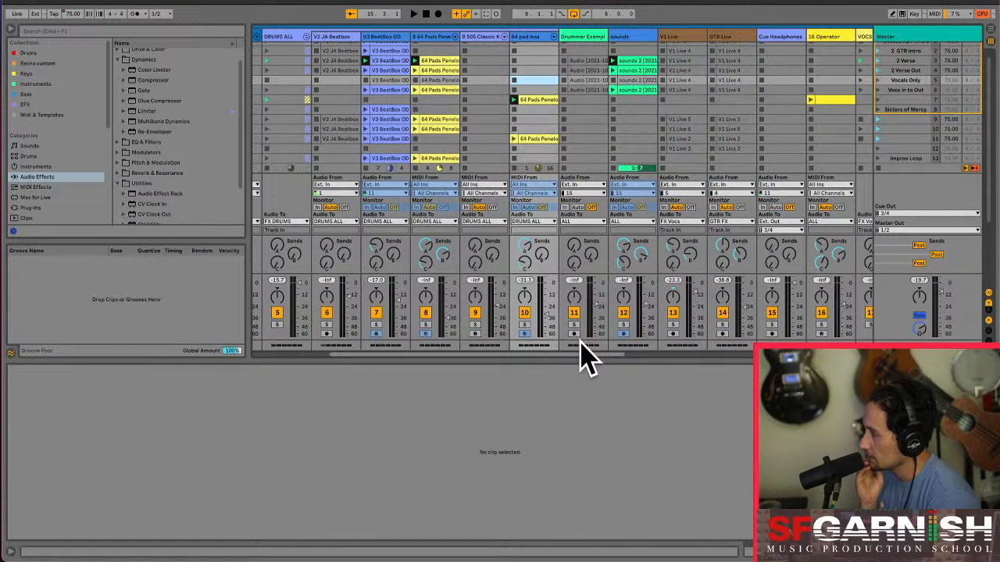
click(878, 81)
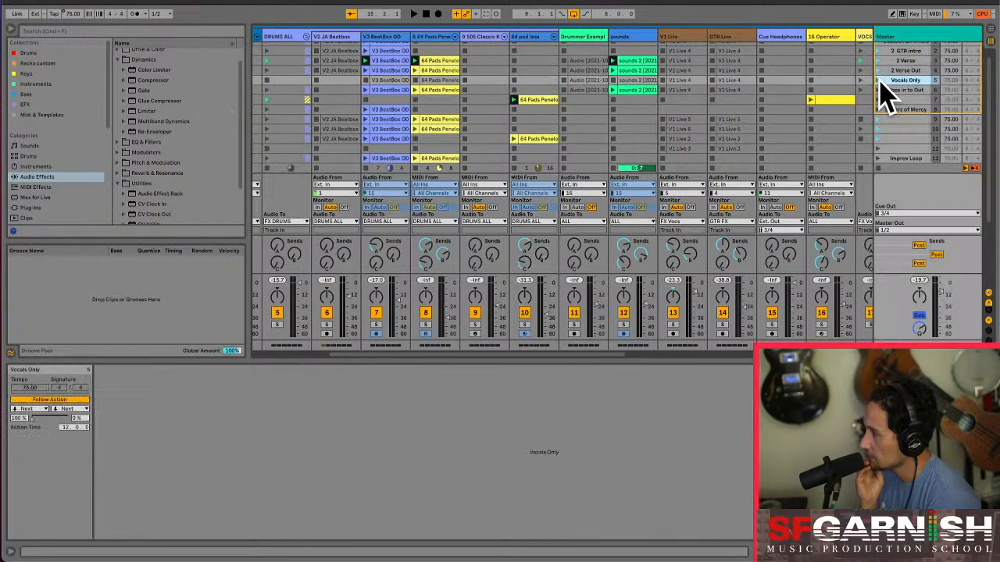
click(543, 101)
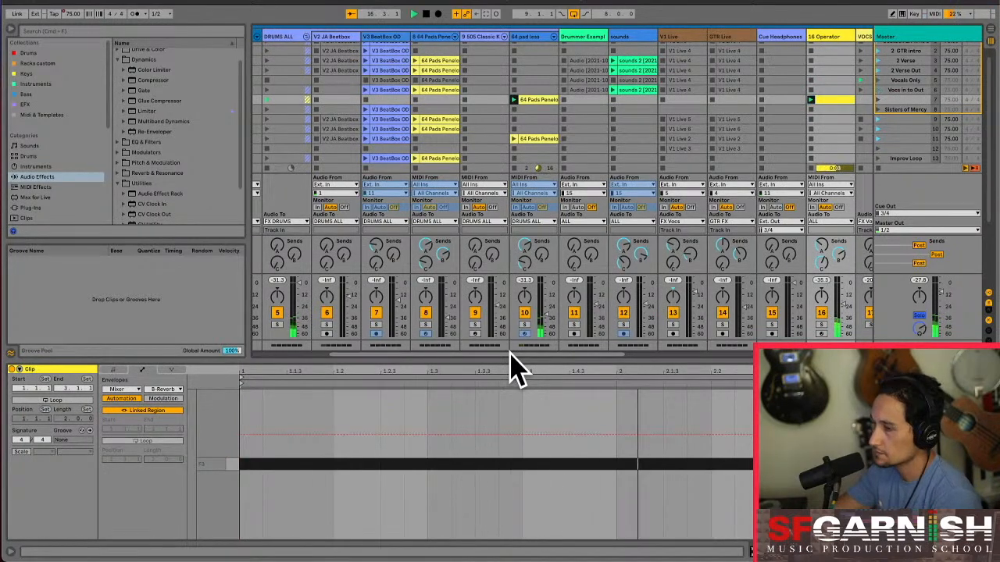
key(space)
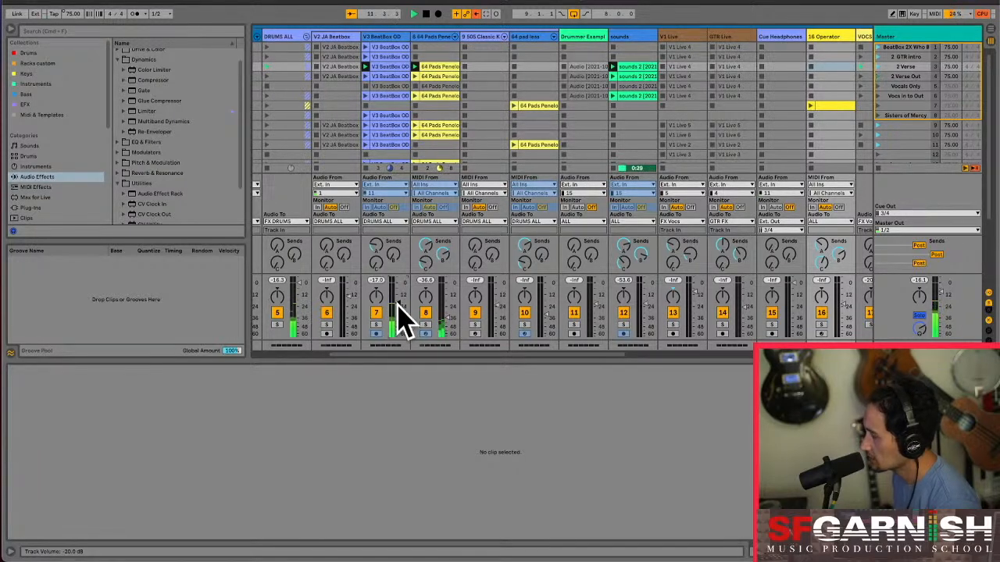
Examine the clip slots and devices of the Formwandler, Multiplex, DRUMS ALL and V2 JA Beatbox tracks
mouse_move(507, 354)
mouse_down()
mouse_move(492, 353)
mouse_move(500, 352)
mouse_up()
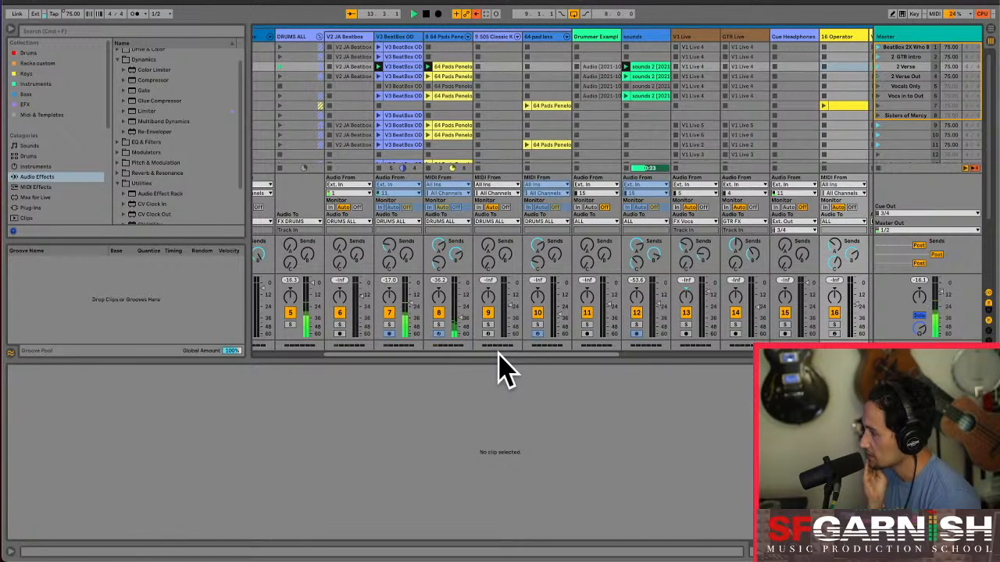
drag(498, 353, 379, 355)
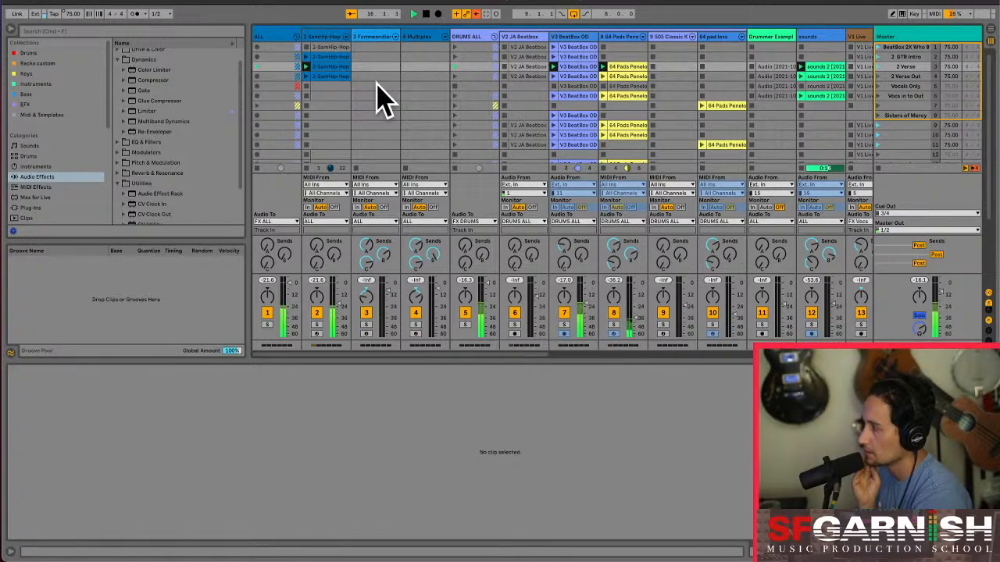
click(378, 41)
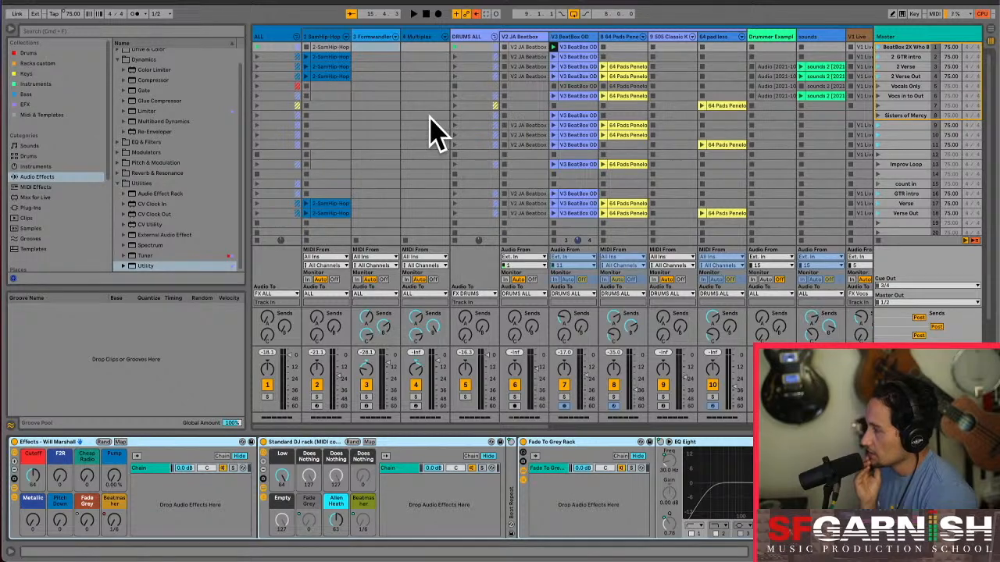
click(376, 116)
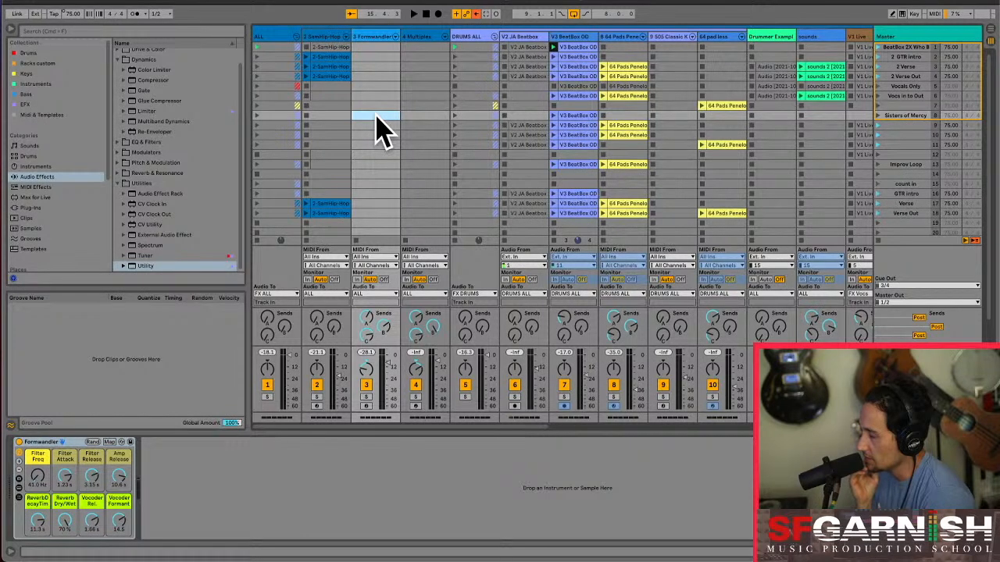
click(425, 116)
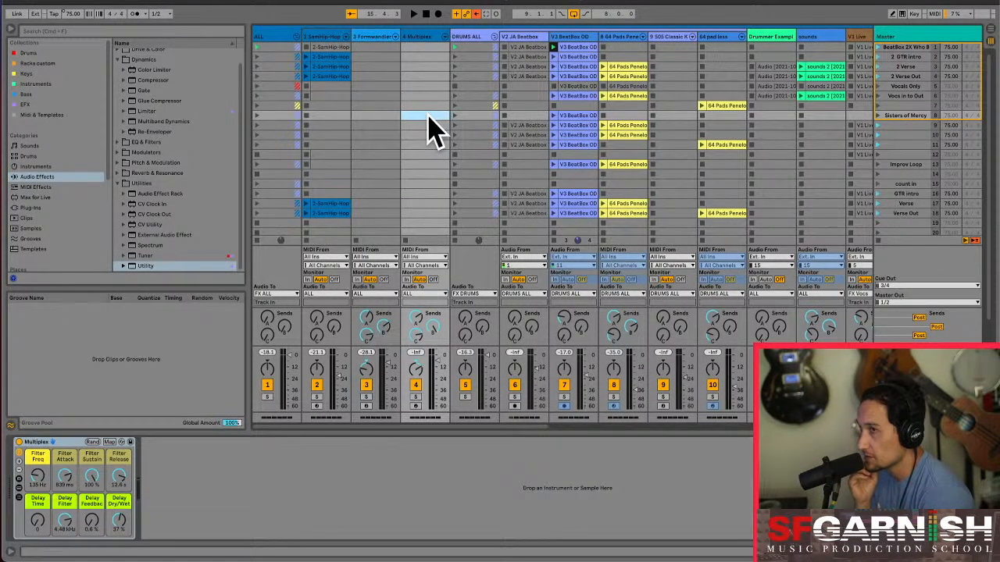
click(476, 117)
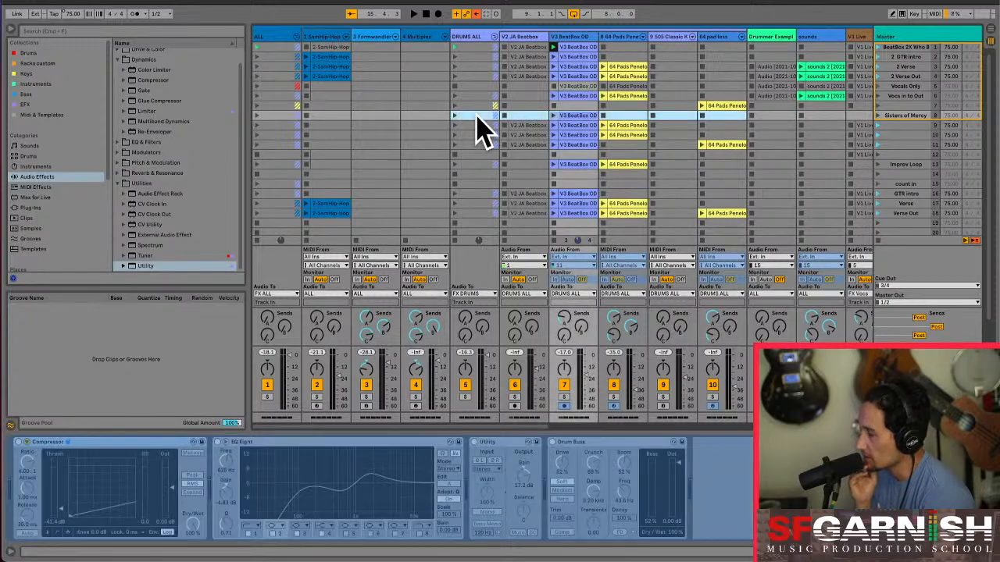
click(522, 116)
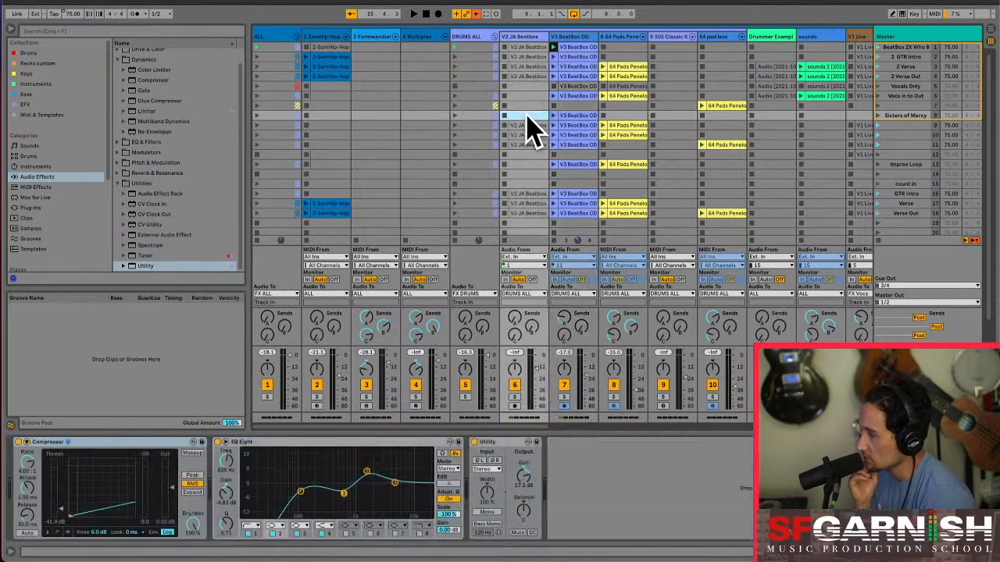
click(526, 97)
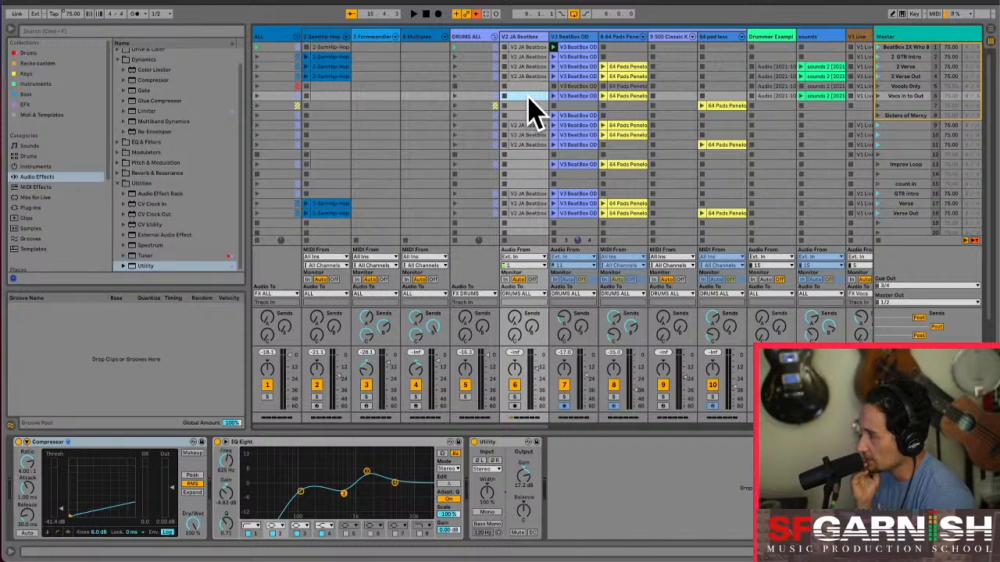
click(428, 96)
click(376, 97)
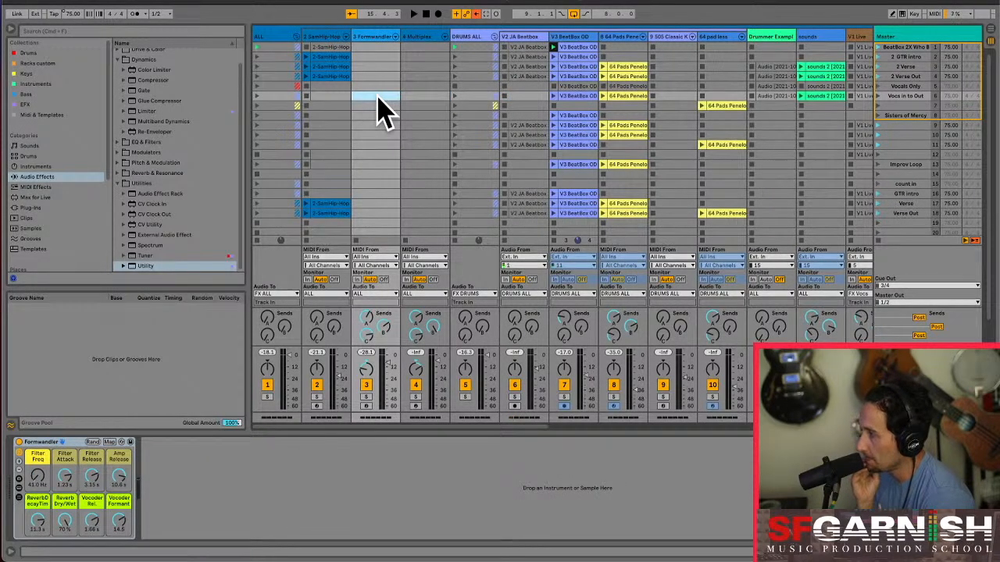
Select the 3 Formwandler and 4 Multiplex tracks together and freeze both
click(425, 37)
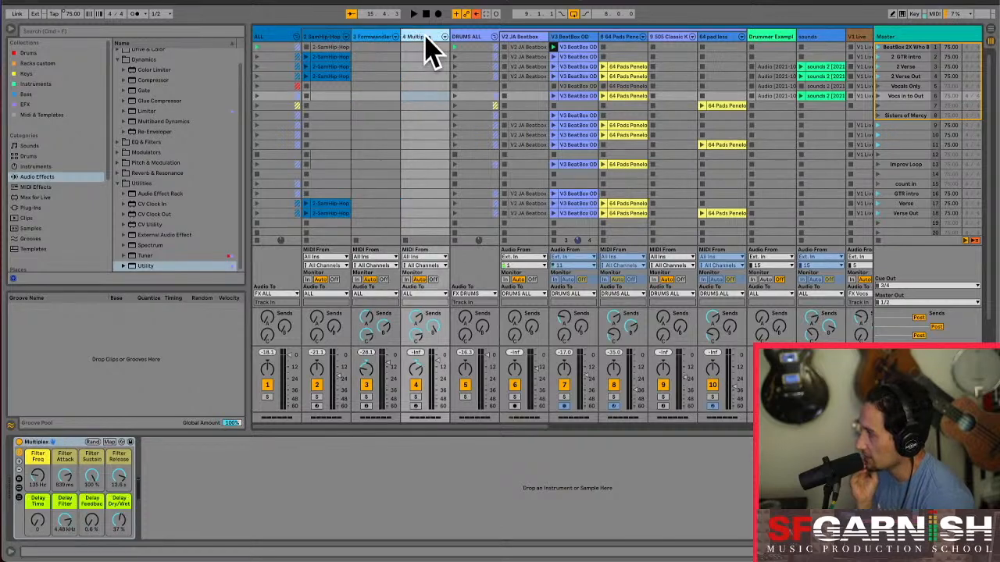
click(376, 36)
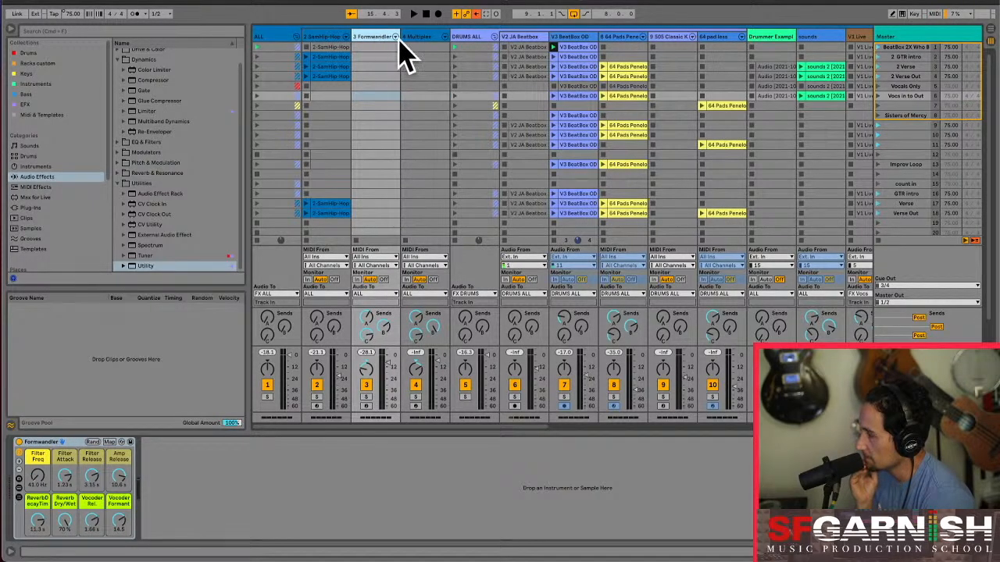
click(427, 37)
click(375, 37)
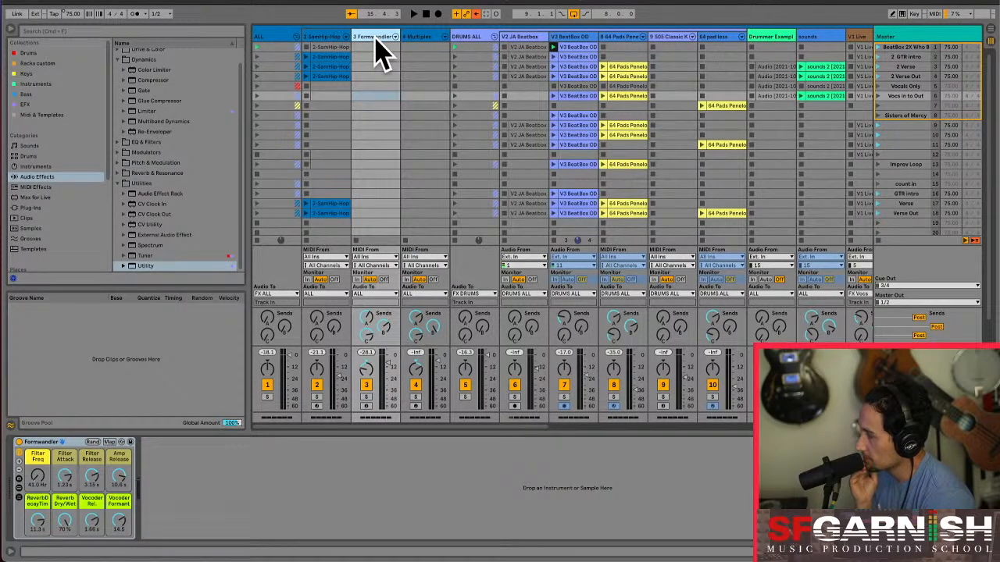
click(424, 38)
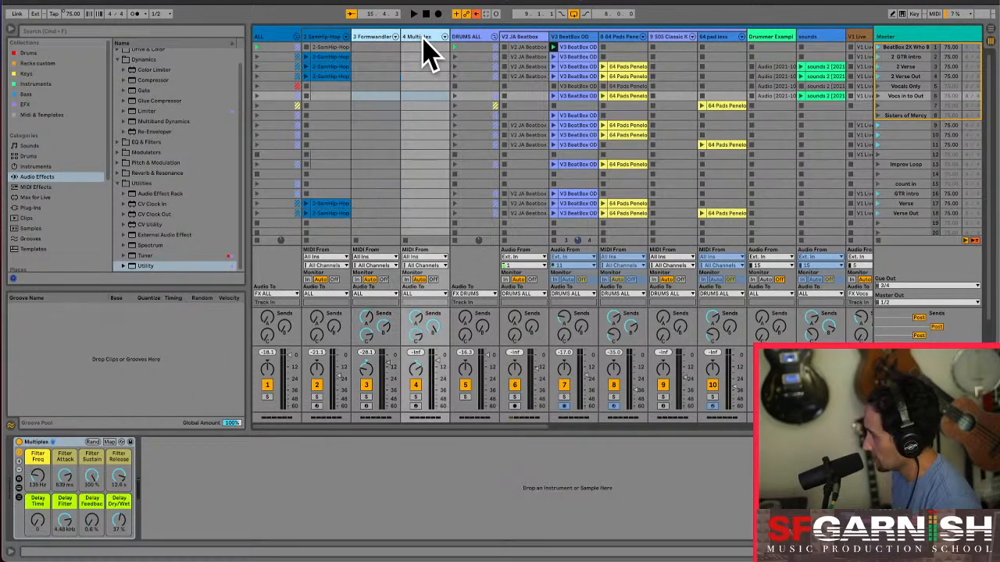
right_click(423, 39)
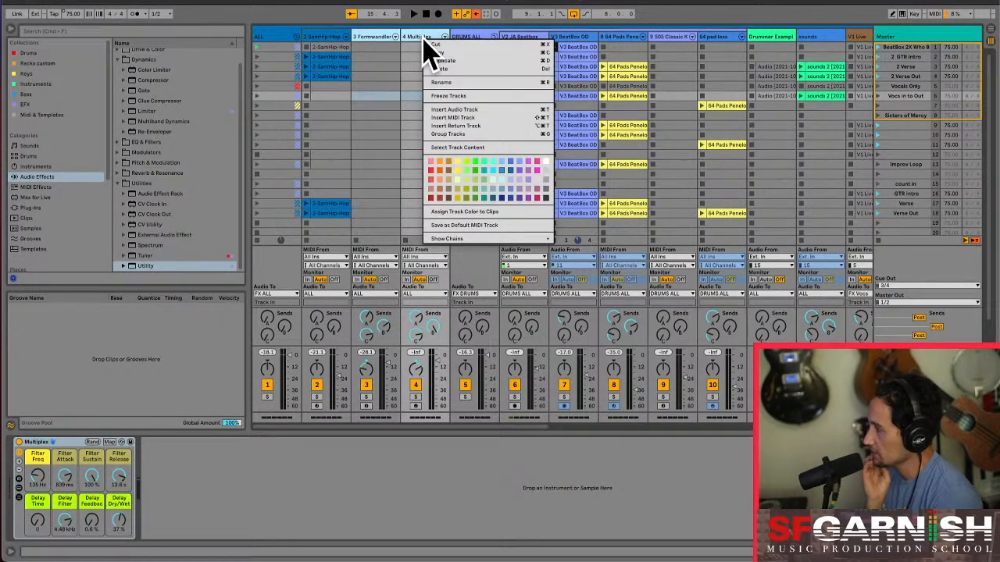
click(457, 95)
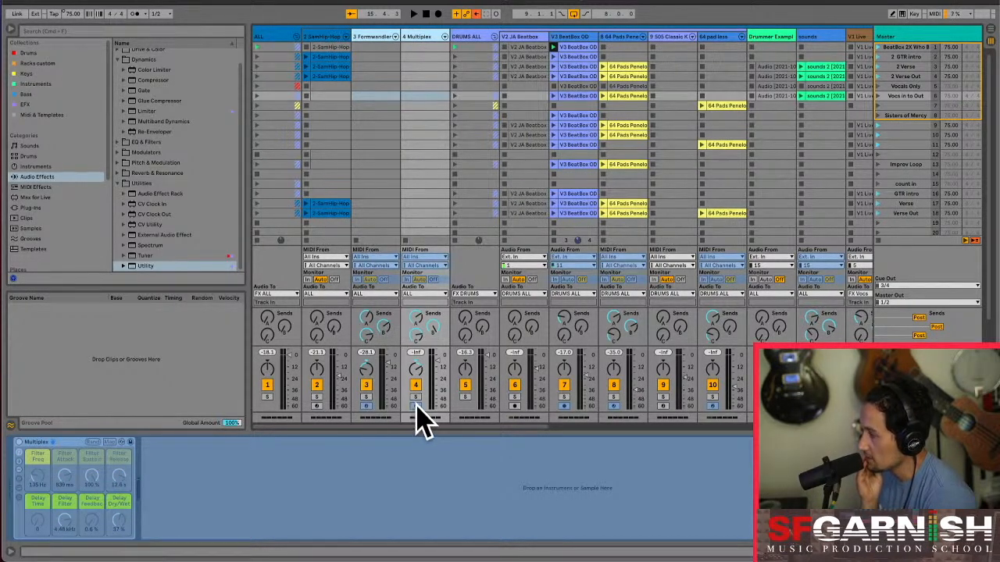
click(376, 38)
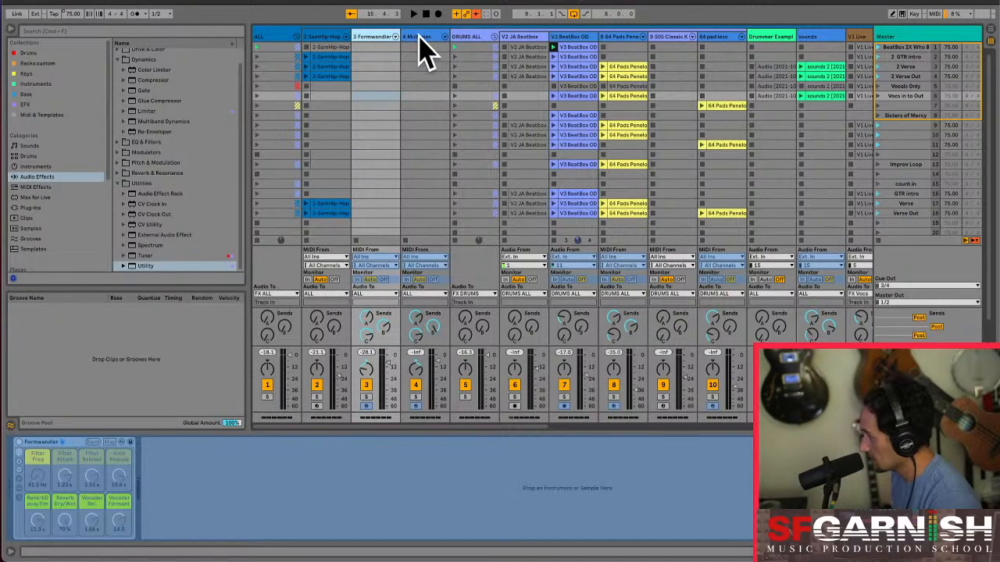
Unfreeze the 3 Formwandler and 4 Multiplex tracks together
shift+click(424, 36)
right_click(423, 37)
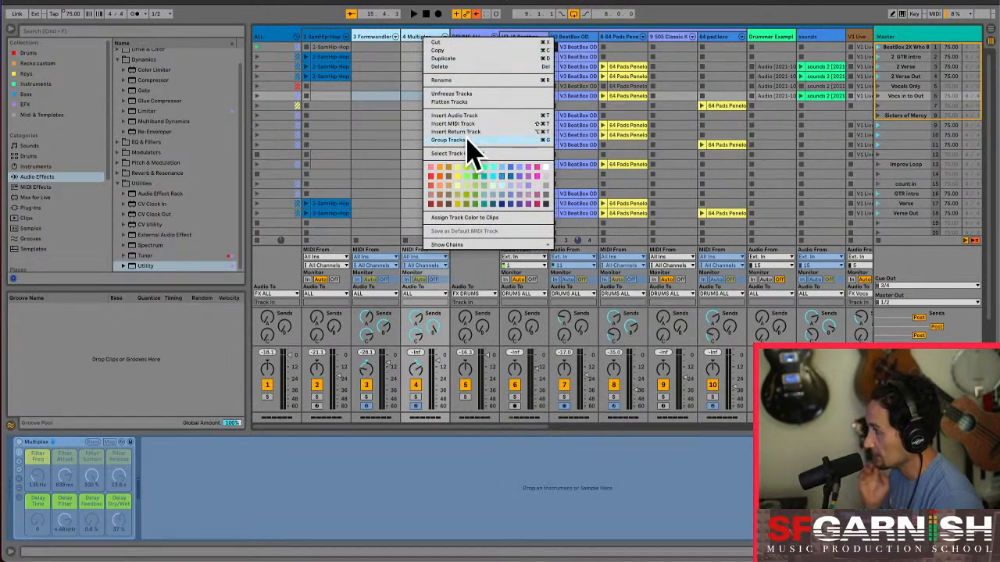
click(463, 95)
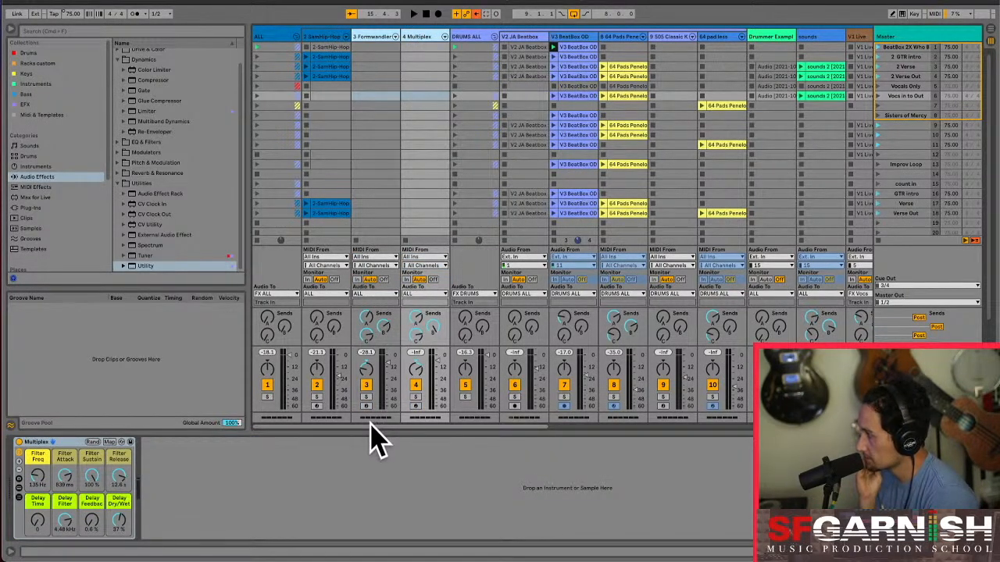
Narrow the V1 MM Lead track's column to its minimum width
drag(371, 426, 743, 420)
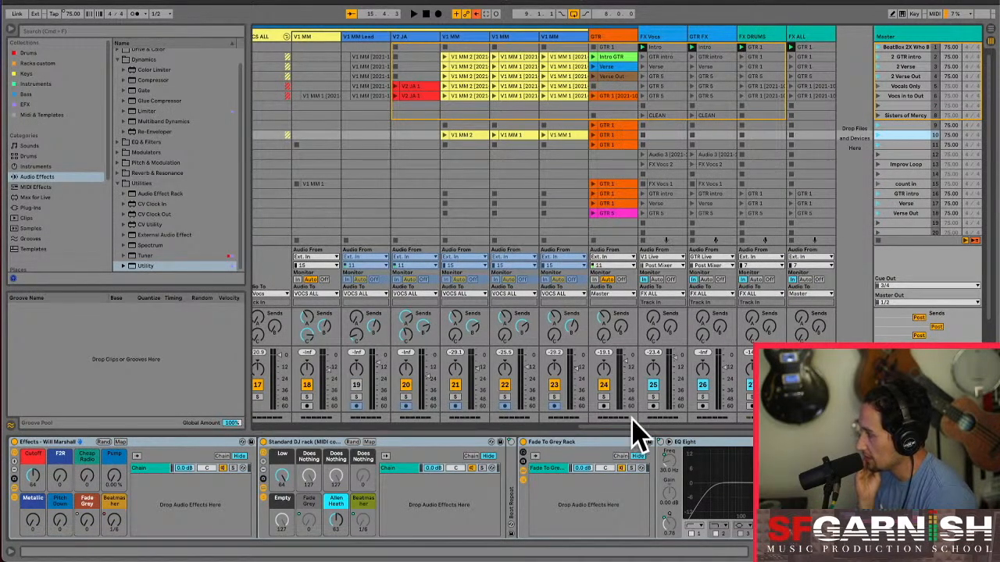
drag(634, 429, 508, 437)
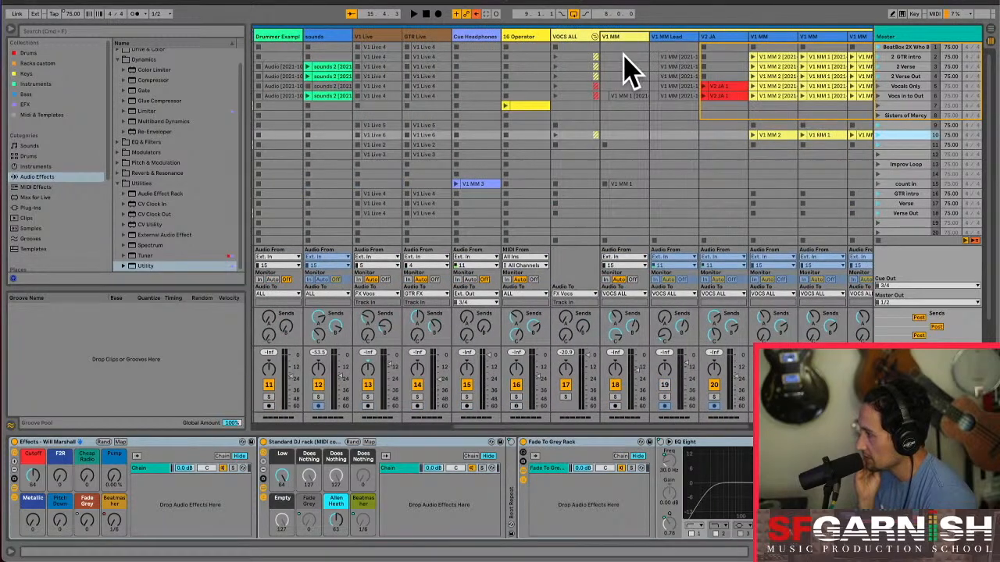
click(666, 37)
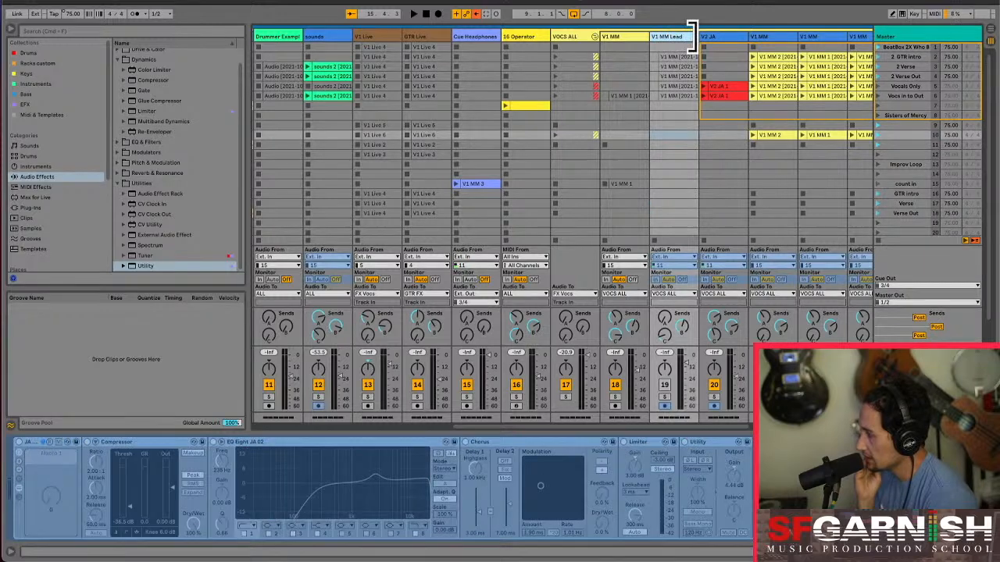
drag(691, 31, 654, 47)
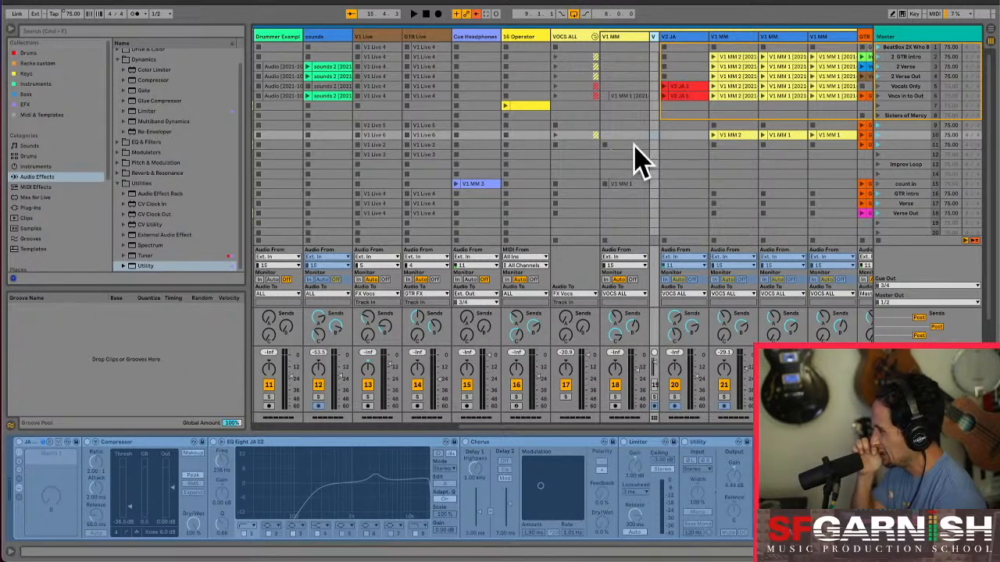
Reactivate the V1 MM clips, then solo the track and audition its scene 6 clip
drag(624, 67, 624, 195)
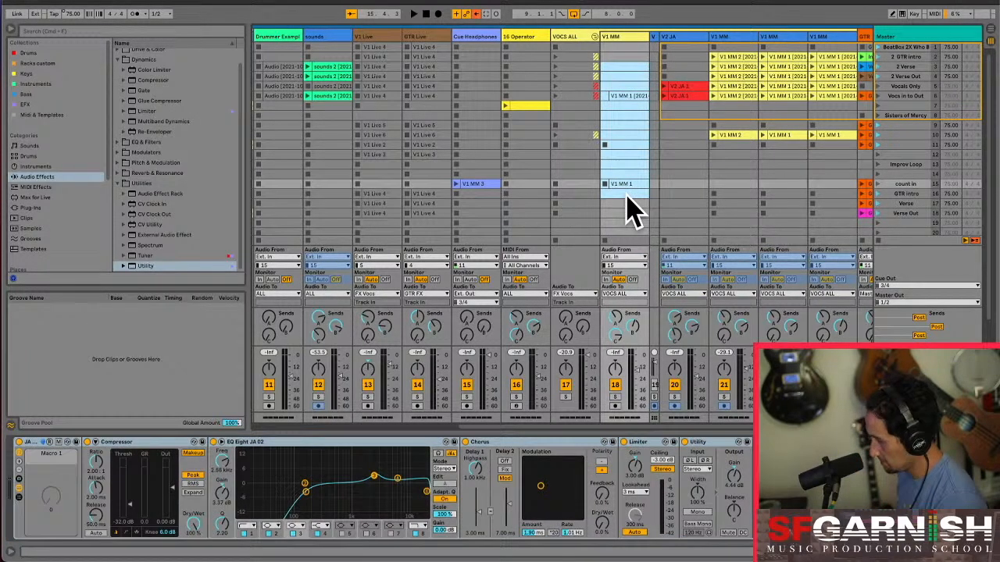
key(0)
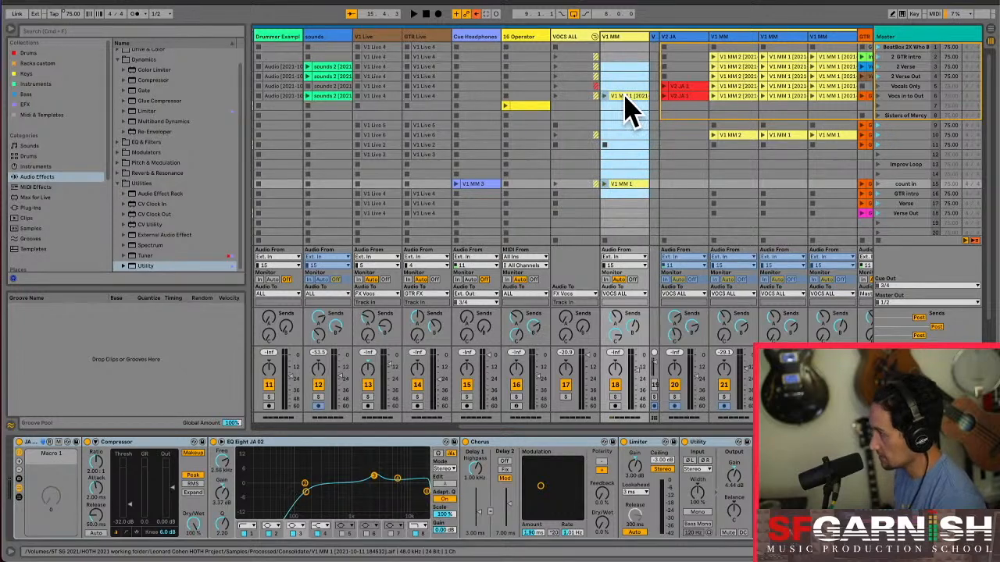
click(615, 397)
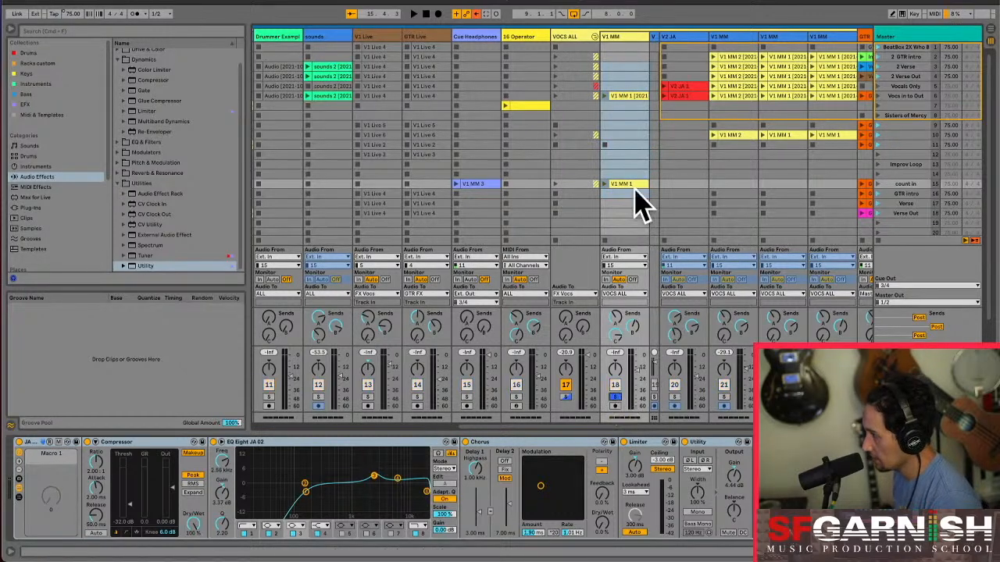
click(604, 95)
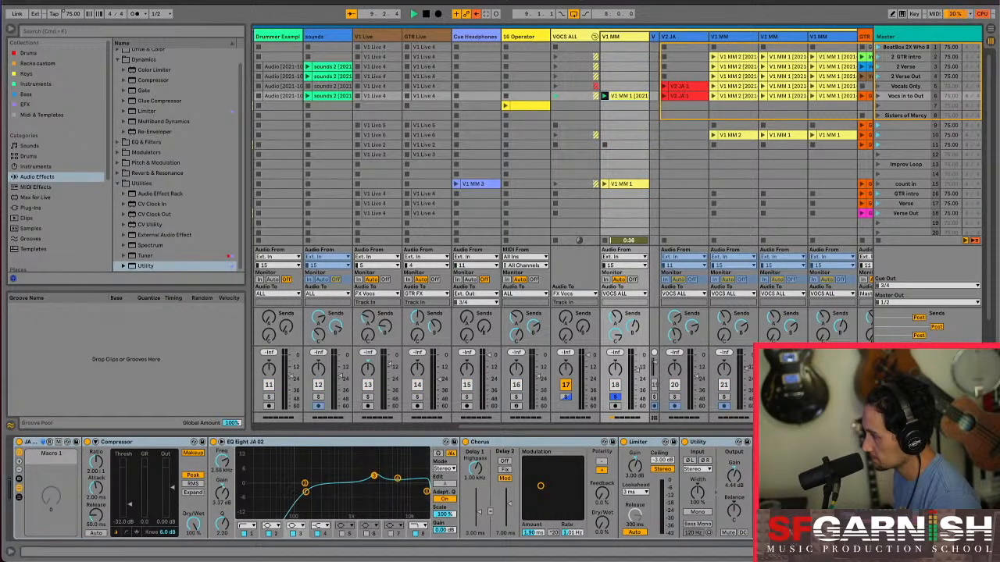
click(883, 551)
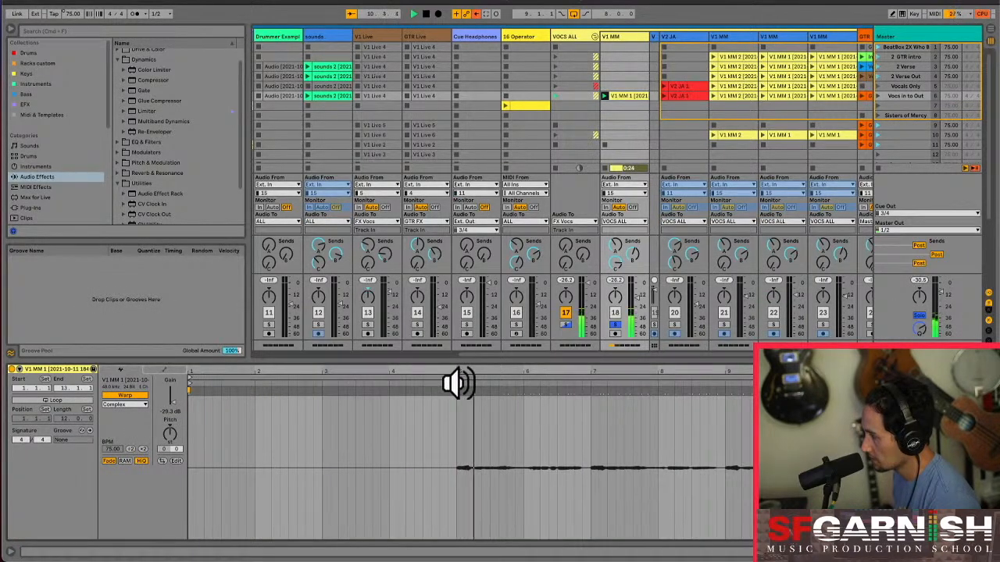
scroll(622, 82, down, 4)
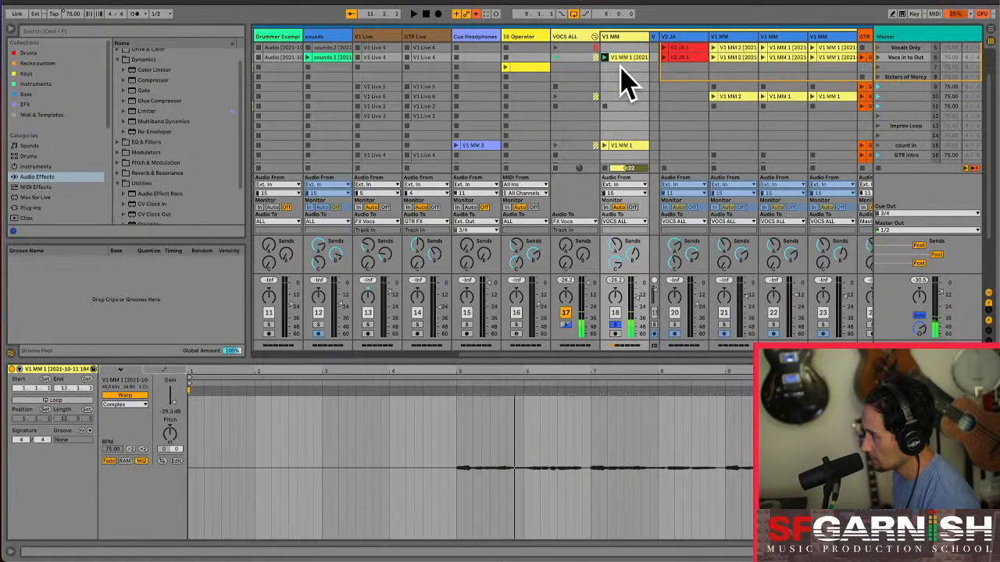
Deactivate the V1 MM track's clips from scene 3 through scene 19
scroll(622, 72, up, 4)
click(622, 64)
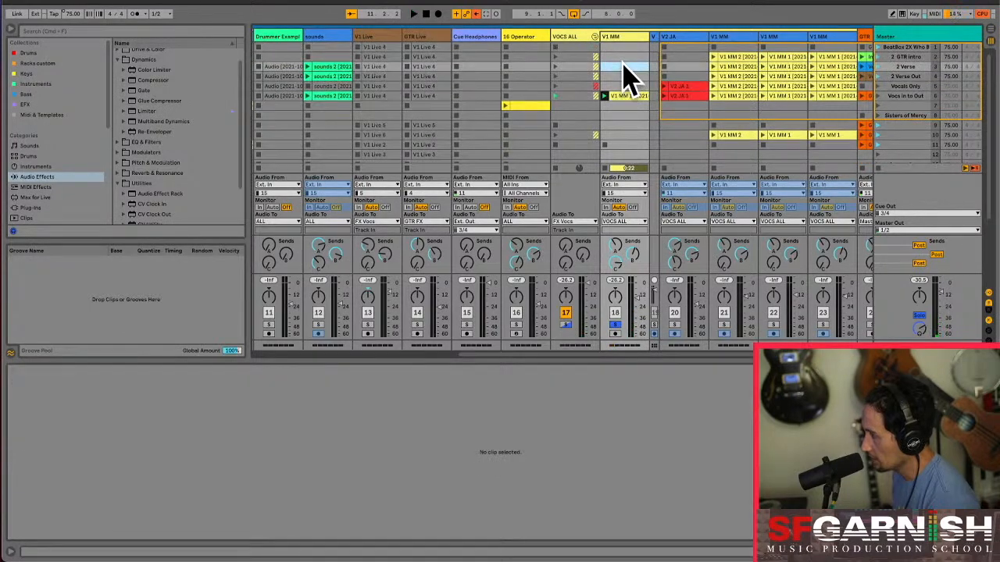
scroll(622, 62, down, 10)
shift+click(624, 107)
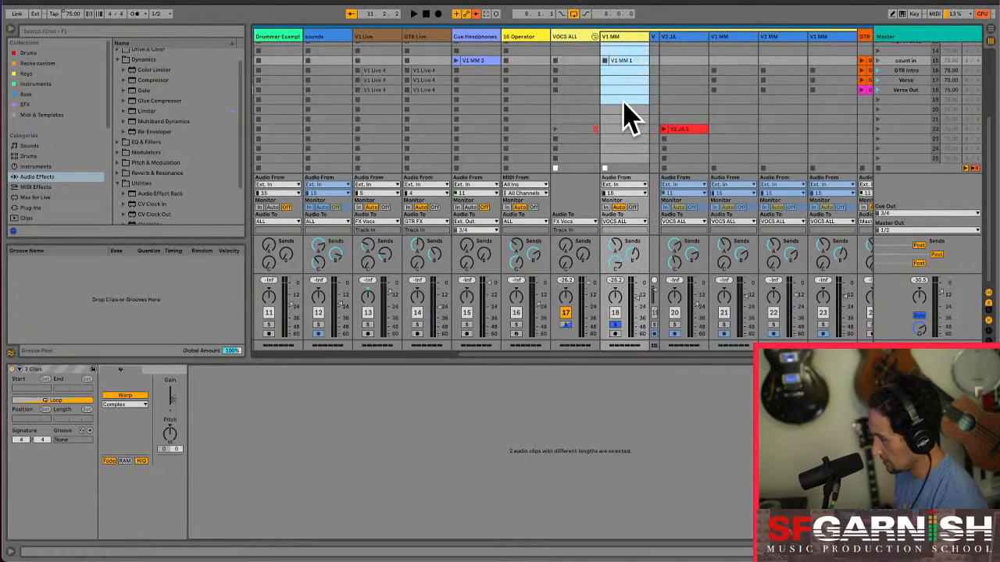
scroll(623, 106, up, 5)
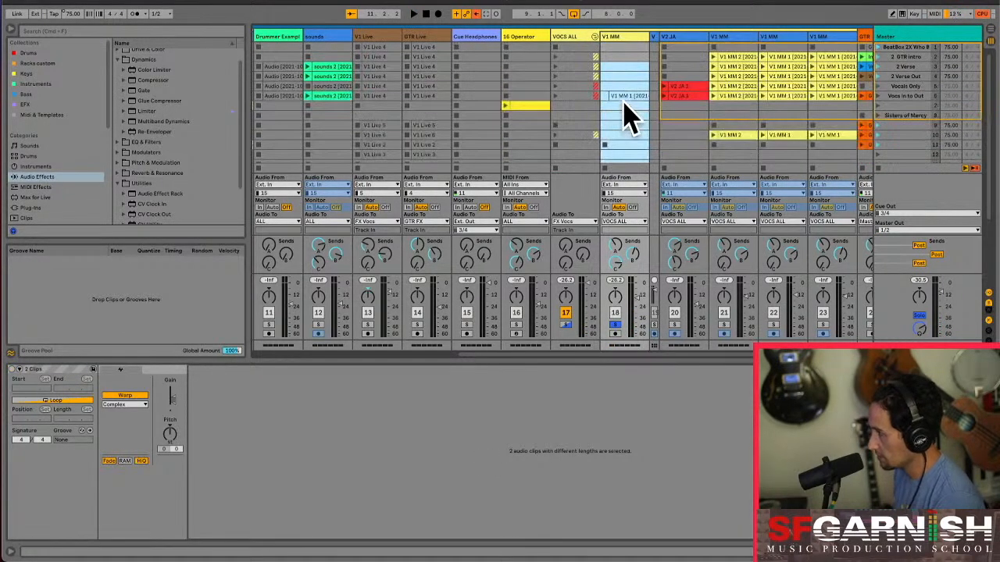
Freeze the V1 MM track beside VOCS ALL and narrow its column to minimum width
right_click(634, 37)
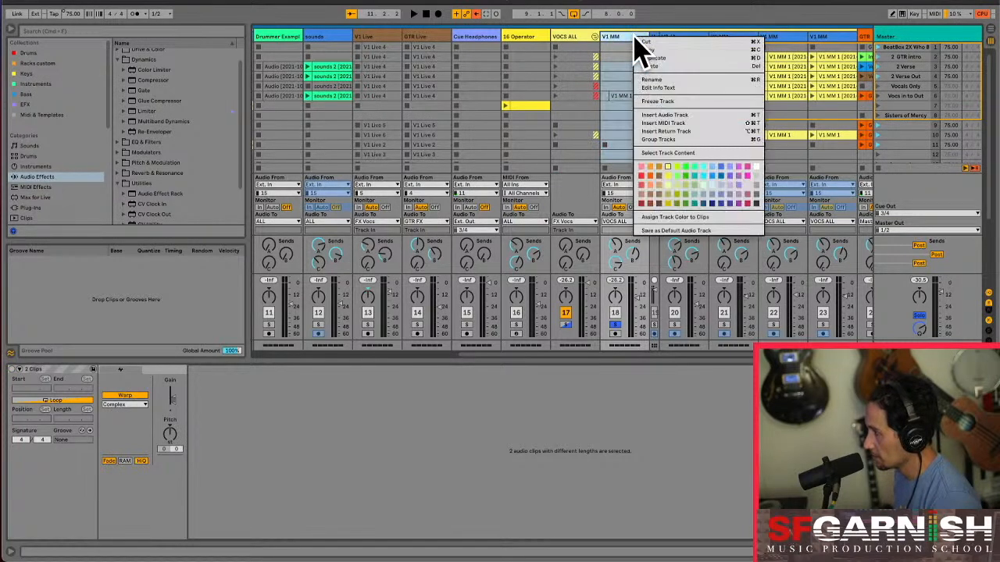
click(660, 103)
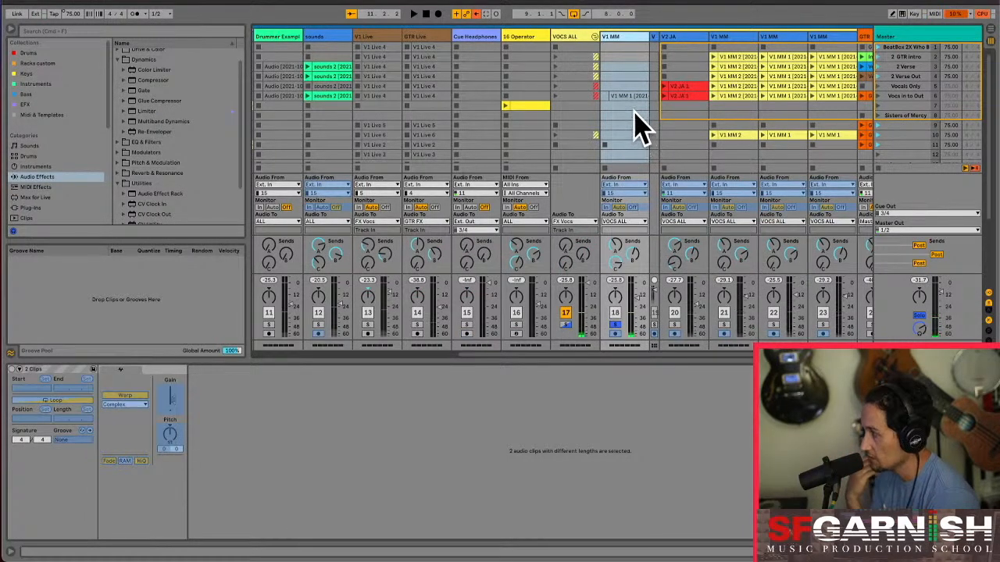
drag(649, 36, 608, 37)
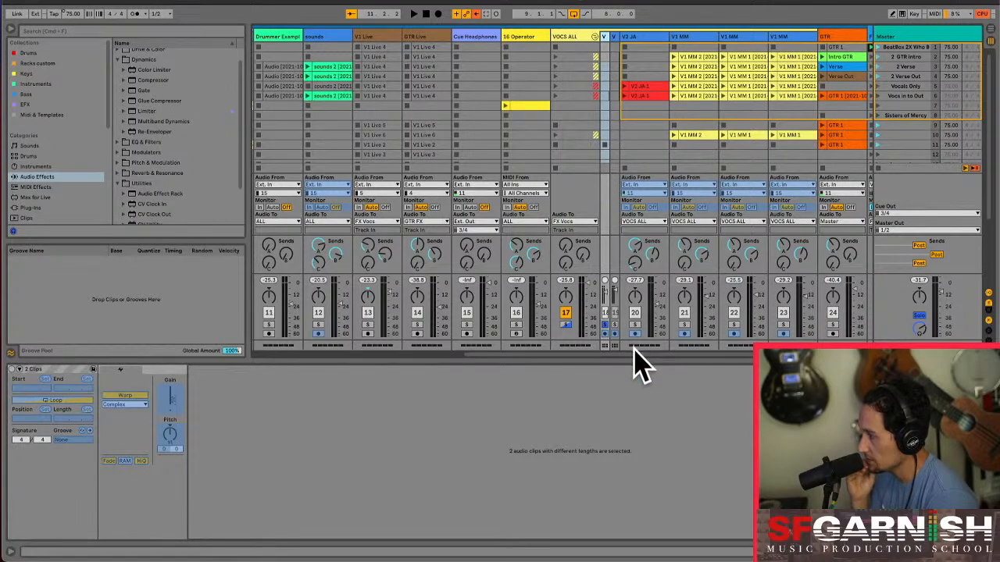
Freeze the Cue Headphones track and narrow its column to minimum width
drag(634, 353, 578, 362)
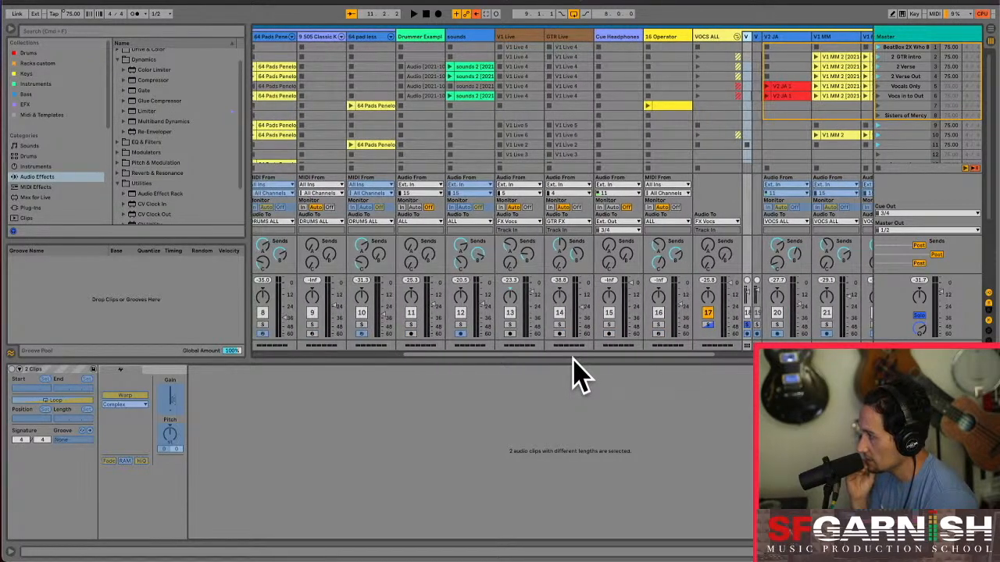
scroll(620, 118, down, 5)
scroll(621, 117, up, 5)
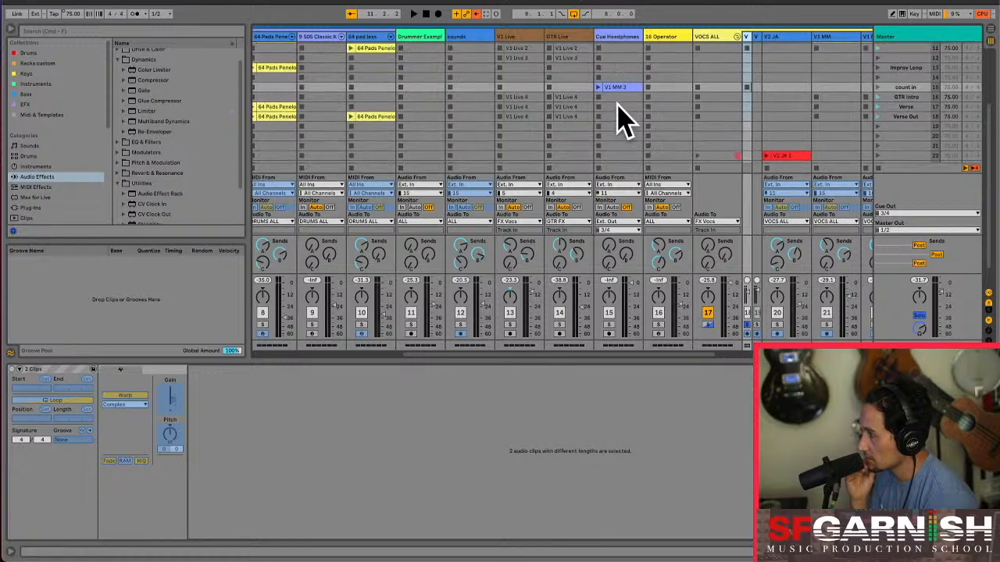
click(615, 37)
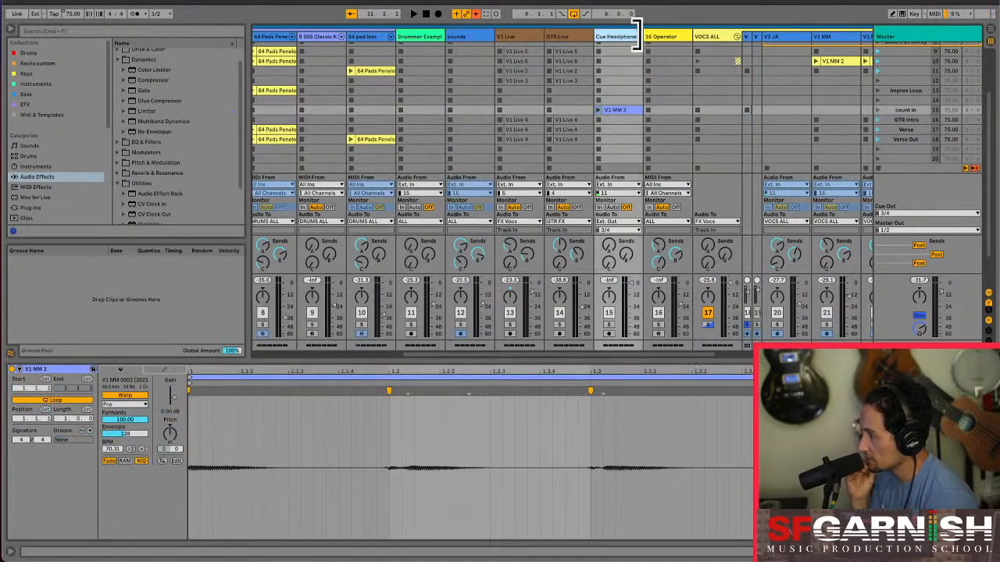
right_click(614, 37)
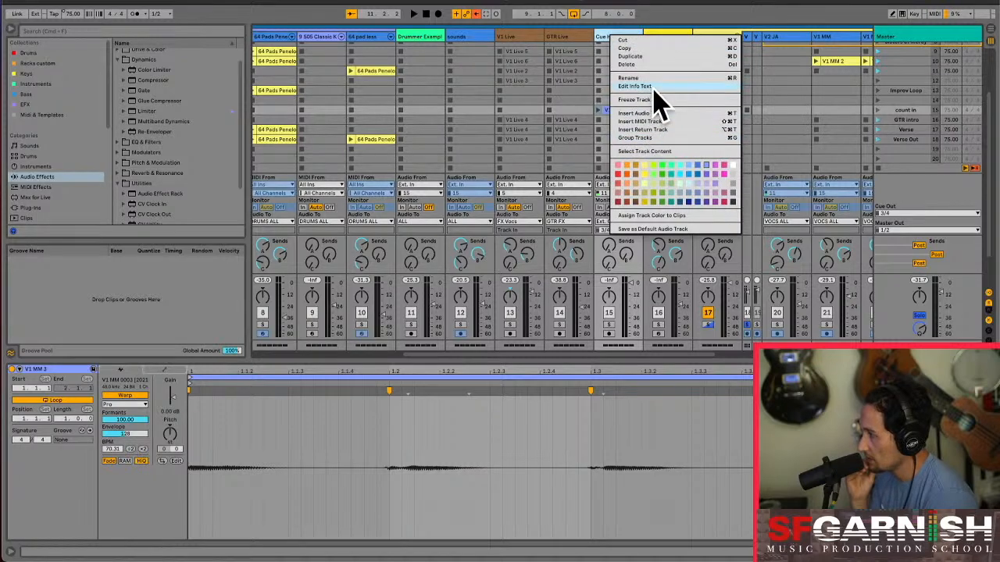
click(660, 100)
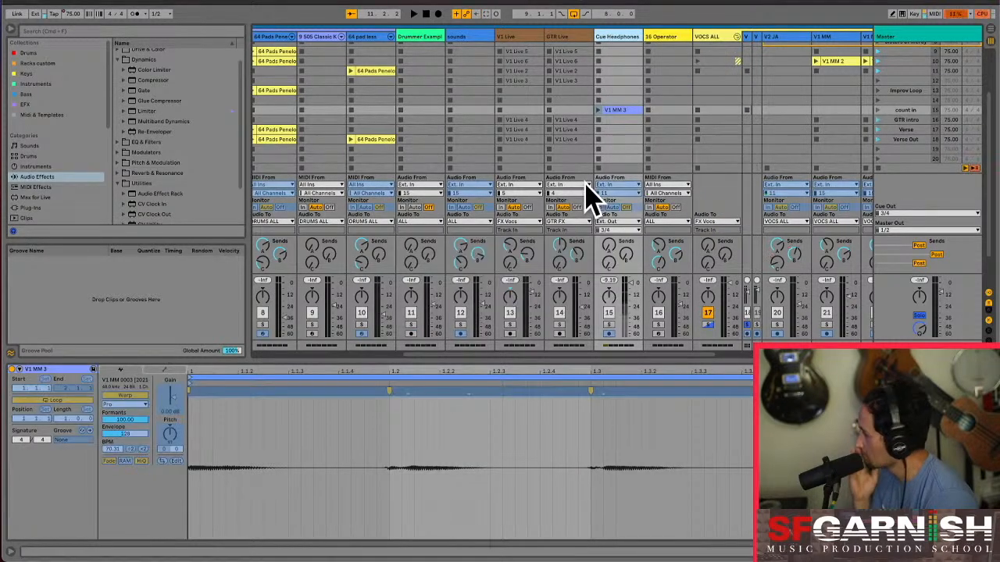
drag(640, 36, 595, 40)
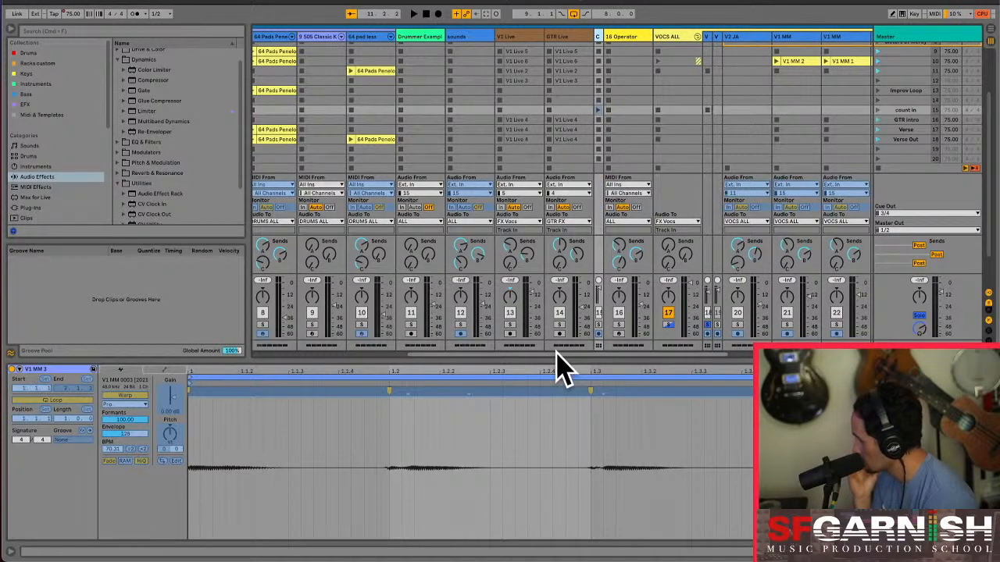
Freeze the Drummer Exampl track next to the sounds track
drag(556, 354, 492, 354)
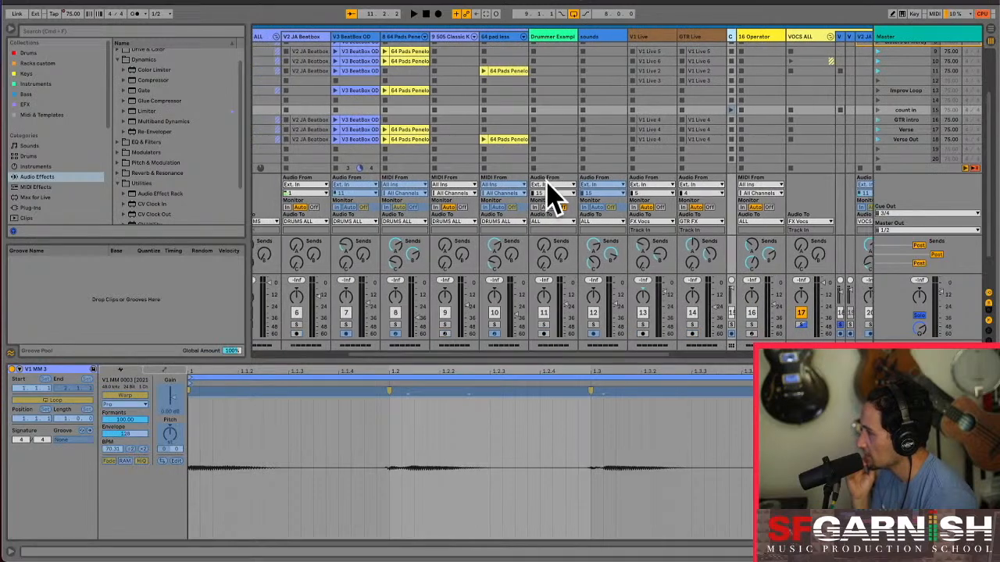
click(648, 347)
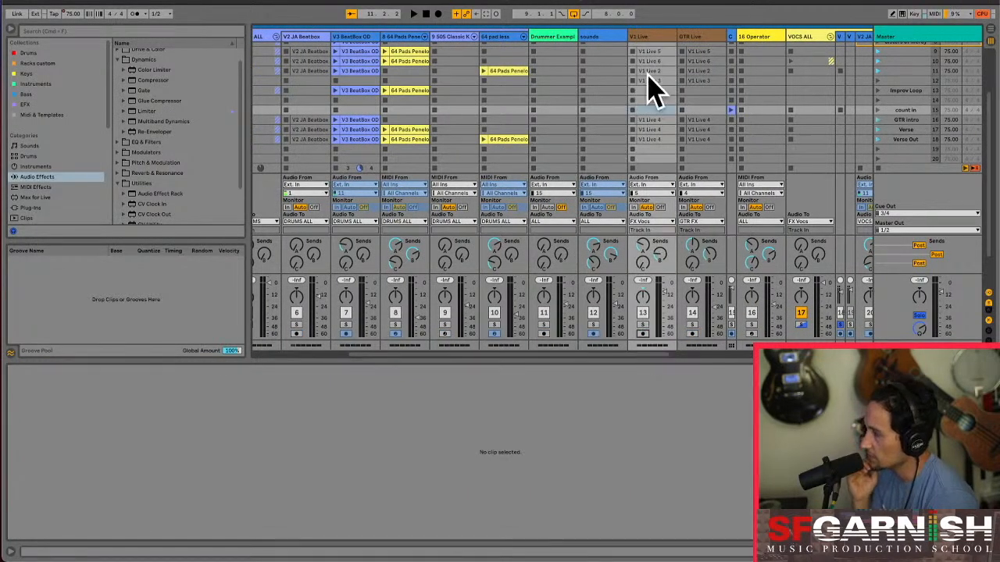
scroll(598, 117, up, 5)
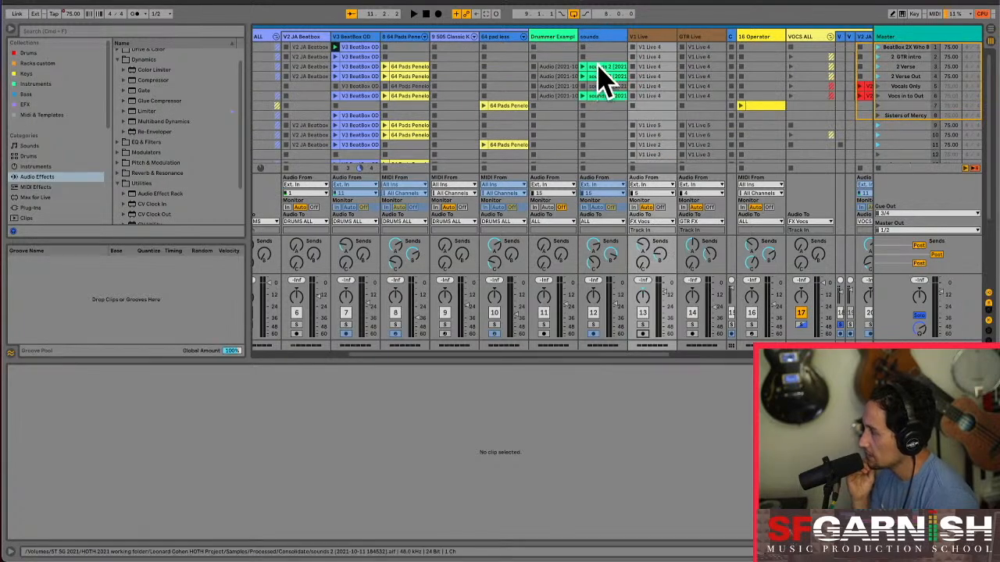
click(557, 37)
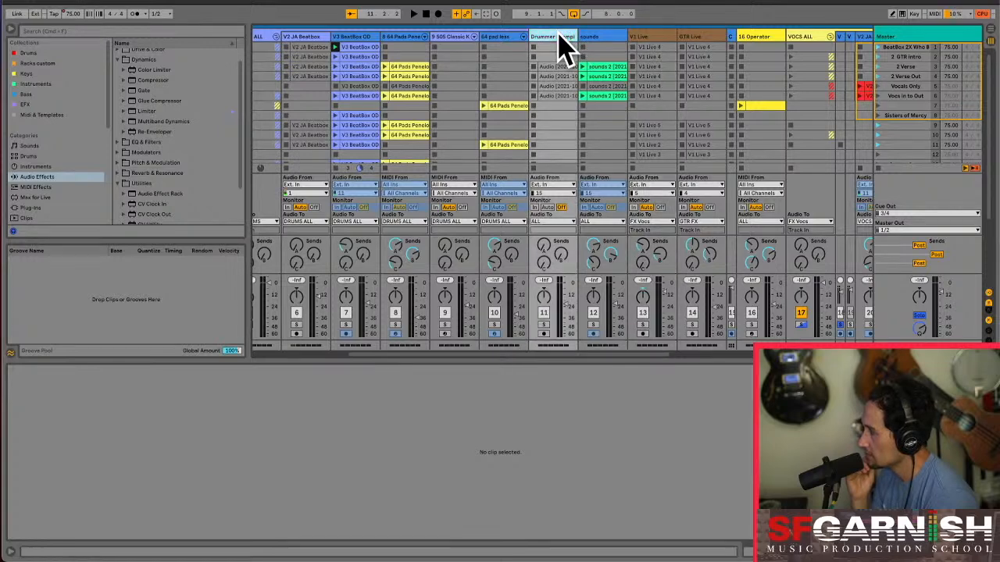
right_click(559, 36)
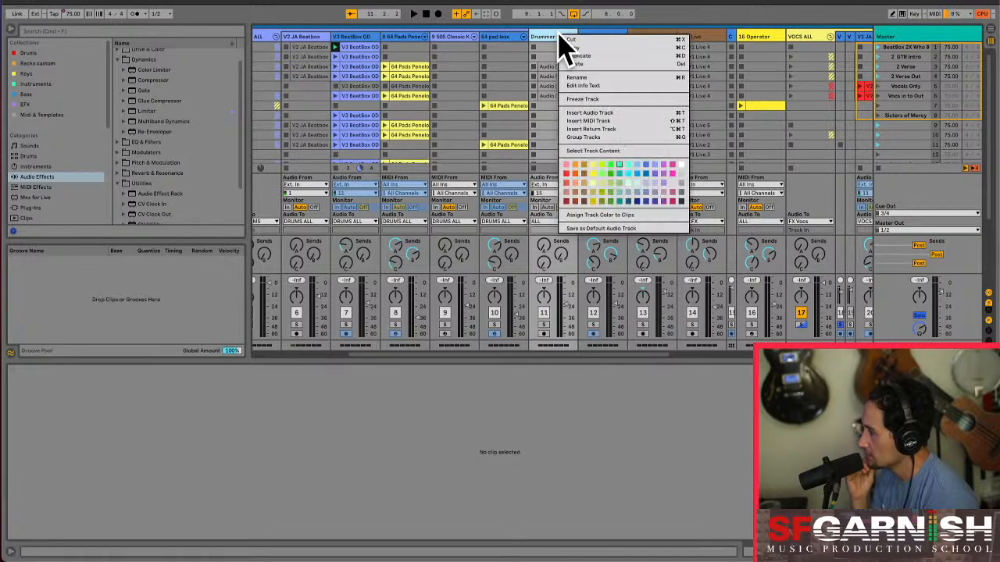
click(593, 100)
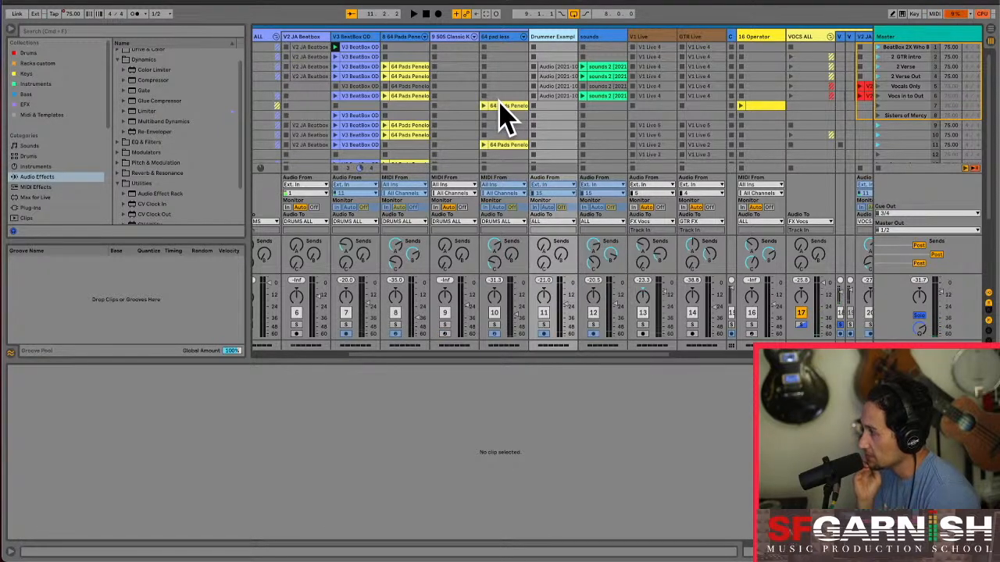
Inspect the Track Volume envelope of the V1 Live clip in scene 3 and select the matching GTR Live clip
click(645, 69)
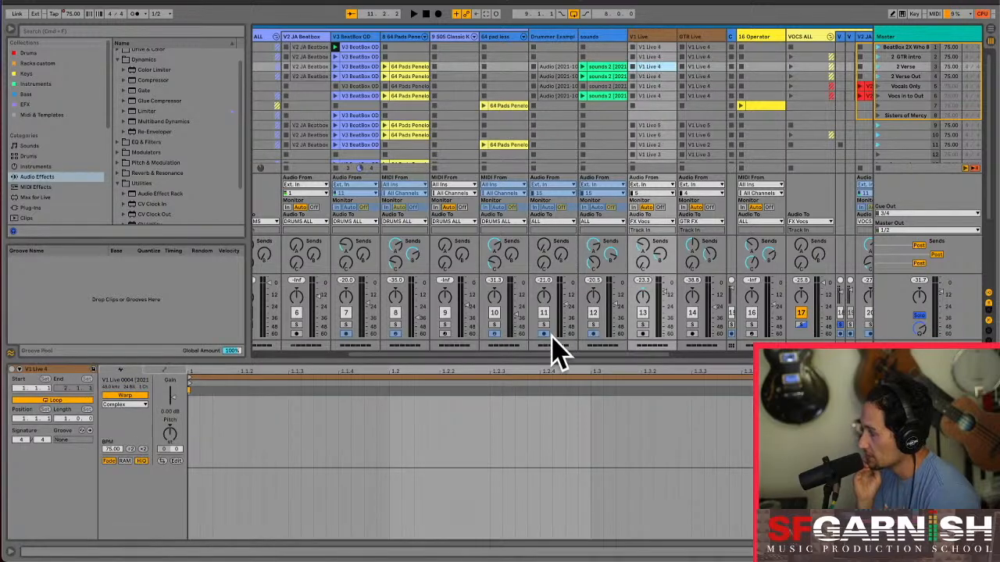
click(165, 388)
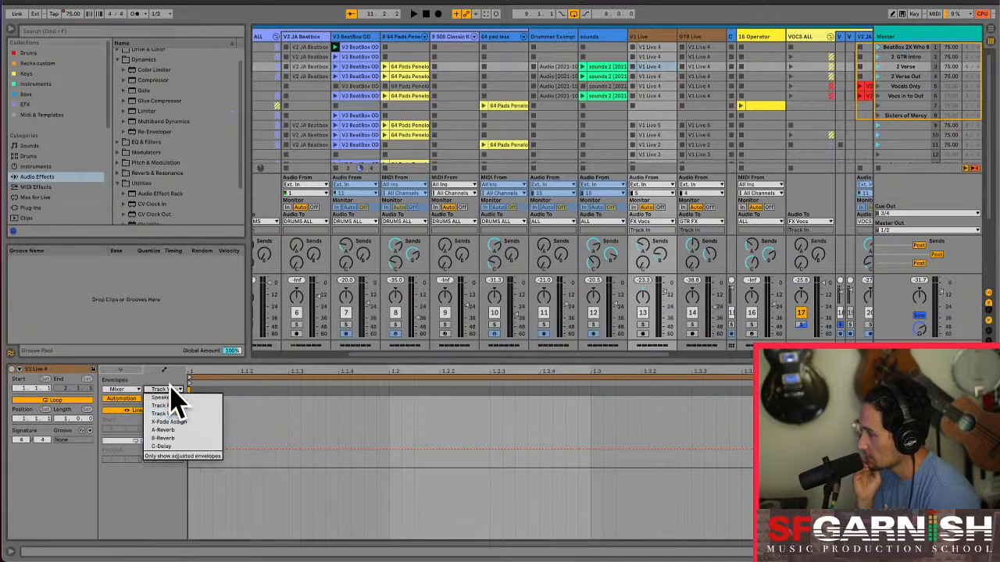
click(167, 395)
click(706, 66)
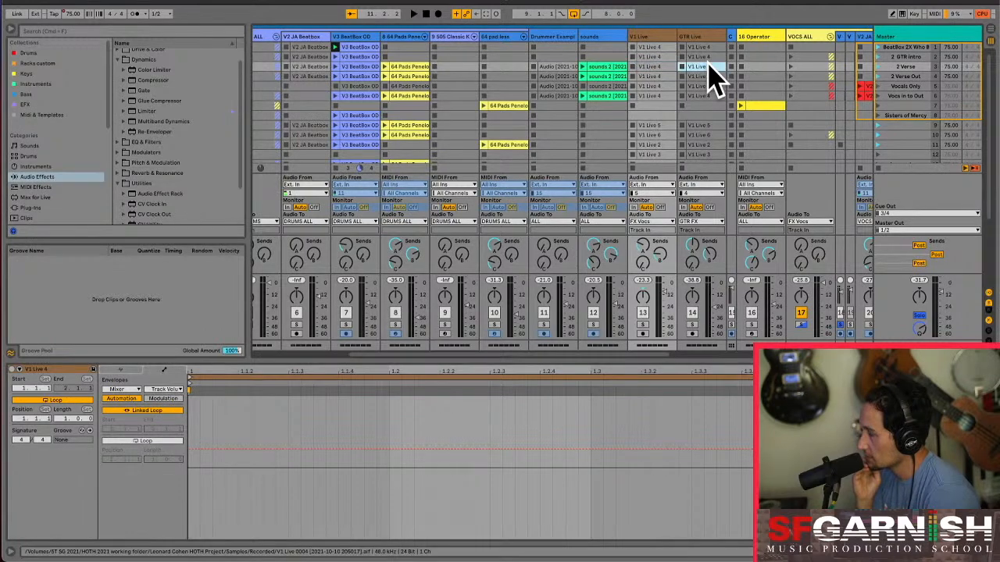
Check the effects rack envelopes of the FX Vocs Intro clip for existing automation
drag(532, 353, 756, 354)
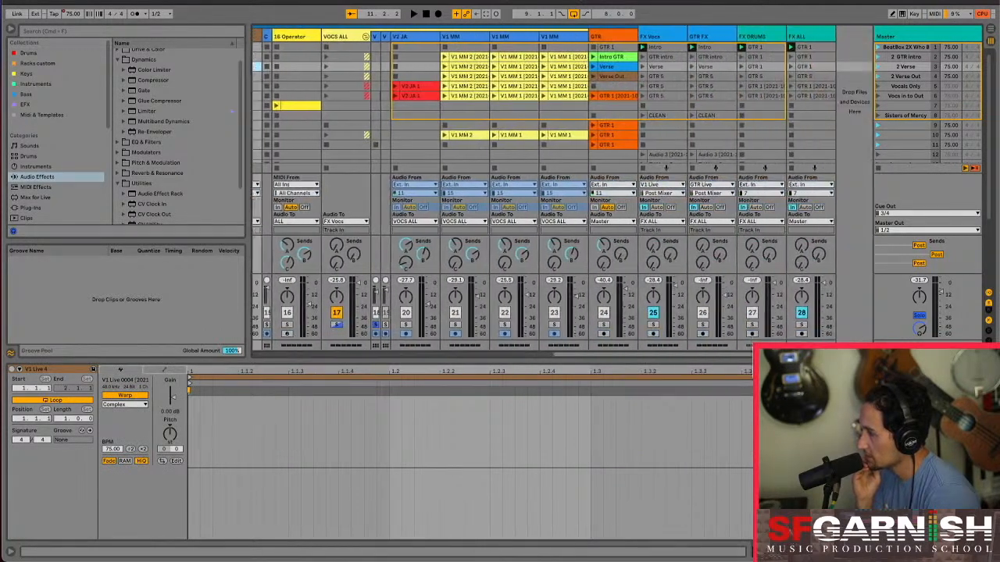
click(675, 47)
click(162, 389)
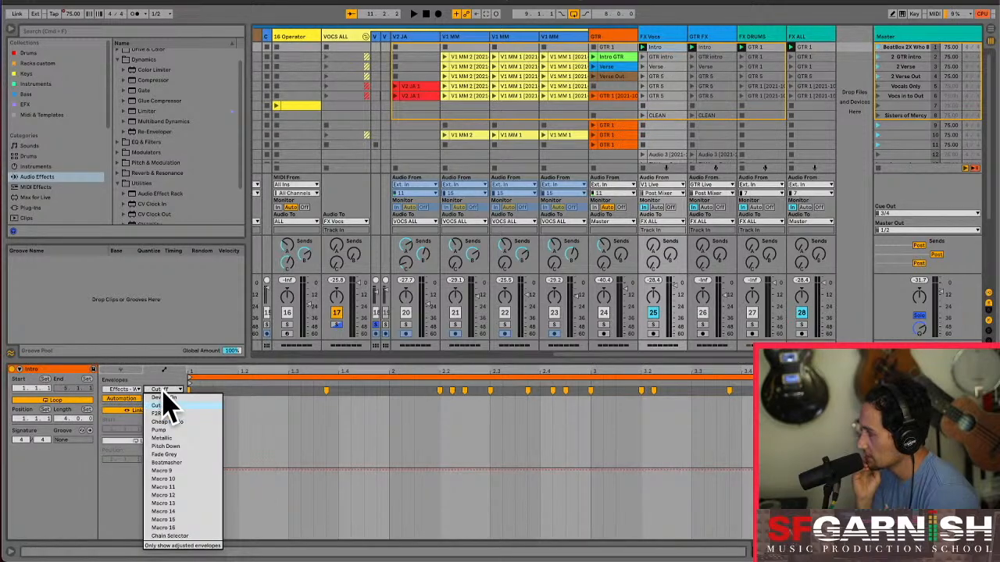
click(141, 389)
click(136, 390)
click(135, 391)
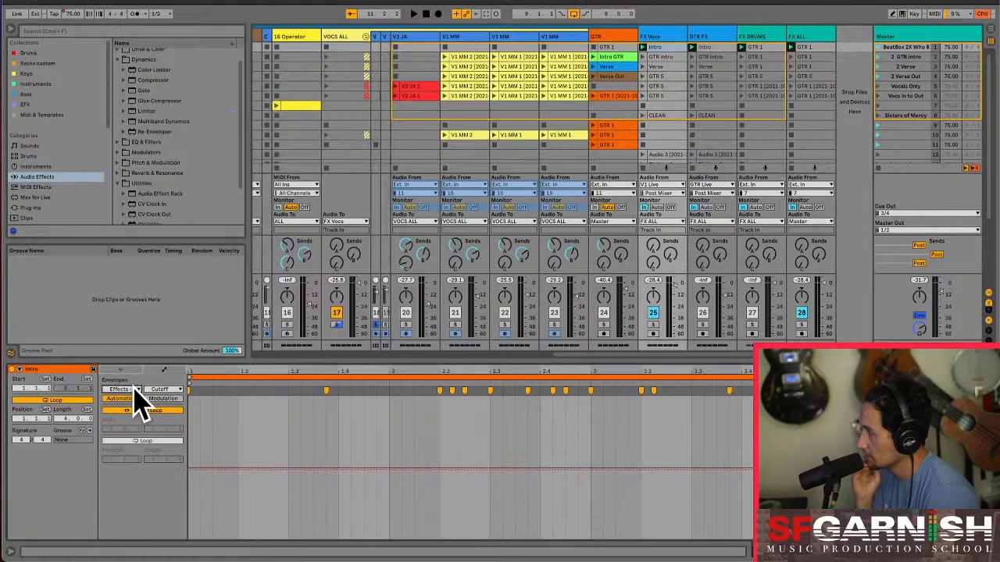
Inspect the Beatmasher and Fade Grey automation envelopes of the FX Vocs GTR intro clip
click(672, 61)
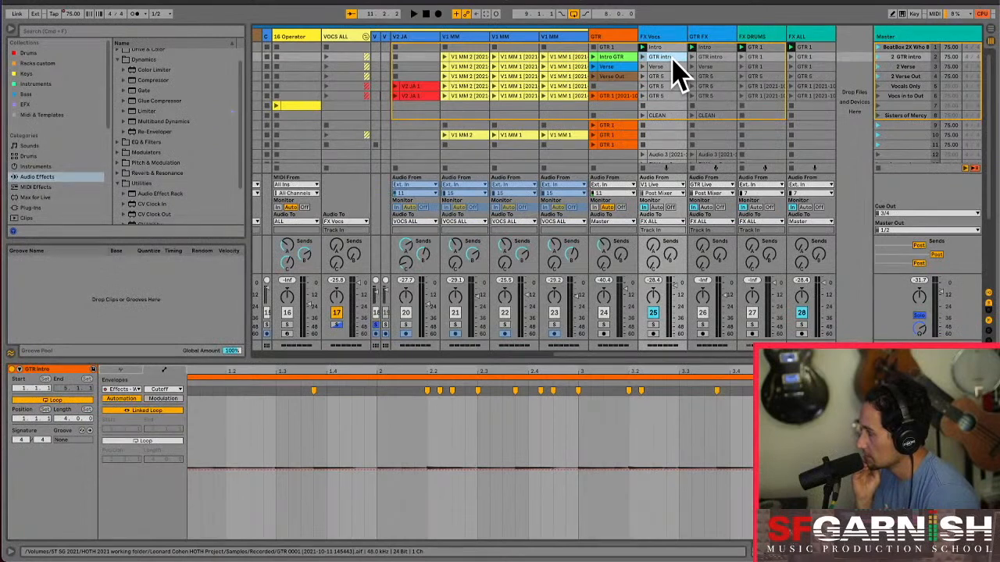
click(156, 390)
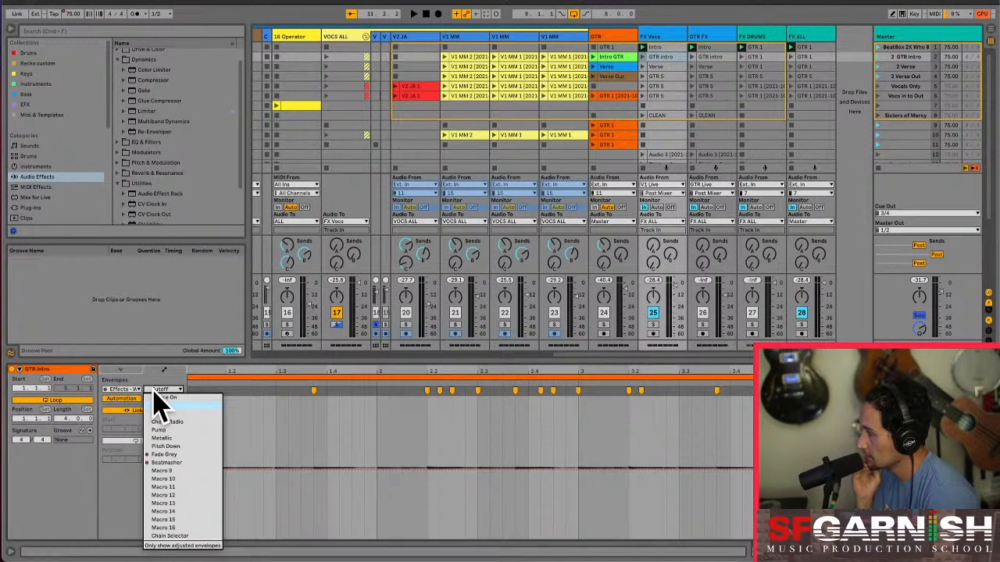
click(191, 461)
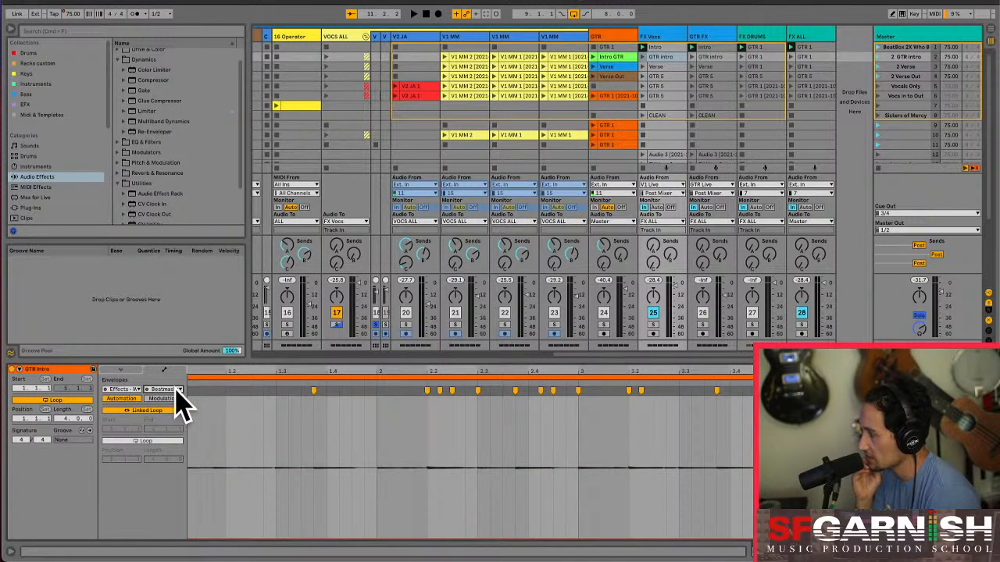
click(177, 390)
click(192, 461)
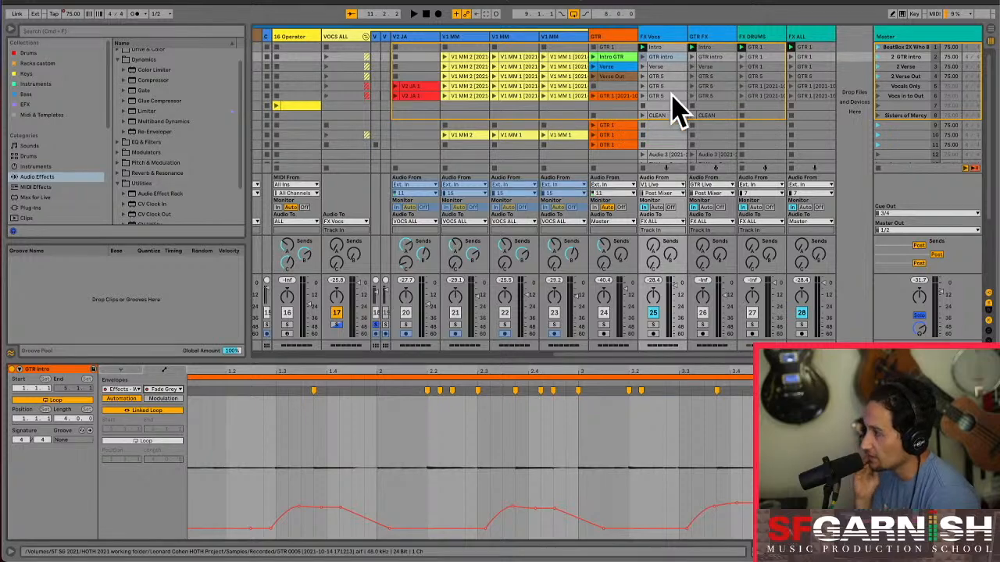
Freeze the 2 SamHip-Hop track
drag(570, 353, 213, 377)
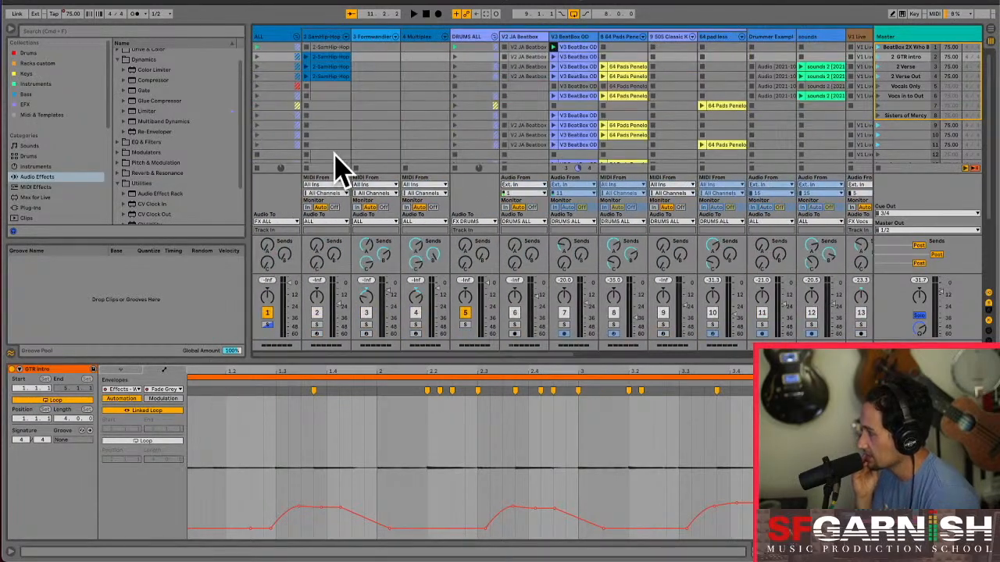
click(344, 35)
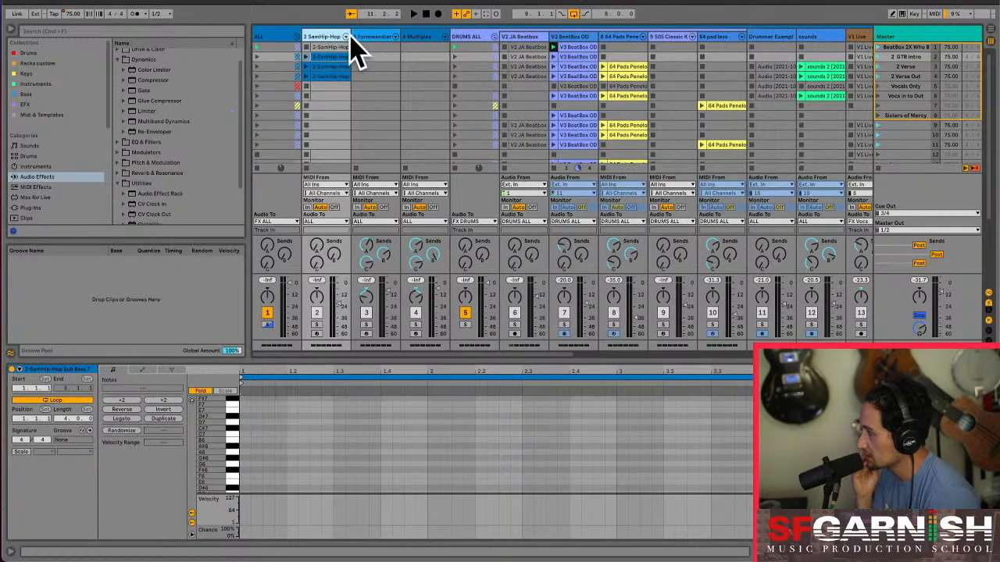
right_click(332, 36)
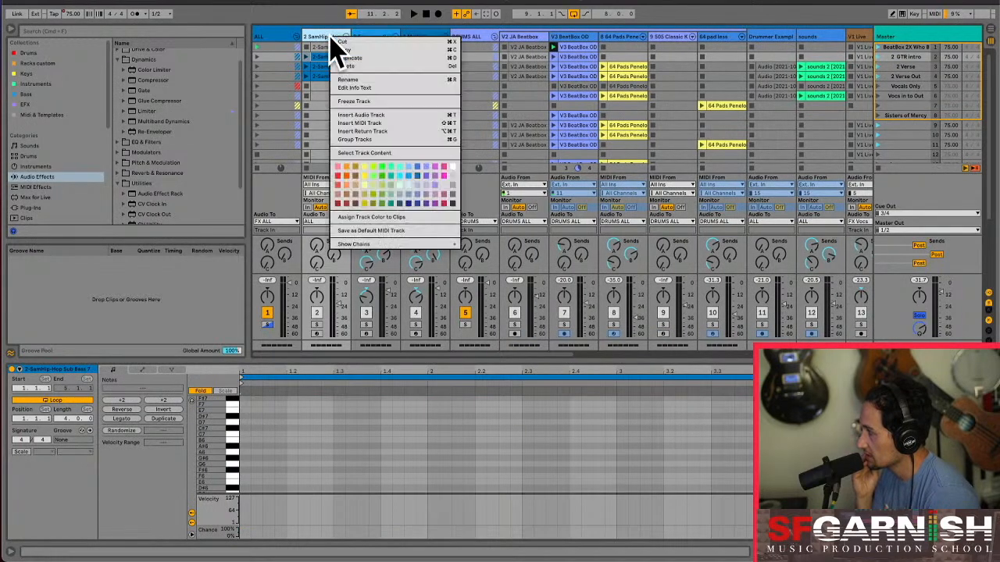
click(373, 109)
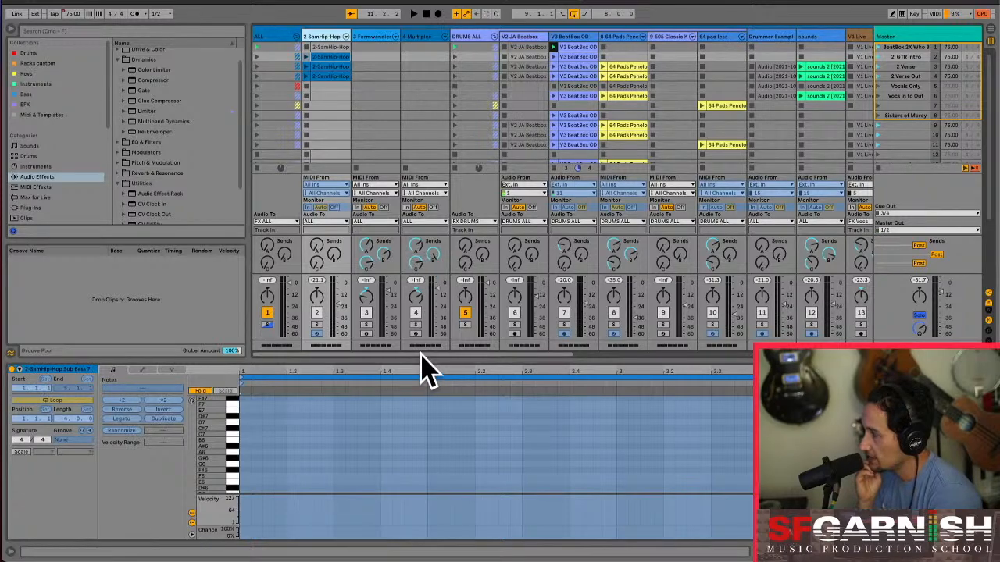
Launch the Vocals Only scene and watch the tracks' playback and levels across the mixer
drag(413, 364, 744, 349)
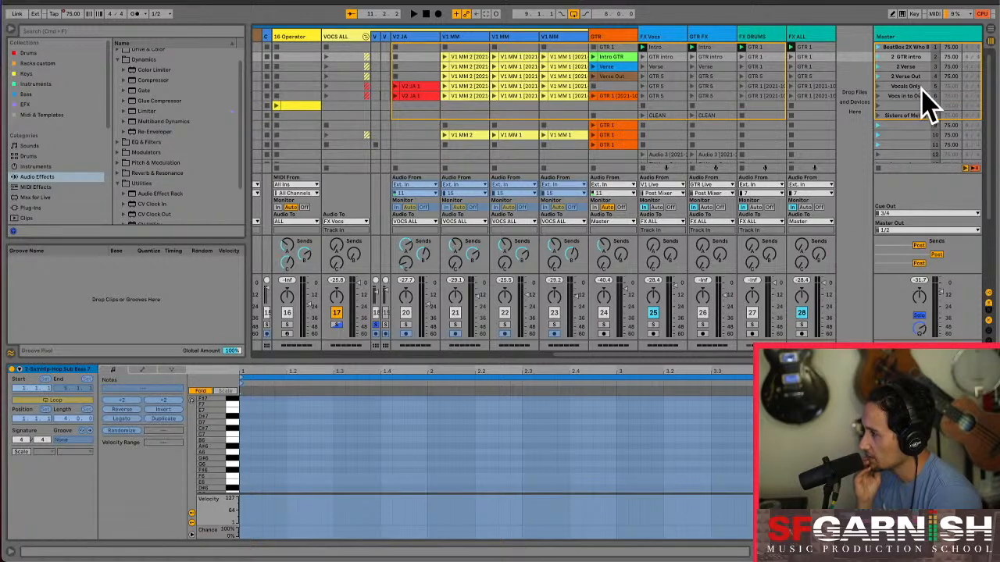
click(877, 88)
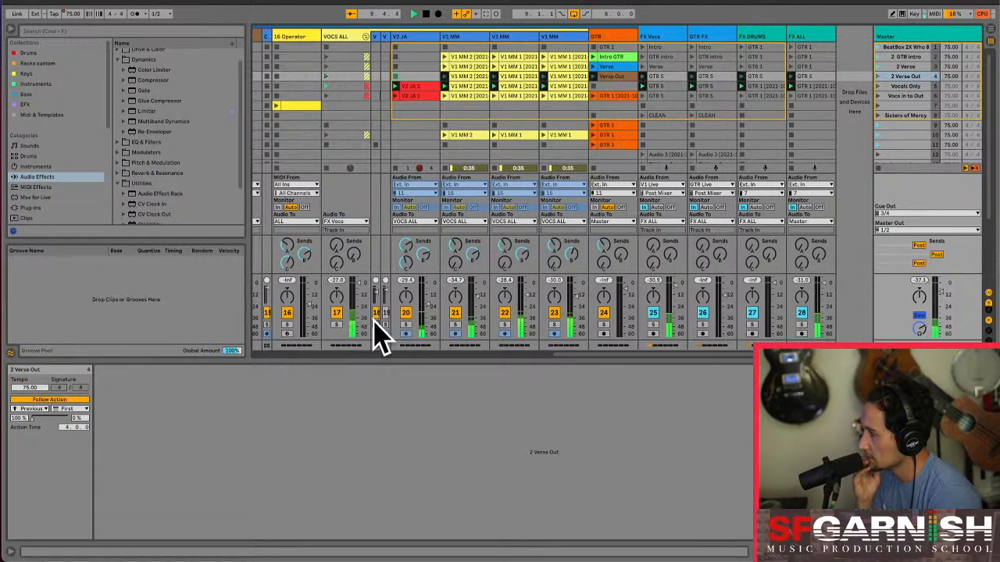
drag(562, 354, 531, 356)
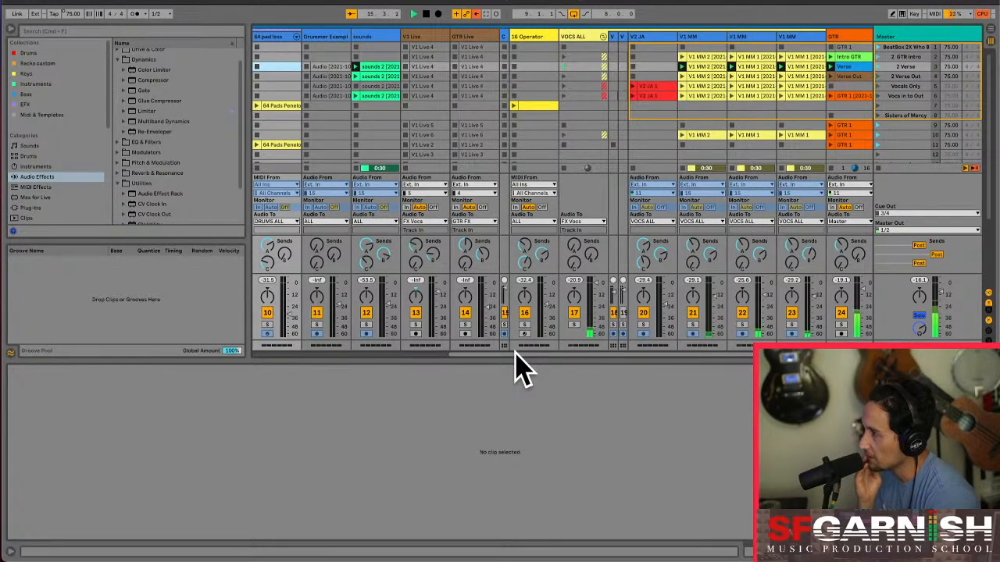
drag(515, 354, 458, 356)
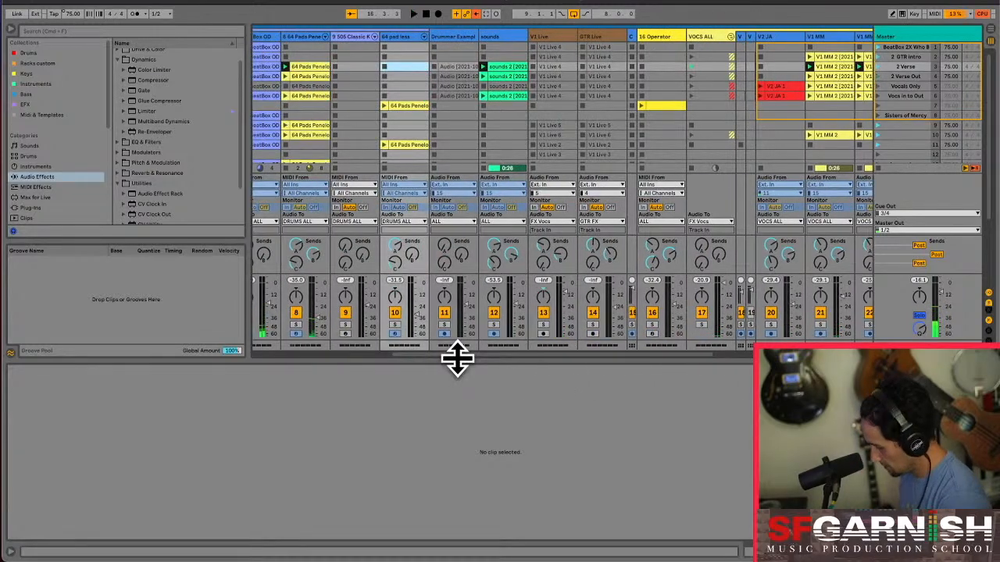
Set the audio buffer size to 1024 Samples in the preferences and close them
key(super+comma)
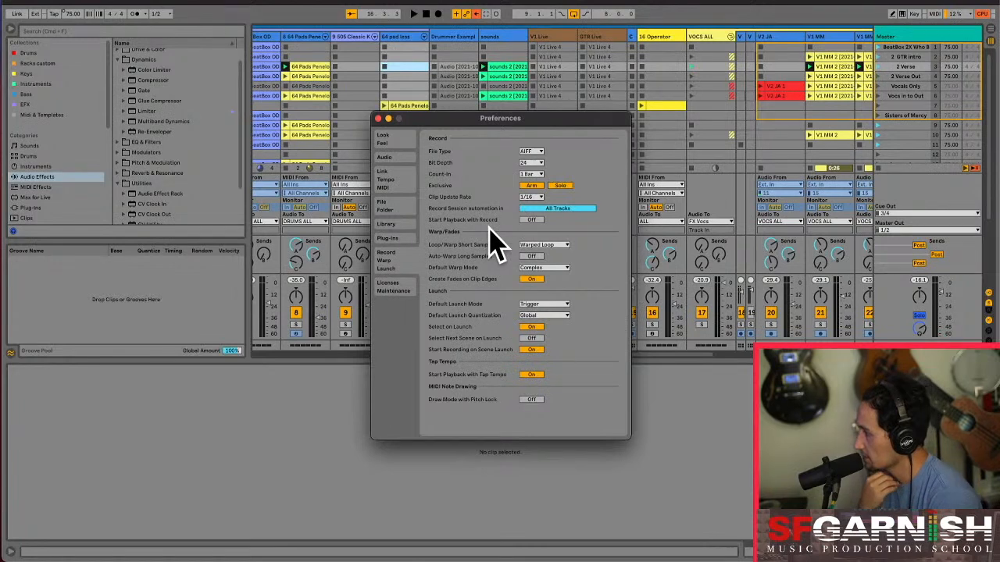
click(395, 181)
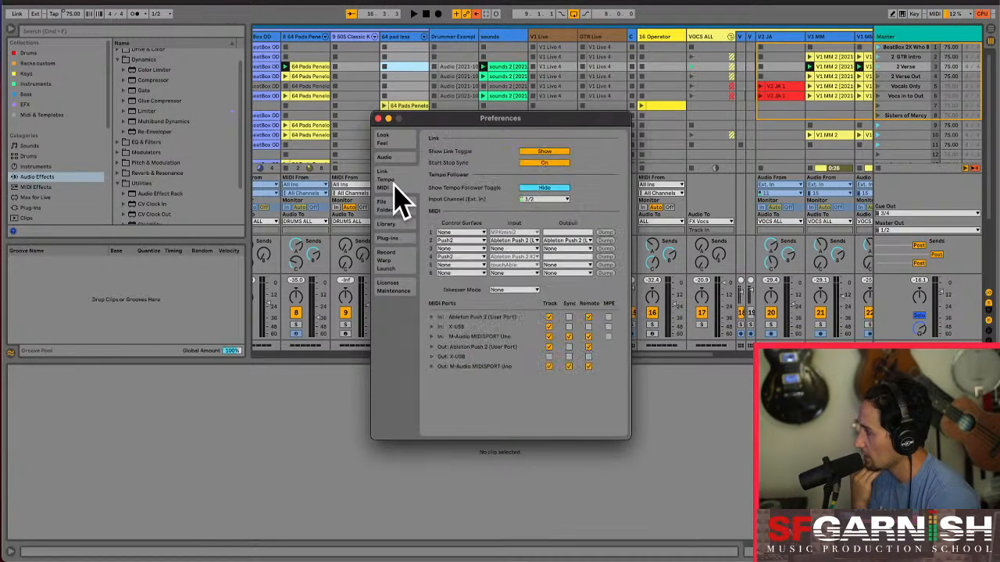
click(396, 159)
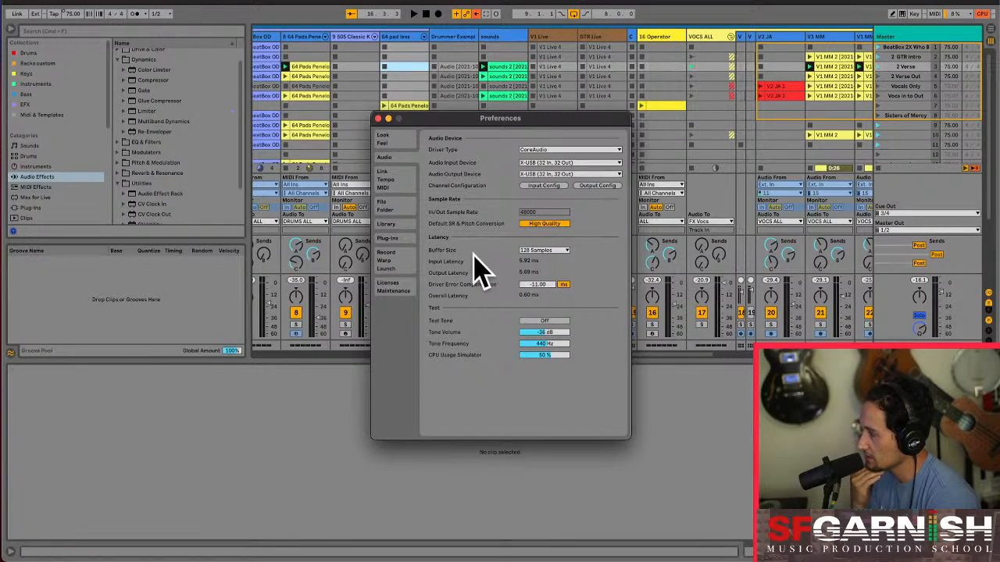
click(566, 250)
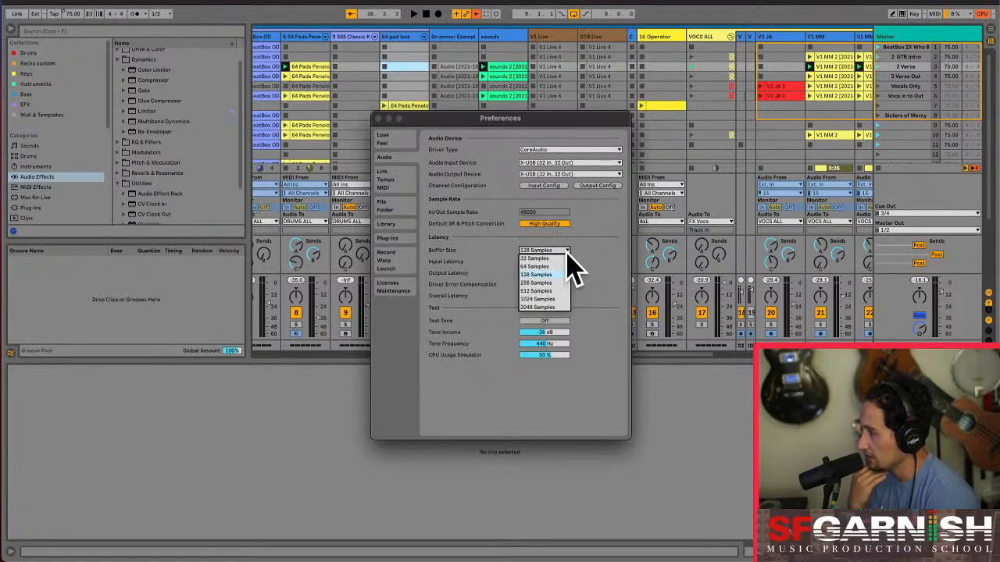
click(549, 299)
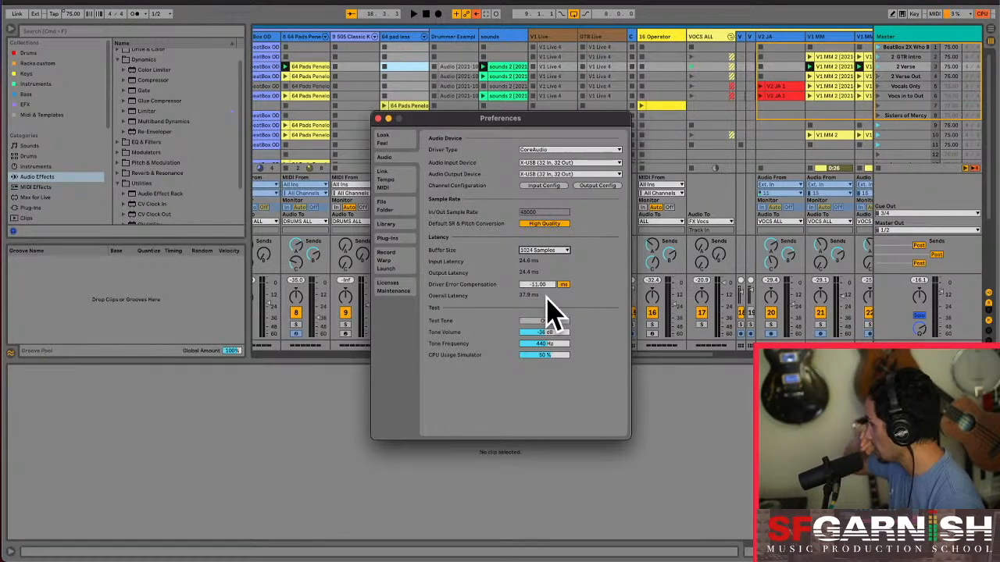
click(378, 119)
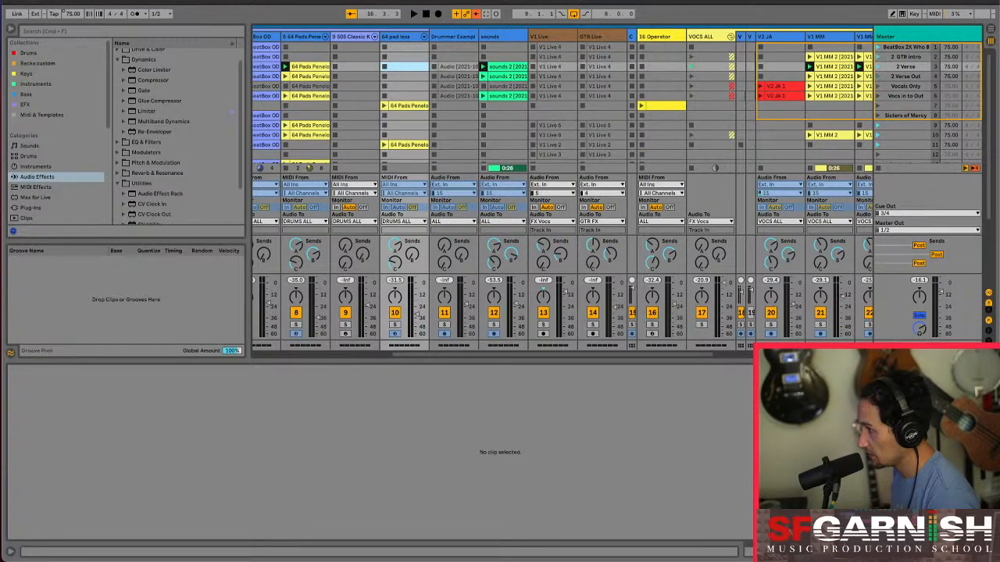
Launch the 2 Verse Out scene to test playback with the new buffer size, and stop it
click(877, 76)
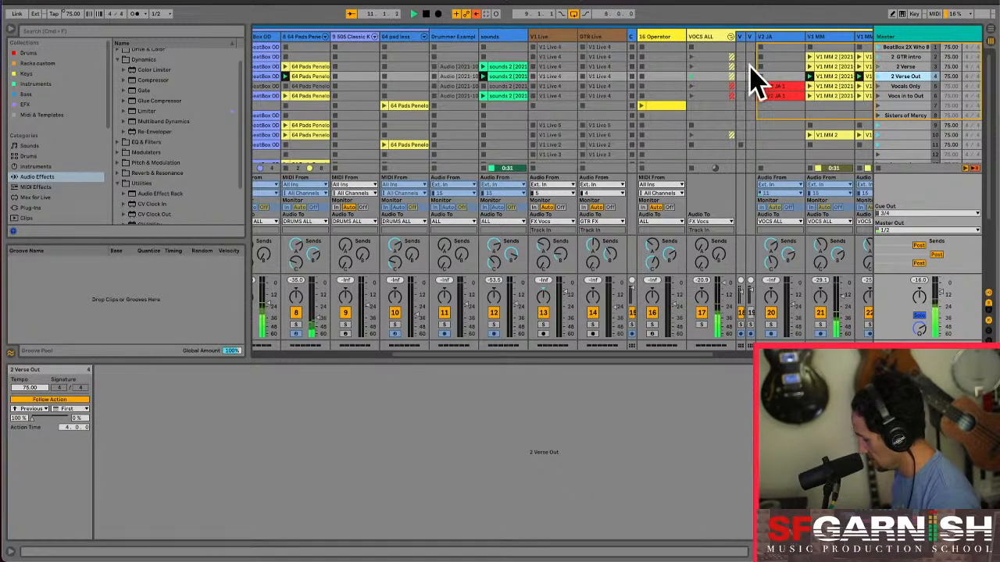
key(space)
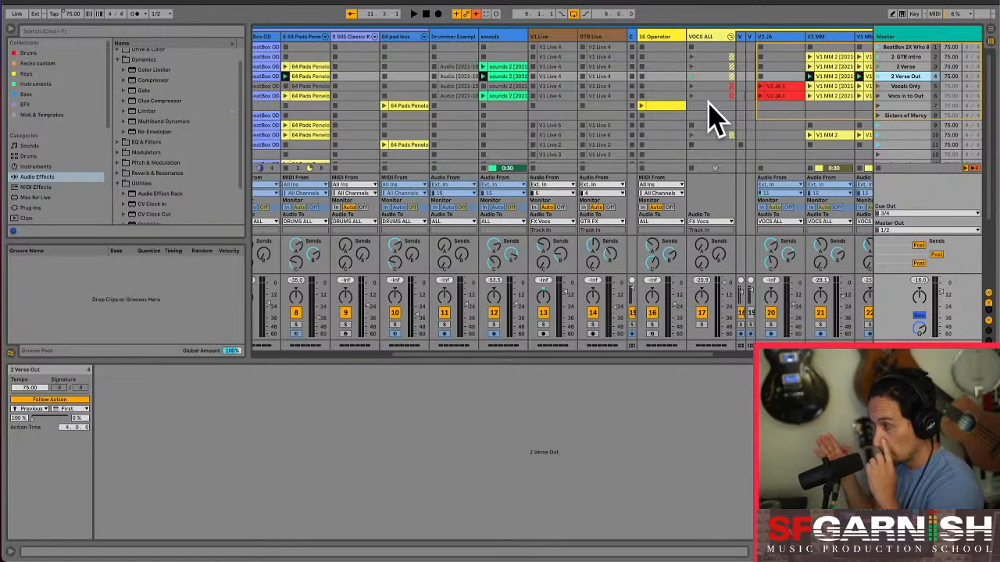
Arm the V1 Live track with Auto monitoring and set its external audio input channel to 11
drag(651, 352, 720, 352)
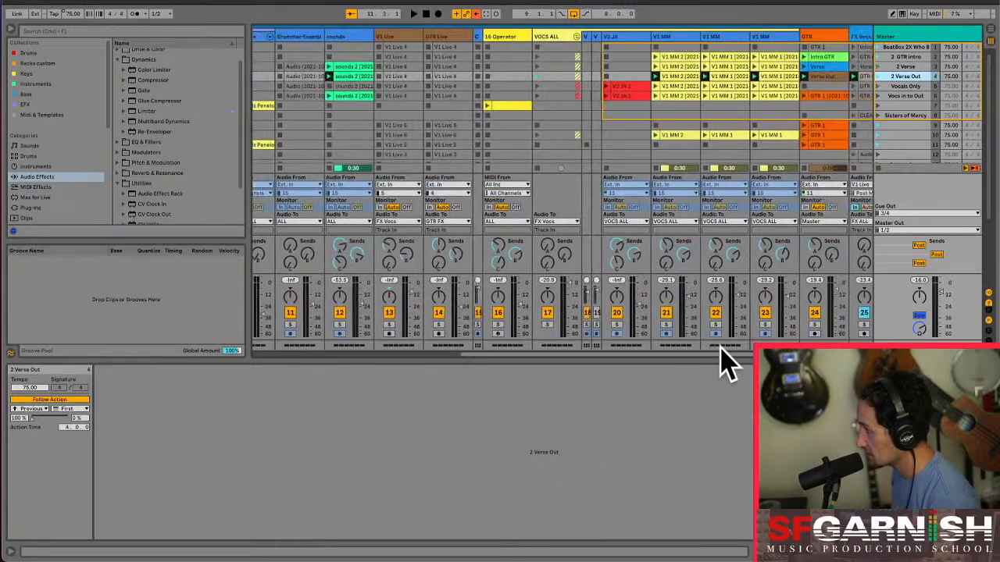
click(400, 37)
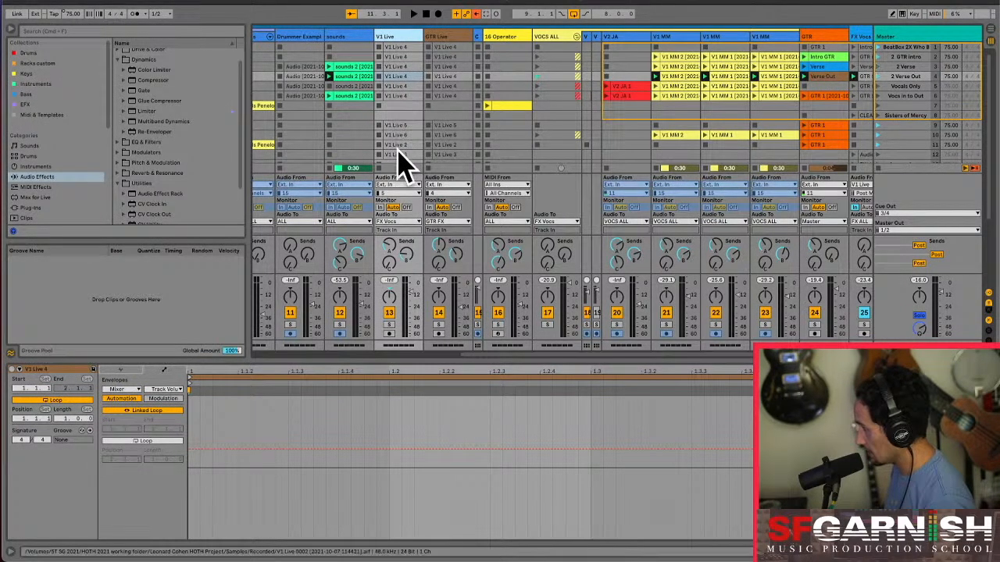
click(396, 208)
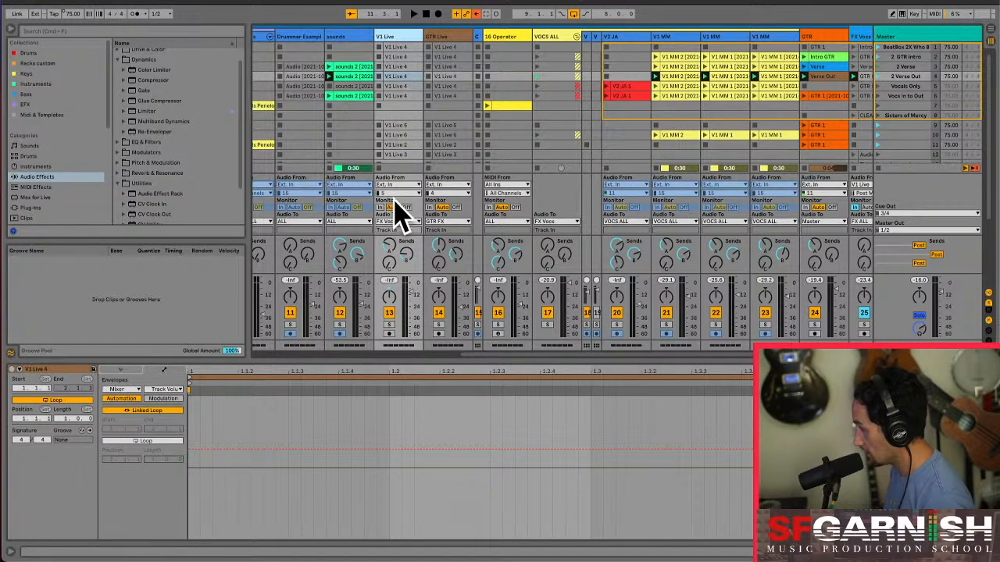
click(389, 333)
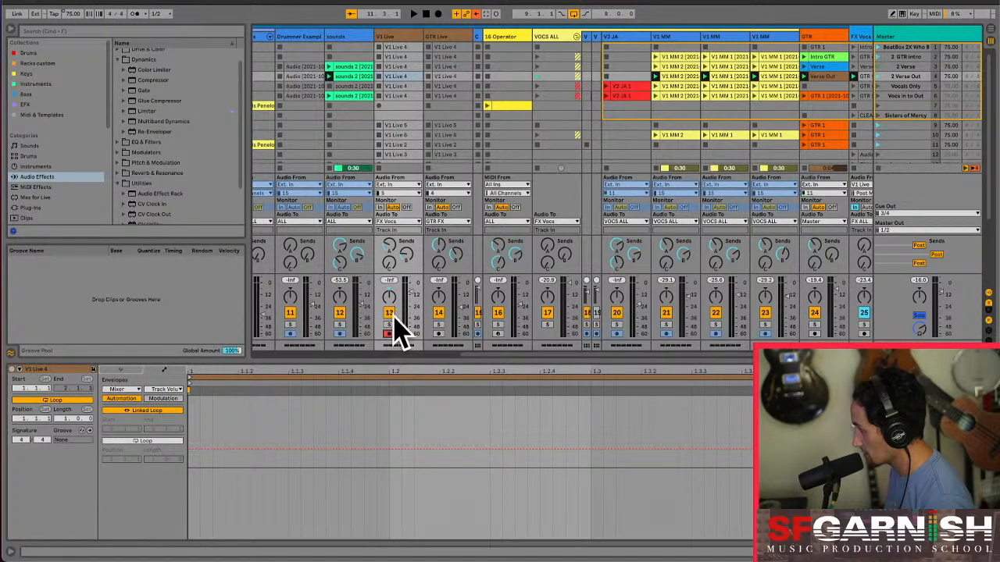
click(400, 192)
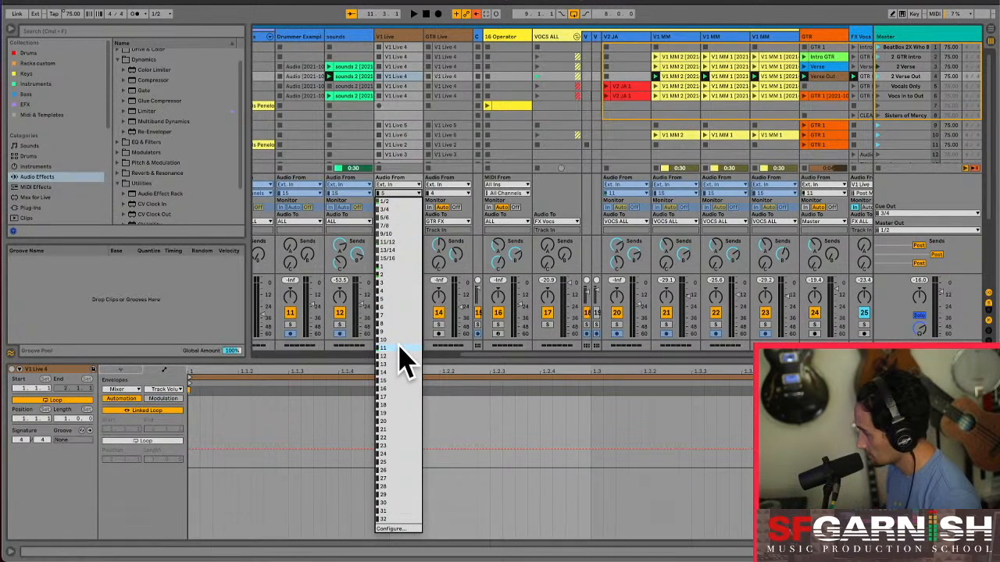
click(401, 348)
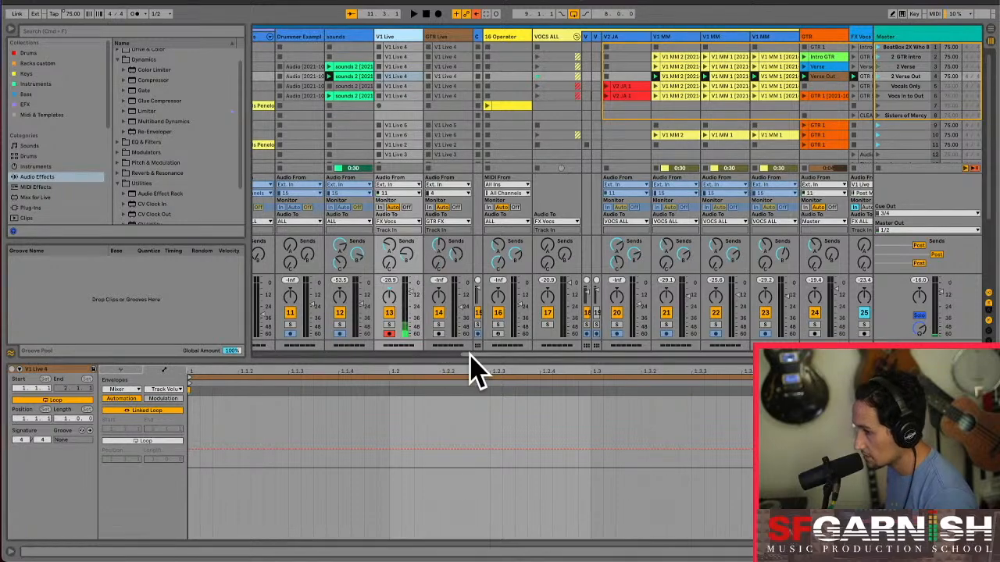
Show the FX Vocs track's devices and turn the Fade Grey macro of its effects rack all the way down
scroll(570, 356, right, 6)
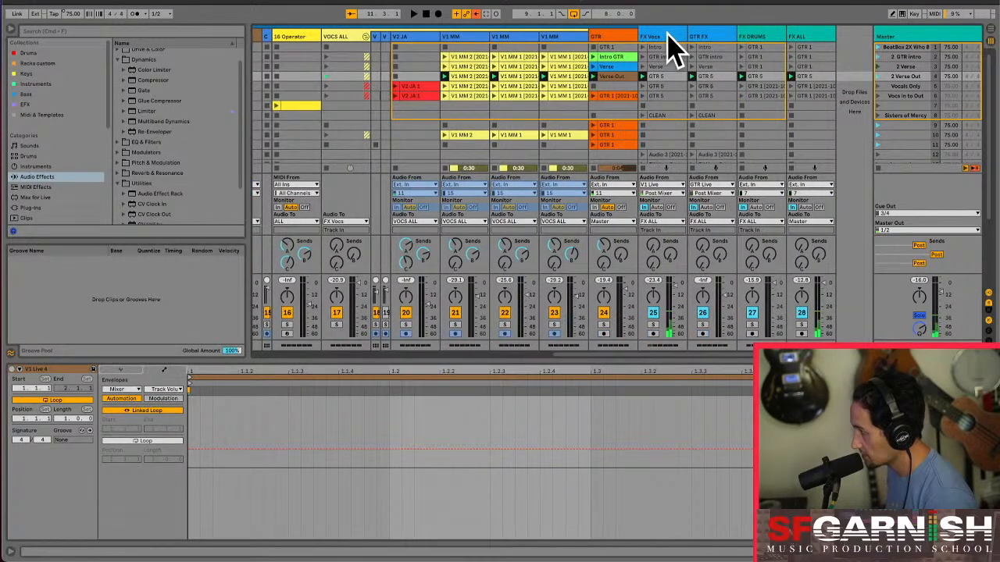
click(667, 51)
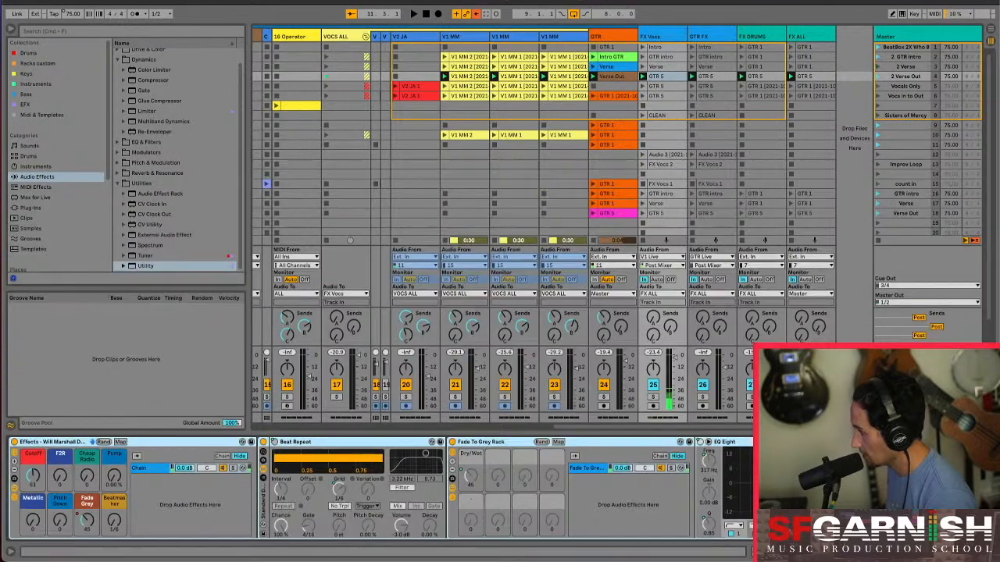
drag(85, 523, 85, 558)
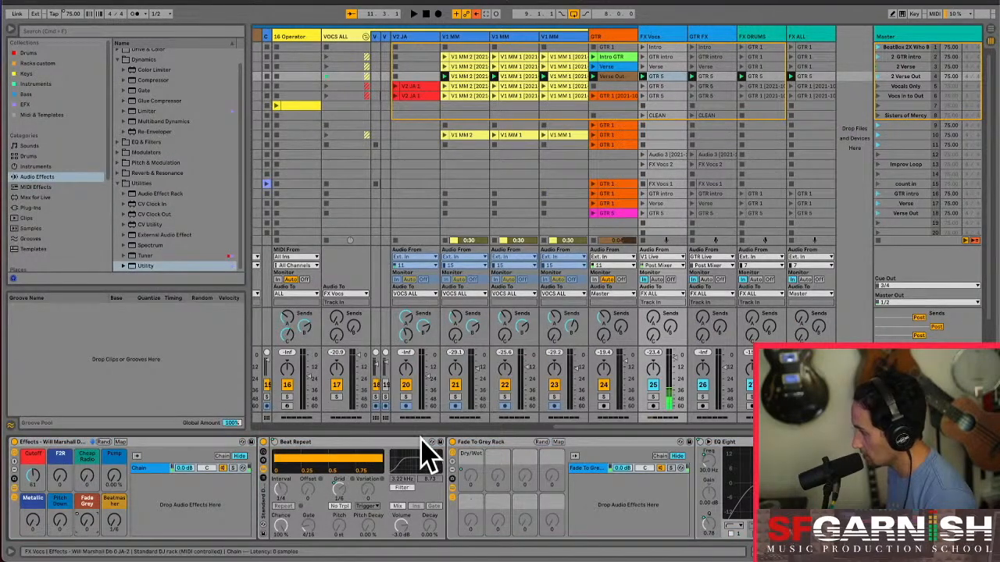
Select the V1 Live track and launch the 2 Verse Out scene to test the live vocal over playback
drag(576, 436, 415, 433)
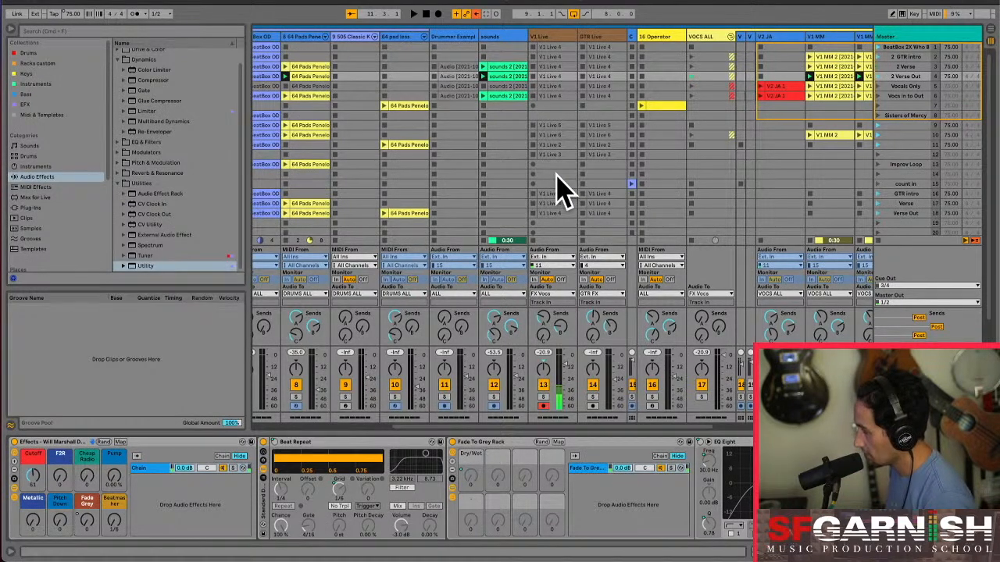
click(553, 36)
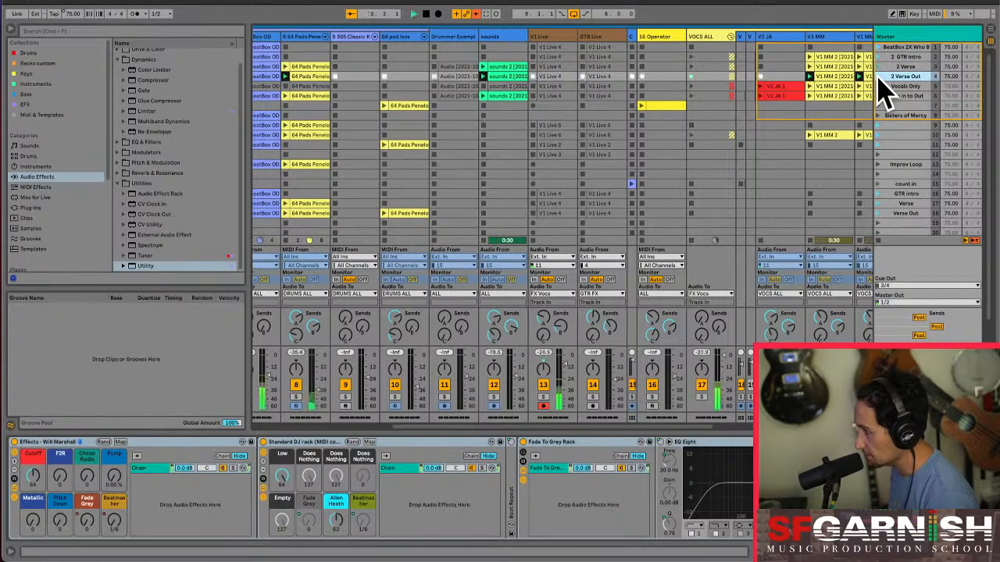
click(878, 77)
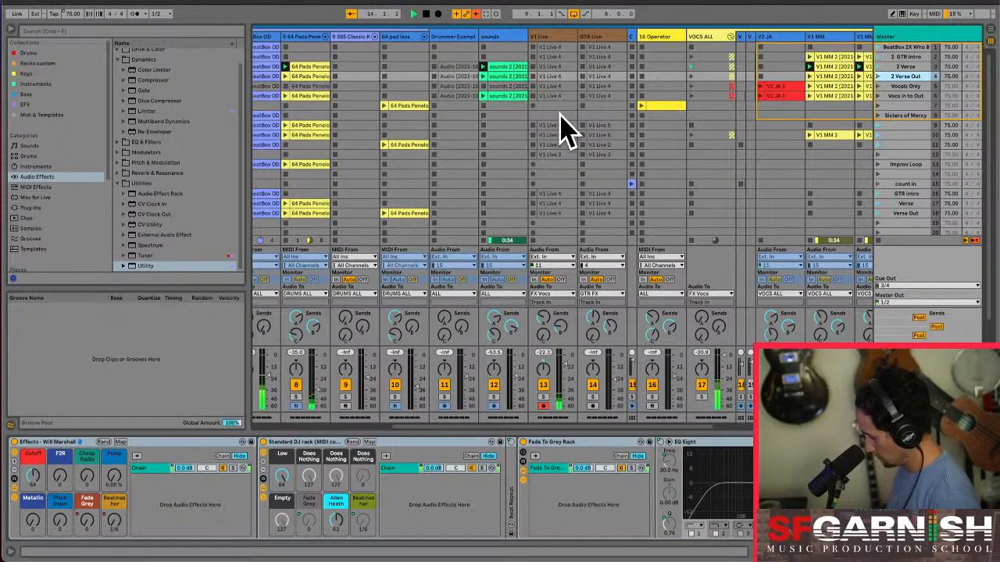
Set the audio buffer size to 128 Samples in the preferences
key(super+comma)
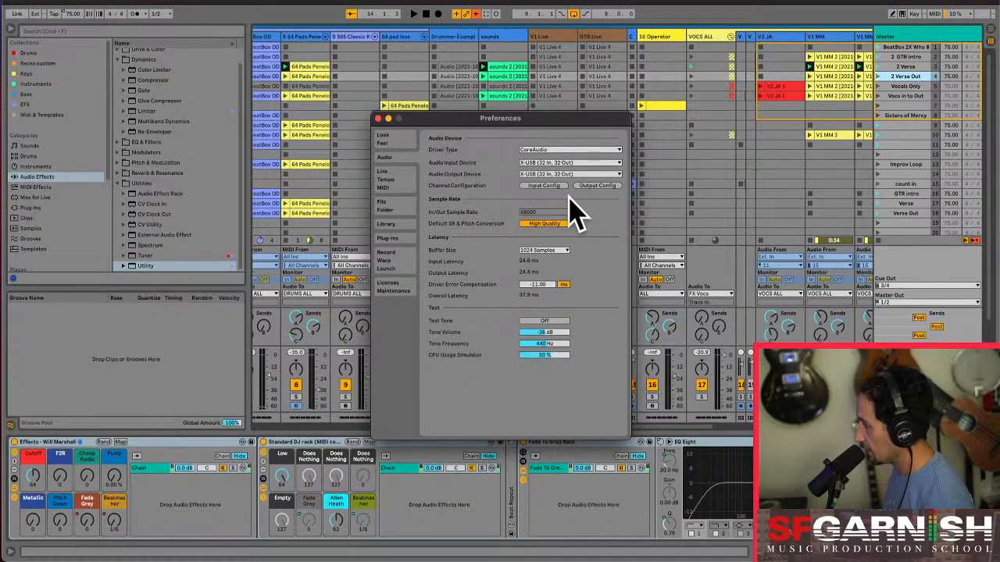
click(568, 251)
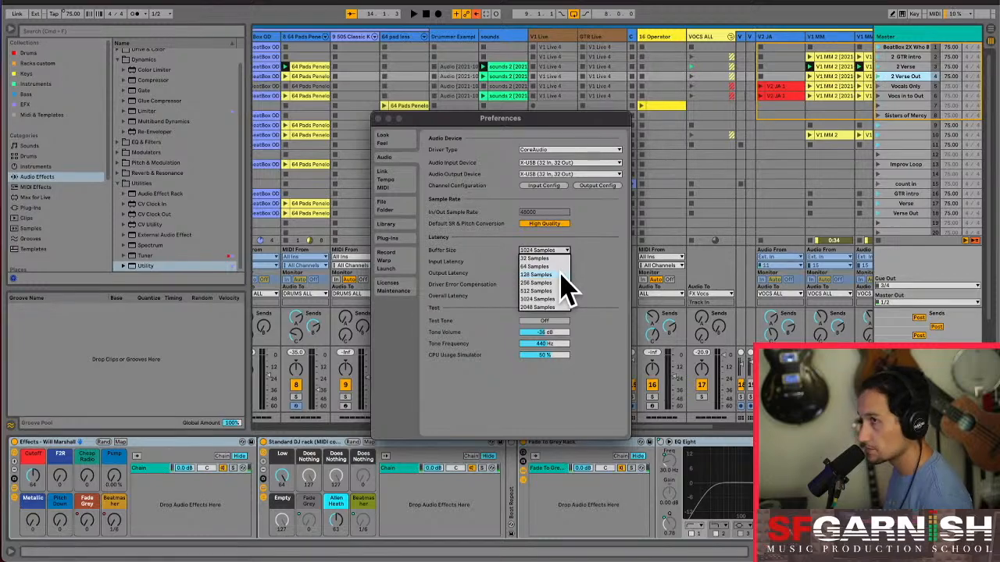
click(561, 273)
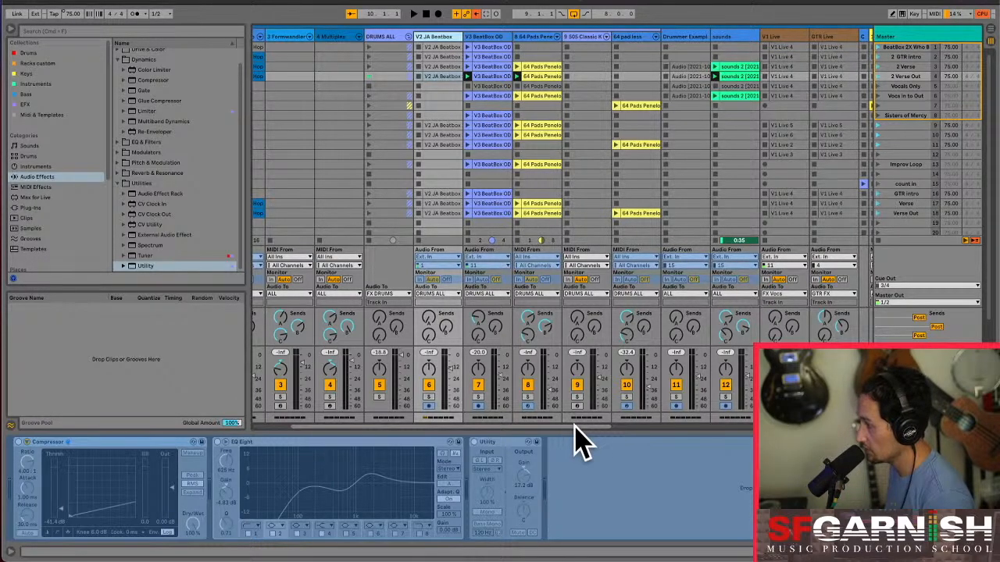
Show the FX Vocs track's devices and launch its CLEAN clip
drag(576, 426, 839, 427)
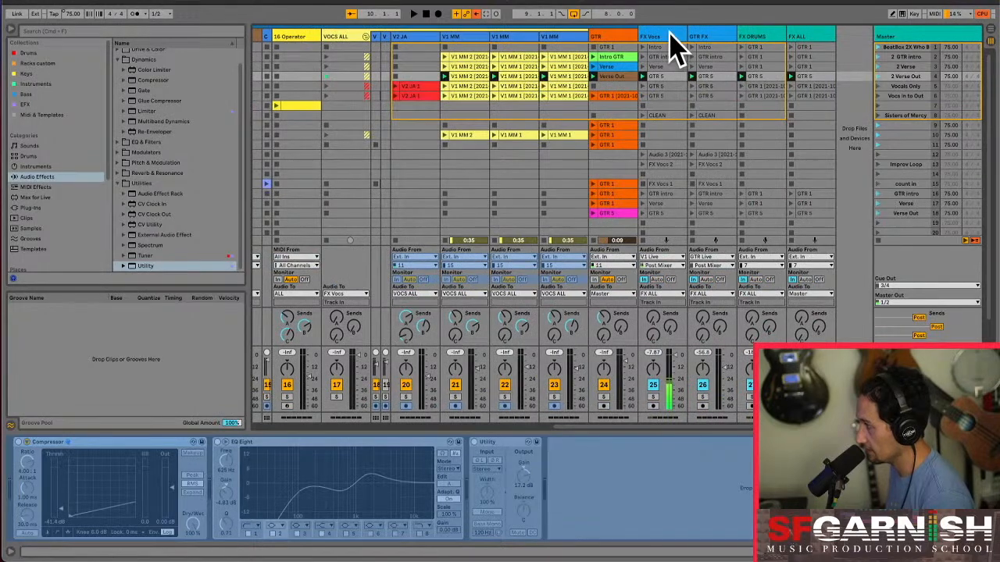
click(669, 37)
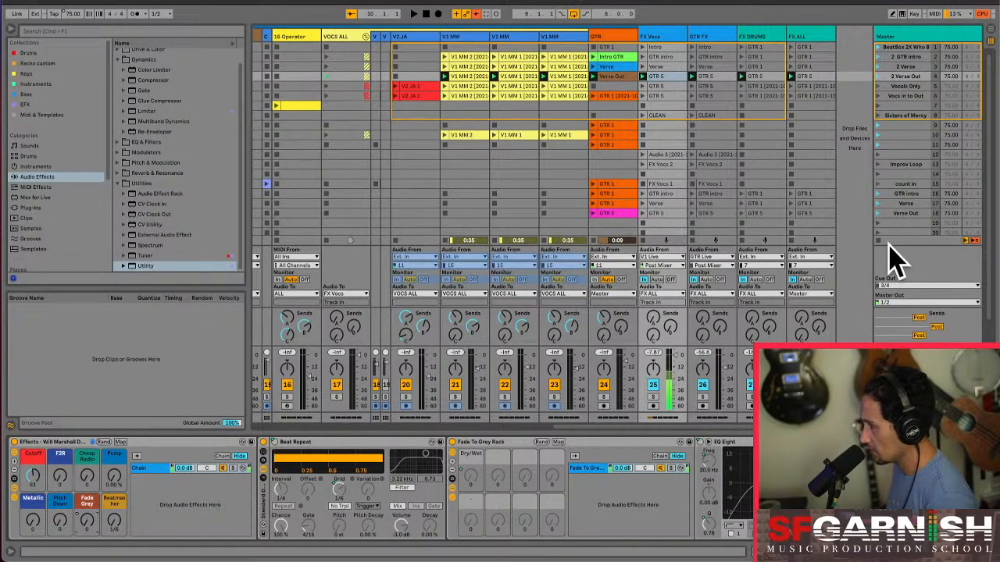
click(642, 116)
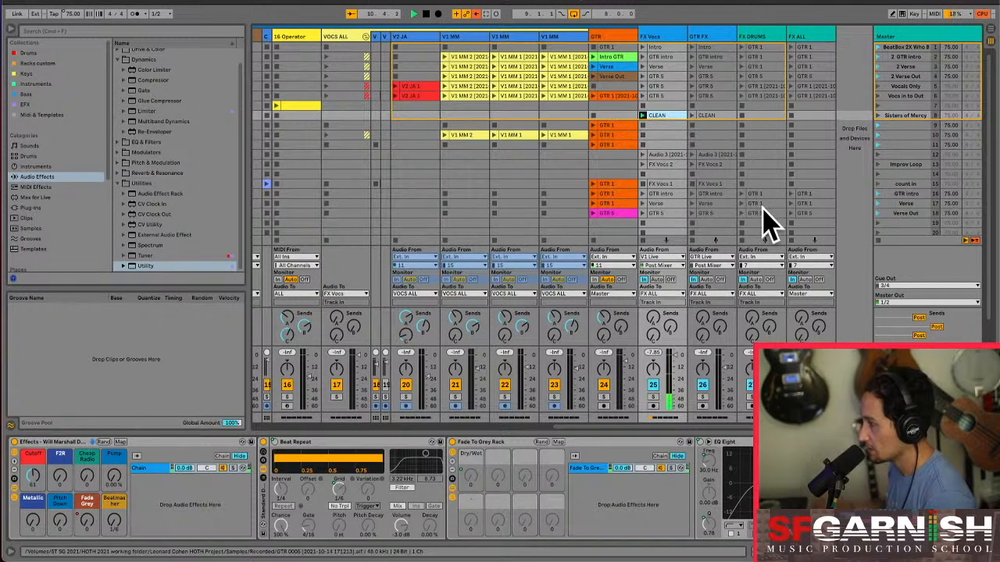
Select the V2 JA Beatbox track and narrow it to its minimum width
scroll(683, 437, left, 10)
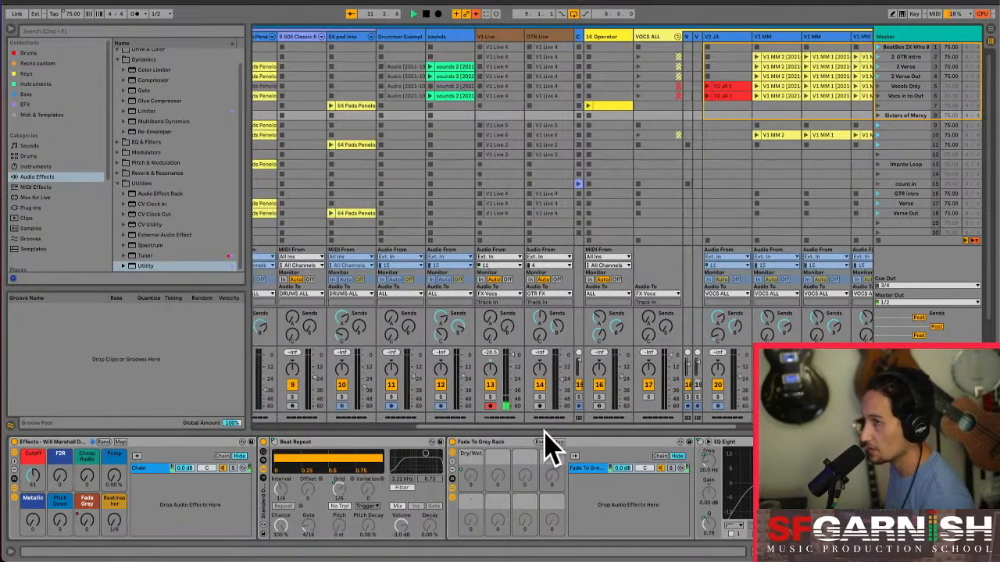
scroll(525, 449, left, 6)
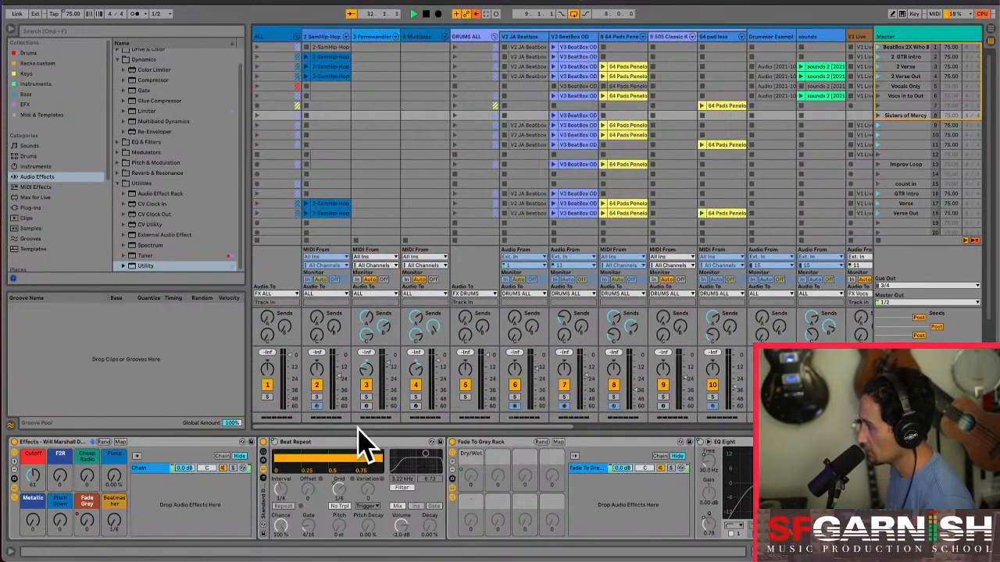
click(526, 37)
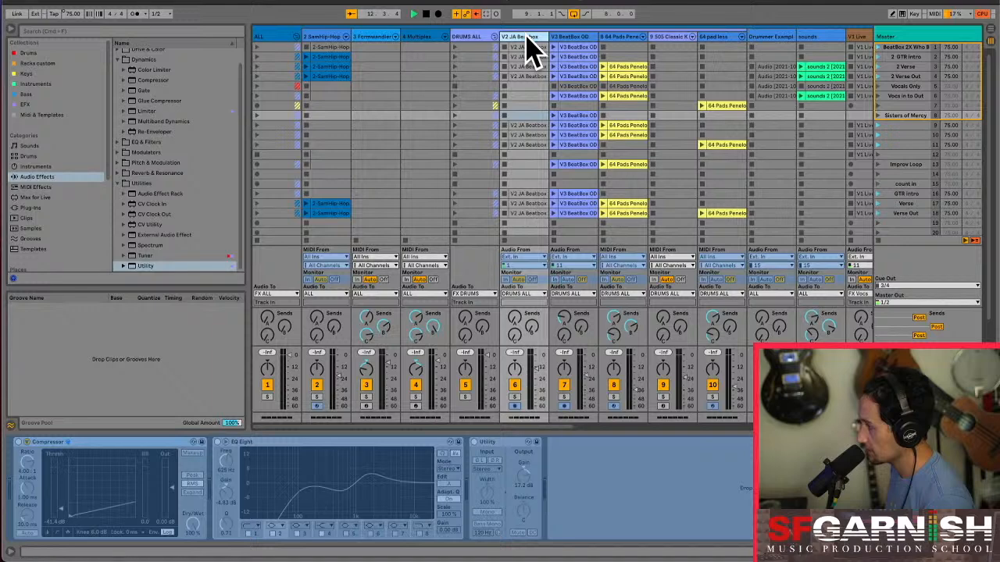
drag(549, 37, 504, 39)
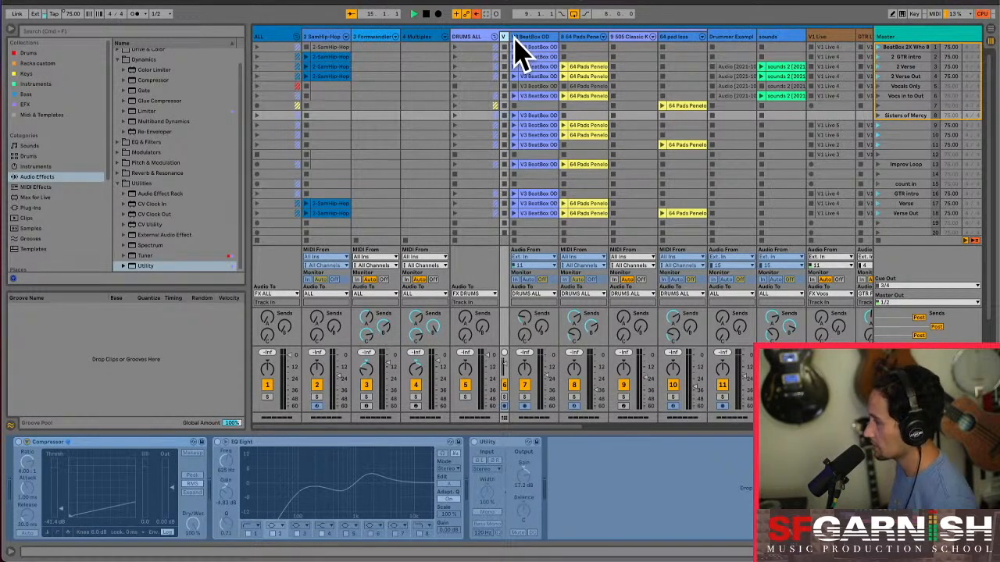
Insert an audio track after V2 JA Beatbox, widen it and rename it Drum Bounce
key(ctrl+t)
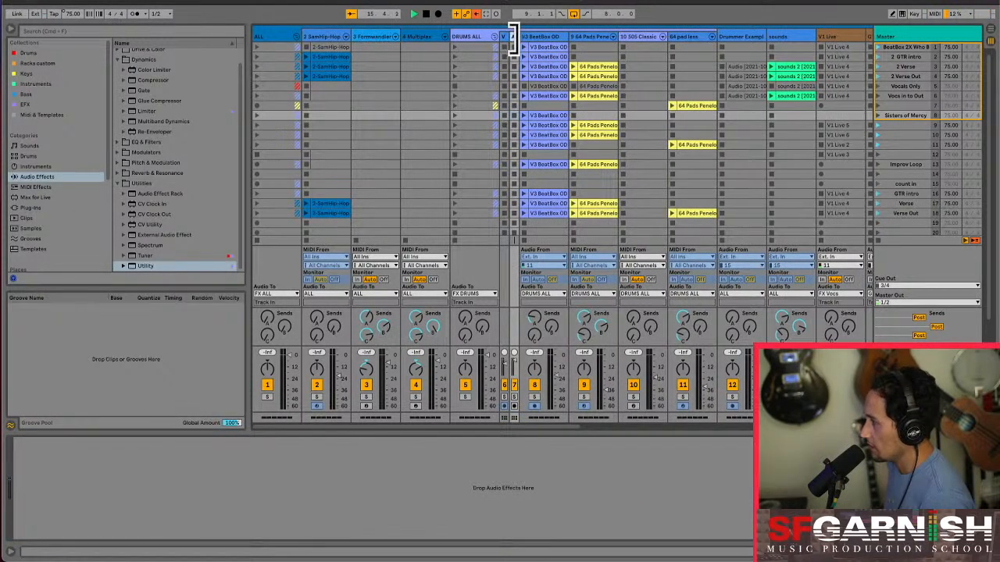
drag(513, 35, 567, 38)
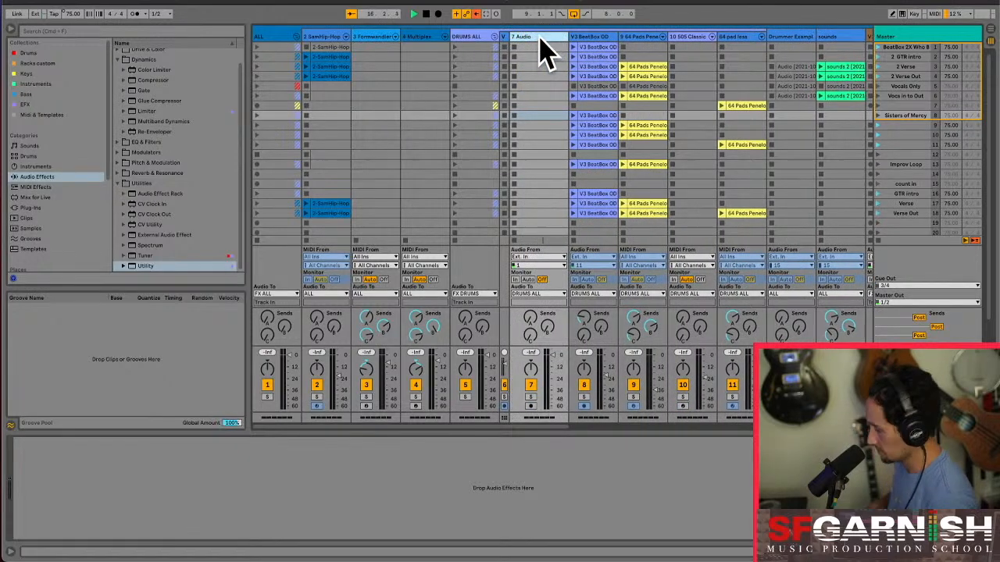
key(ctrl+r)
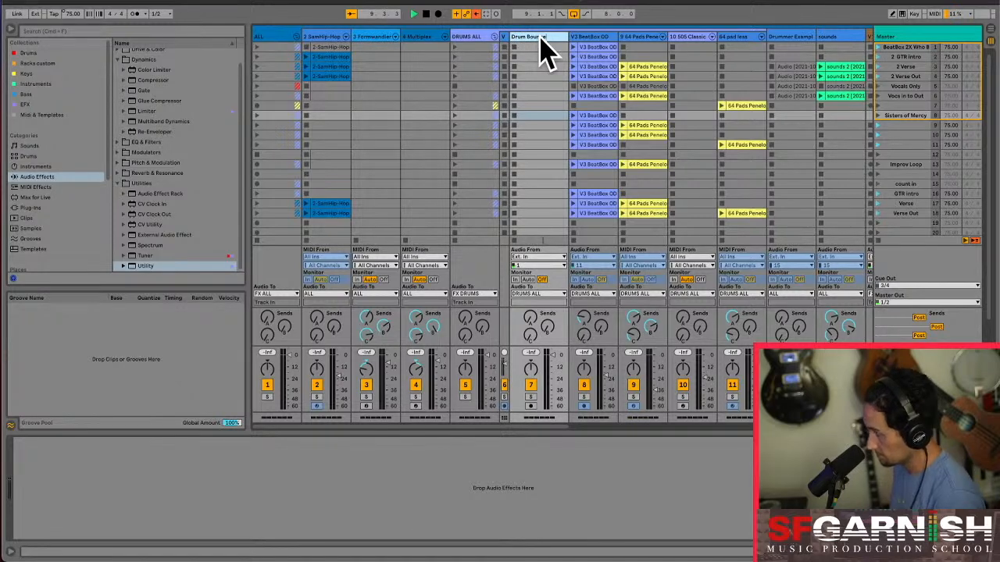
text(Drum Bounce)
key(Return)
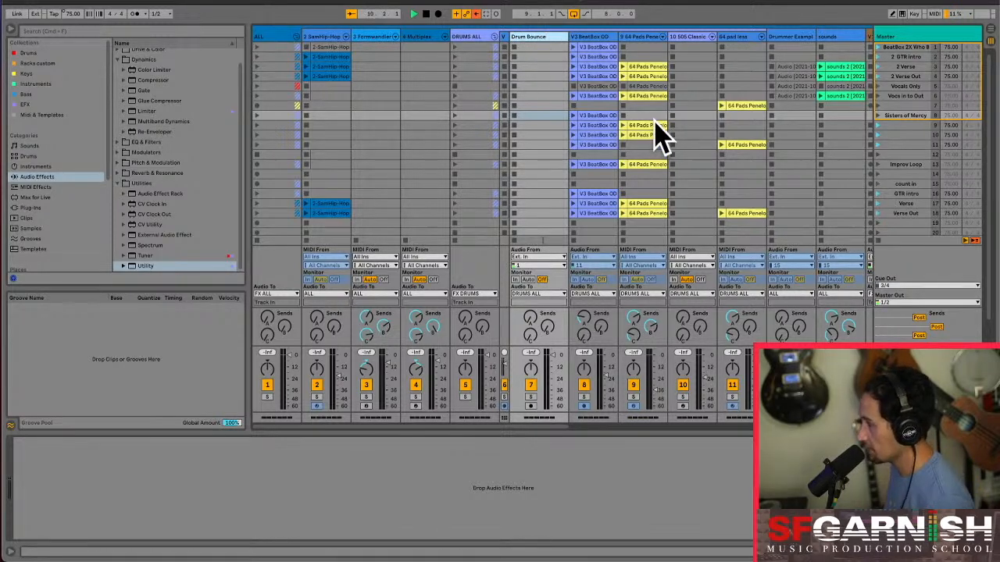
Examine the clips on the V3 BeatBox OD, 64 Pads Penelope and 64 pad less tracks, and briefly solo V3 BeatBox OD
click(598, 56)
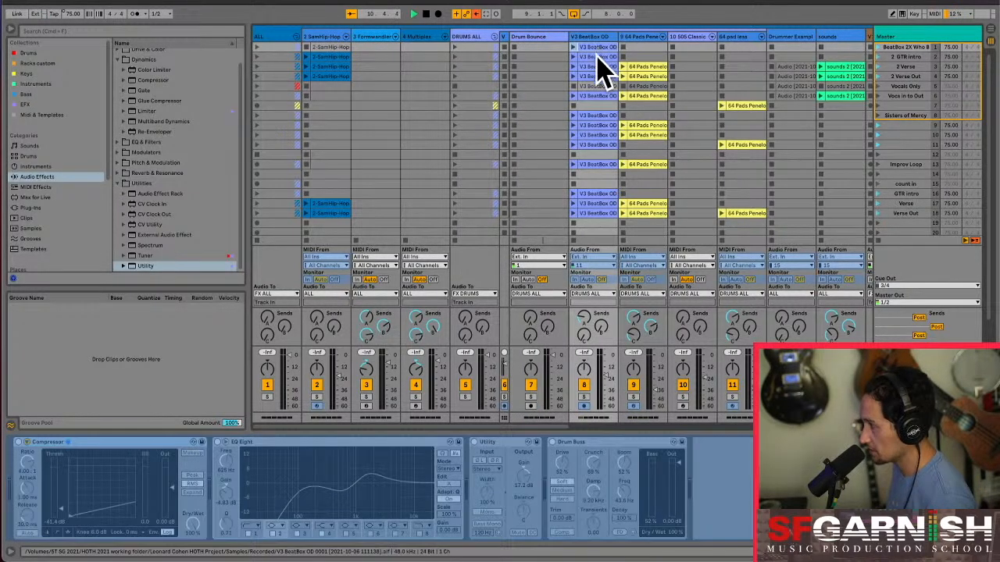
click(644, 67)
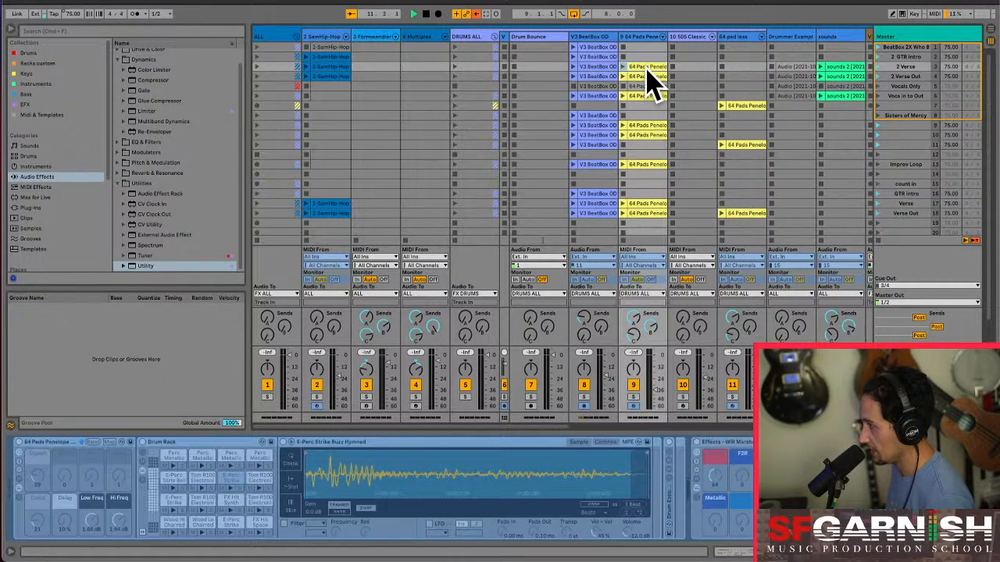
click(649, 96)
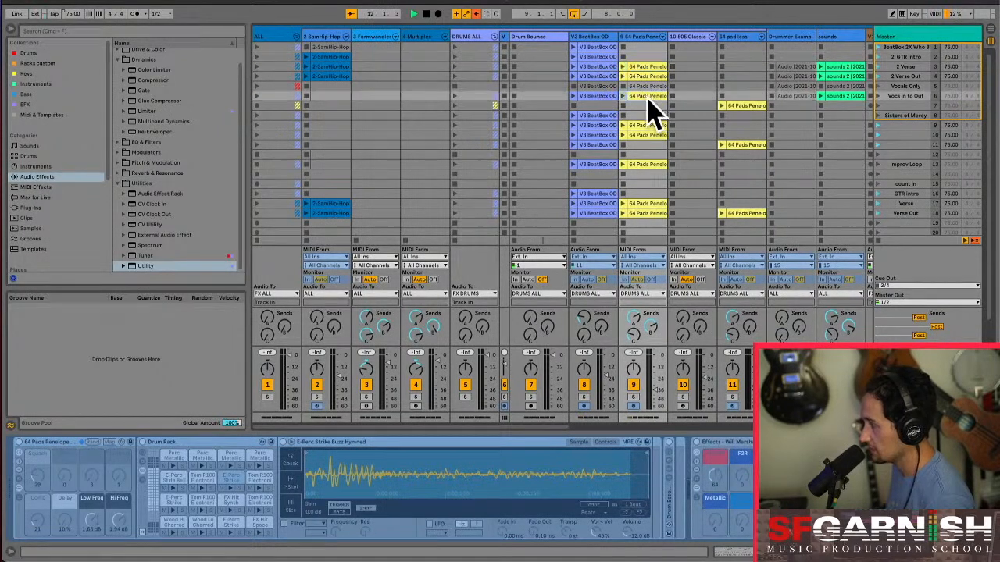
click(738, 105)
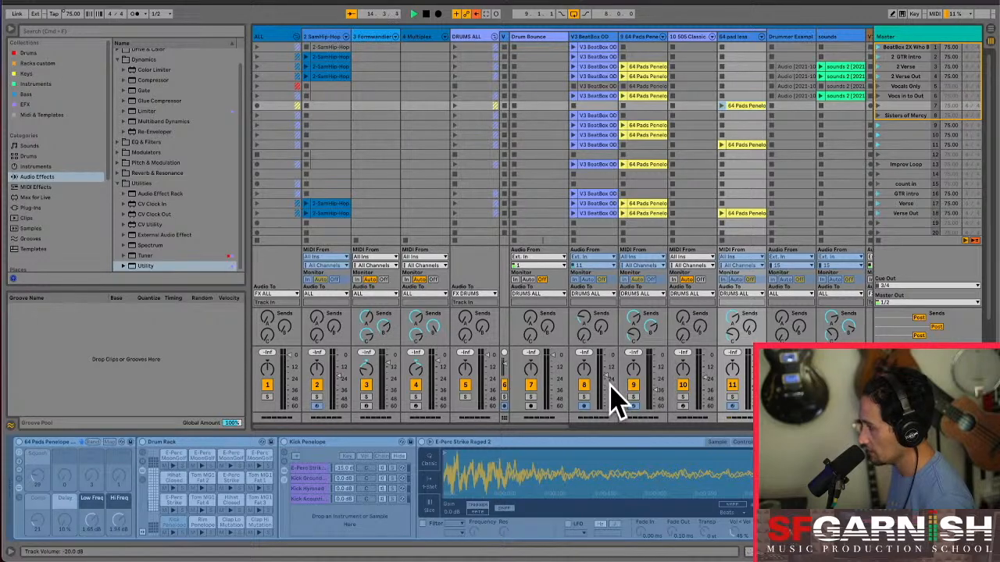
click(584, 397)
click(583, 397)
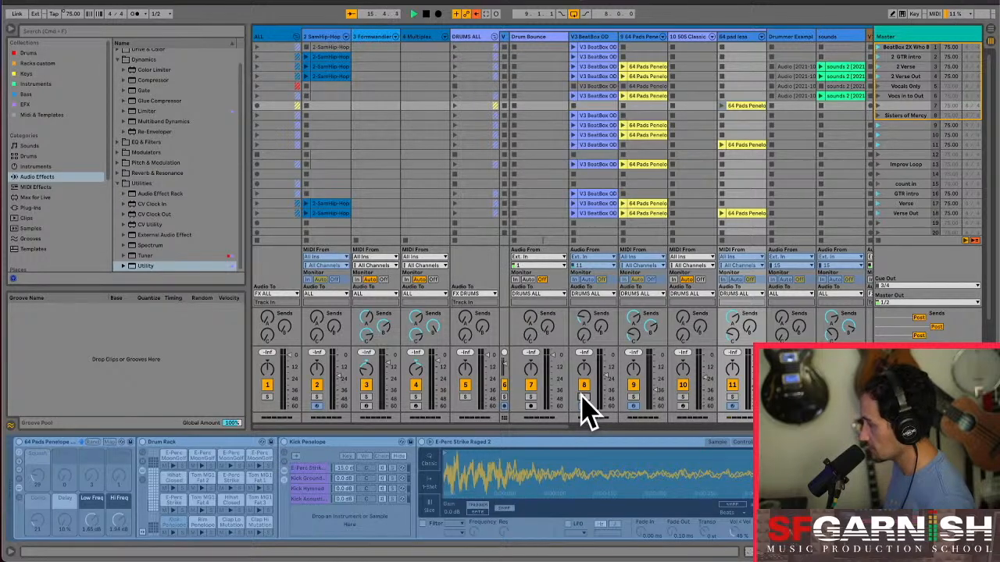
Route the V3 BeatBox OD track's output to Drum Bounce, and arm Drum Bounce with V3 BeatBox OD as its audio input source
click(601, 293)
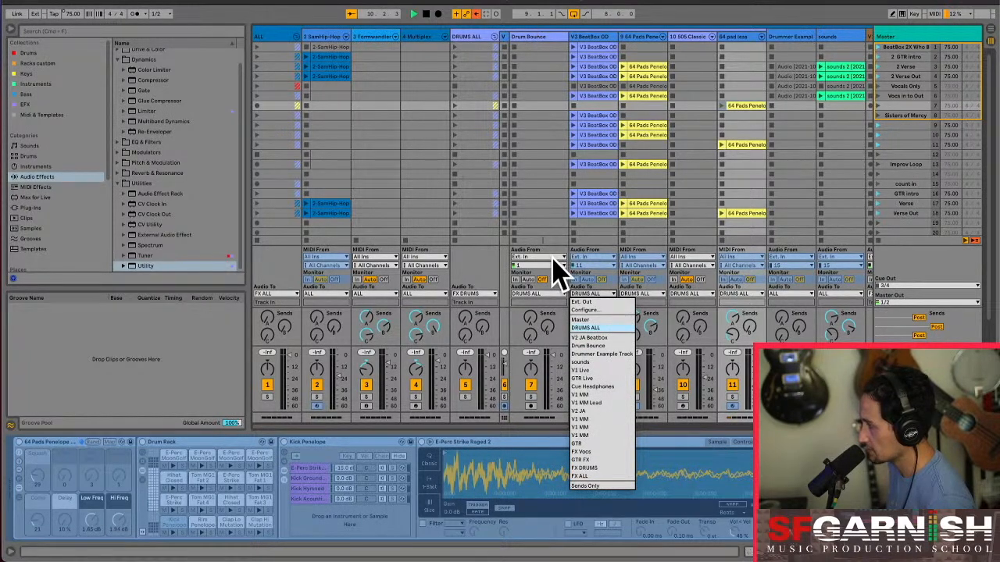
click(589, 346)
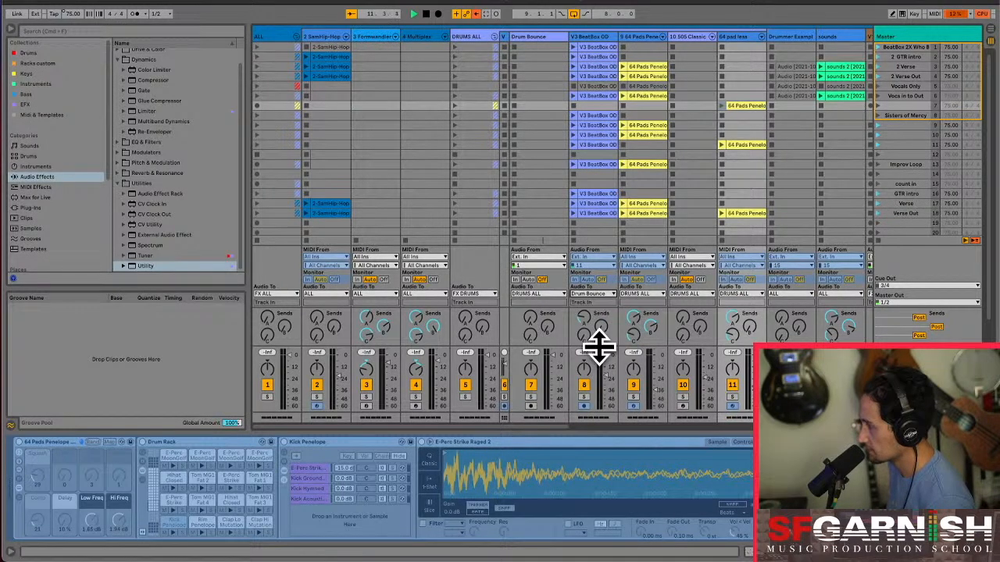
click(531, 407)
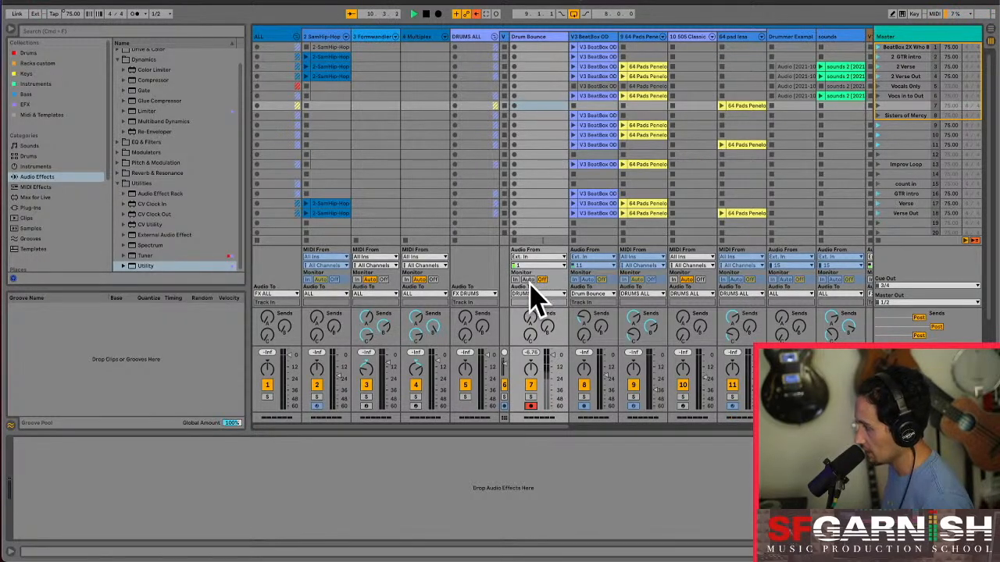
click(550, 267)
click(550, 264)
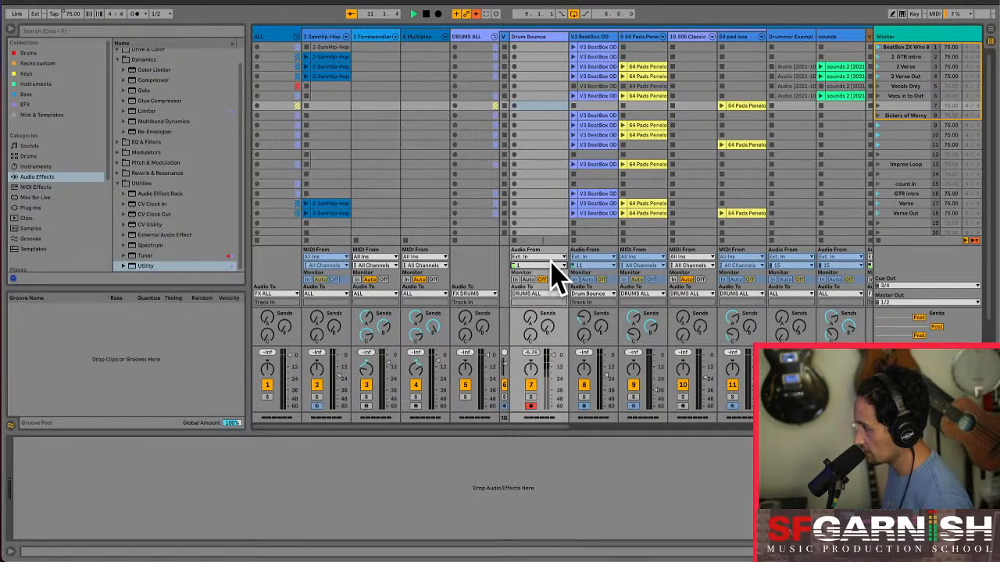
click(550, 256)
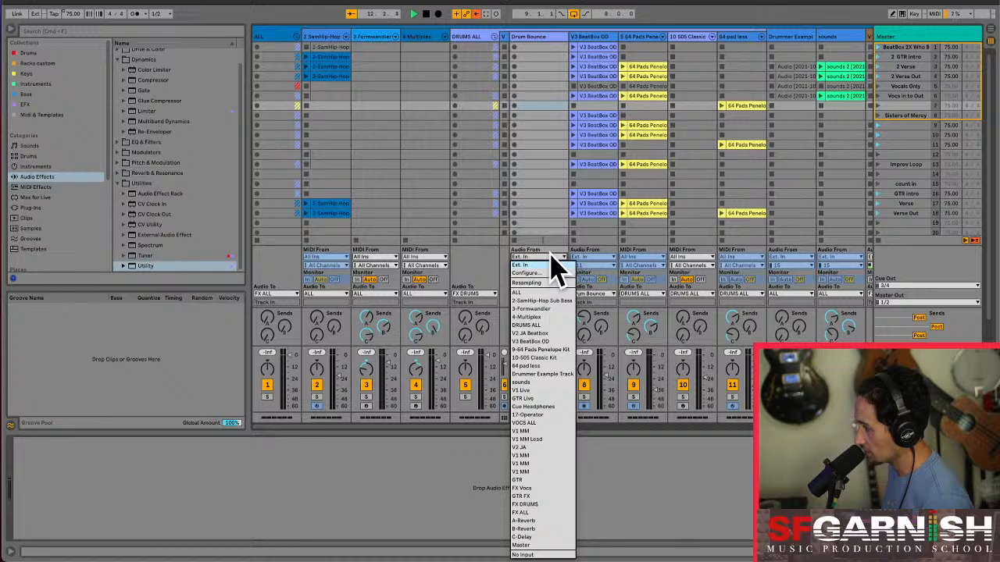
click(555, 343)
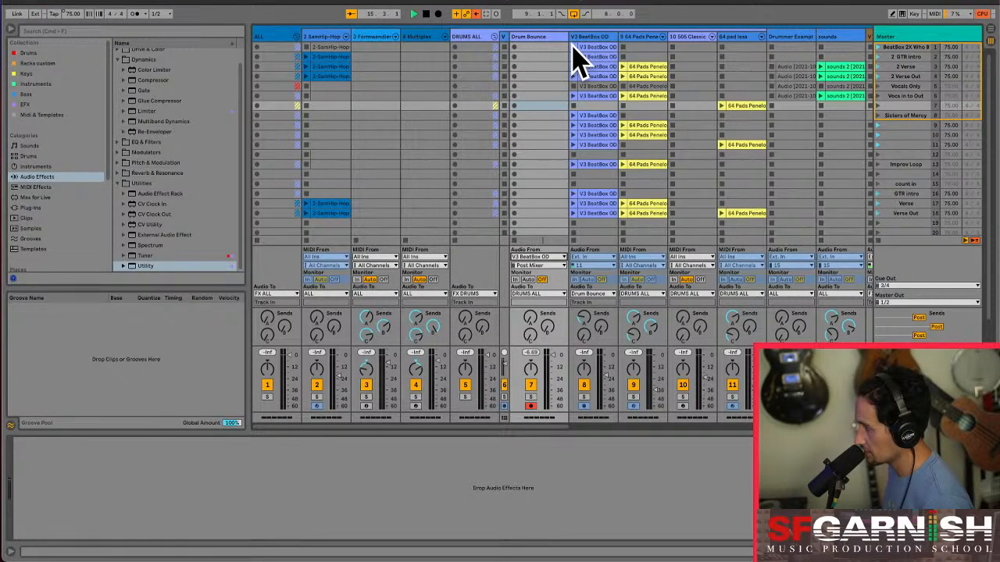
Record the BeatBox 2X Who B scene's beatbox into Drum Bounce with Auto monitoring, and switch the recorded clip to playback
click(877, 48)
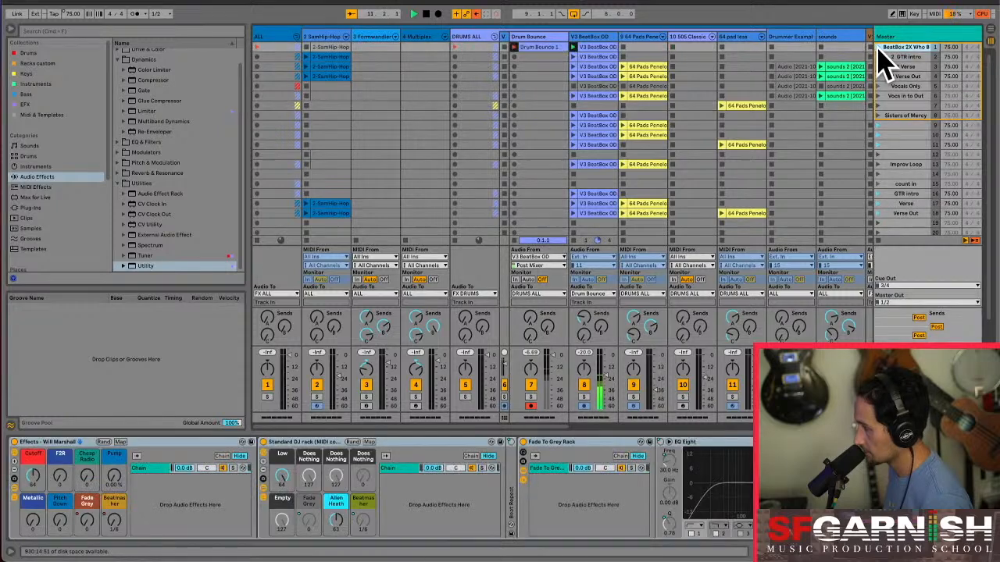
click(528, 280)
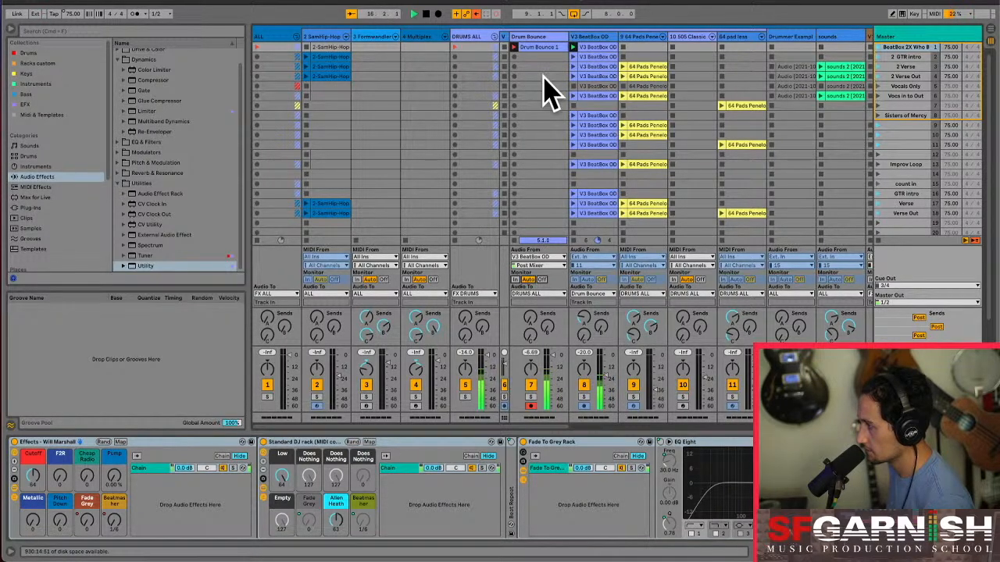
click(514, 47)
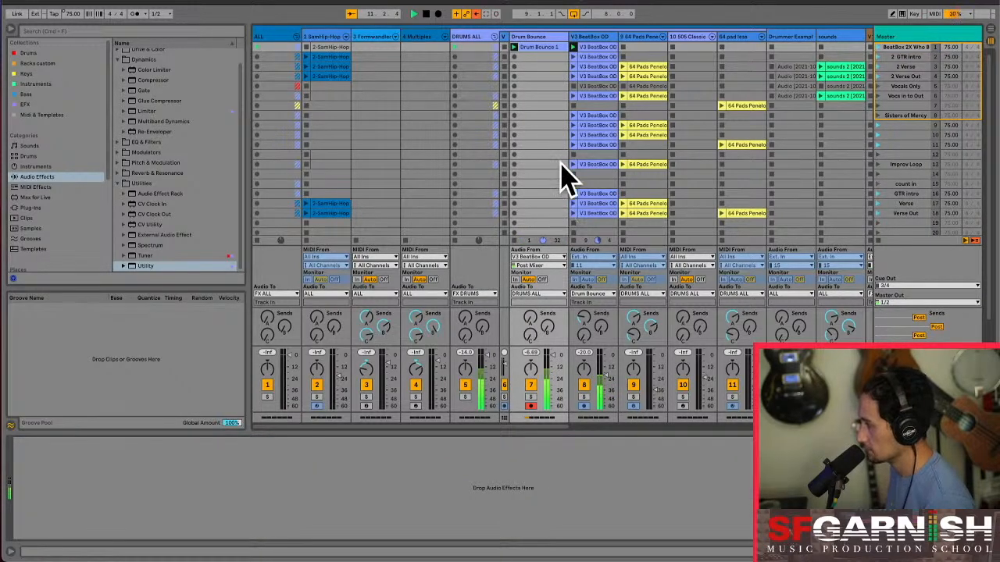
Deactivate the first V3 BeatBox OD clip and set the Drum Bounce track's audio input source to DRUMS ALL
click(602, 50)
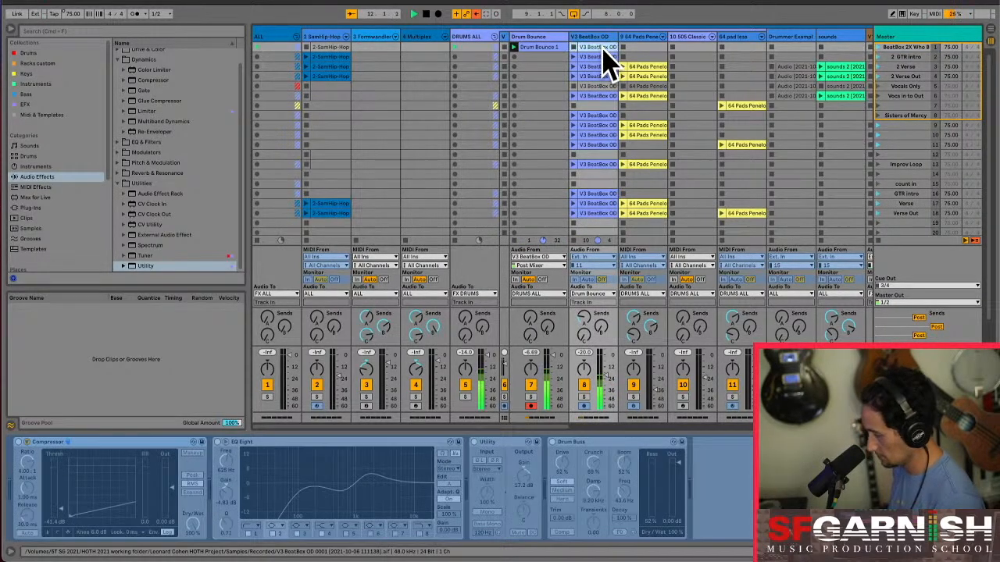
click(539, 67)
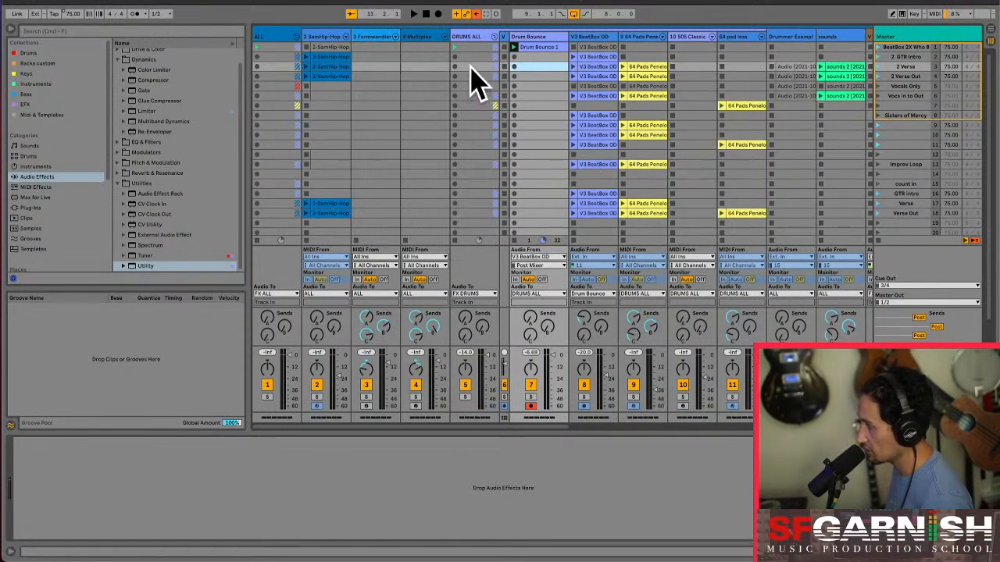
click(549, 258)
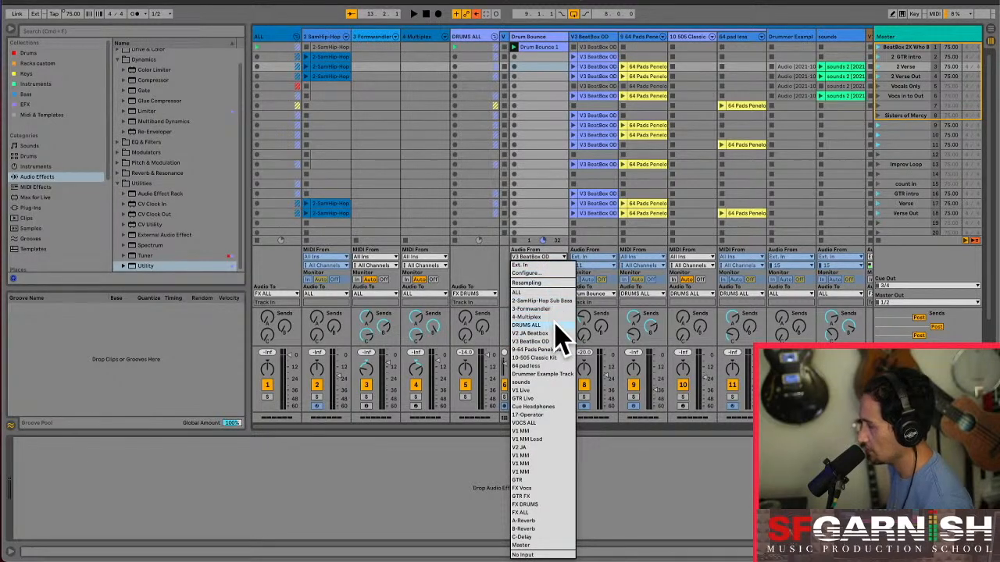
click(555, 324)
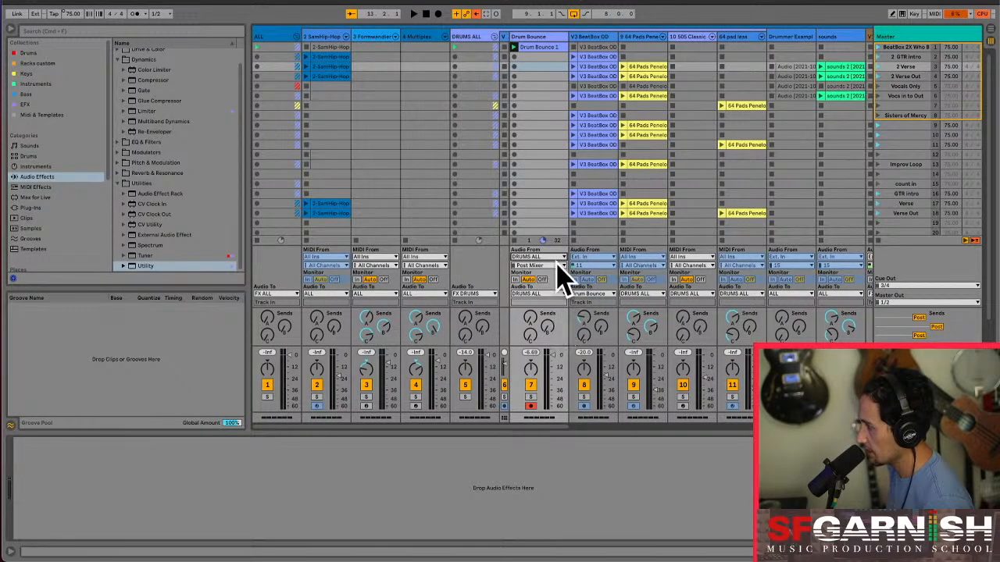
Try to record the 2 Verse scene's drums into Drum Bounce, disarm the track, stop playback and lower its volume to about -14 dB
click(536, 67)
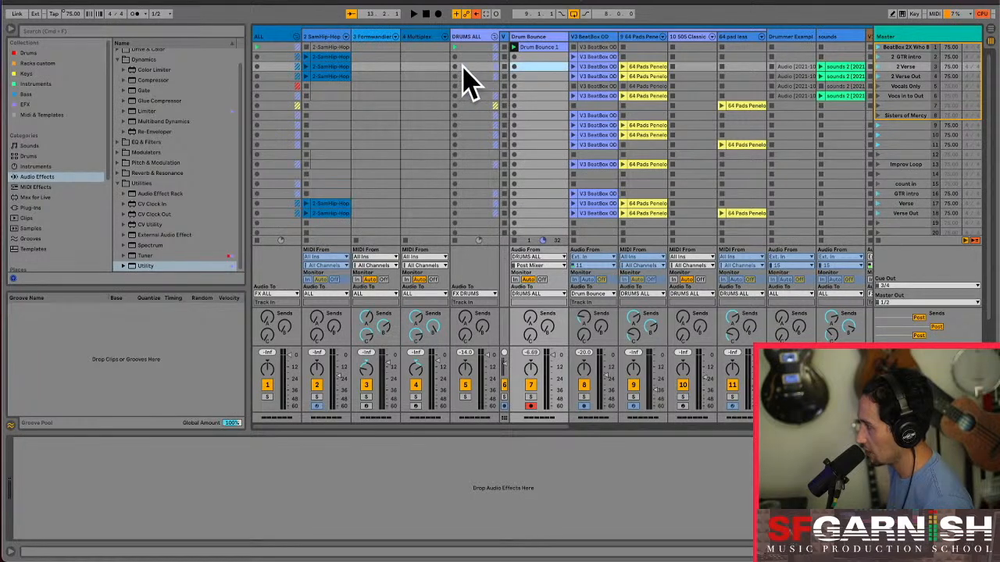
click(879, 66)
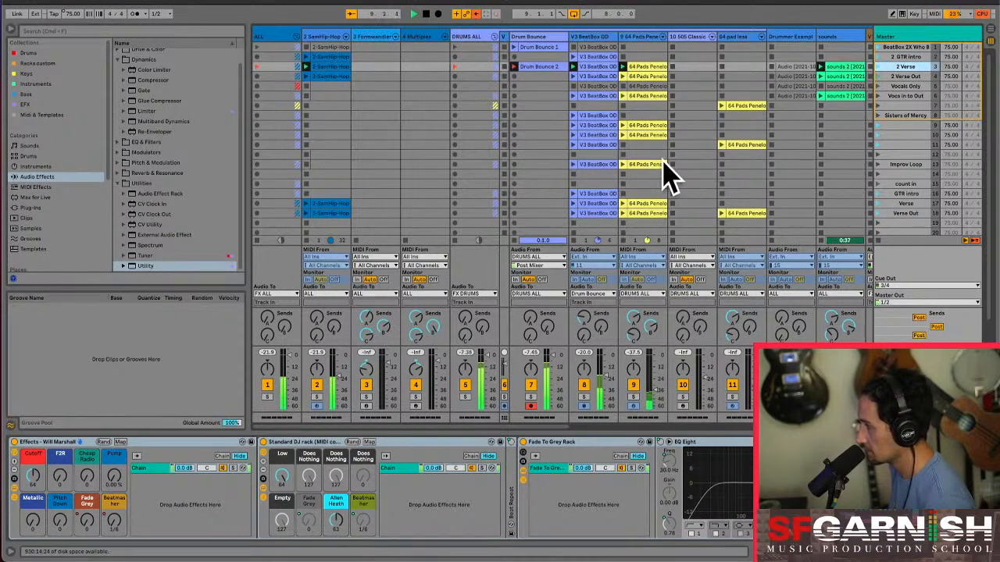
click(530, 406)
drag(553, 356, 552, 405)
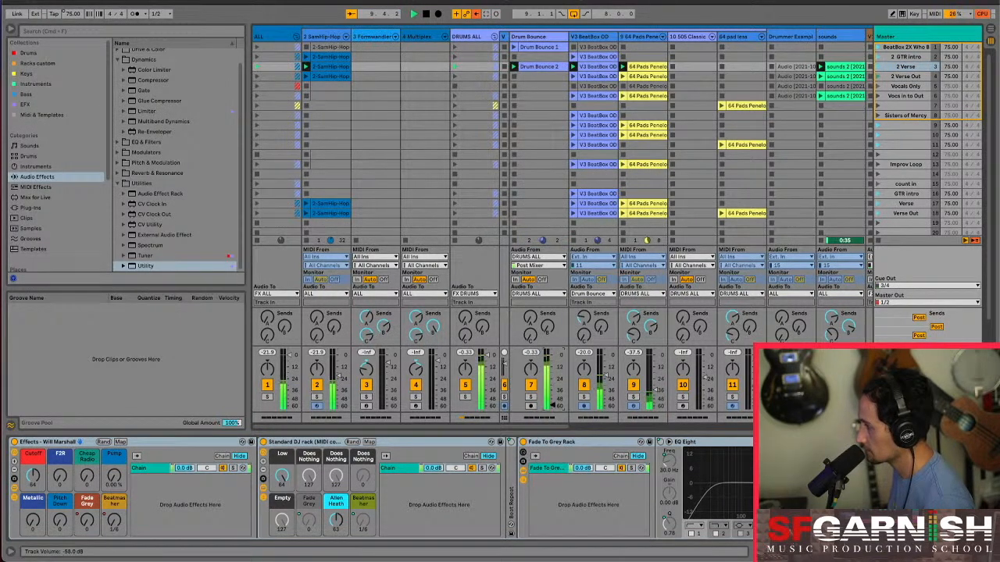
key(space)
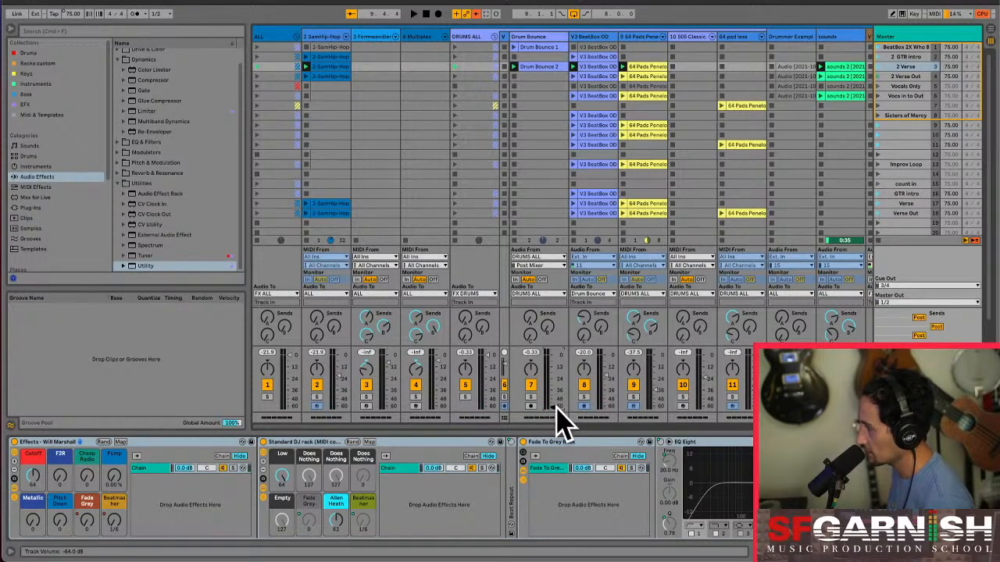
drag(557, 410, 557, 414)
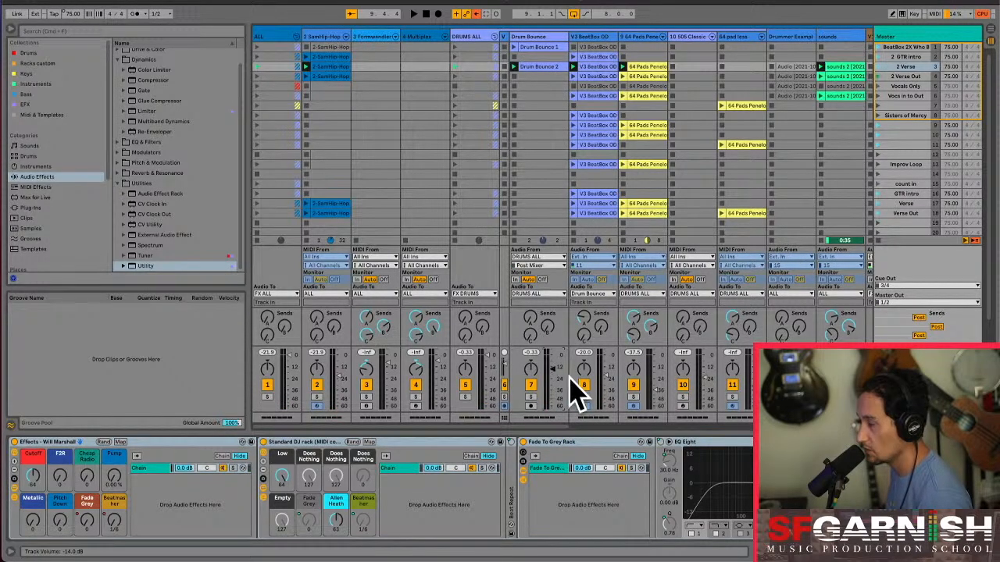
drag(552, 426, 512, 430)
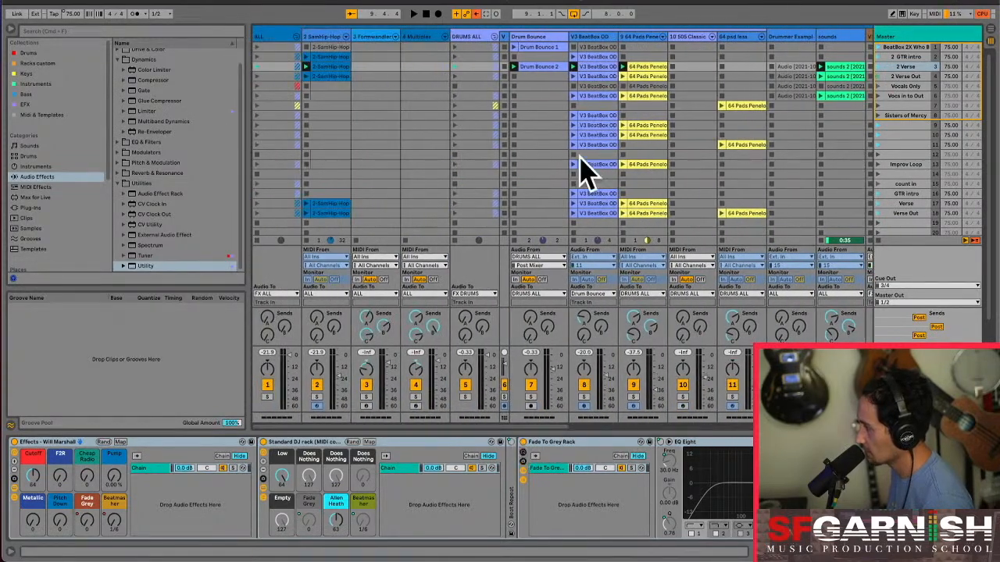
Open the Drum Bounce 2 clip, move it down to the count in scene and deactivate it
click(549, 78)
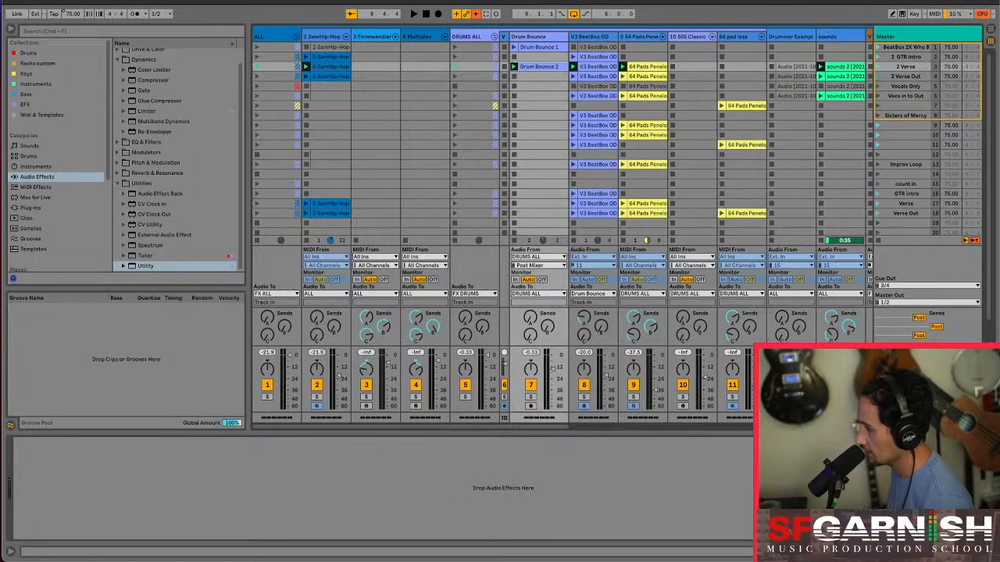
double_click(541, 67)
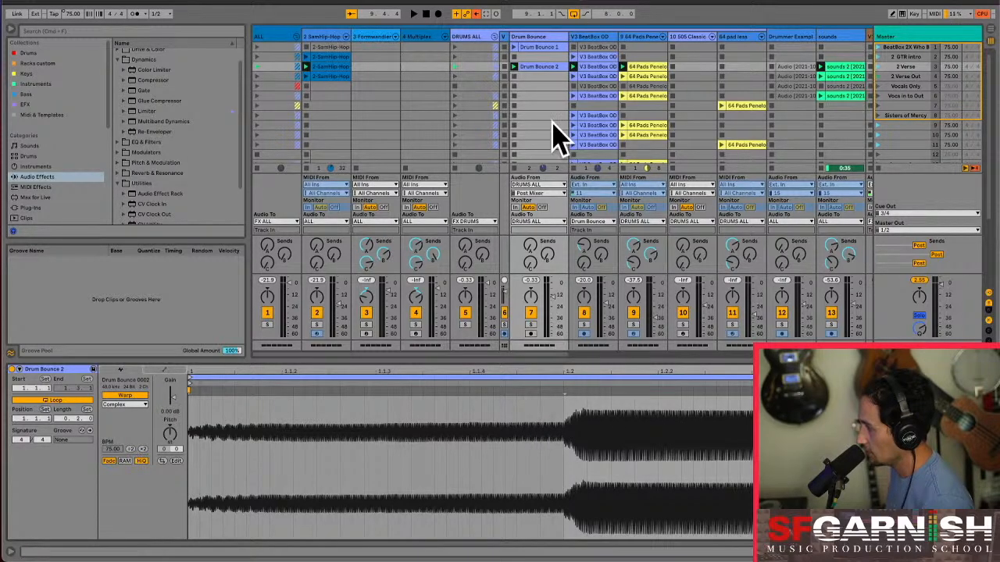
drag(542, 64, 538, 121)
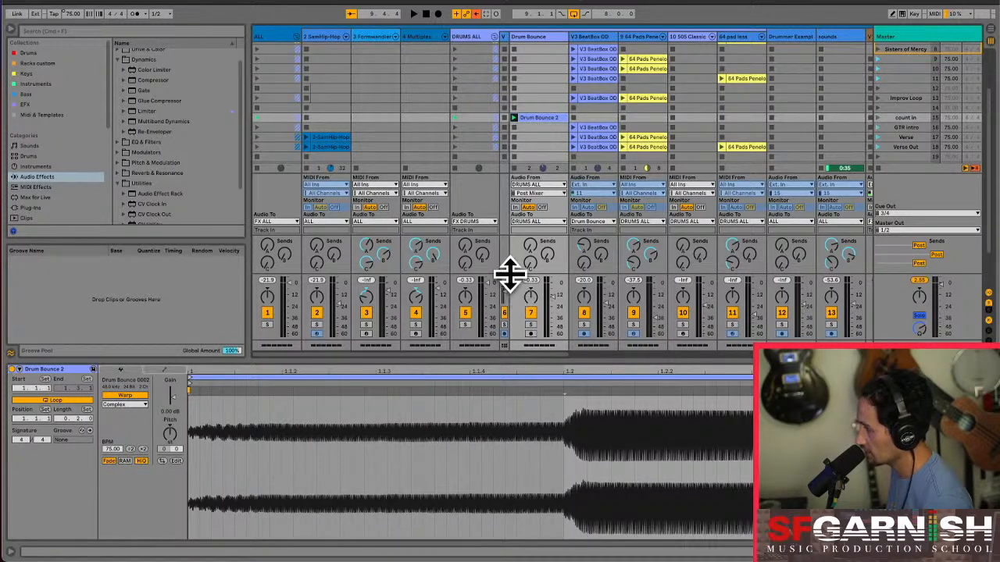
key(0)
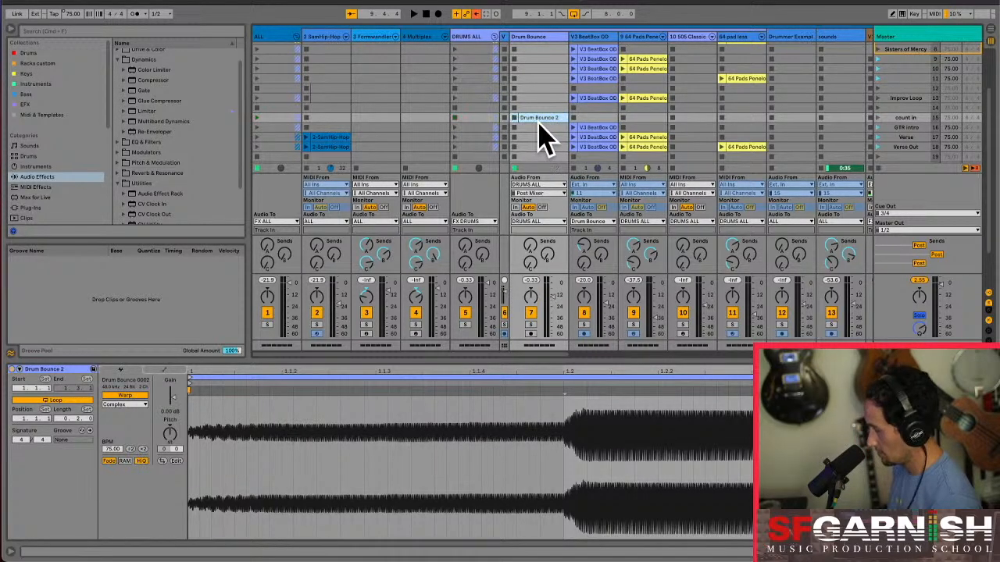
scroll(544, 133, up, 5)
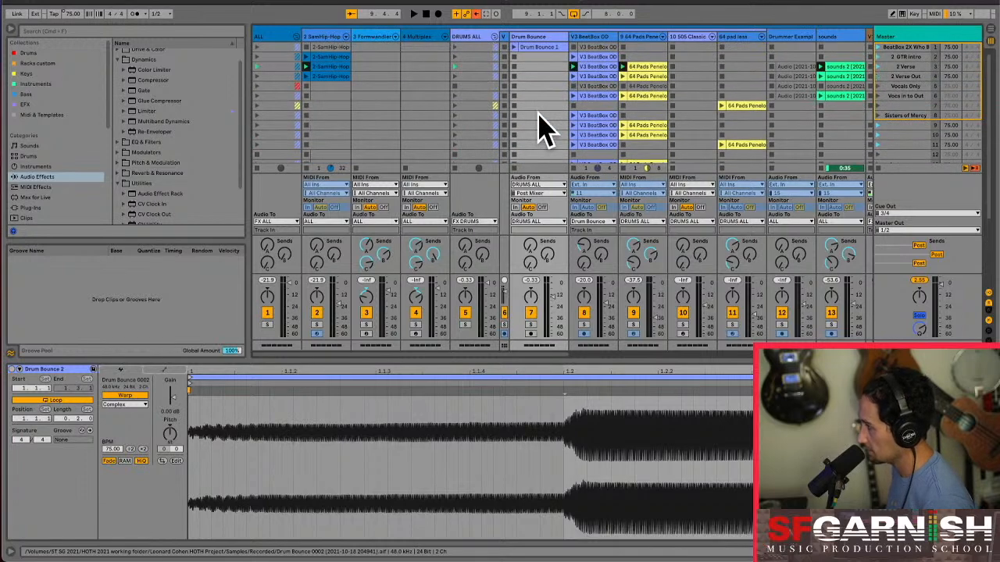
Move the Drum Bounce track out of the DRUMS ALL group and place it directly before the group
click(535, 67)
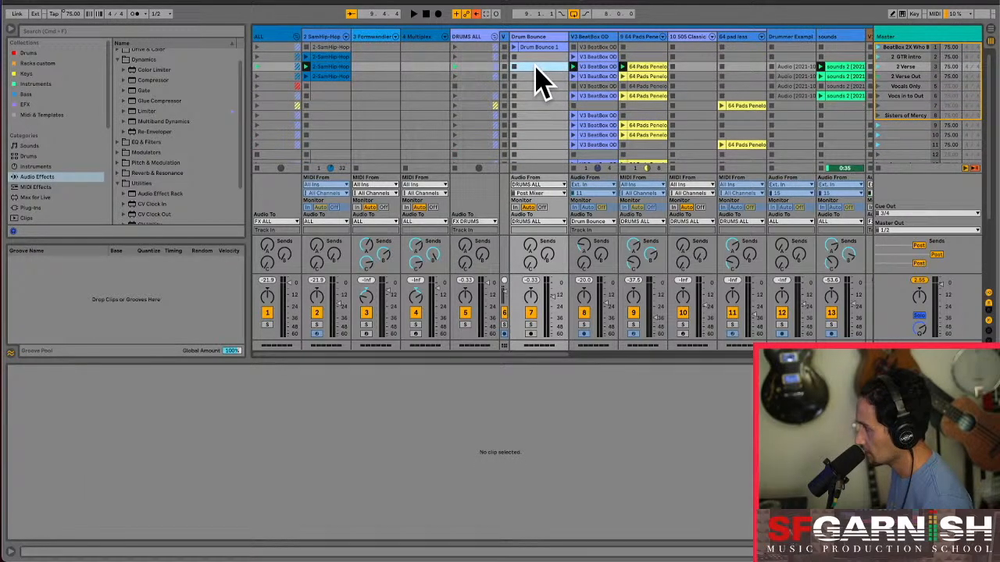
click(538, 37)
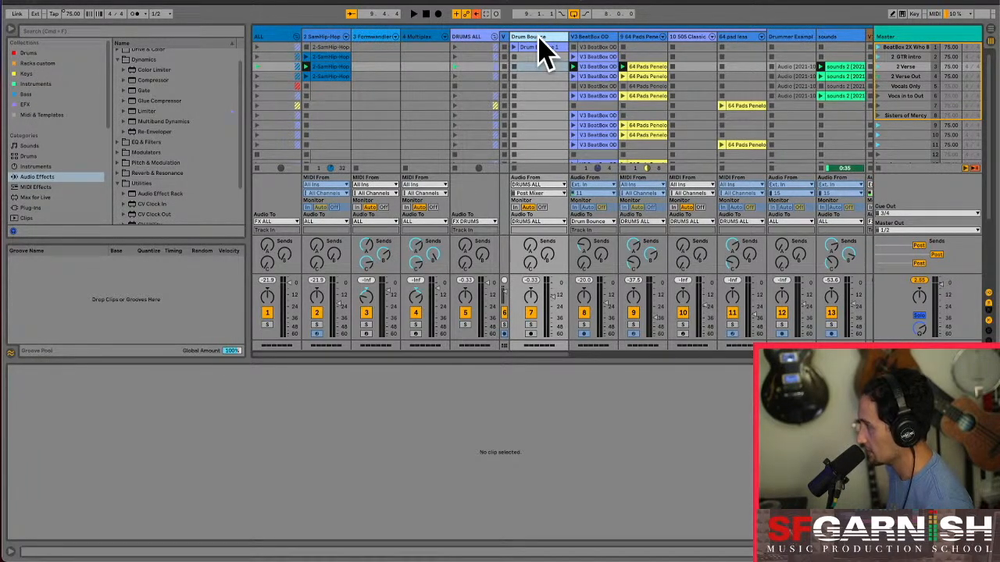
drag(537, 37, 453, 44)
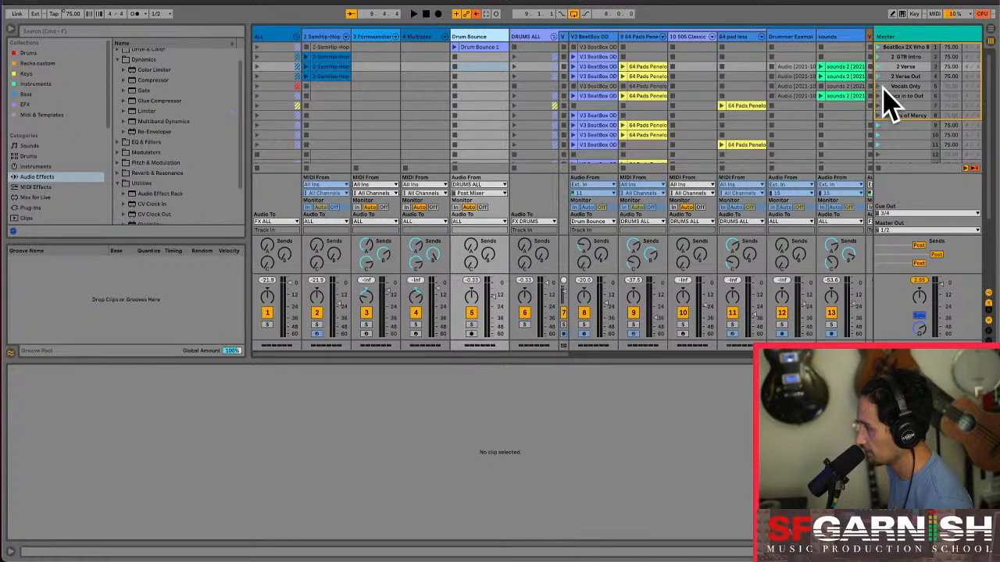
Arm the Drum Bounce track and record the drums of the 2 Verse and 2 Verse Out scenes into its matching slots
click(878, 66)
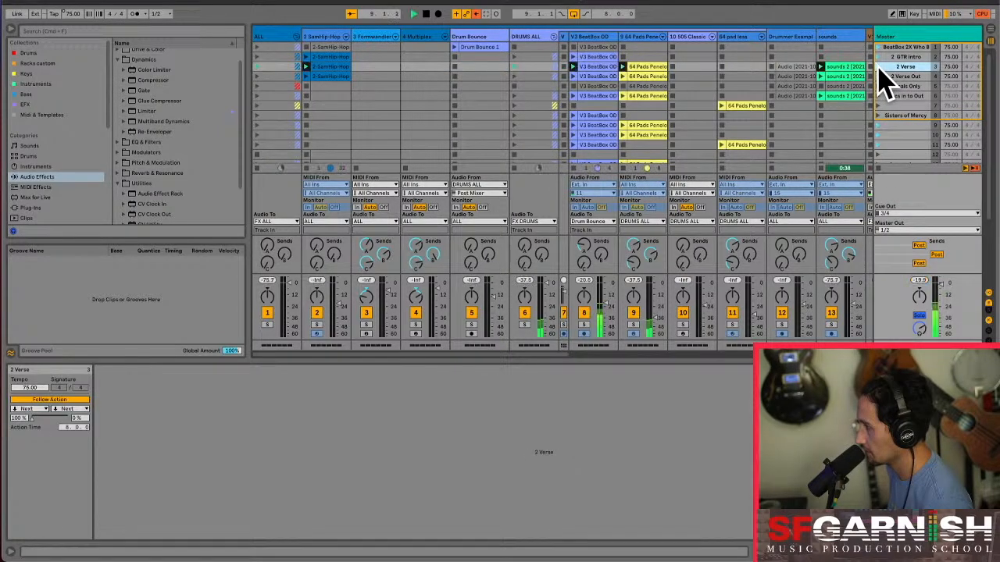
click(471, 333)
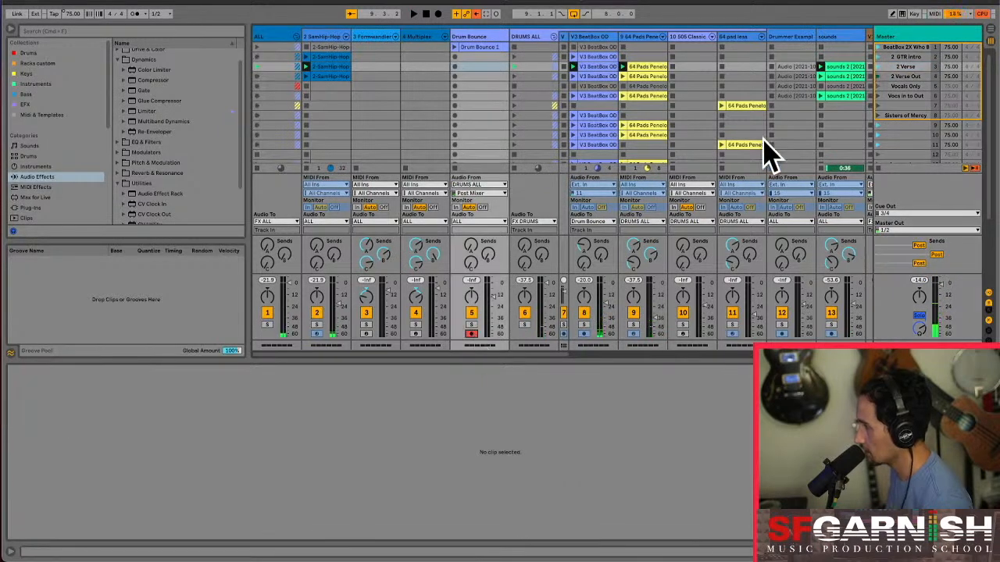
click(878, 67)
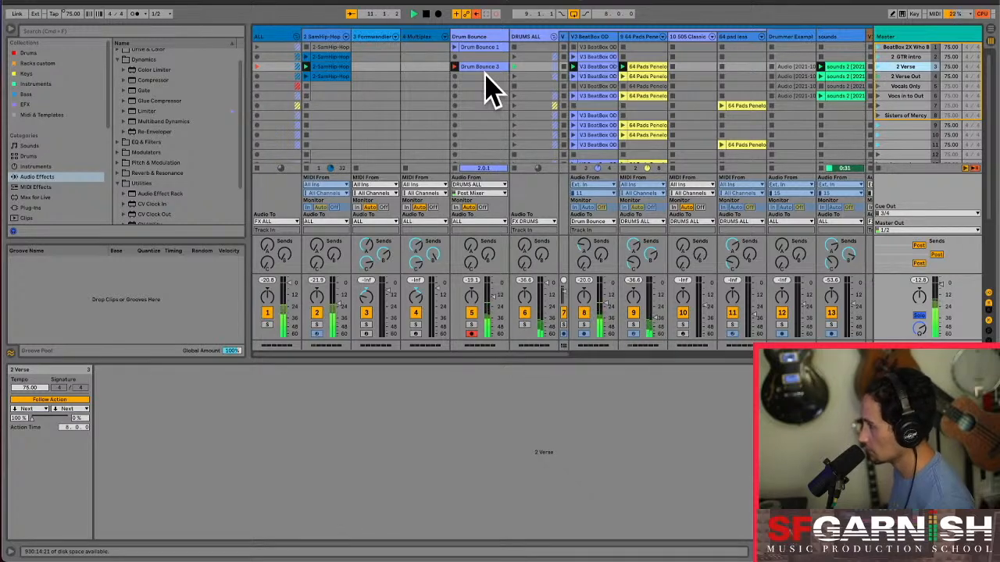
click(852, 76)
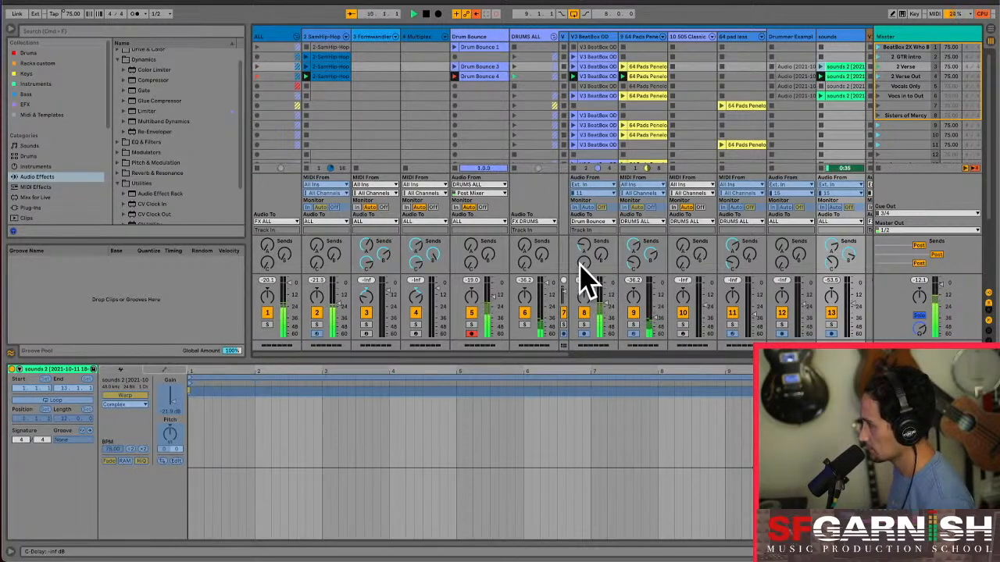
click(480, 78)
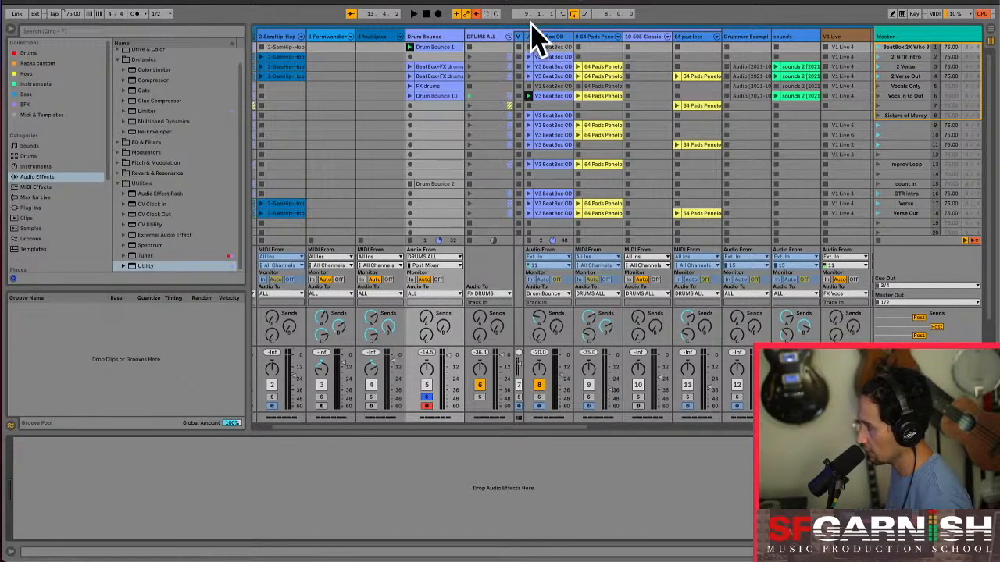
Save the Live Set as a new version named Leonard Cohen HOTH 03
click(64, 4)
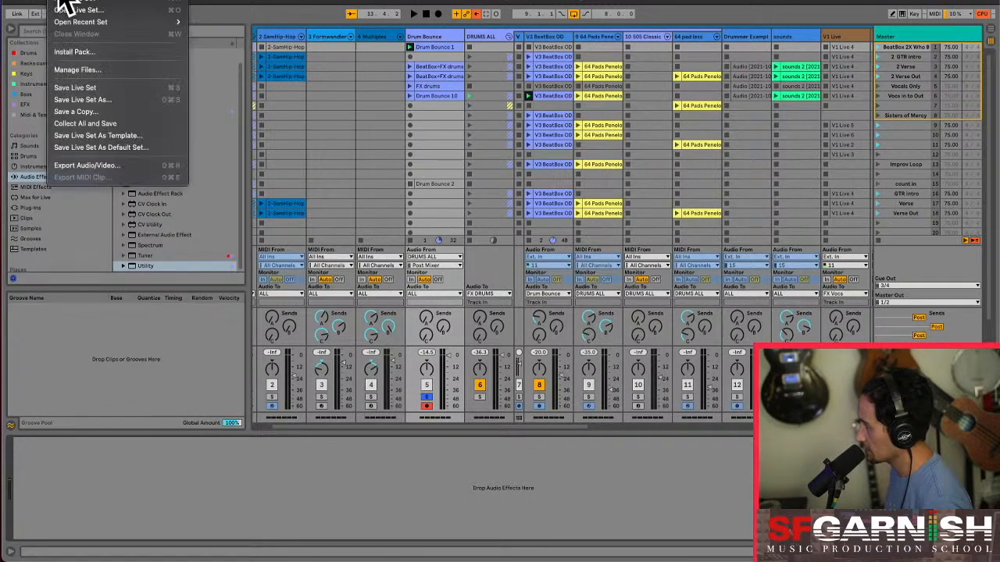
click(119, 98)
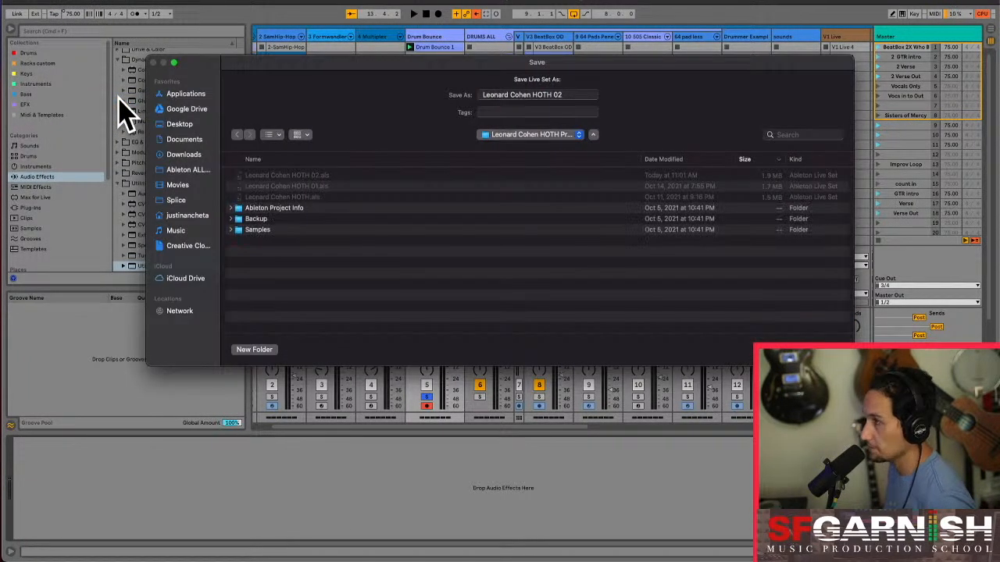
click(571, 93)
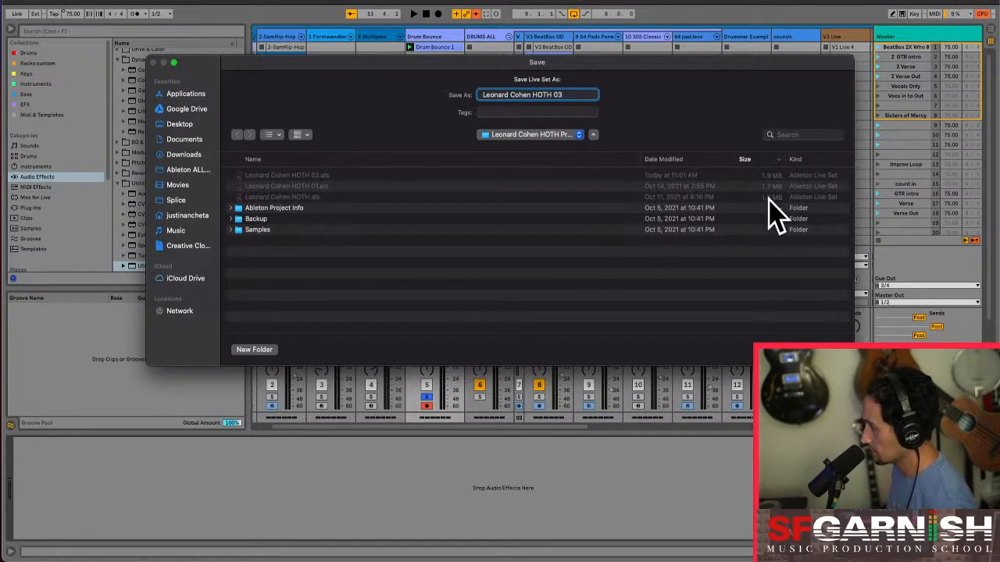
text(3)
key(Return)
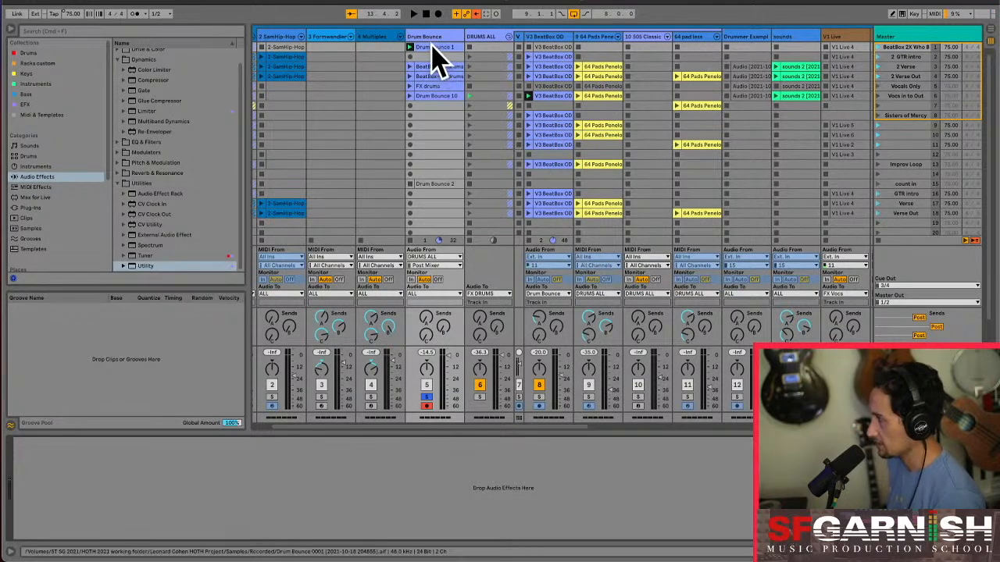
Play the 64 pad less track's scene 7 clip soloed, and compare it with the Drum Bounce 10 and FX drums clips soloed on Drum Bounce
click(523, 51)
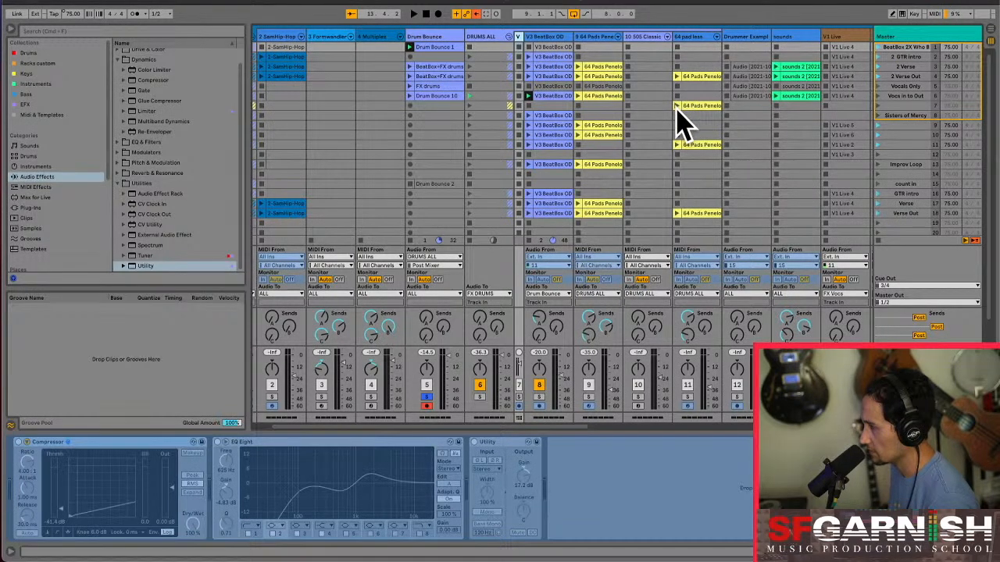
click(687, 397)
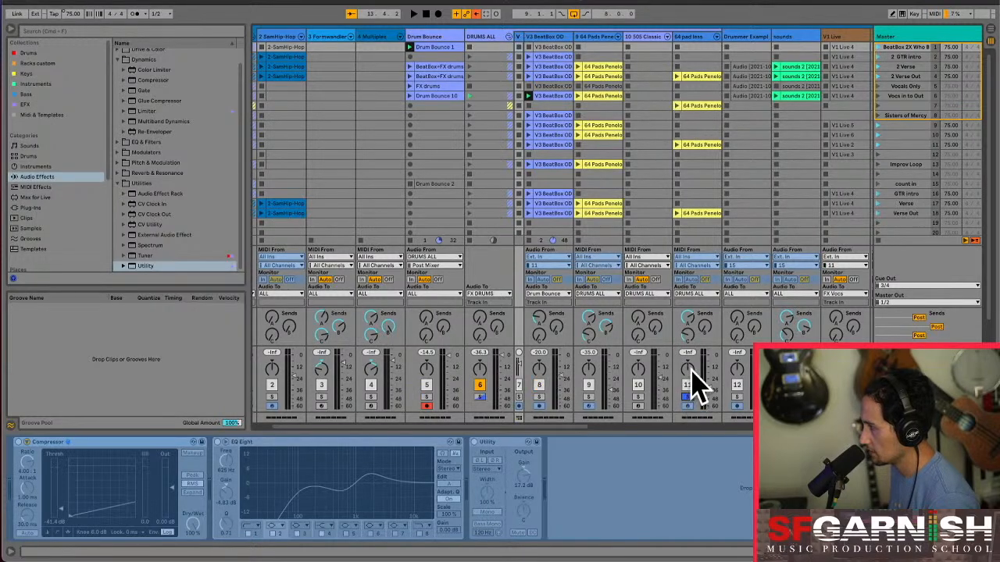
click(677, 105)
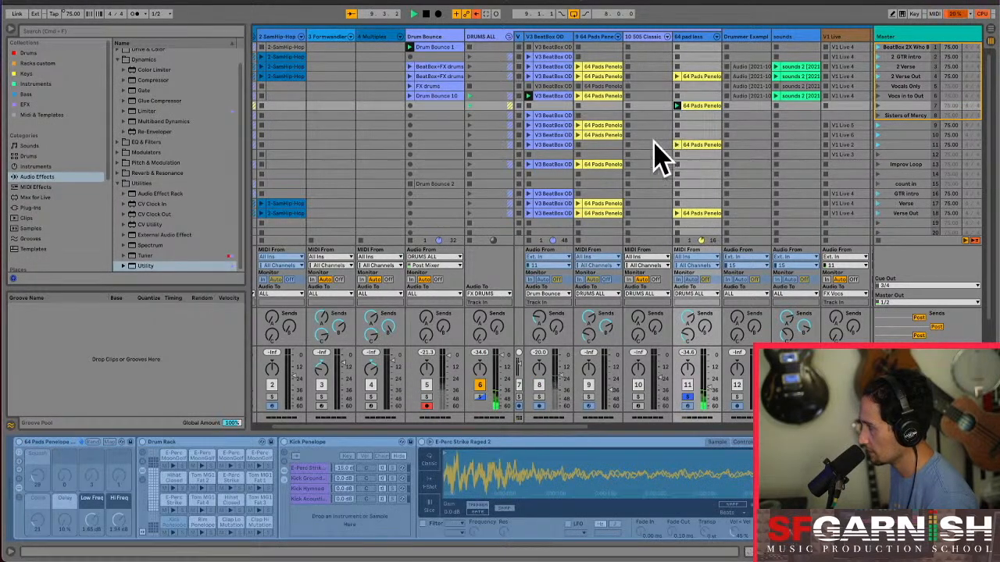
click(409, 95)
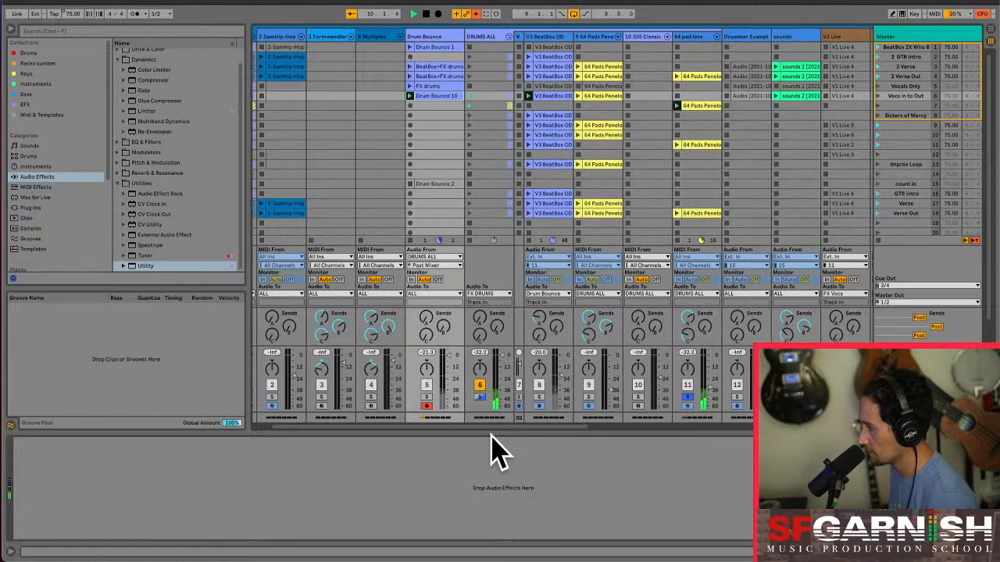
click(426, 396)
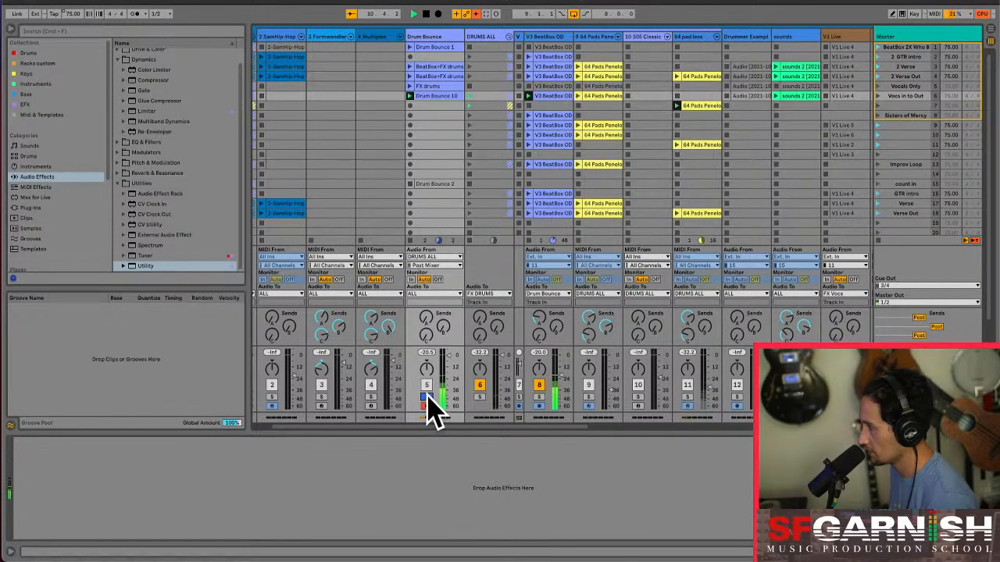
click(409, 87)
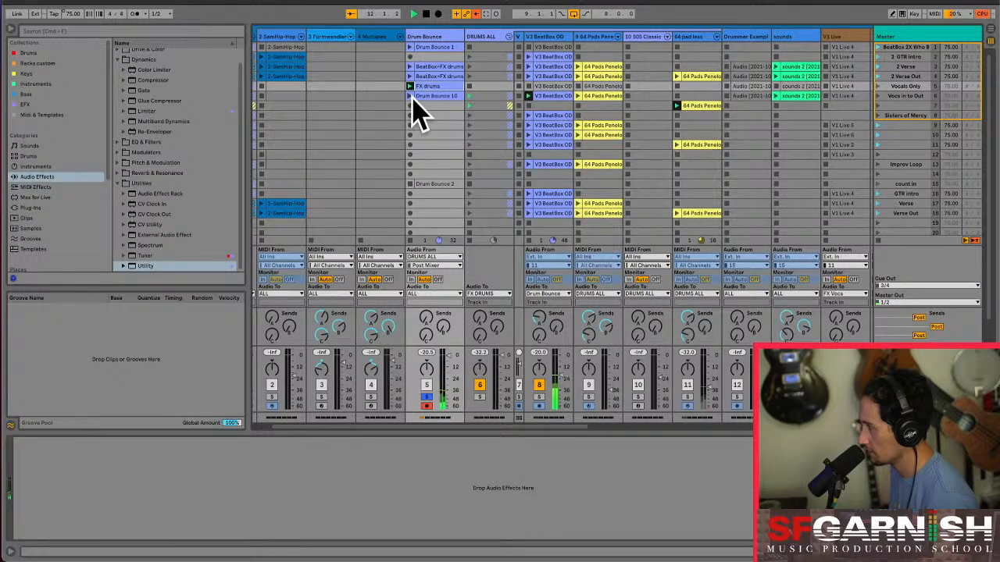
Play the Drum Bounce 10 clip, open its clip view and deactivate the clip
click(419, 97)
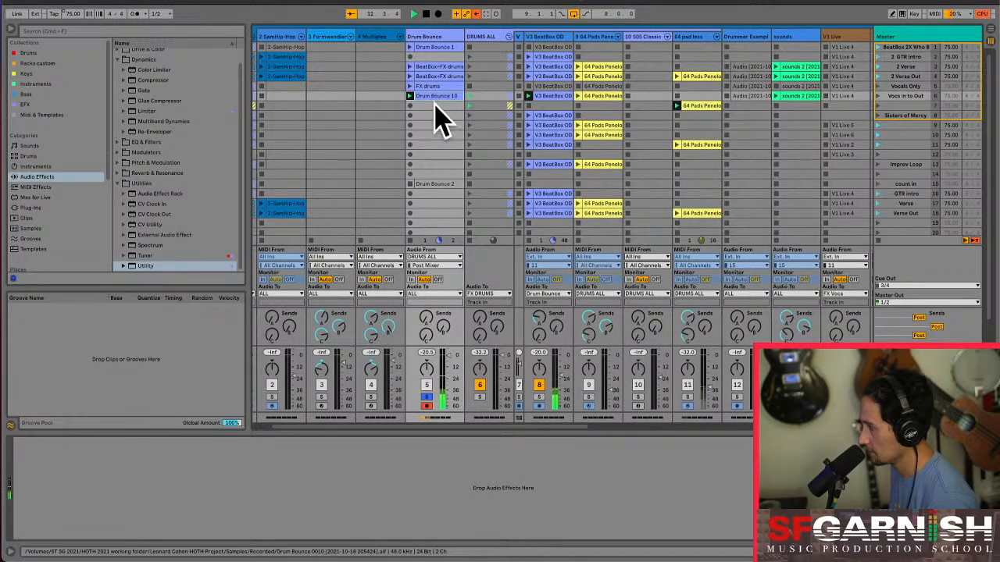
key(shift+Tab)
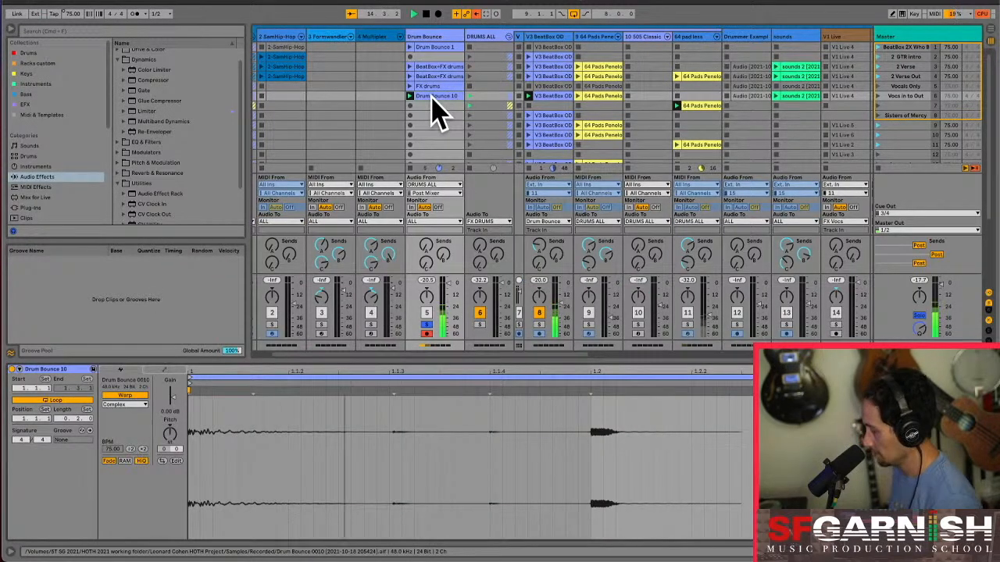
key(0)
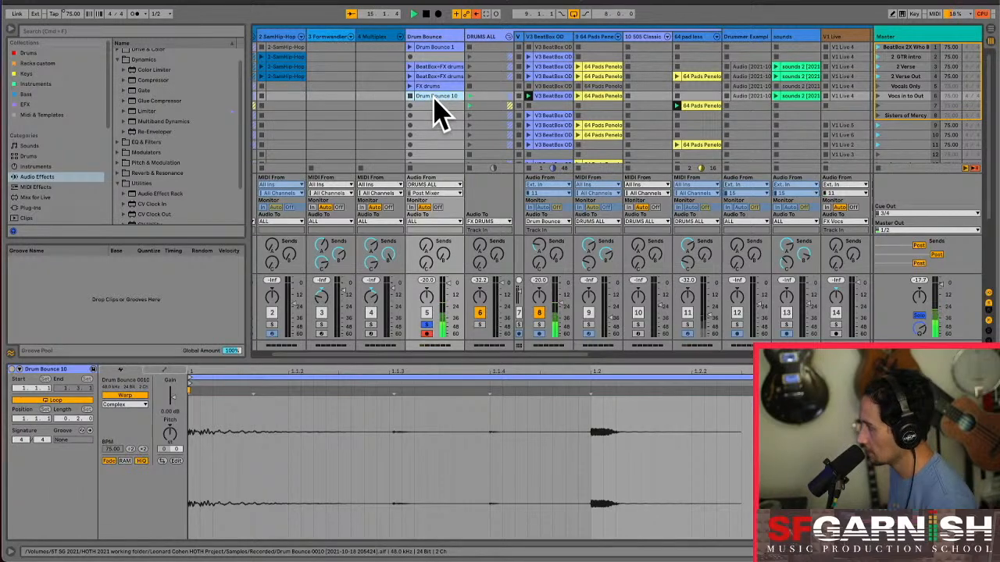
Play the FX drums clip on Drum Bounce, unsolo the track and stop all clips
click(410, 87)
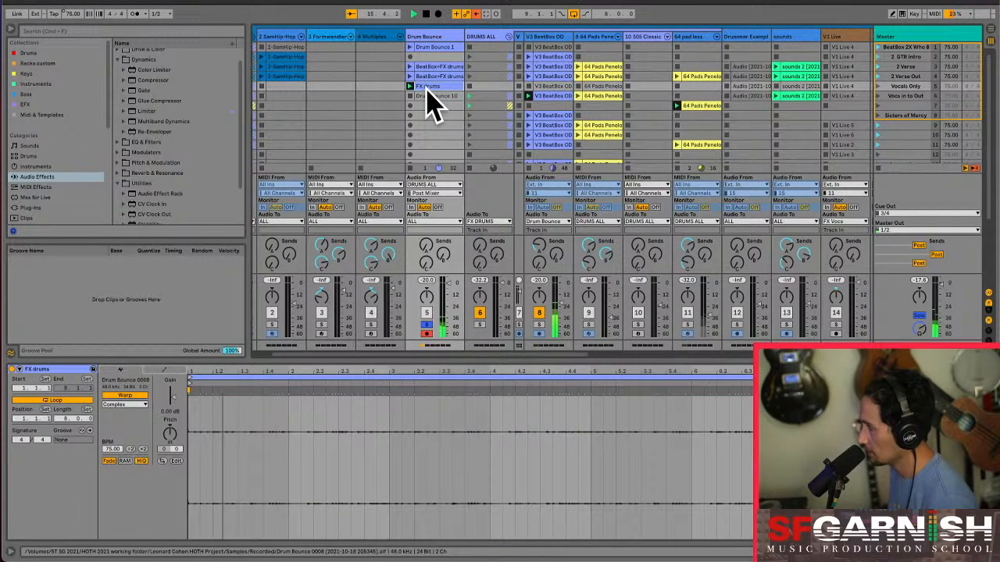
click(429, 323)
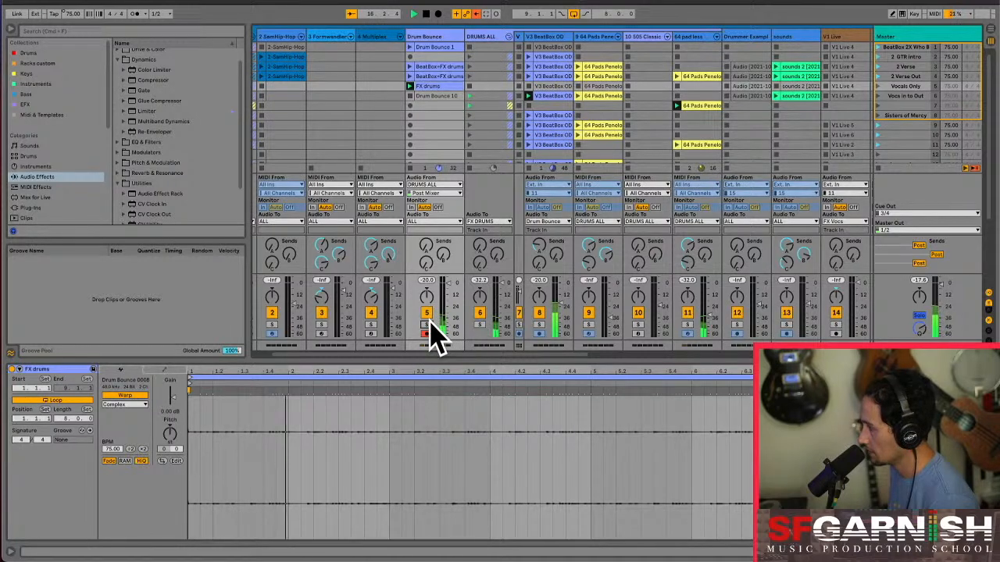
click(879, 167)
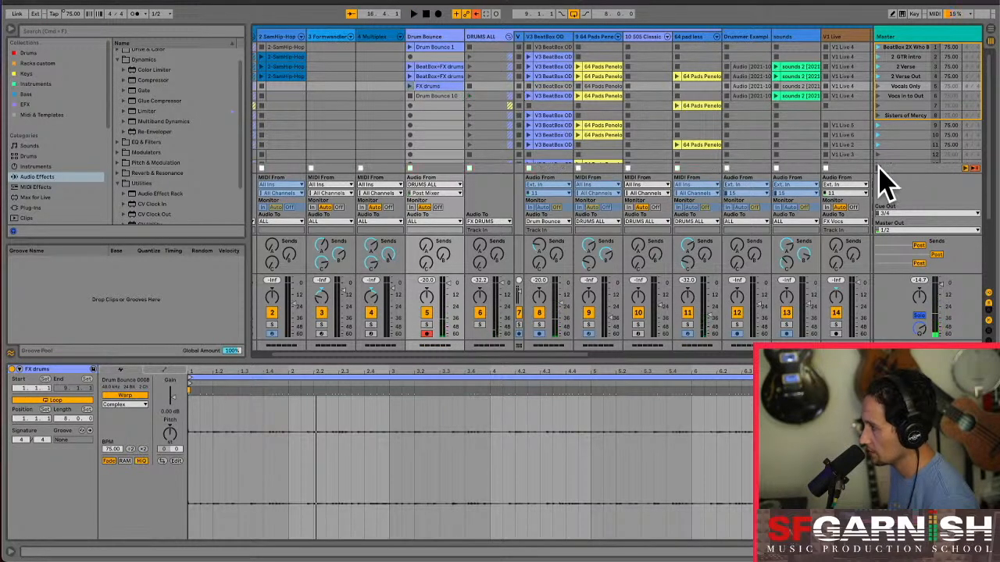
Color the Drum Bounce 1 clip orange and duplicate it into the 2 GTR intro scene
click(430, 48)
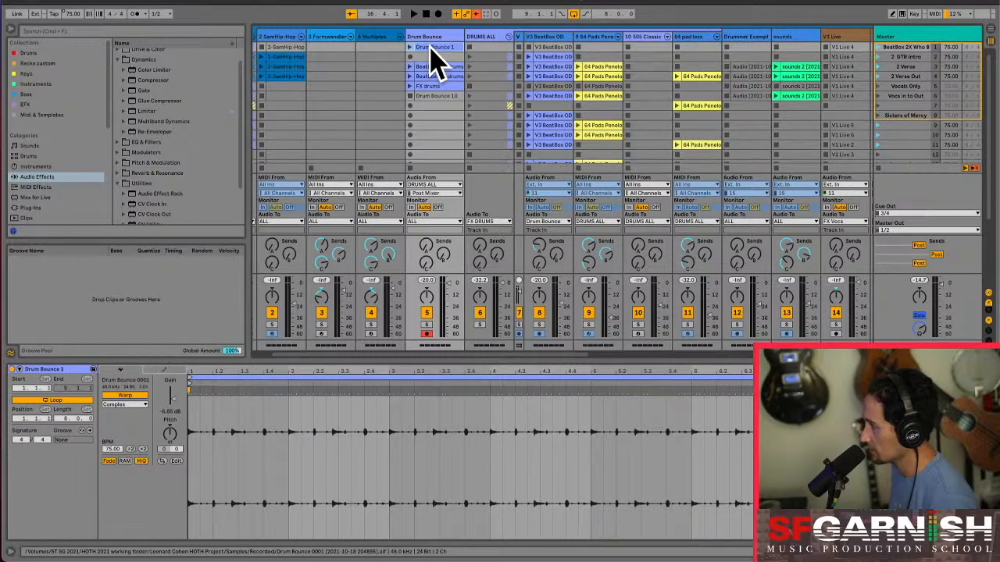
right_click(438, 61)
click(458, 266)
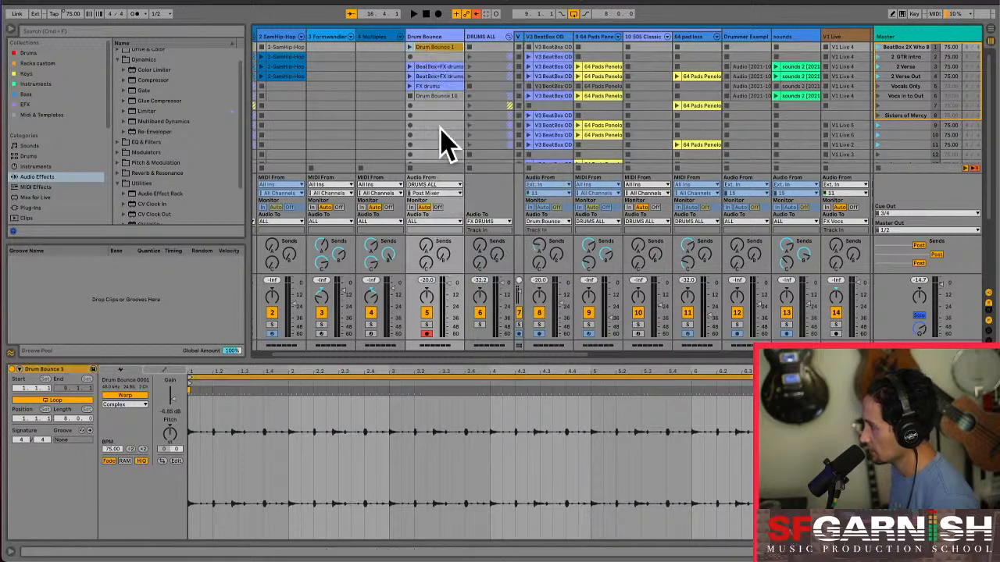
click(435, 68)
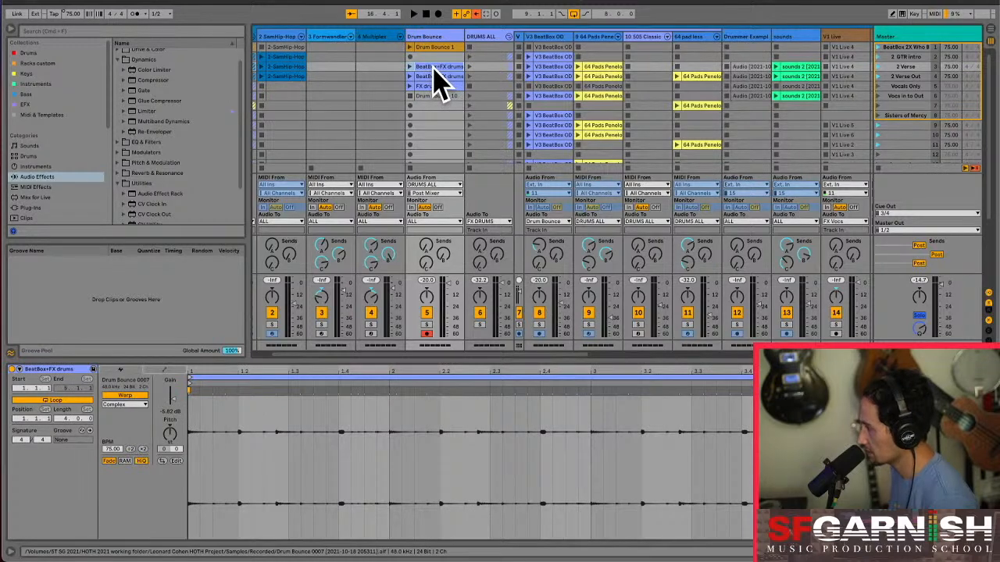
click(435, 48)
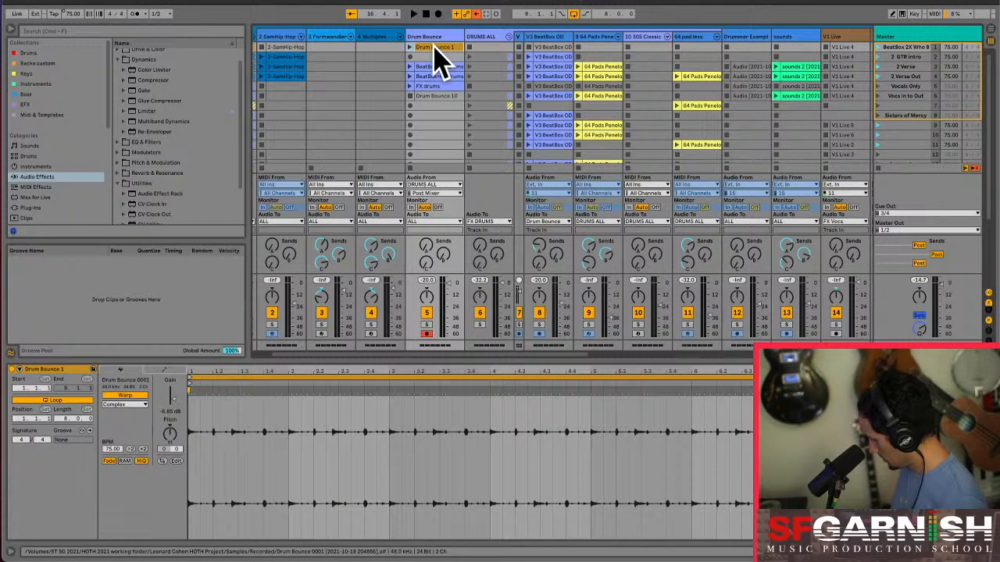
key(super+d)
Color the FX drums clip on the Drum Bounce track green
click(438, 67)
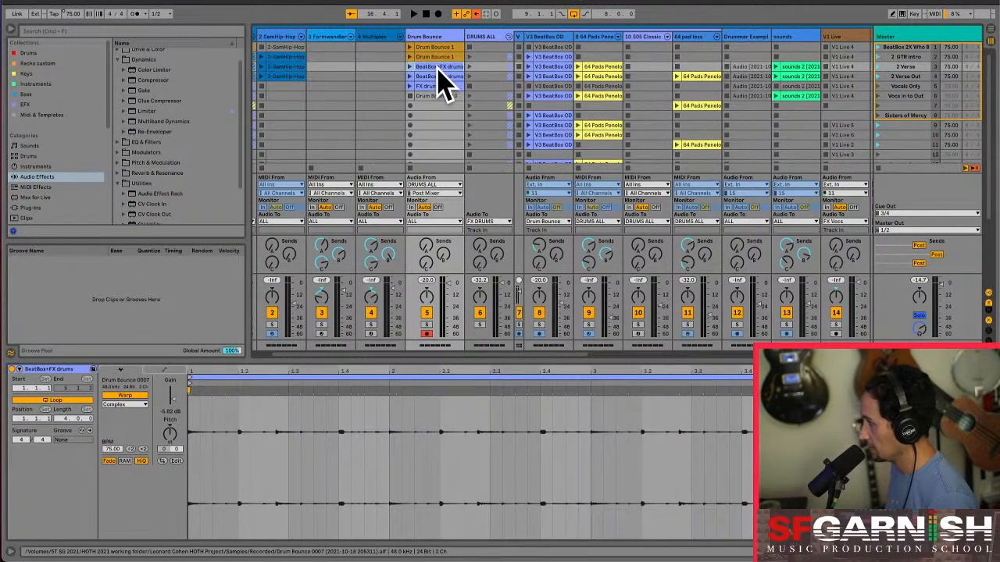
right_click(441, 78)
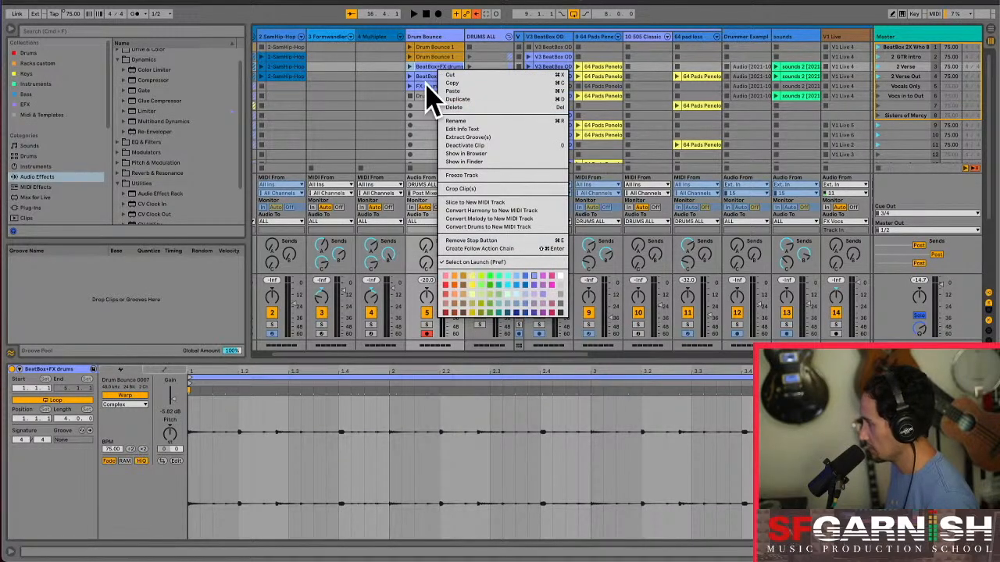
click(427, 84)
click(435, 87)
right_click(436, 92)
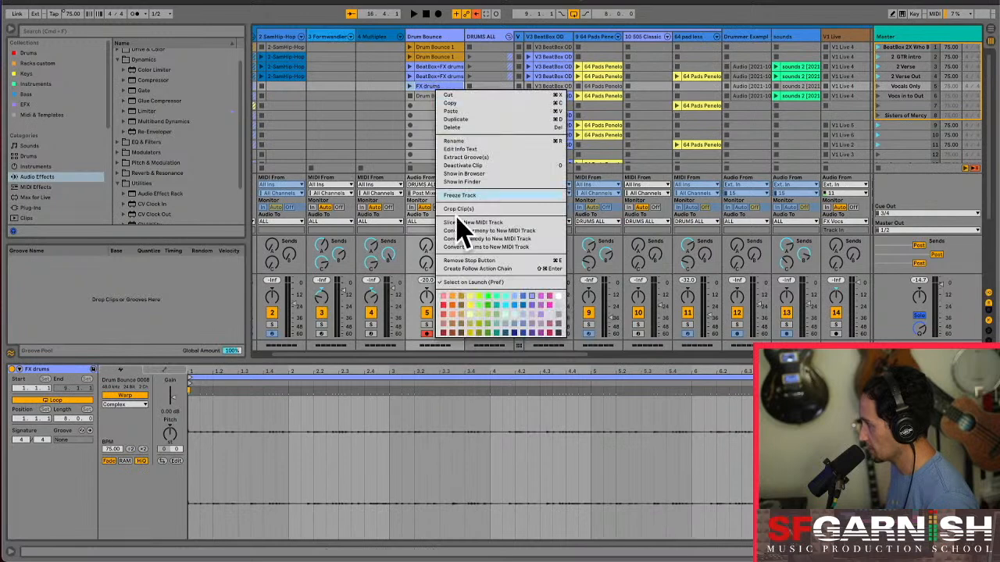
click(487, 305)
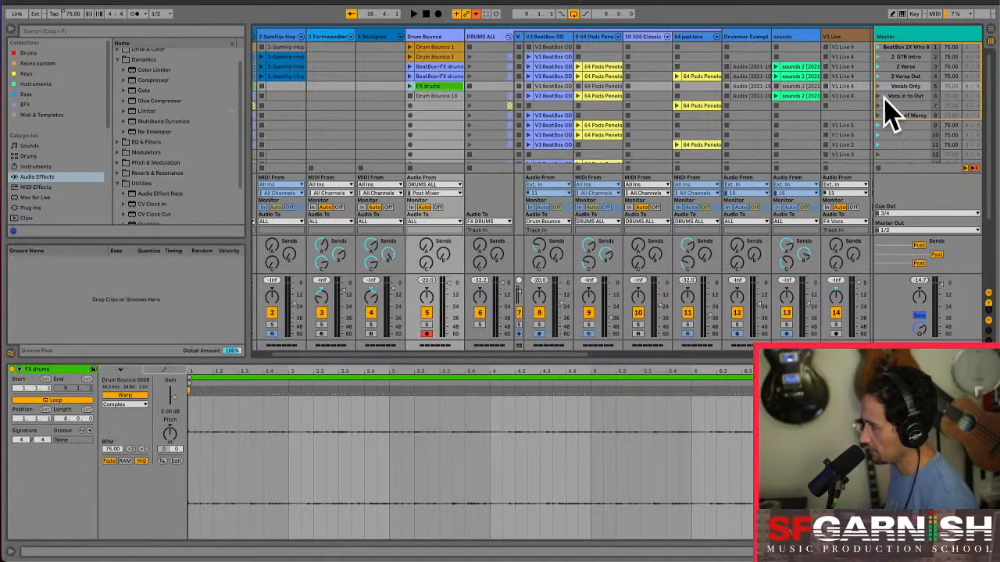
Launch the 2 Verse scene to check the bounced drums, and delete the DRUMS ALL group track
click(485, 39)
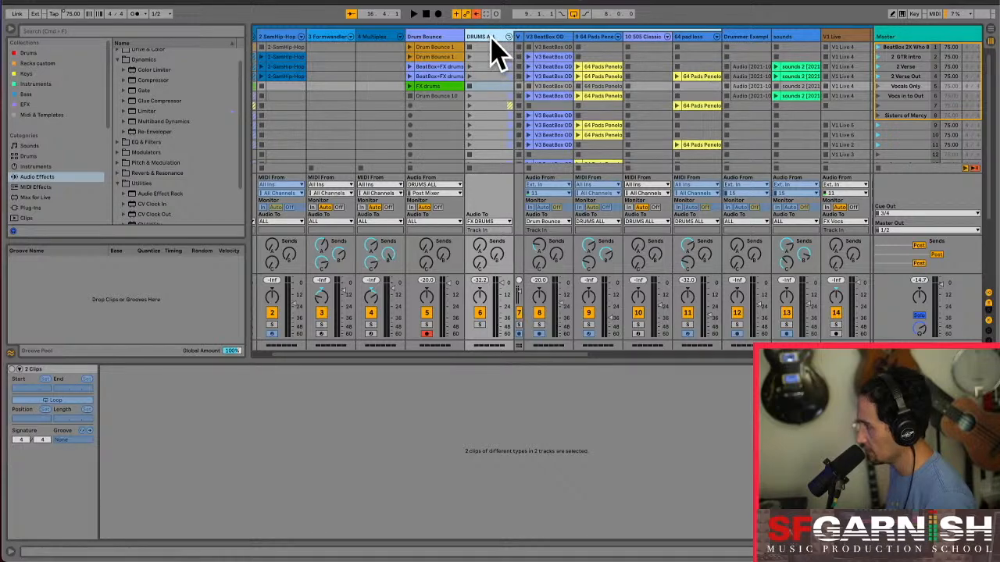
click(879, 66)
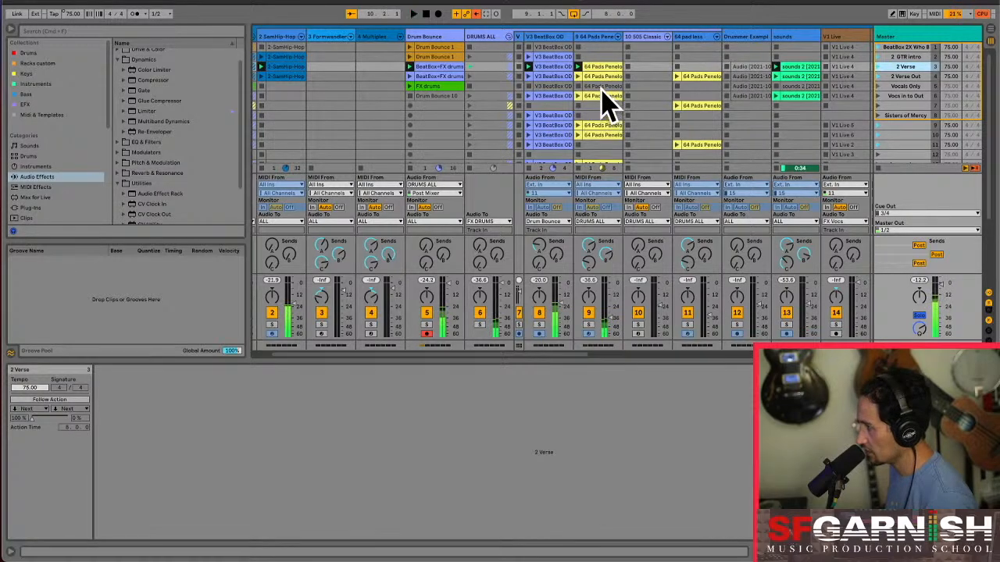
click(489, 39)
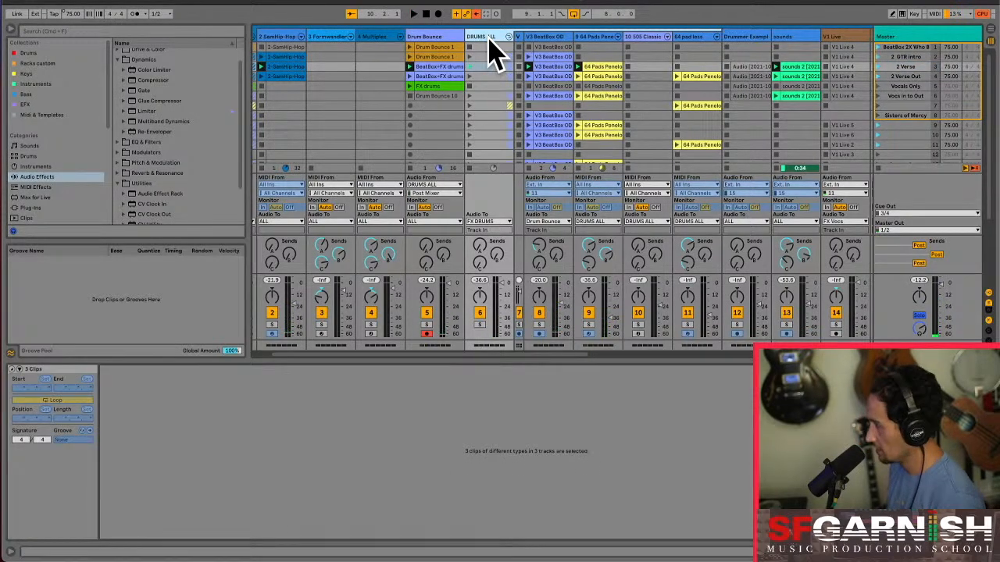
key(Delete)
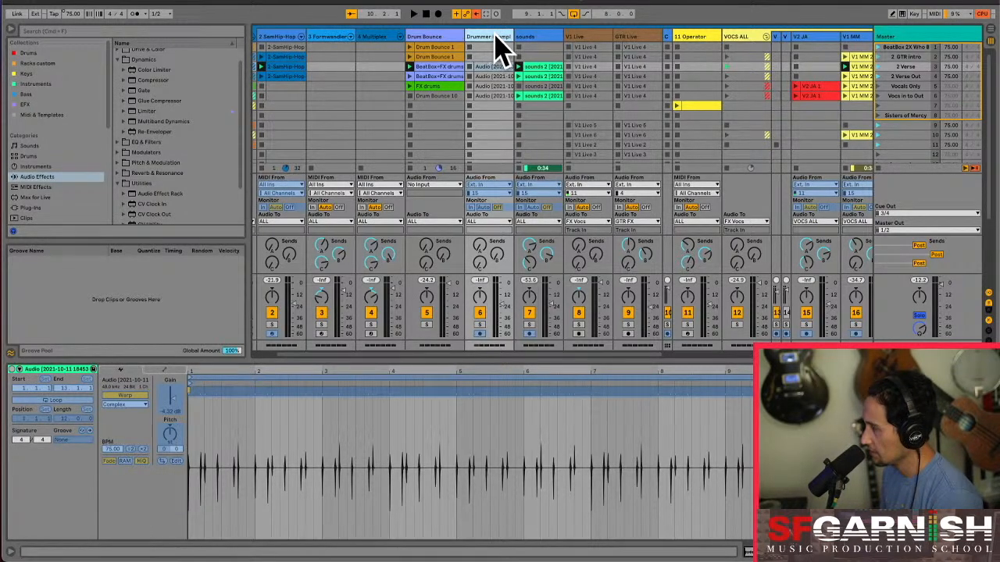
Expand the two collapsed vocal tracks V1 MM and V1 MM Lead inside VOCS ALL and delete both
click(532, 37)
click(593, 52)
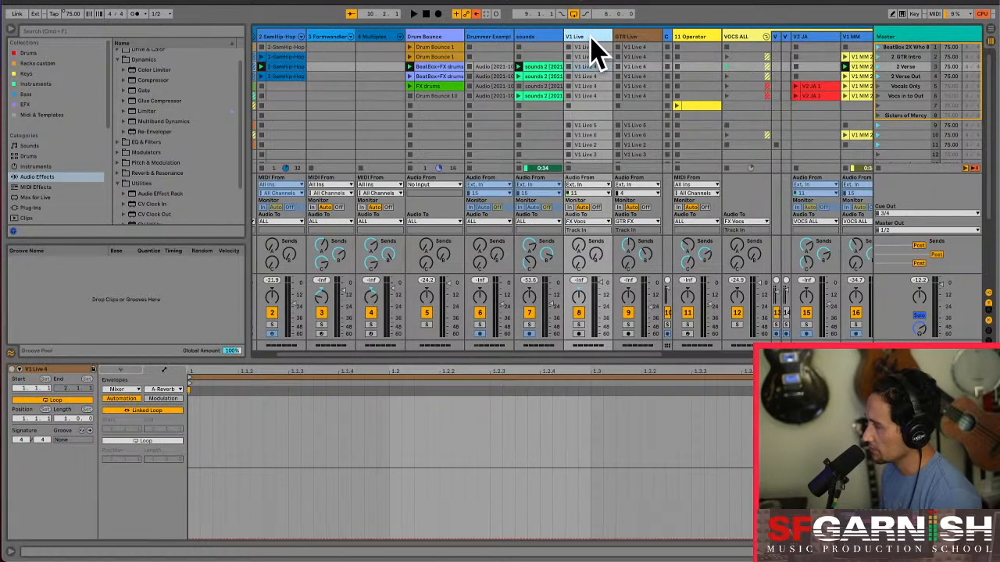
click(550, 51)
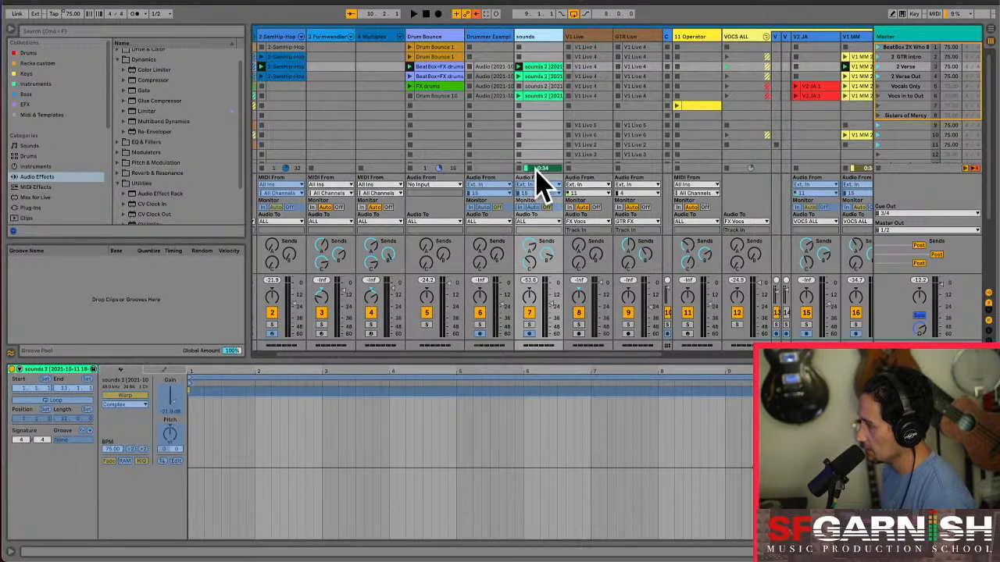
drag(506, 353, 618, 367)
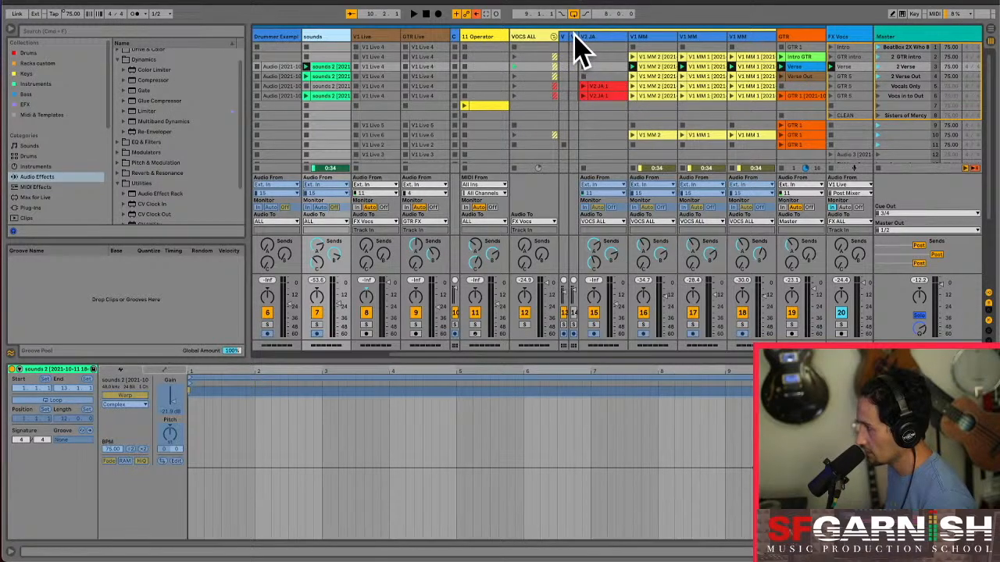
drag(567, 36, 629, 44)
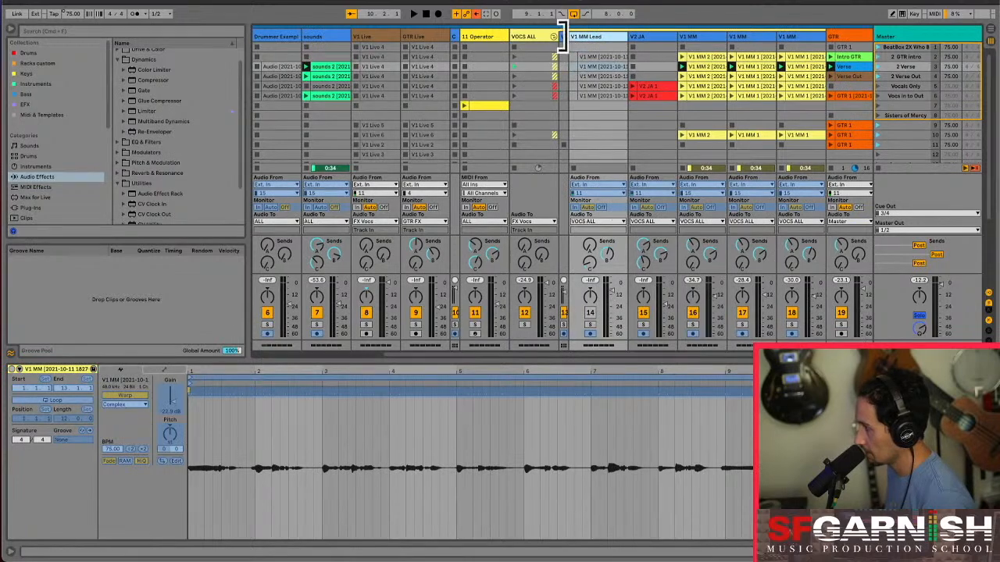
drag(561, 39, 605, 33)
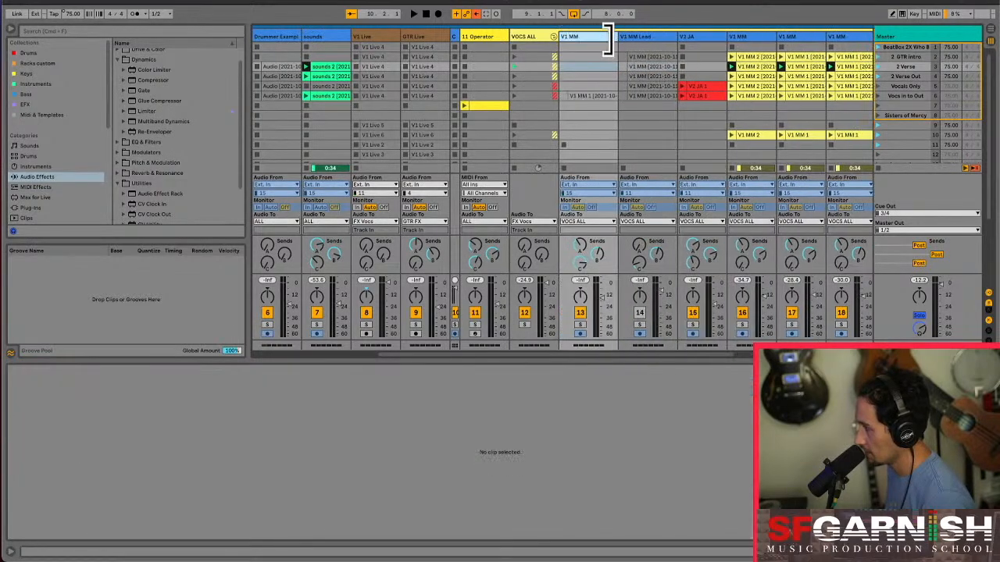
click(653, 39)
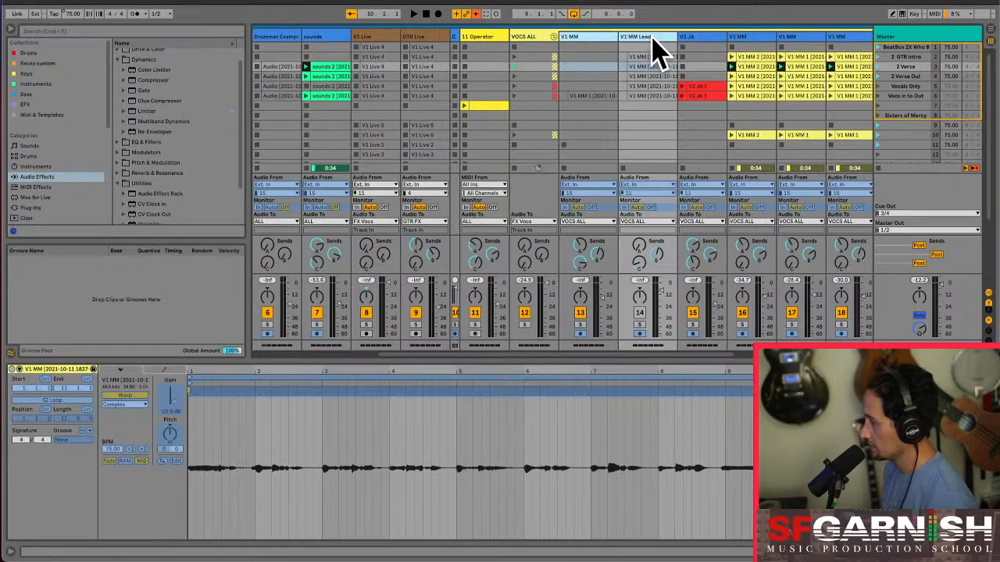
key(Delete)
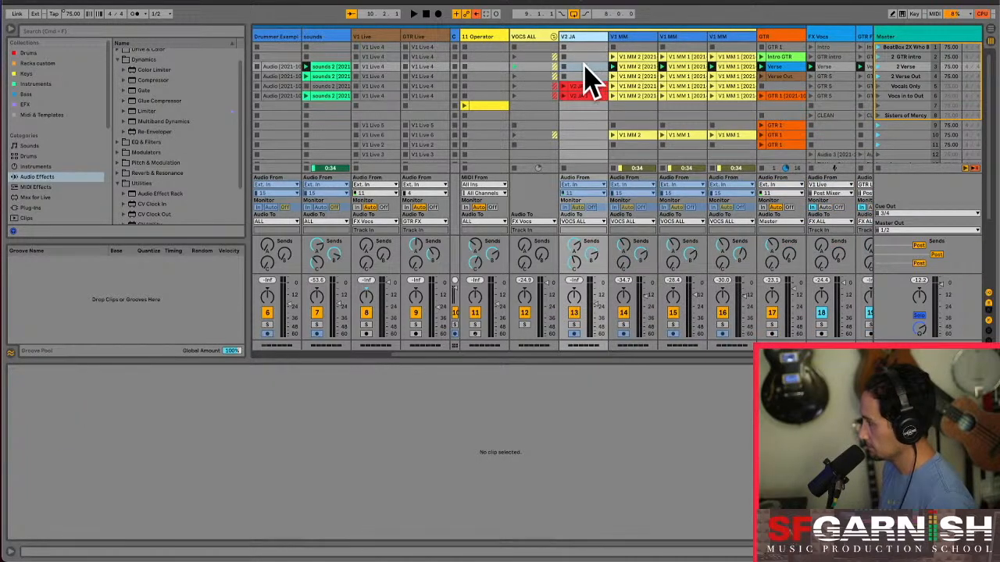
Play the Vocals Only scene's V2 JA 1 clip with its track soloed, unsolo the track and select a V1 MM clip
click(573, 324)
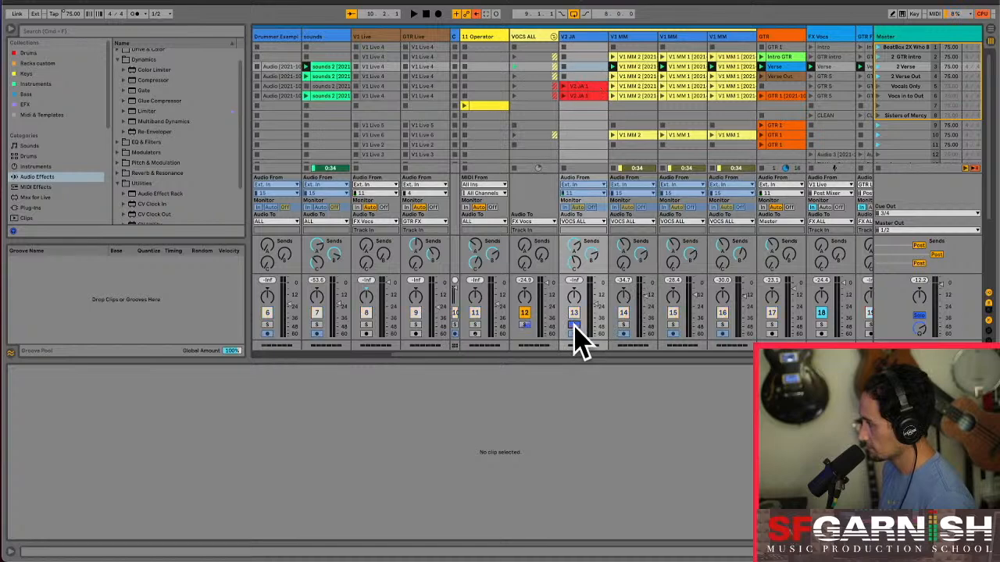
click(570, 94)
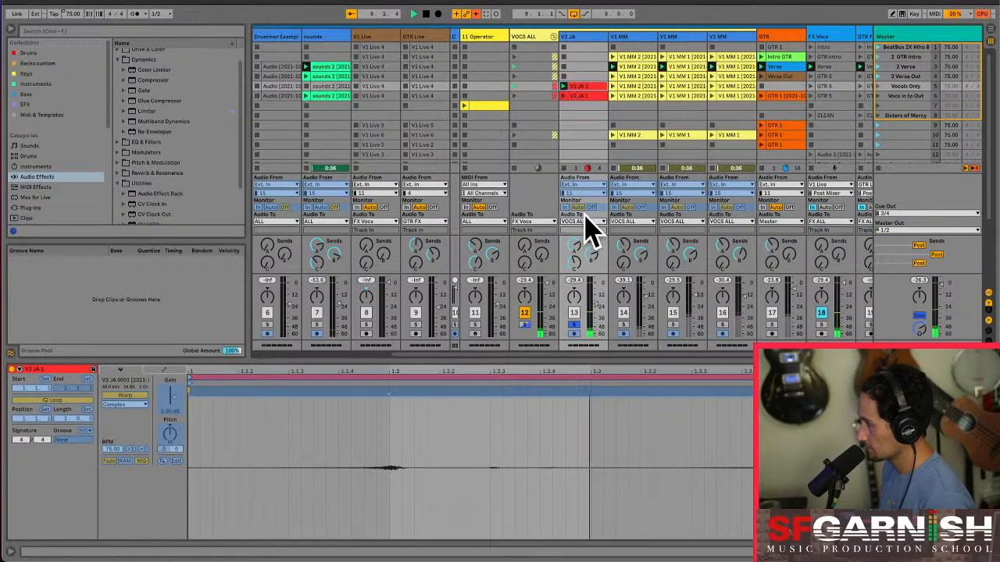
click(574, 326)
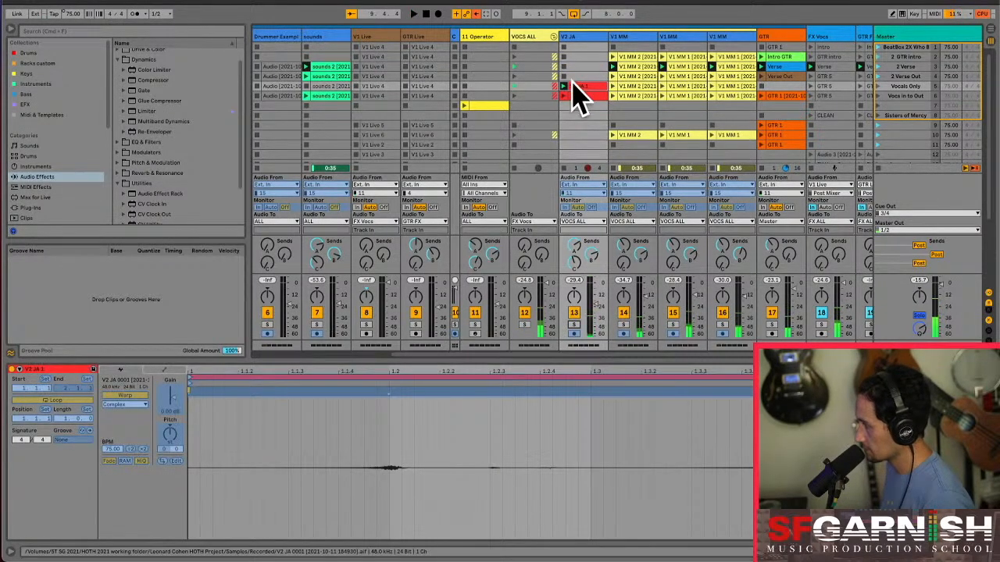
click(580, 39)
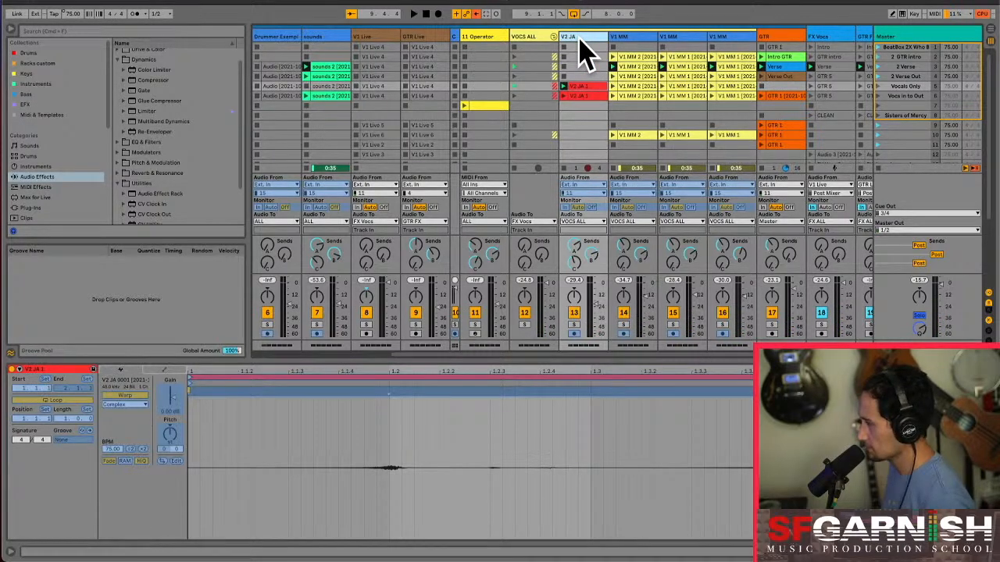
click(639, 67)
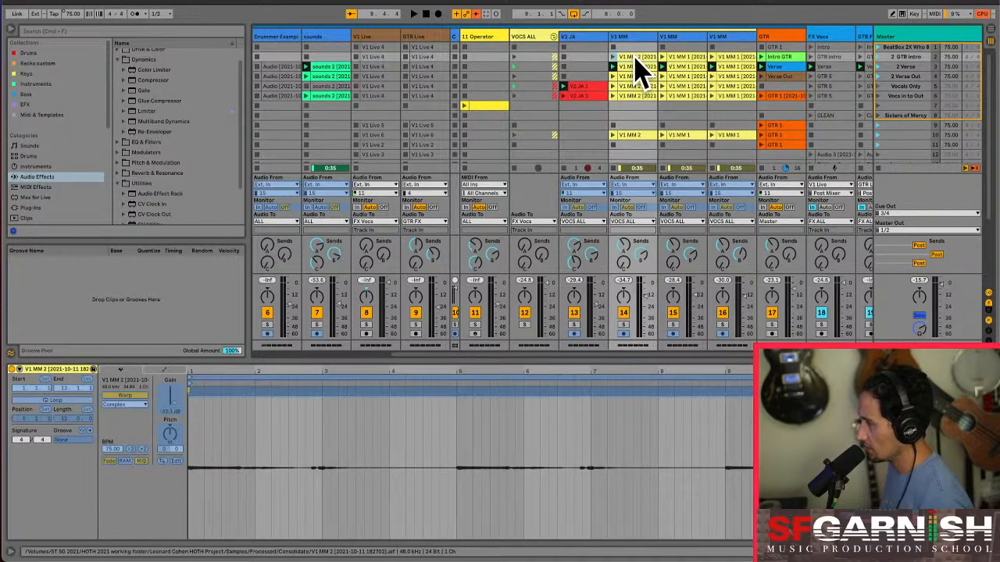
Add an audio track named Vocs Bounce after the VOCS ALL group and route the group's output to it
click(536, 39)
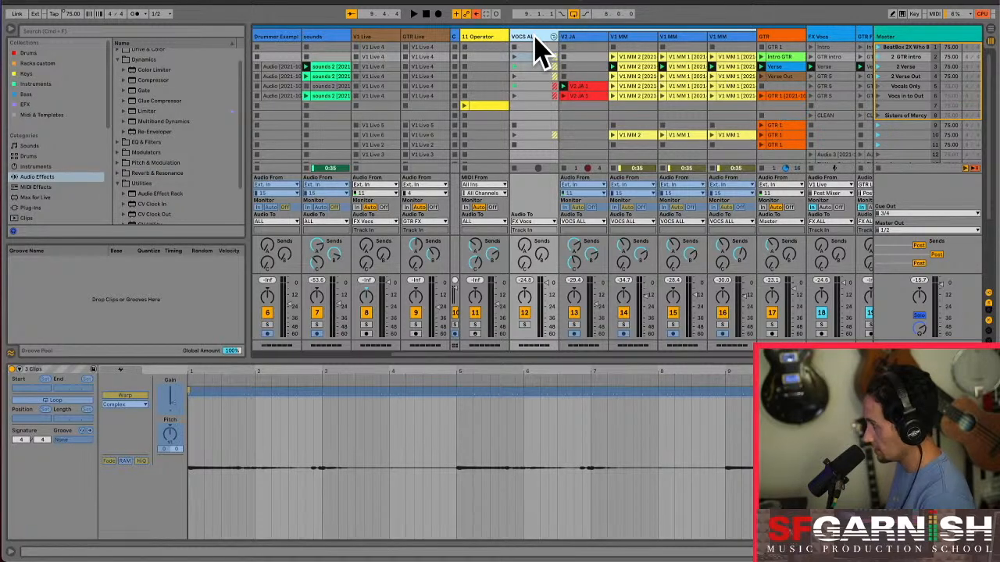
key(super+t)
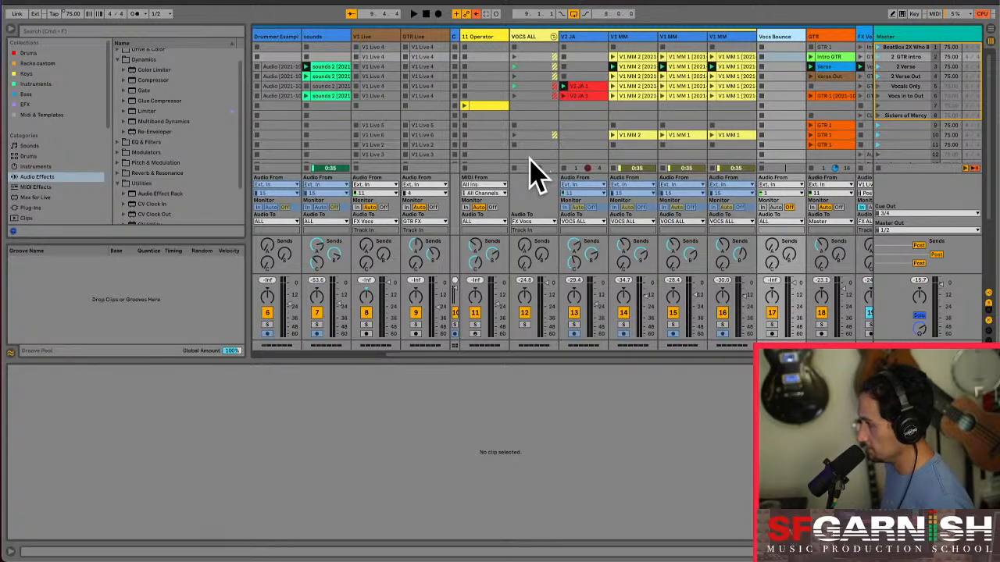
click(551, 222)
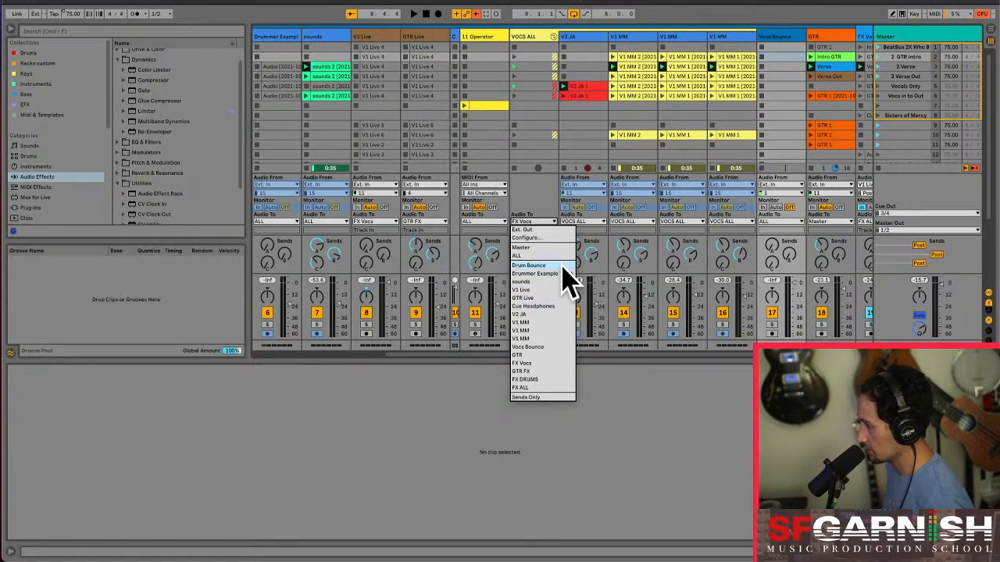
click(551, 346)
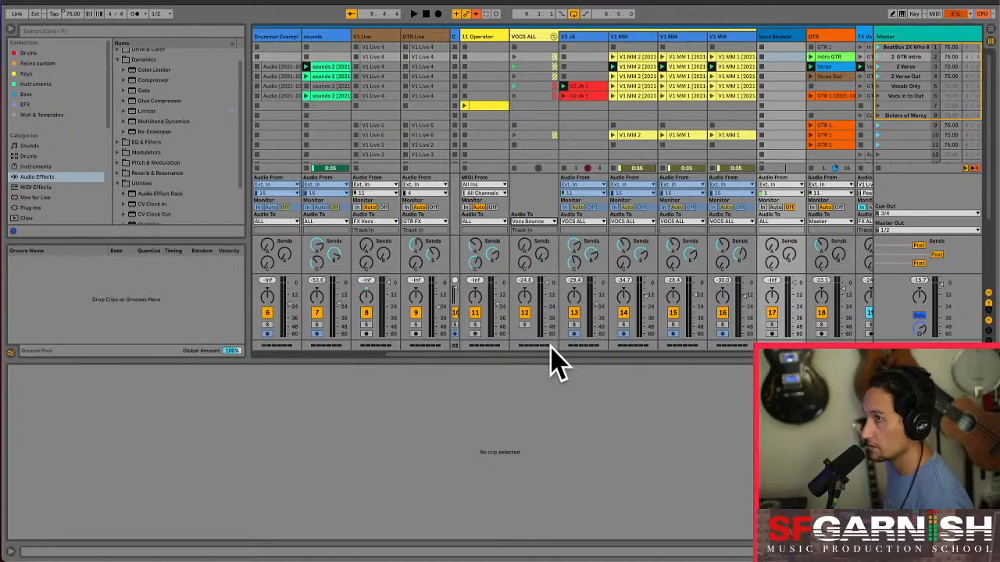
Arm the Vocs Bounce track for recording and set its audio input to VOCS ALL
click(789, 206)
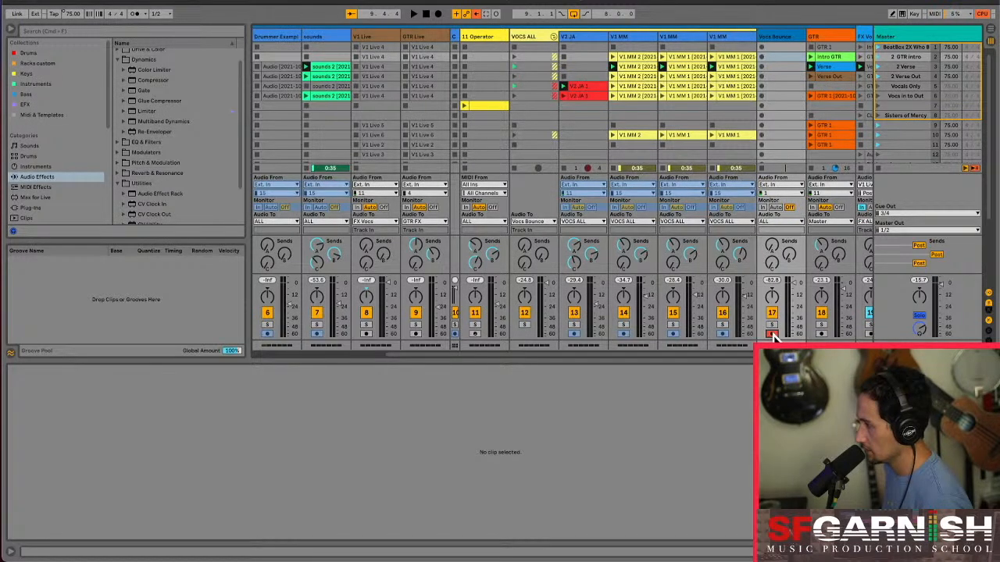
click(778, 194)
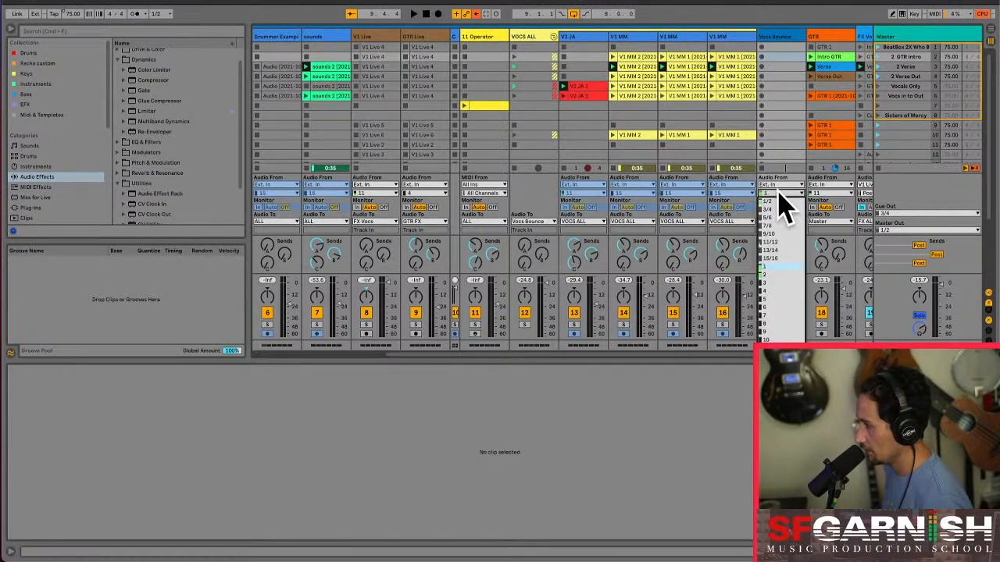
click(781, 186)
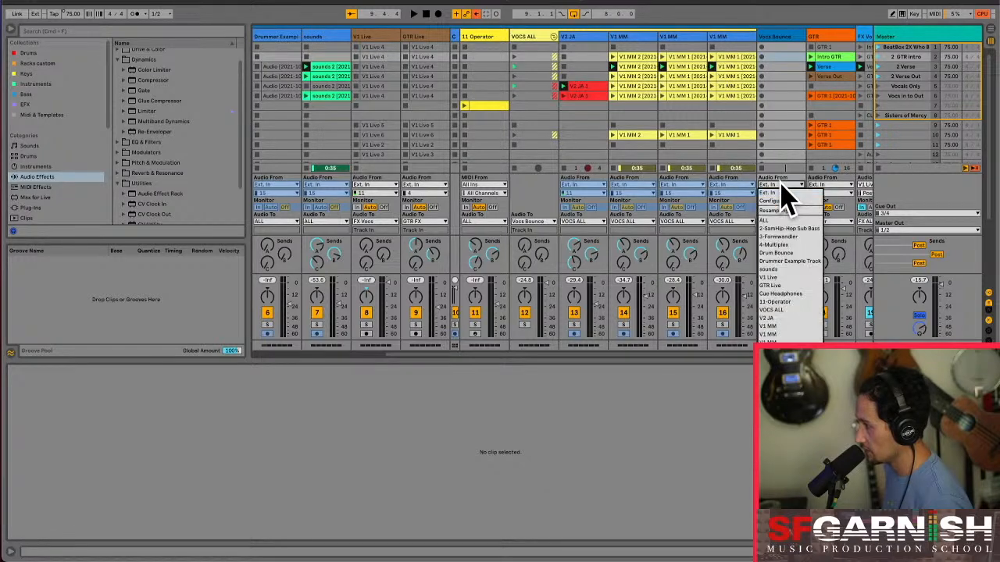
click(788, 311)
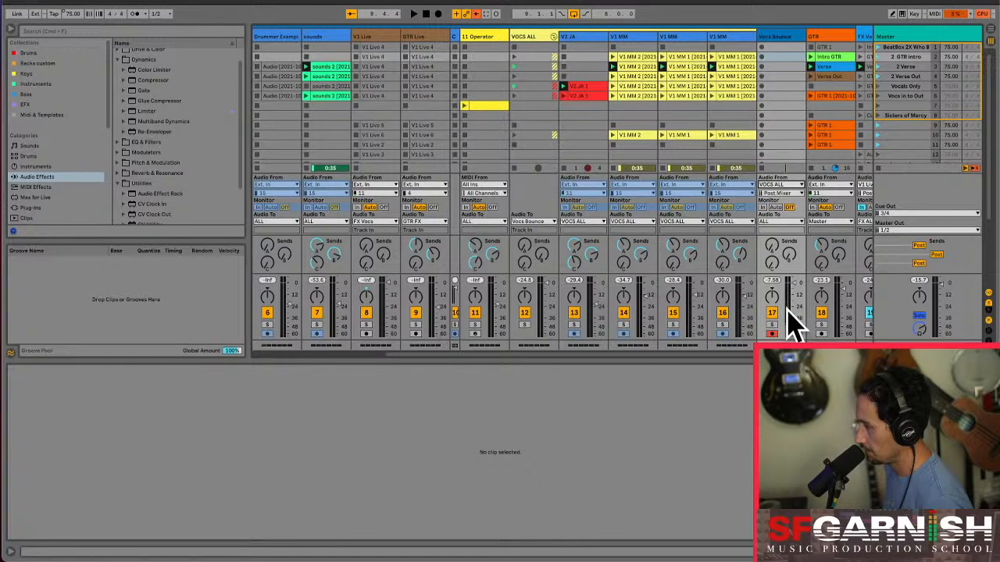
Record the vocals onto Vocs Bounce starting from the 2 GTR intro scene, and open the clip recorded in 2 Verse
click(879, 57)
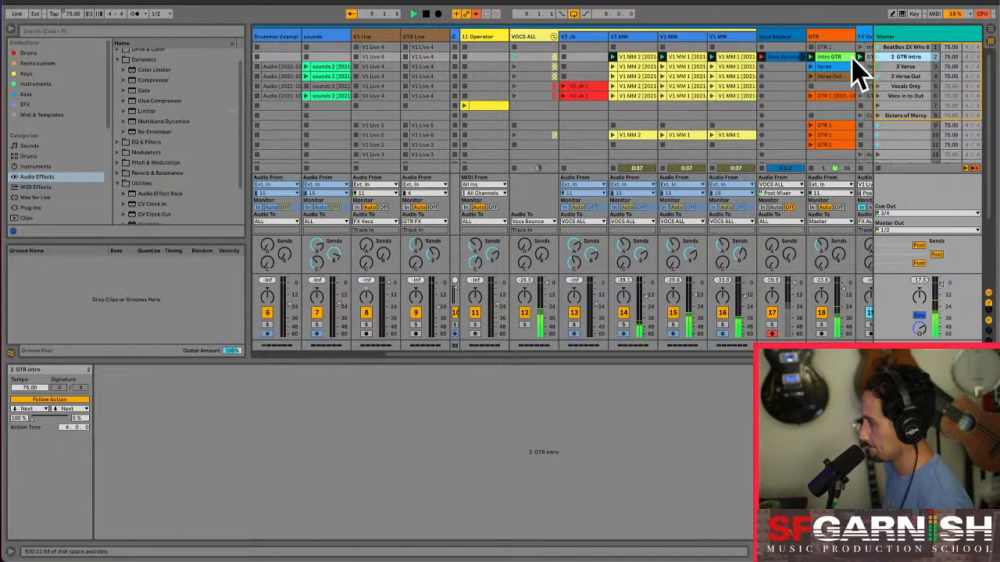
click(776, 207)
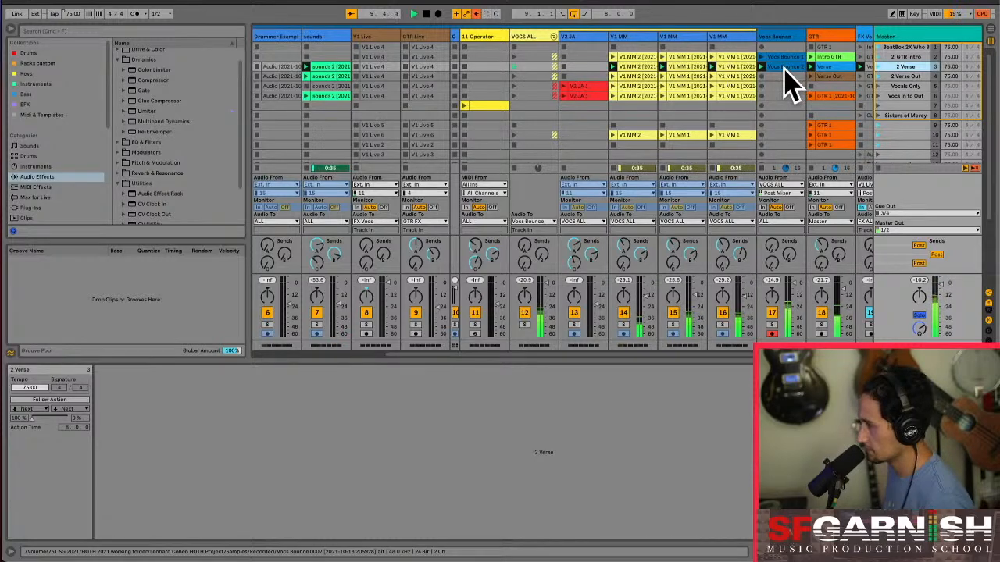
click(785, 62)
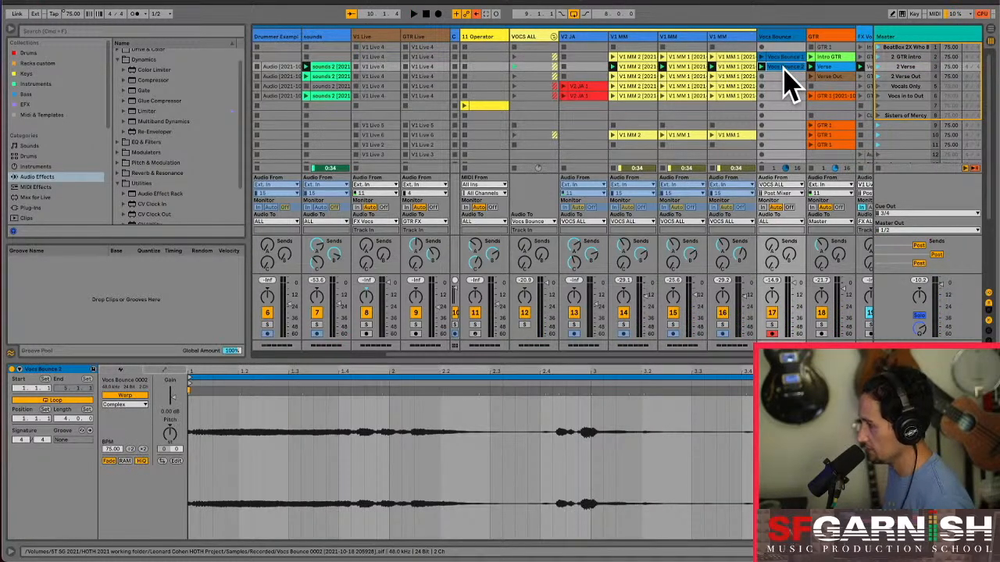
Duplicate the Vocs Bounce clip from 2 Verse down the track, and delete the copies in the Vocals Only and Vocs in to Out scenes
click(785, 59)
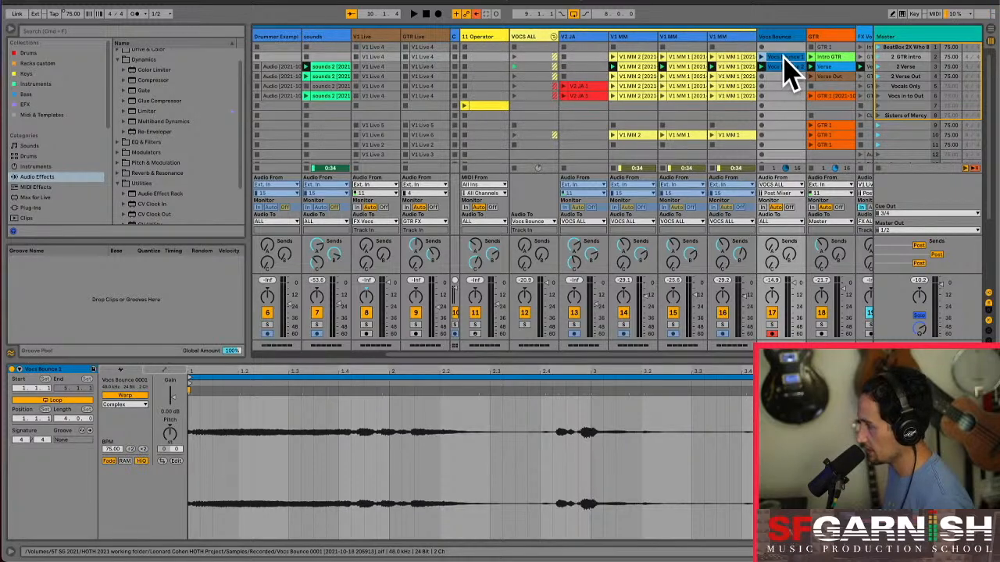
click(782, 66)
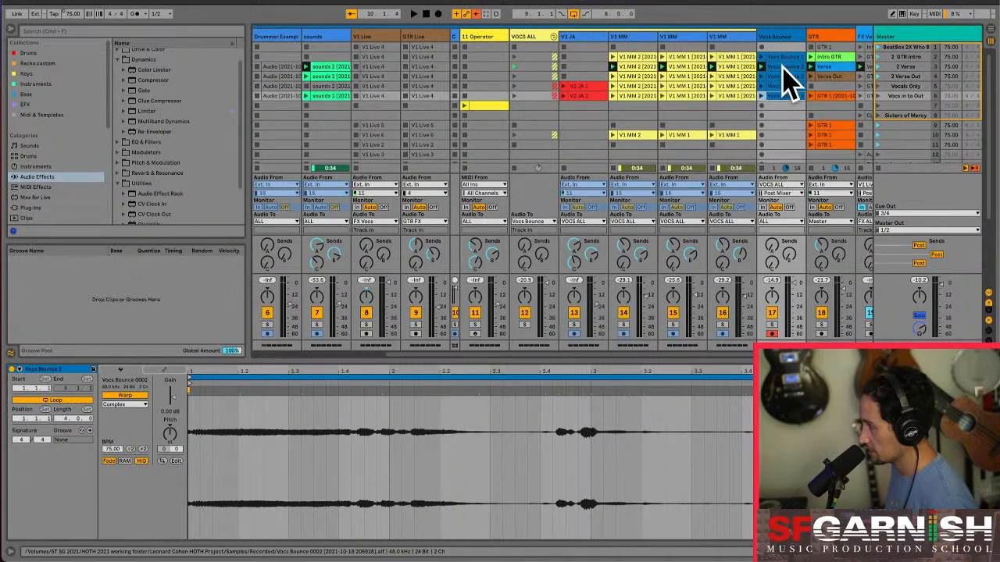
click(787, 87)
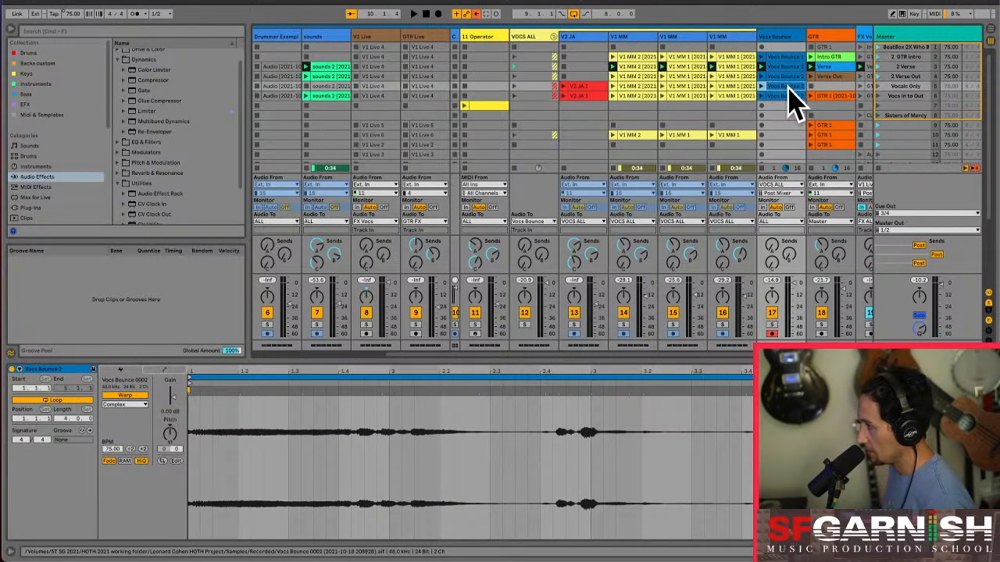
key(Delete)
click(789, 95)
key(Delete)
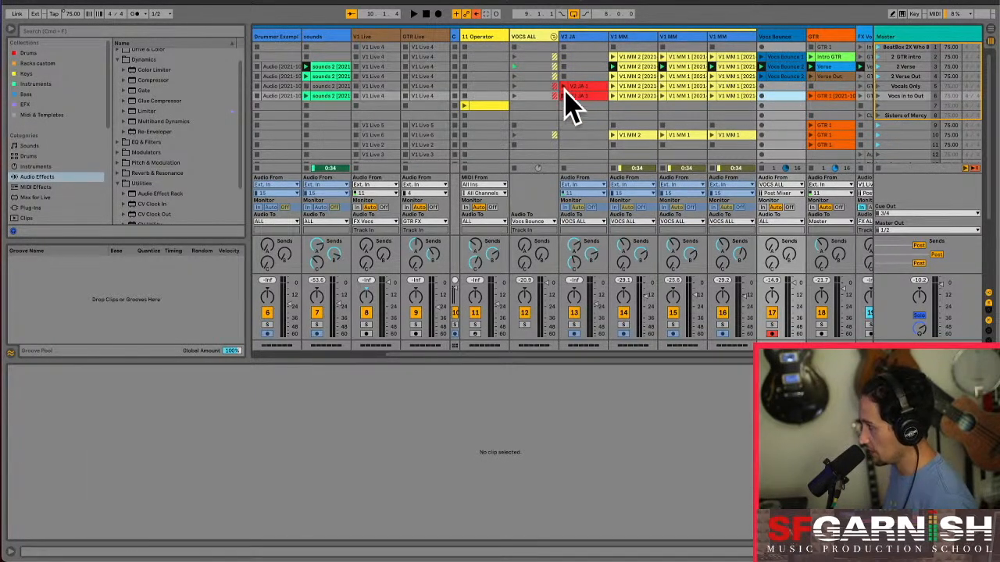
Record the Vocals Only scene onto Vocs Bounce, set the track's monitoring to Off, and duplicate the new clip into Vocs in to Out
click(878, 87)
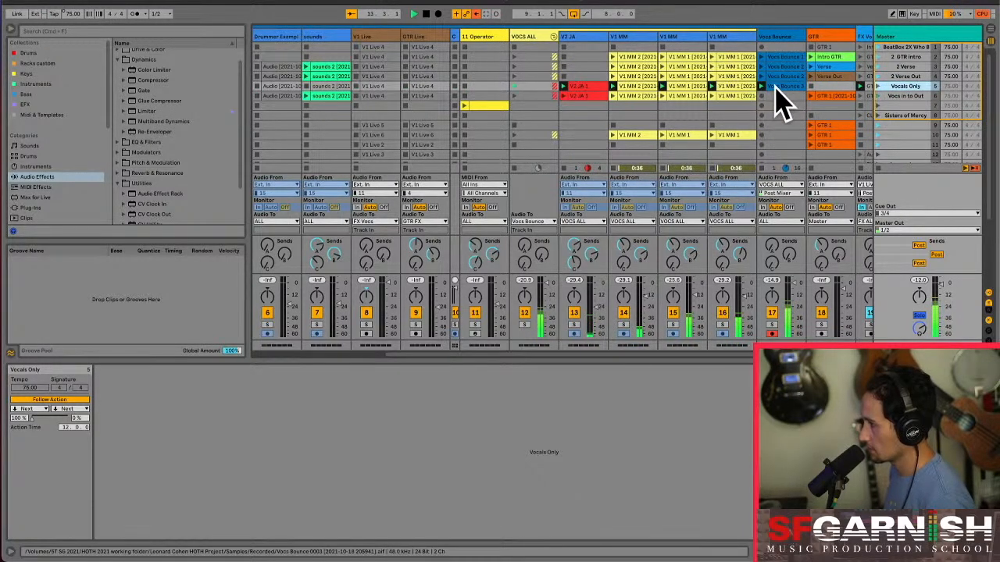
click(788, 207)
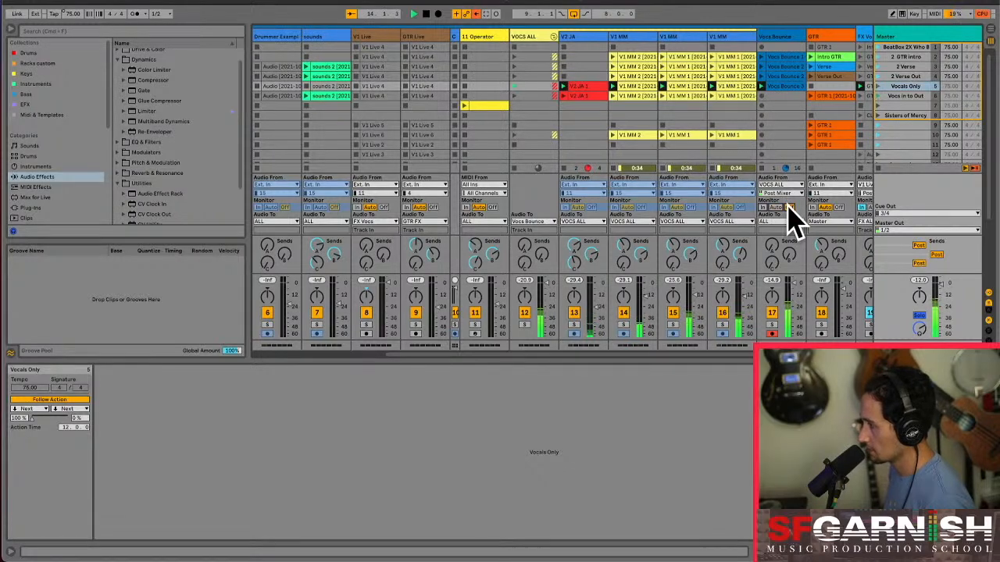
click(785, 87)
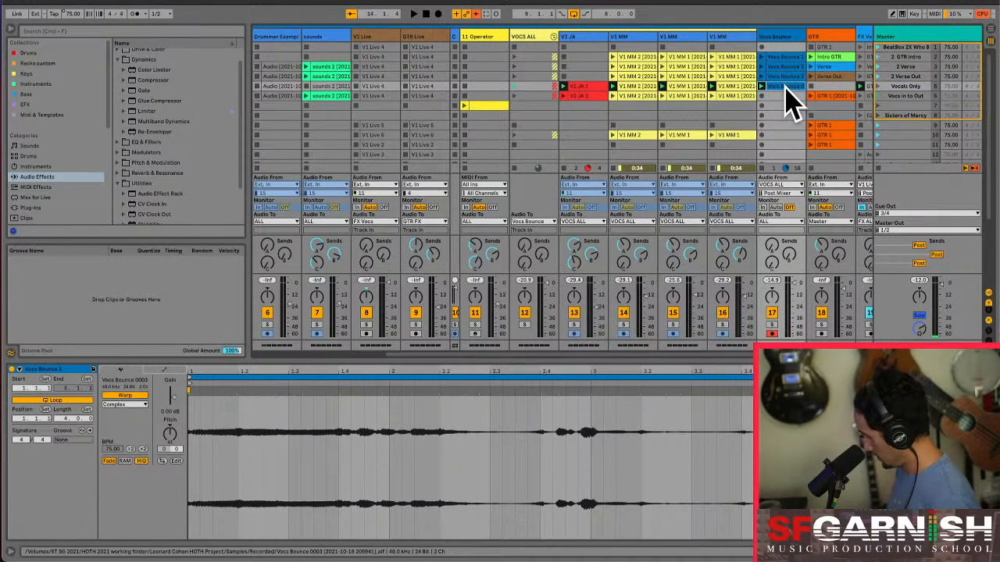
key(super+s)
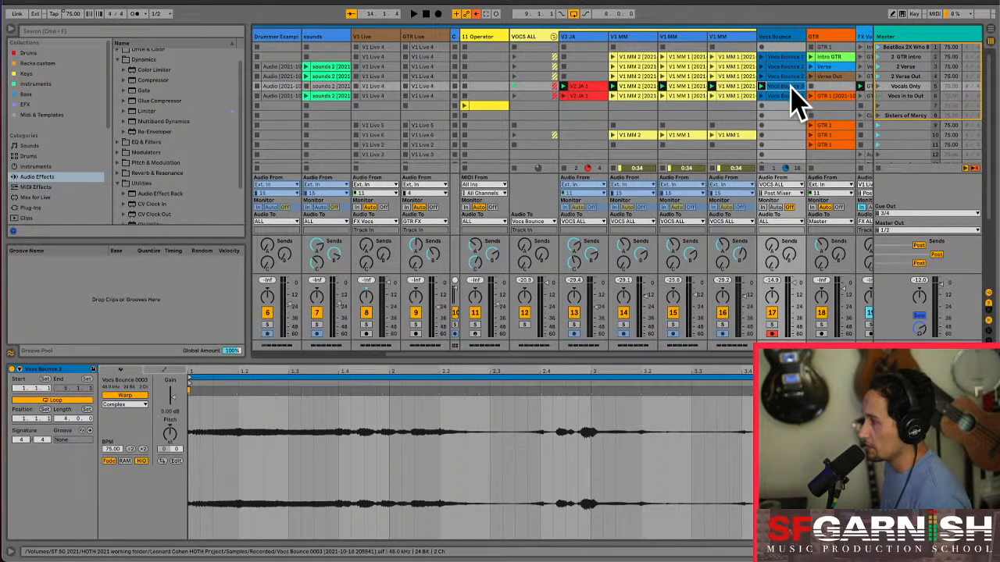
Color the Vocs Bounce clips in the Vocals Only and Vocs in to Out scenes cyan
shift+click(786, 96)
right_click(788, 98)
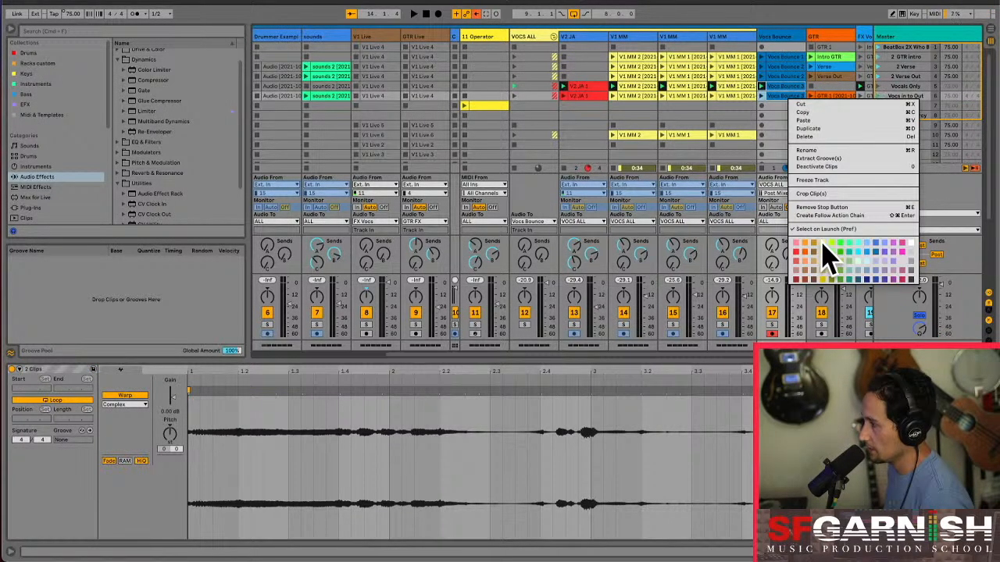
click(823, 253)
right_click(783, 86)
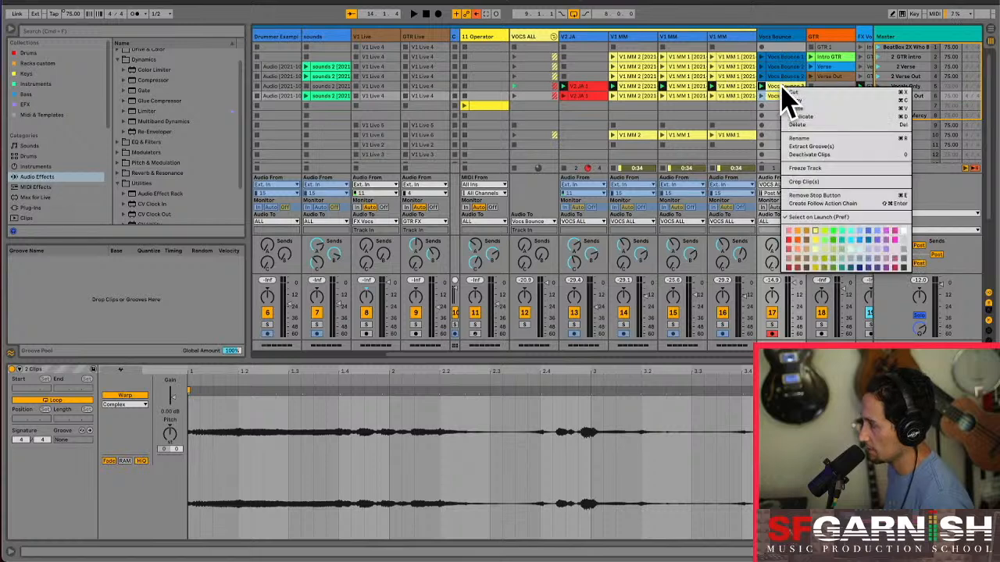
click(854, 250)
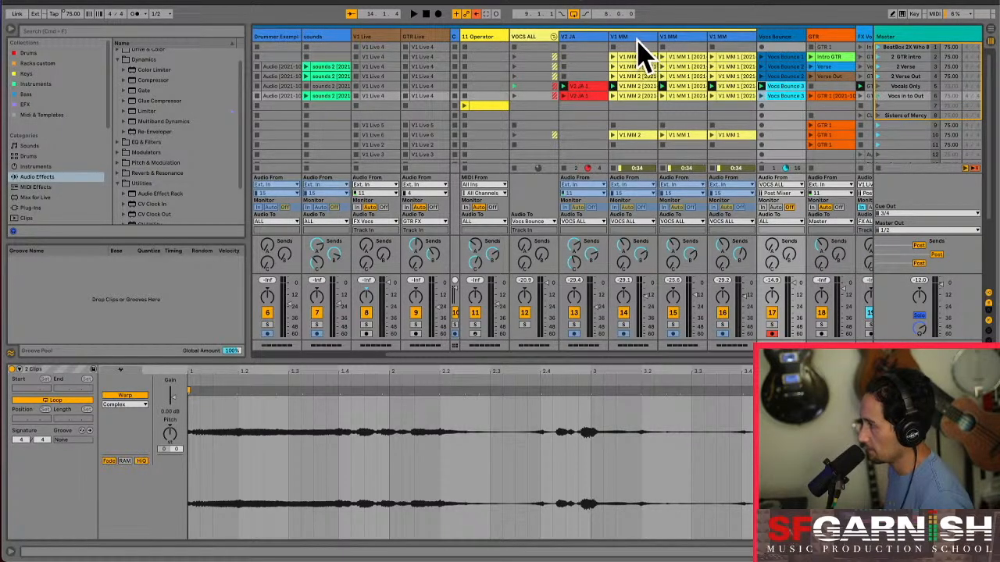
Delete the VOCS ALL group together with its vocal tracks
shift+click(533, 55)
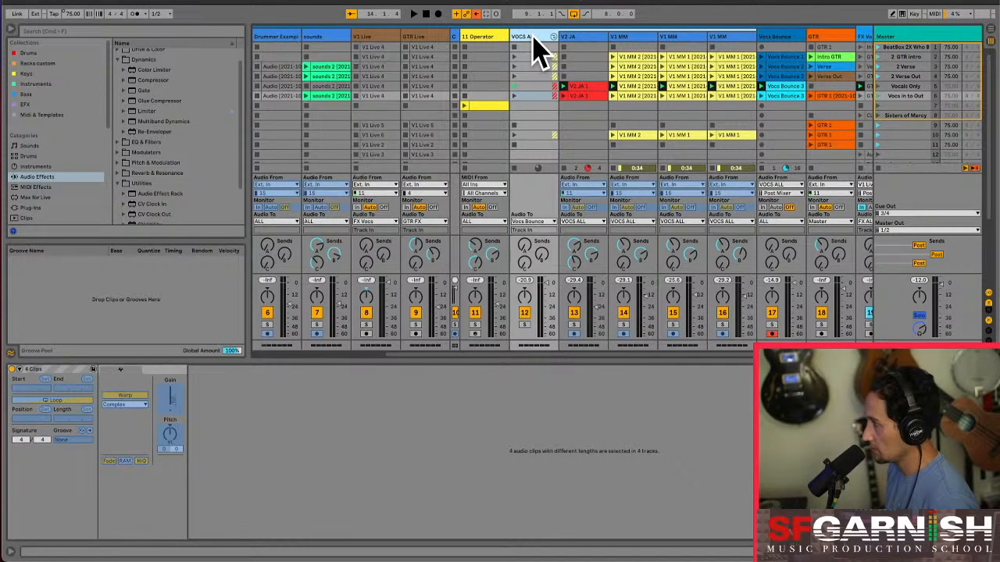
key(Delete)
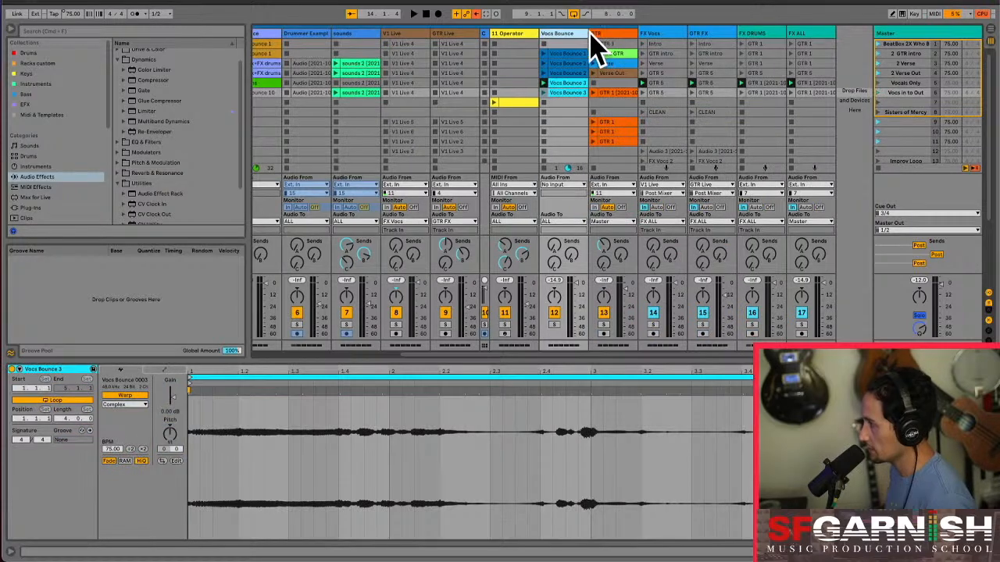
Freeze the Vocs Bounce track and the GTR track
click(624, 46)
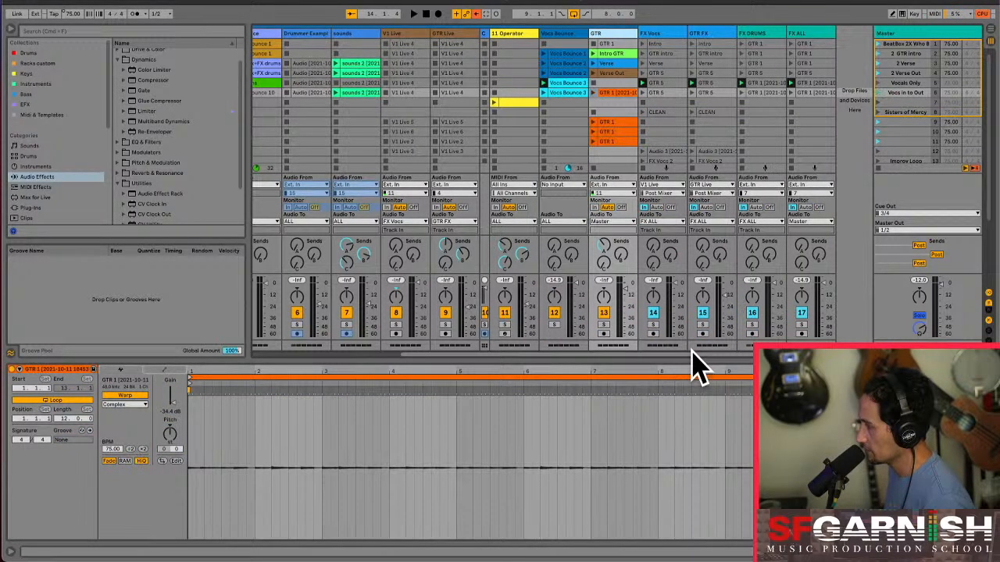
scroll(695, 363, left, 5)
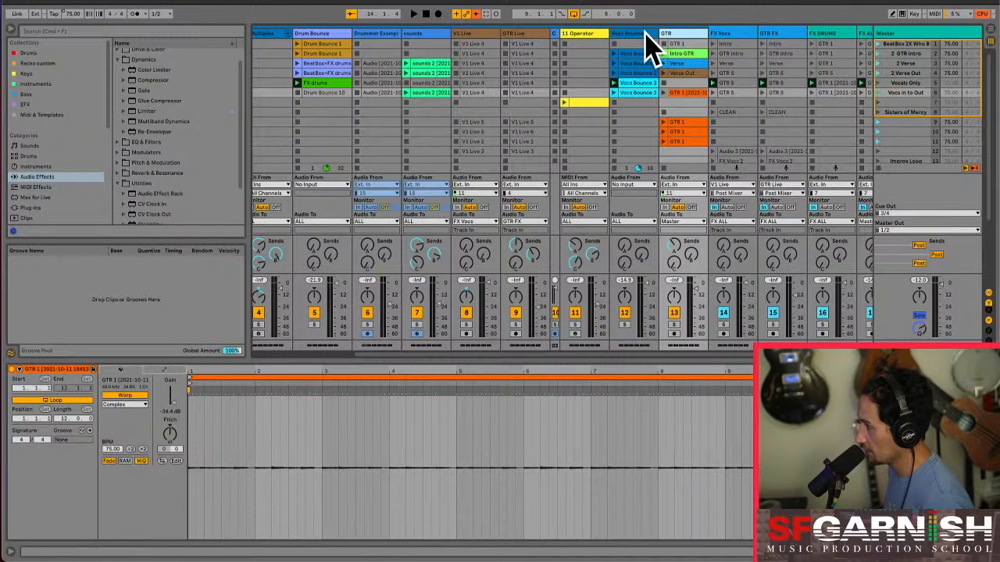
click(645, 31)
click(690, 31)
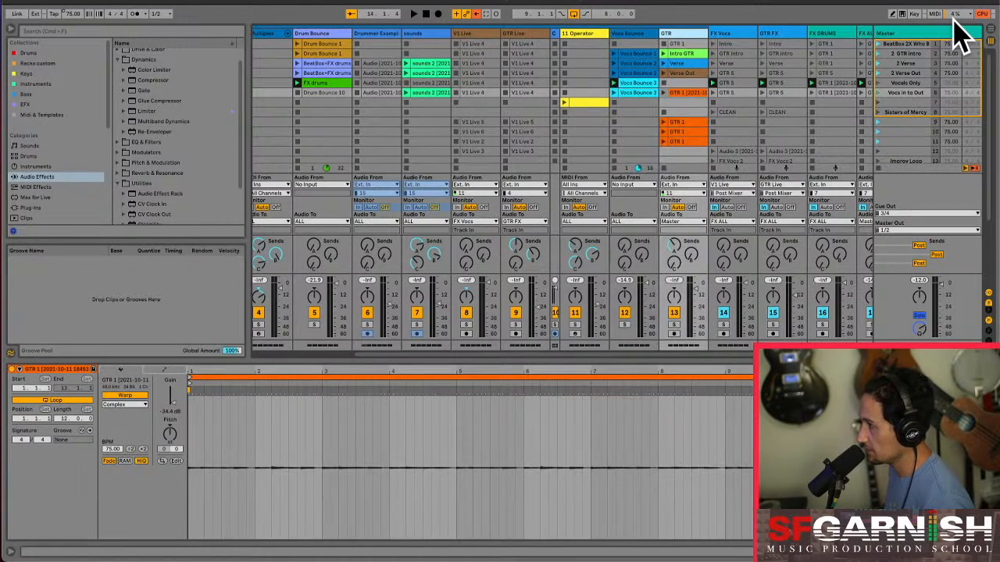
click(629, 33)
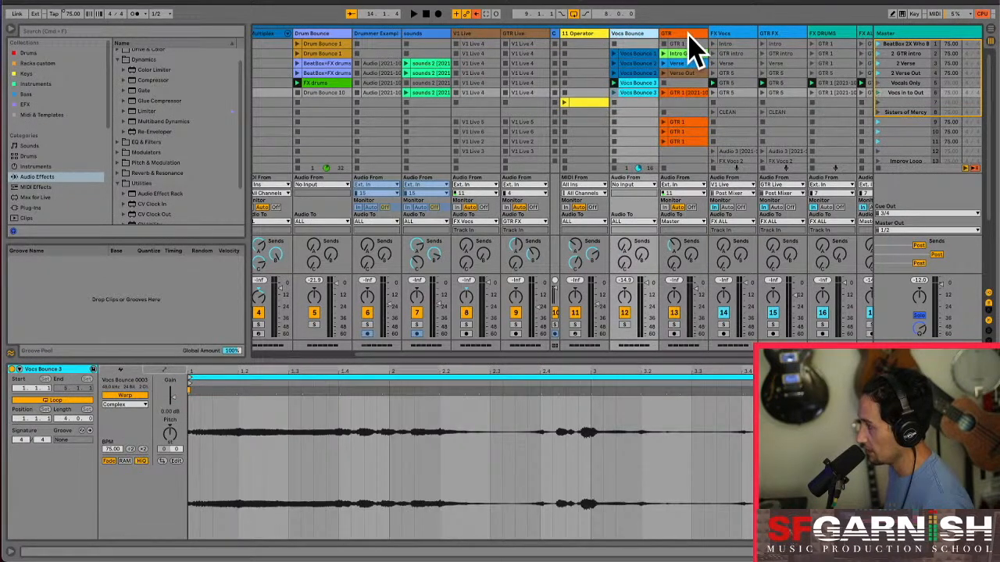
right_click(641, 34)
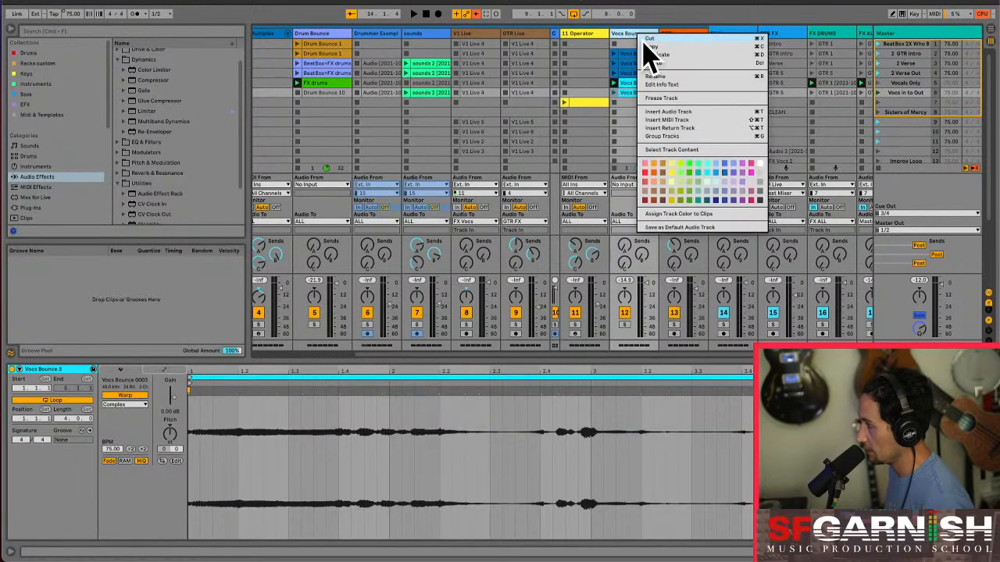
click(678, 98)
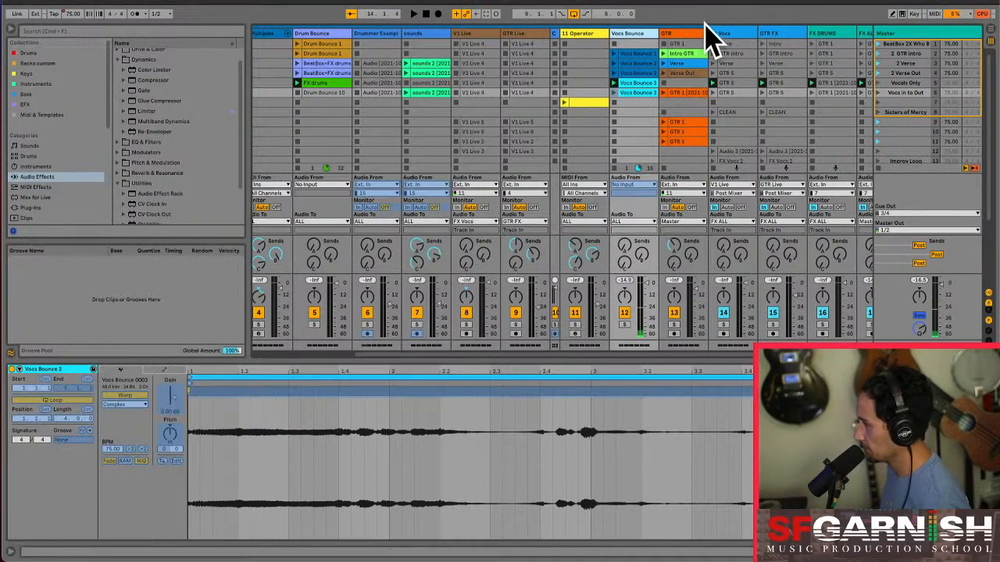
right_click(682, 35)
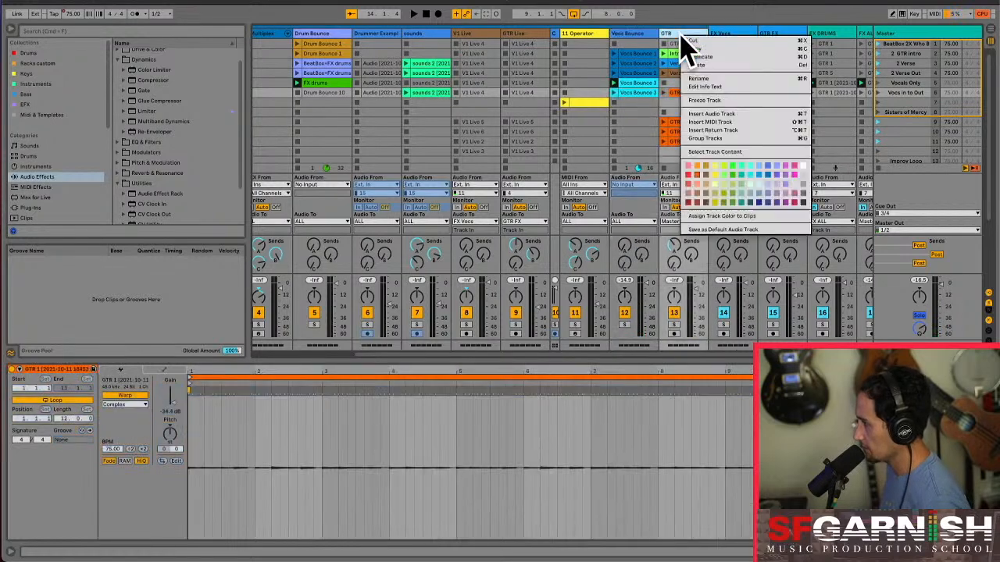
click(715, 100)
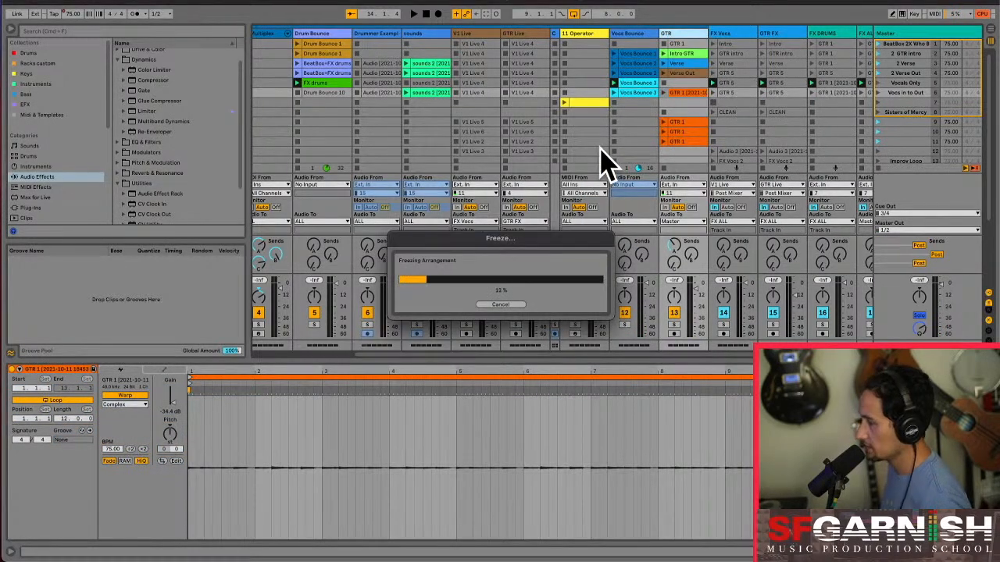
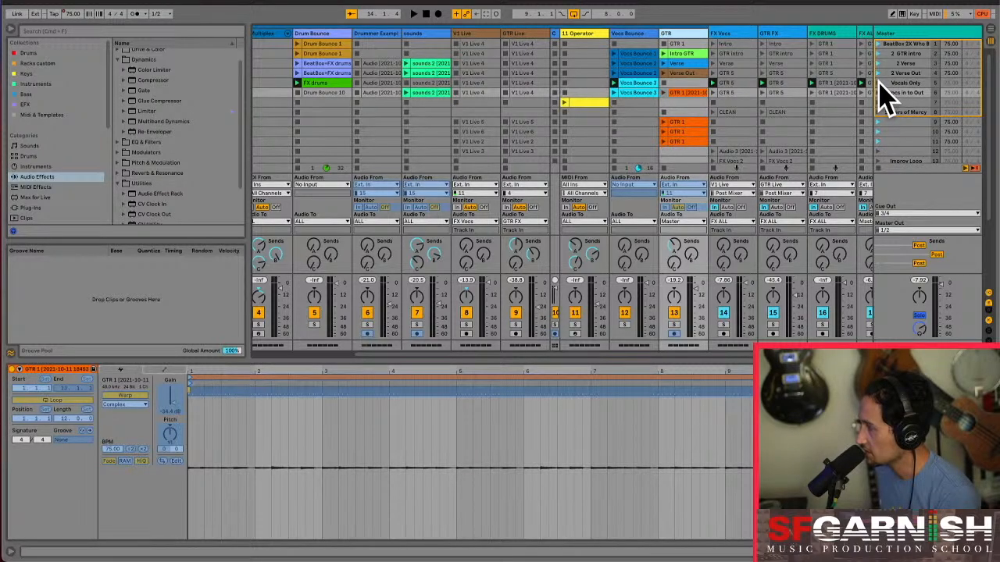
Play the Vocals Only scene while raising Vocs Bounce's A, B and C sends, with B-Reverb at about -12.7 dB, and stop playback
click(879, 83)
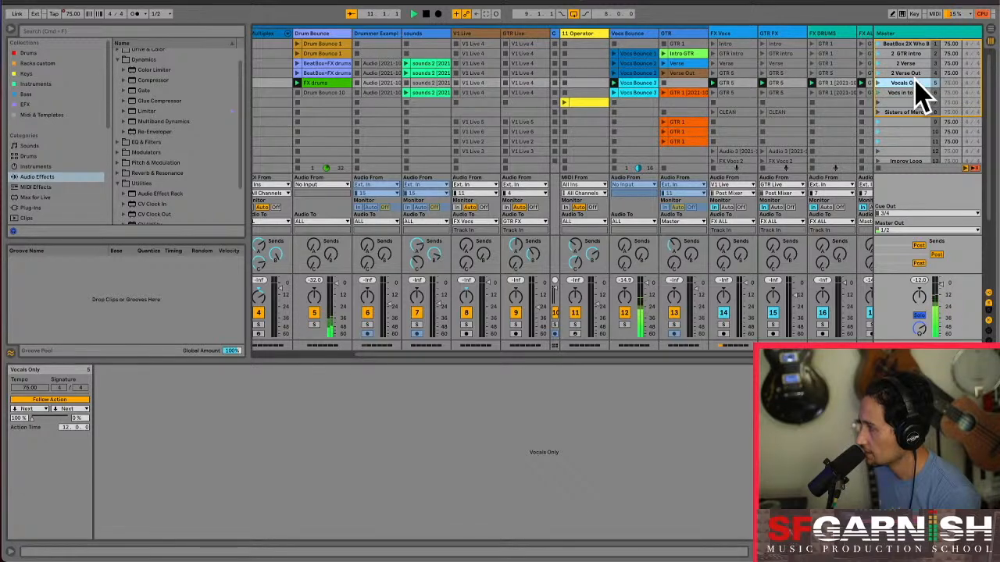
drag(625, 244, 626, 210)
drag(640, 253, 640, 215)
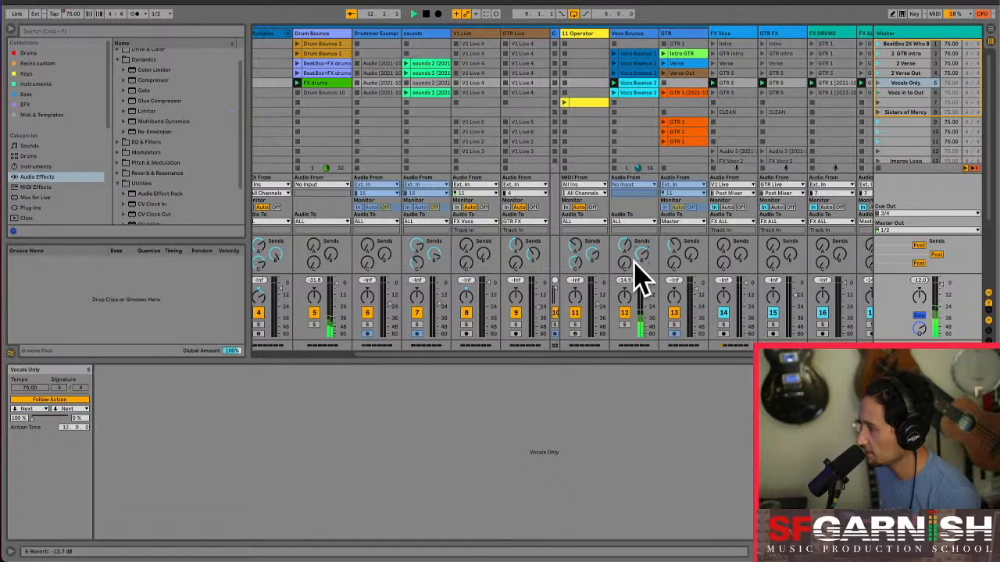
mouse_move(635, 271)
mouse_down()
mouse_move(627, 237)
mouse_move(638, 264)
mouse_move(627, 270)
mouse_up()
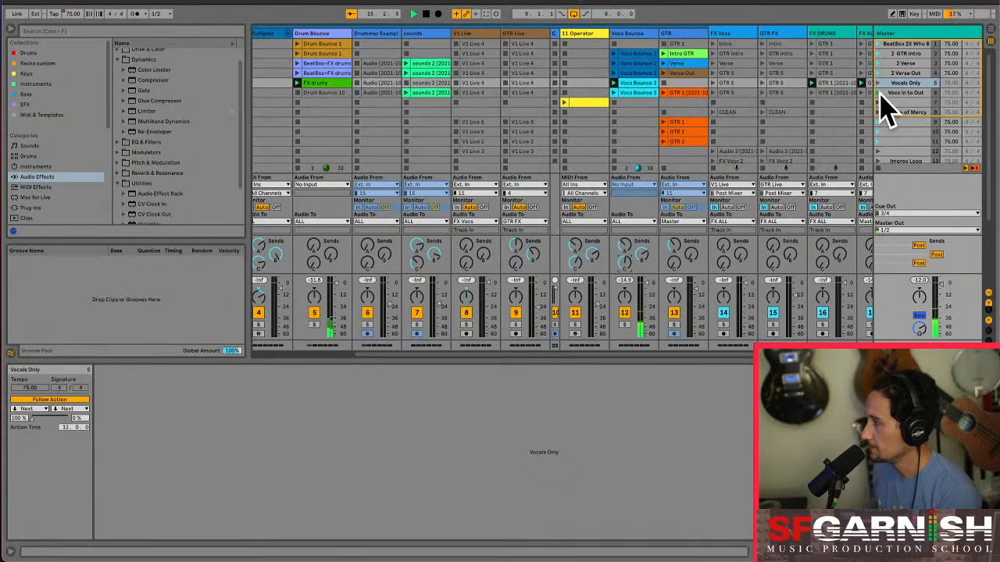
drag(576, 362, 349, 350)
key(space)
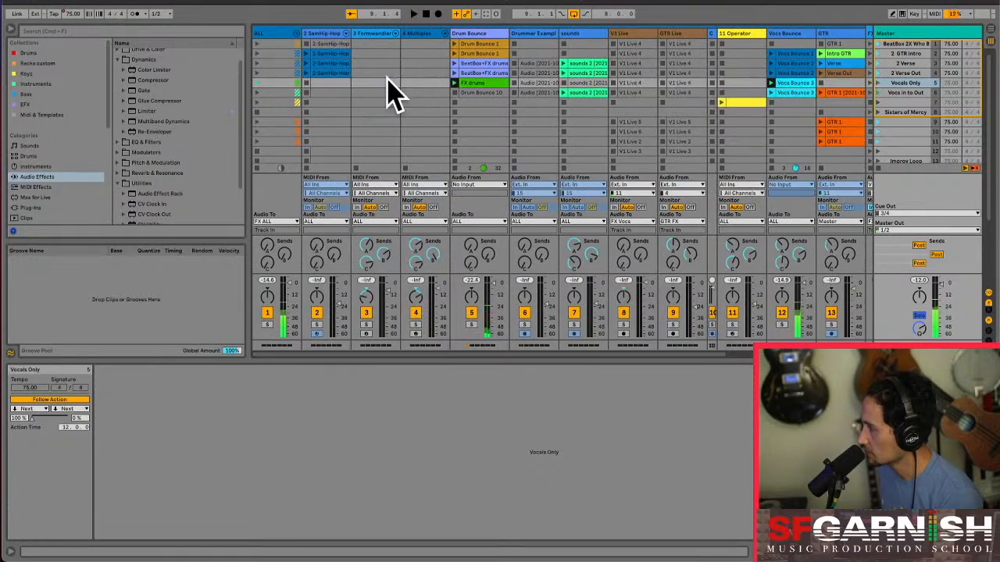
Select the 3 Formwandler and 4 Multiplex tracks in turn, and show the Formwandler track's devices
click(373, 34)
click(427, 34)
click(371, 33)
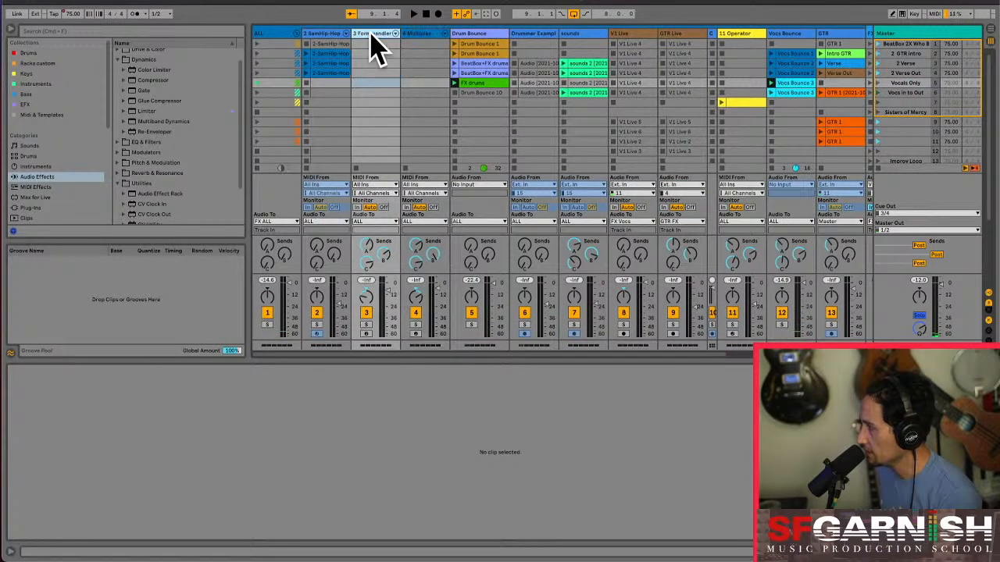
click(431, 34)
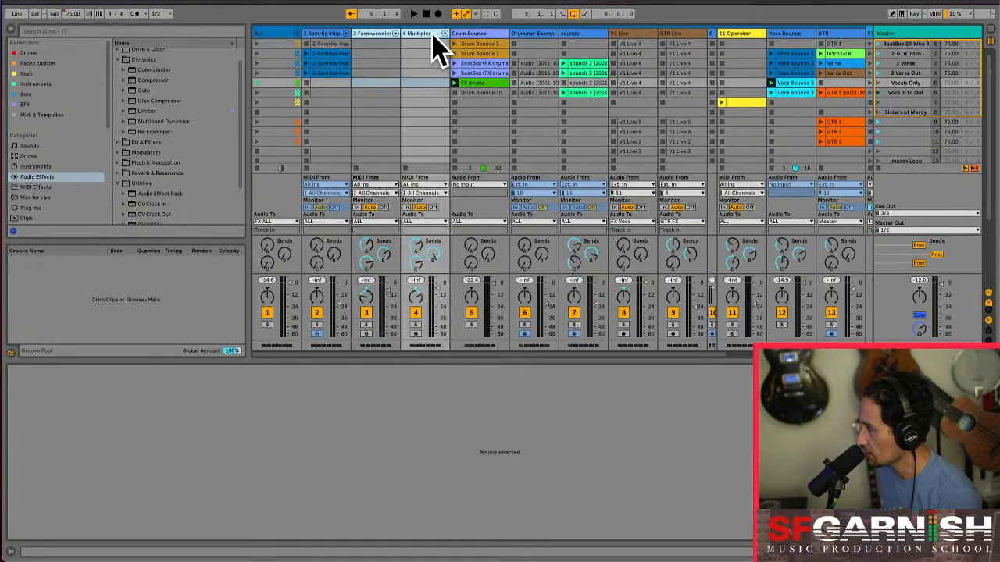
click(373, 36)
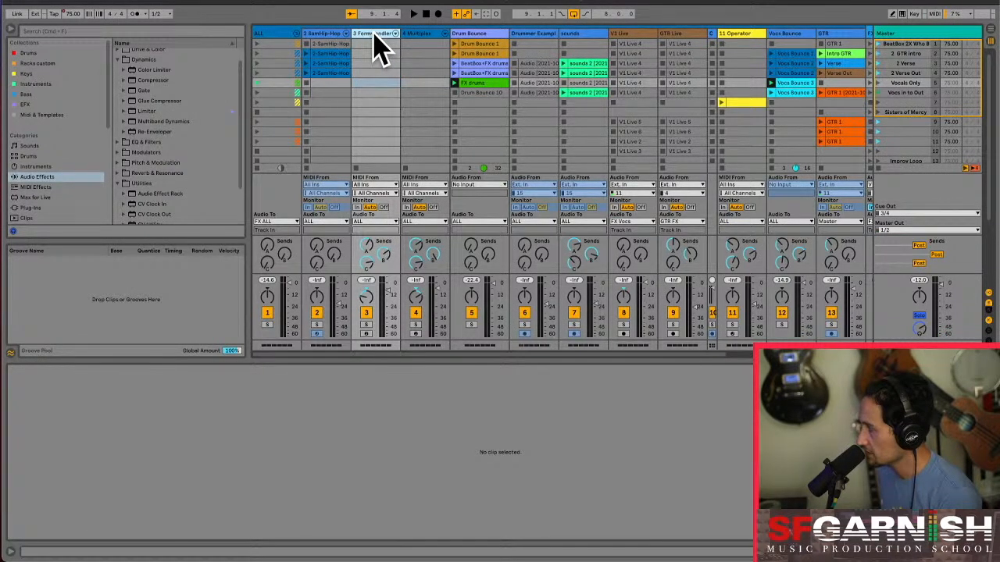
click(941, 551)
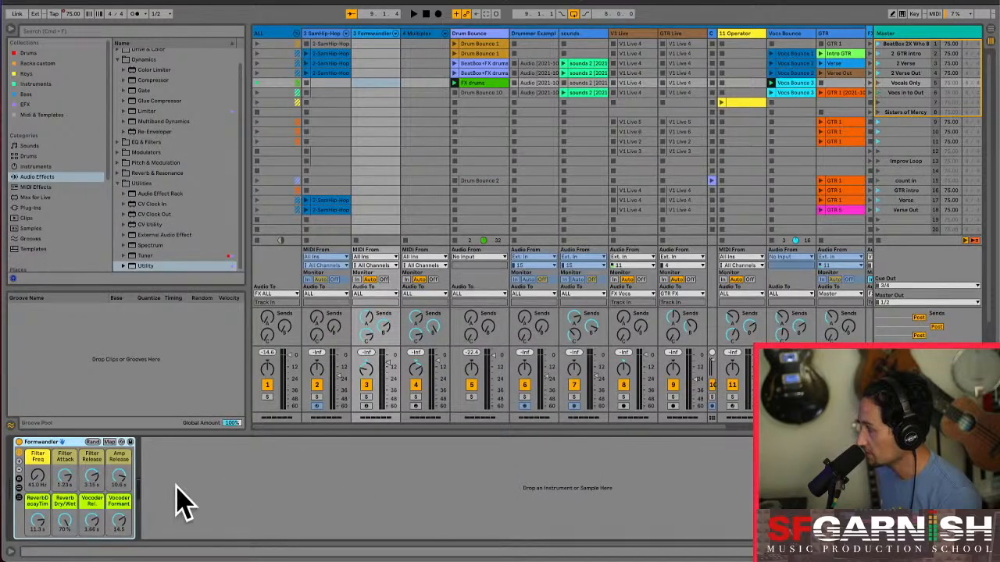